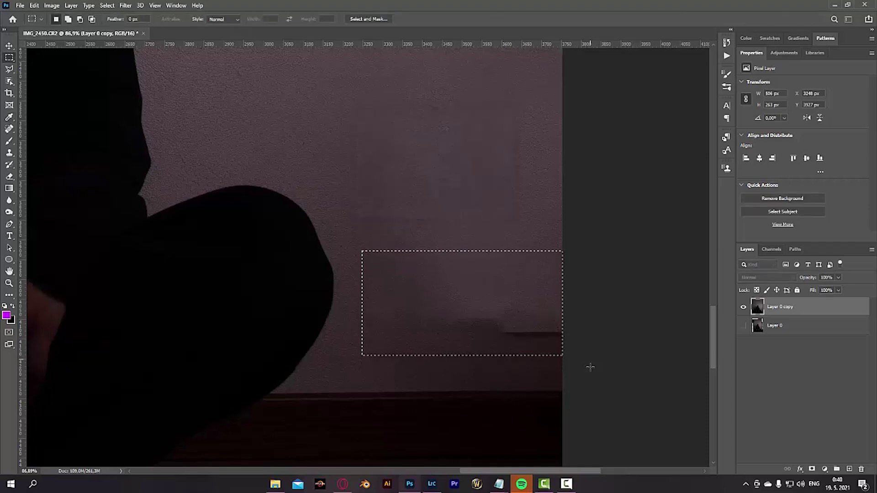
Step: Content-aware fill two rectangular patches of uneven wall beside the knee, at the photo's right edge, and clear each selection
left_click(407, 239)
left_click_drag(353, 146, 612, 315)
key("ctrl+d")
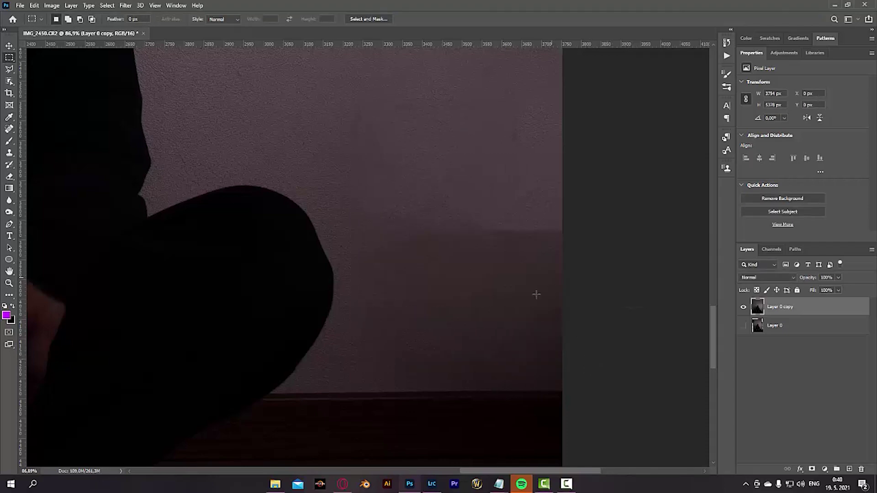
scroll(554, 286, "up", 2)
scroll(416, 286, "up", 2)
left_click_drag(294, 168, 626, 318)
key("shift+F5")
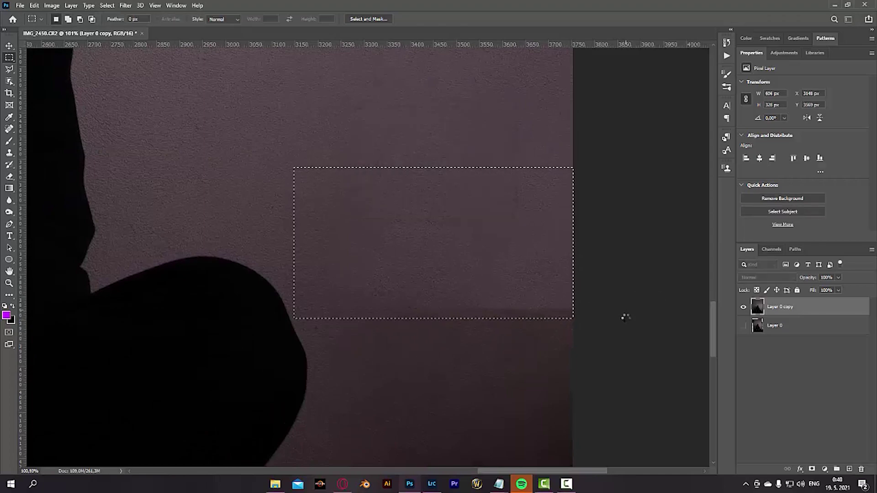
key("ctrl+d")
Step: Content-aware fill a wall area of about 639 × 503 px just above the knee at the photo's right edge
scroll(427, 257, "down", 3)
left_click_drag(324, 197, 587, 359)
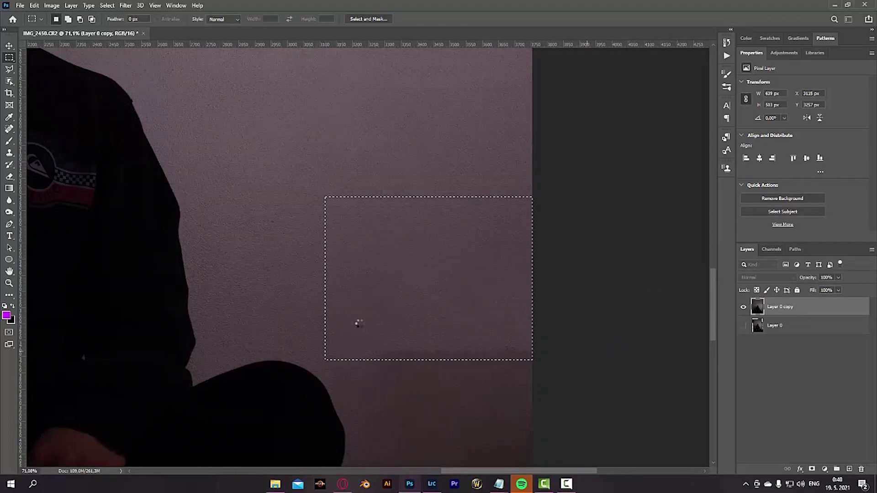
key("ctrl+d")
Step: Content-aware fill a wall area of about 1074 × 597 px beside the arm, cutting the selection's lower corner away near the sleeve
scroll(318, 294, "down", 5)
scroll(315, 297, "up", 5)
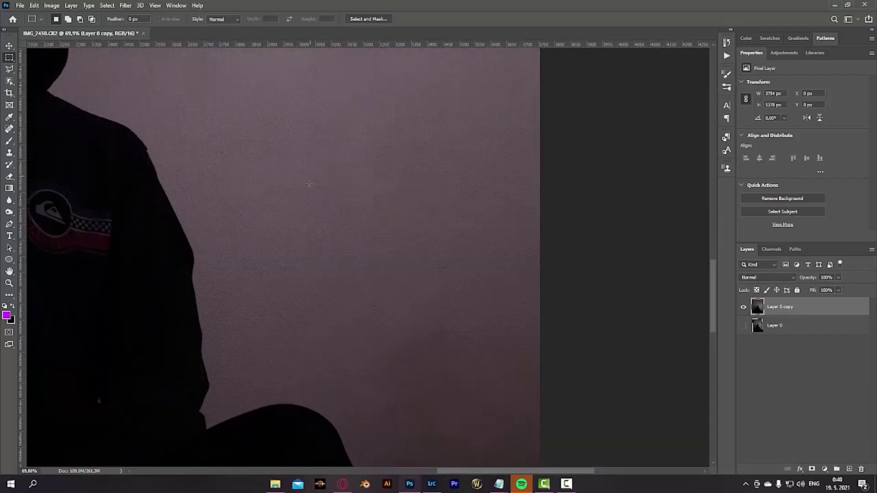
left_click_drag(197, 154, 583, 338)
left_click_drag(196, 314, 240, 365)
key("shift+F5")
key("Return")
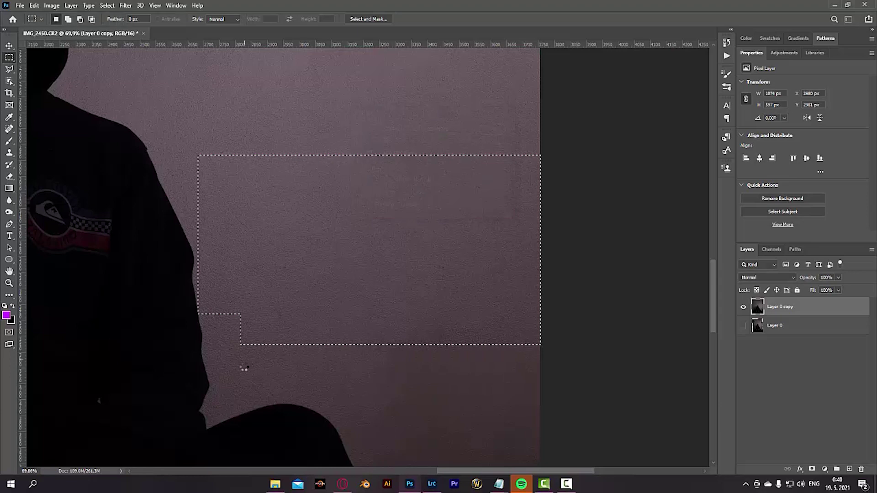
key("ctrl+d")
Step: Content-aware fill the shaded wall area of about 1024 × 805 px between the shoulder and the photo's right edge
scroll(470, 366, "down", 3)
scroll(365, 274, "up", 2)
left_click_drag(320, 176, 527, 322)
key("shift+F5")
key("Return")
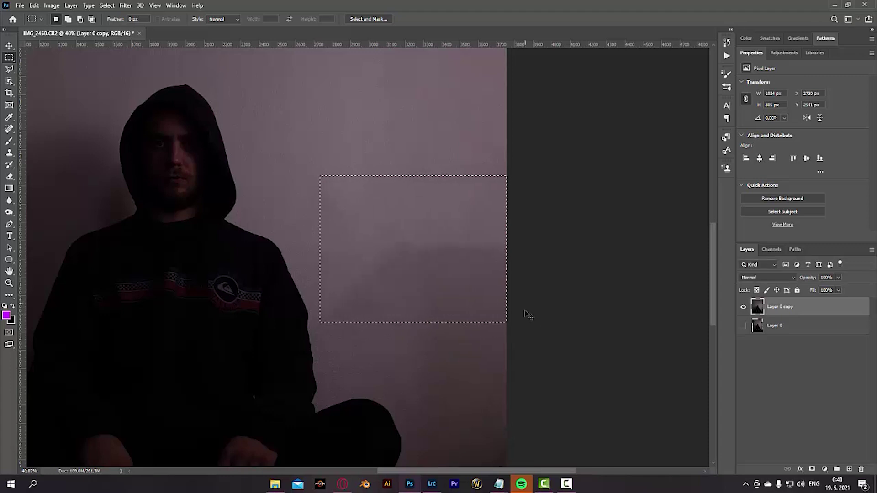
key("ctrl+d")
Step: Content-aware fill a wall area of about 571 × 977 px beside the knee and a tall strip along the photo's right edge
scroll(506, 349, "down", 3)
left_click_drag(402, 209, 547, 387)
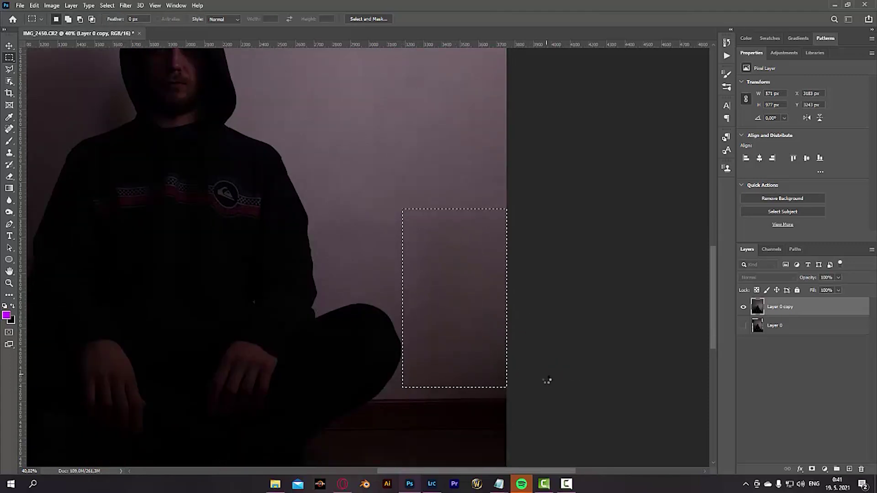
key("ctrl+d")
key("ctrl+0")
left_click_drag(436, 152, 489, 311)
key("ctrl+d")
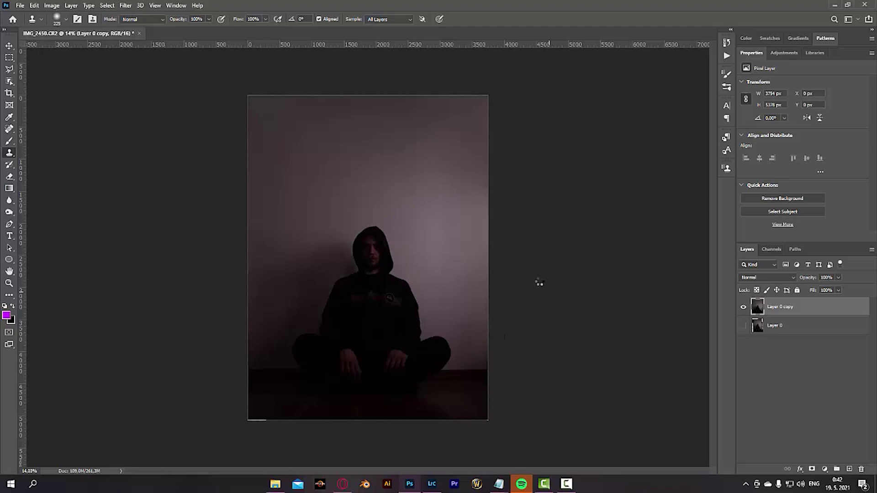
Step: Open the Camera Raw filter on Layer 0 copy and set Exposure to +0.80
key("ctrl+shift+a")
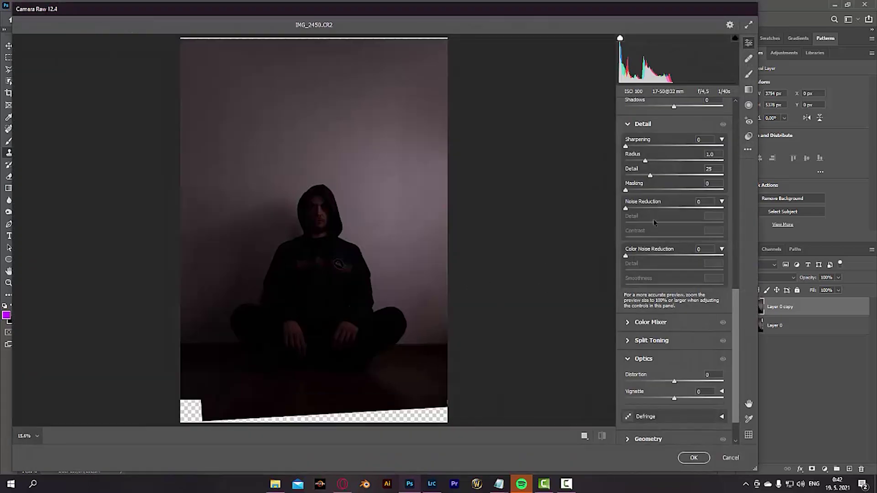
scroll(655, 223, "up", 15)
left_click(749, 136)
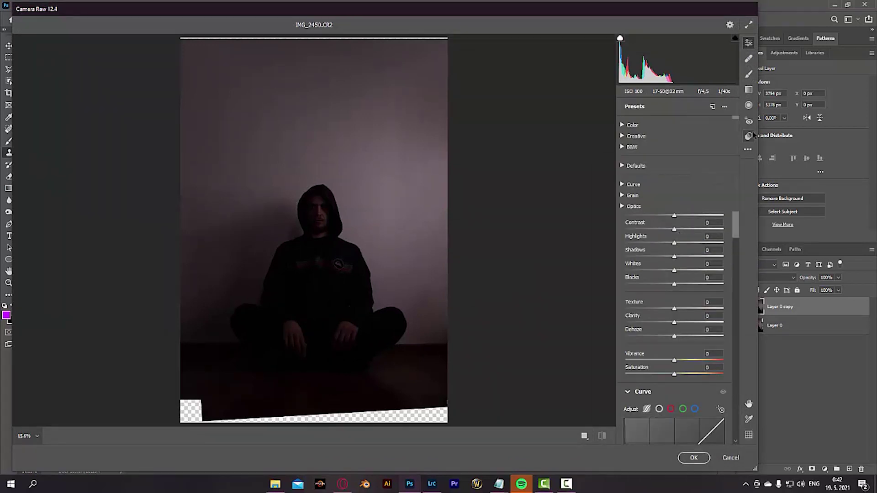
left_click(749, 42)
left_click_drag(677, 217, 684, 217)
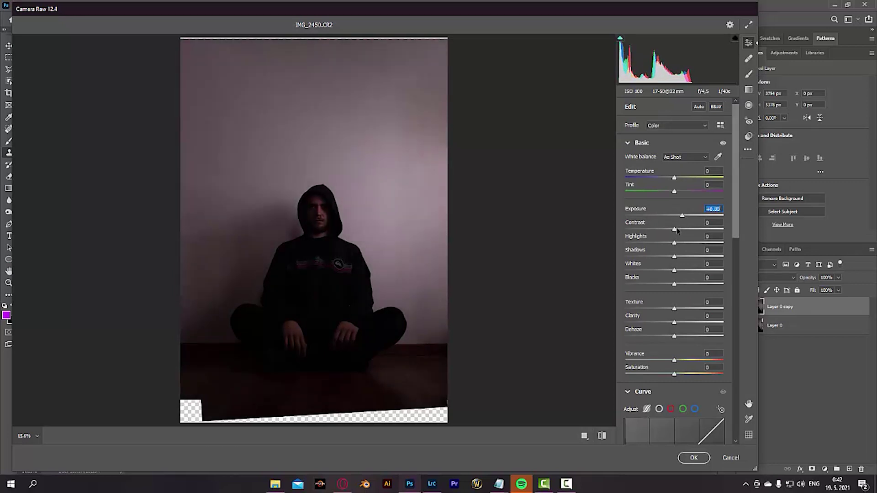
Step: Set Highlights to +27, Shadows to about +22 and raise Whites slightly, and apply the Camera Raw filter
mouse_move(684, 244)
left_mouse_down()
mouse_move(730, 242)
mouse_move(599, 243)
mouse_move(698, 244)
mouse_move(688, 244)
left_mouse_up()
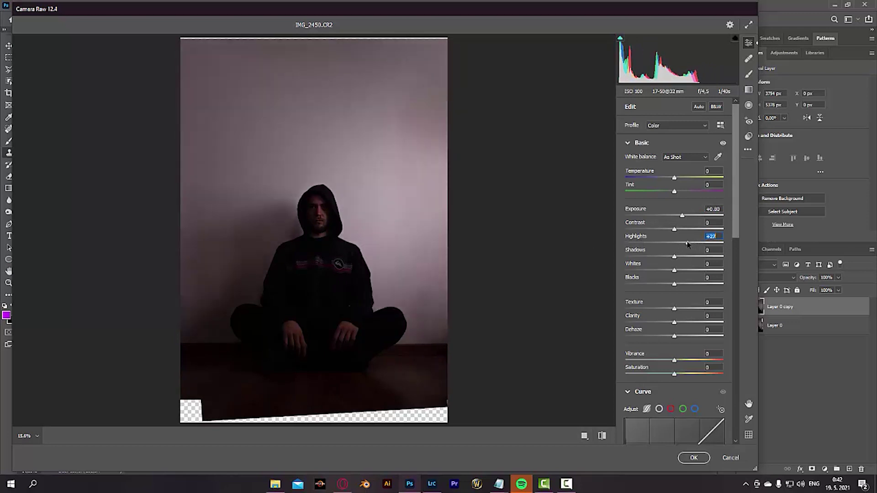
mouse_move(689, 258)
left_mouse_down()
mouse_move(703, 257)
mouse_move(677, 257)
mouse_move(686, 257)
left_mouse_up()
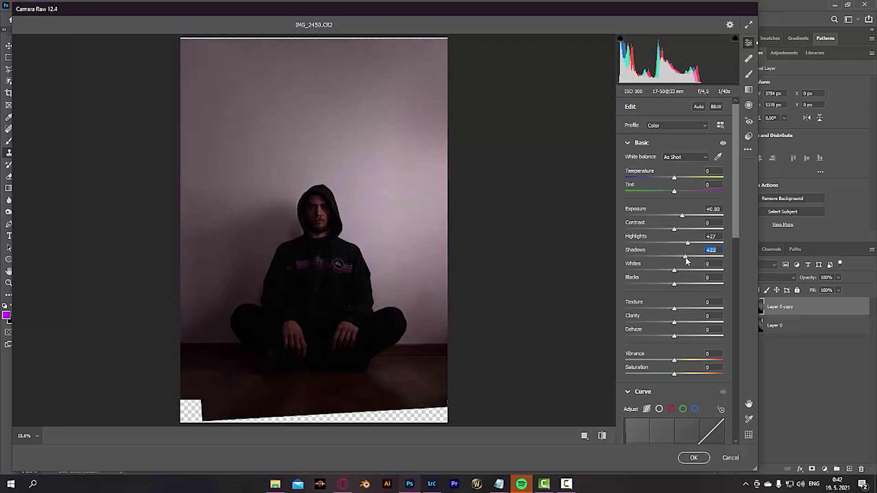
mouse_move(678, 271)
left_mouse_down()
mouse_move(667, 272)
mouse_move(678, 271)
left_mouse_up()
left_click(694, 458)
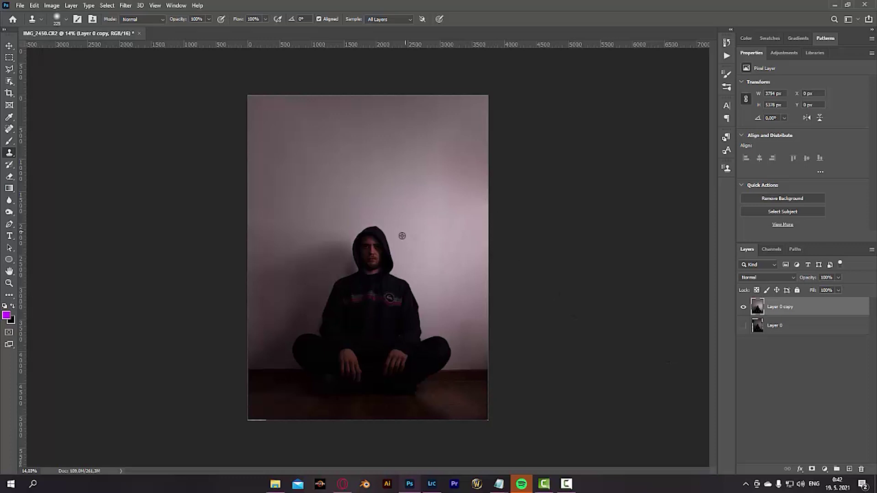
Step: Add a new empty layer above Layer 0 copy for retouching the face
scroll(403, 237, "up", 1)
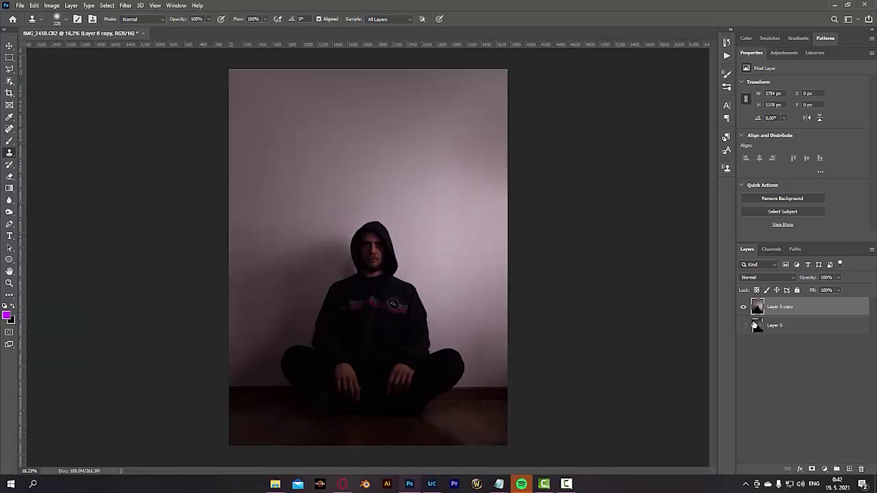
key("ctrl+shift+n")
key("Return")
key("j")
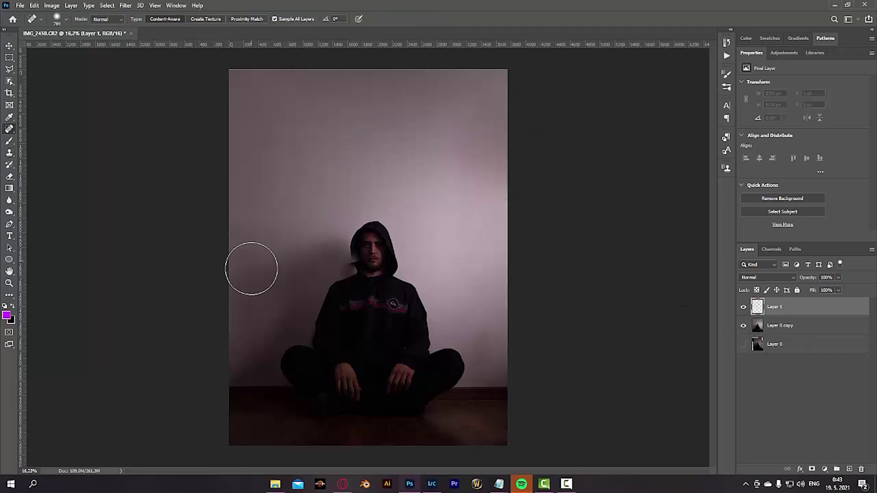
scroll(433, 265, "up", 9)
scroll(315, 304, "up", 3)
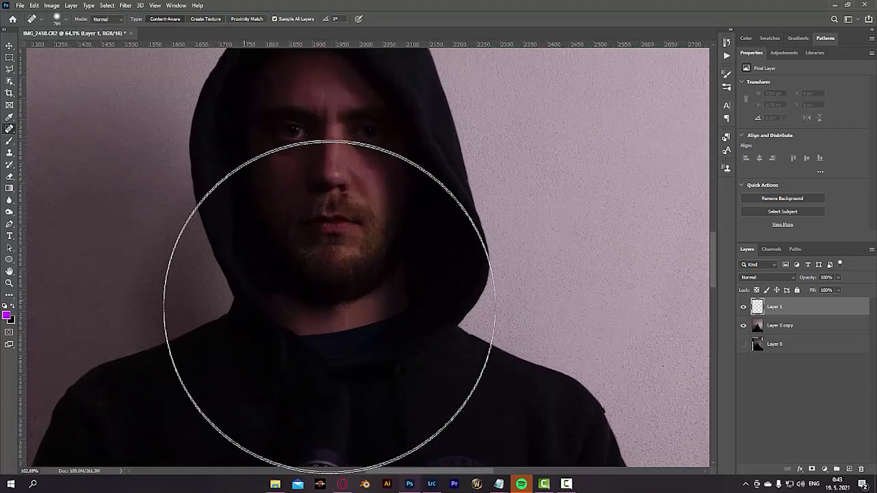
key("s")
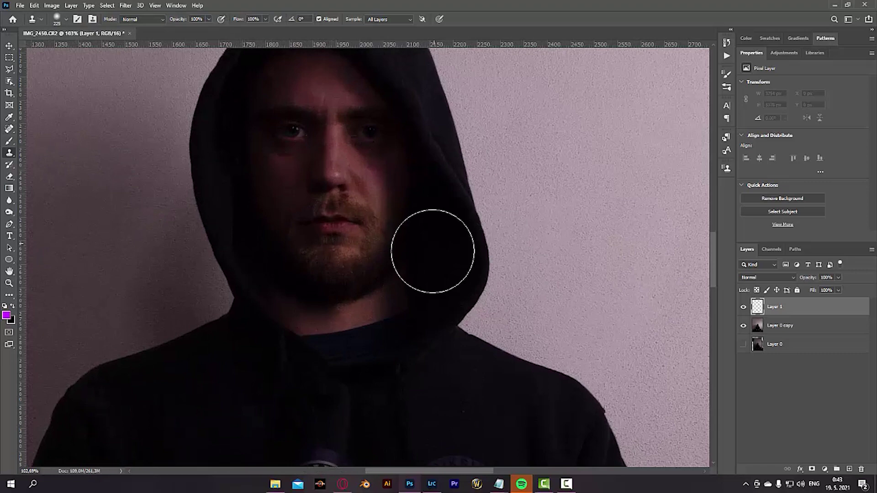
Step: Sample the black from inside the hood and brush over the whole face and neck on Layer 1
key("b")
left_click(449, 247, "alt")
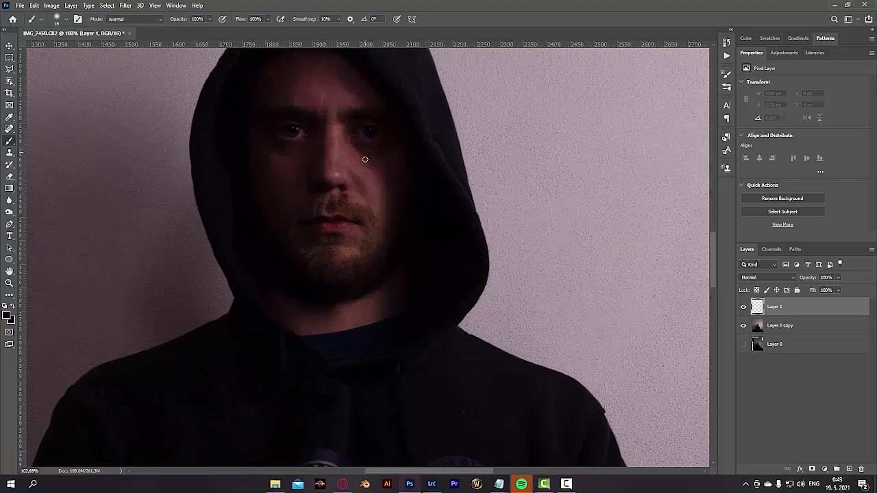
scroll(337, 198, "up", 6)
mouse_move(371, 165)
left_mouse_down()
mouse_move(266, 193)
mouse_move(282, 306)
mouse_move(362, 356)
mouse_move(331, 309)
mouse_move(336, 163)
mouse_move(401, 345)
mouse_move(417, 327)
mouse_move(393, 401)
mouse_move(287, 364)
mouse_move(329, 411)
mouse_move(390, 411)
mouse_move(276, 315)
mouse_move(292, 292)
left_mouse_up()
scroll(297, 271, "down", 5)
scroll(311, 274, "up", 6)
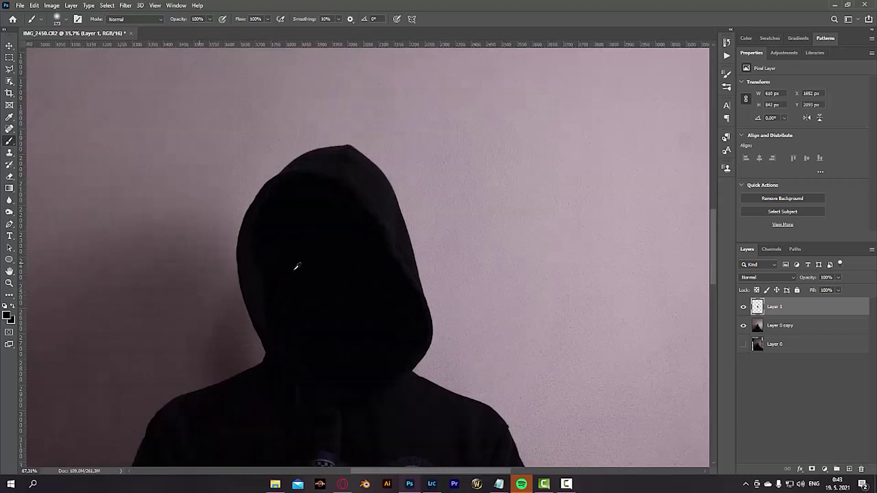
Step: Select the left part of the hood on Layer 0 copy, about 368 × 636 px, and copy it to a new layer
scroll(320, 272, "left", 2)
scroll(412, 235, "up", 1)
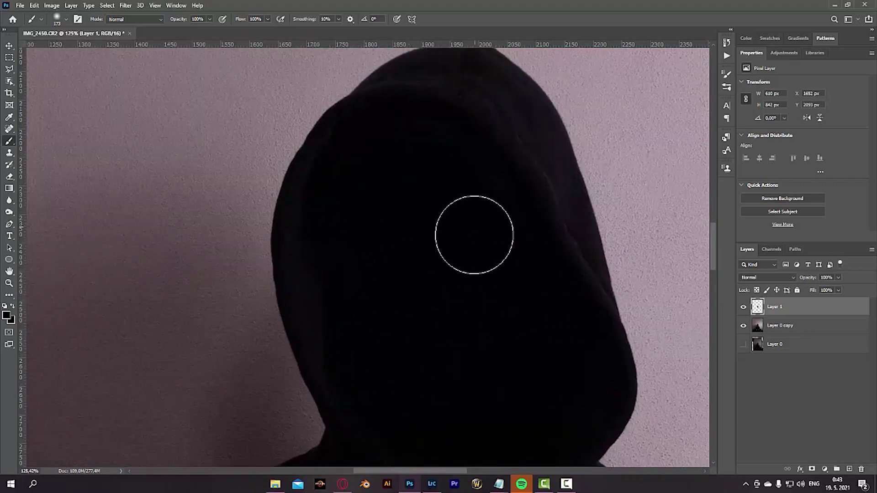
left_click(803, 328)
key("m")
left_click_drag(255, 99, 408, 407)
left_click(310, 184)
left_click_drag(254, 73, 462, 435)
key("ctrl+j")
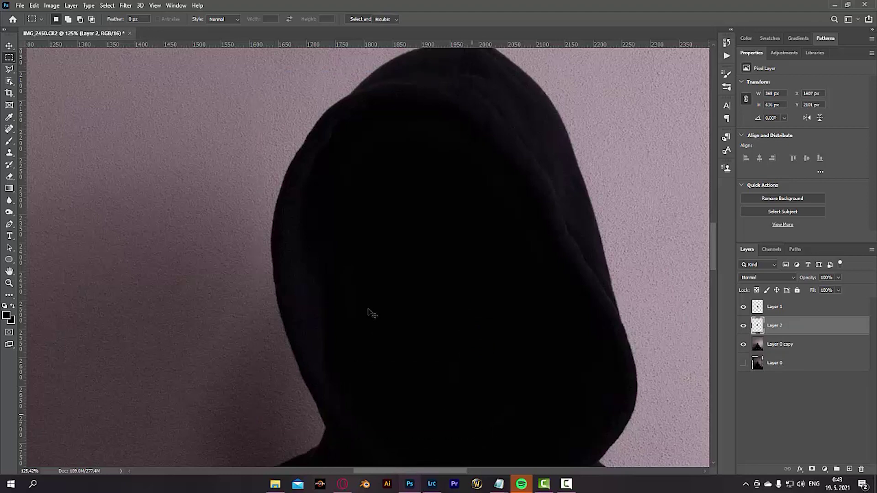
Step: Flip the copied hood part horizontally, scale it to 111.8% and position it over the hood's right side
key("ctrl+t")
right_click(350, 281)
left_click(375, 433)
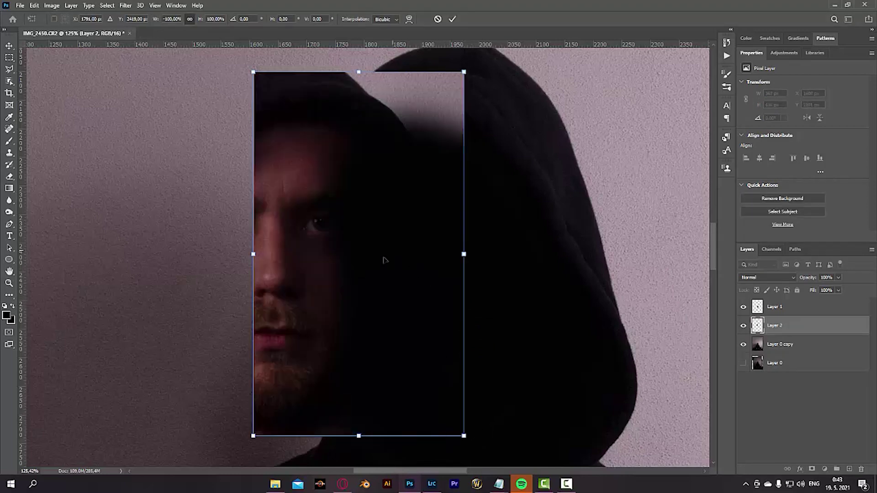
left_click_drag(375, 257, 516, 258)
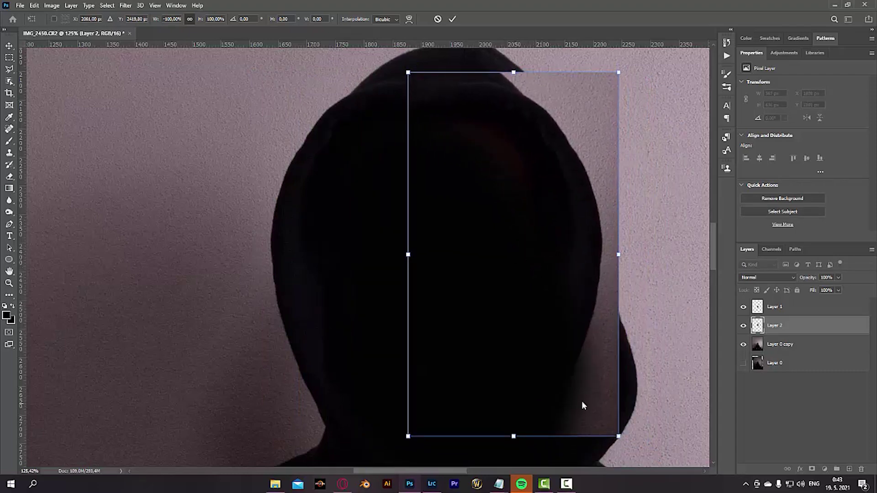
left_click_drag(619, 436, 633, 457)
left_click_drag(575, 326, 597, 336)
scroll(603, 175, "down", 3)
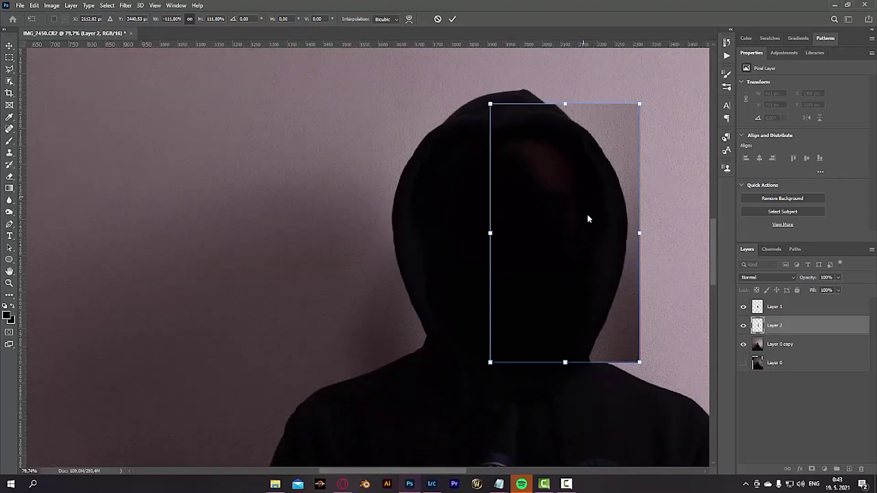
left_click_drag(582, 233, 601, 234)
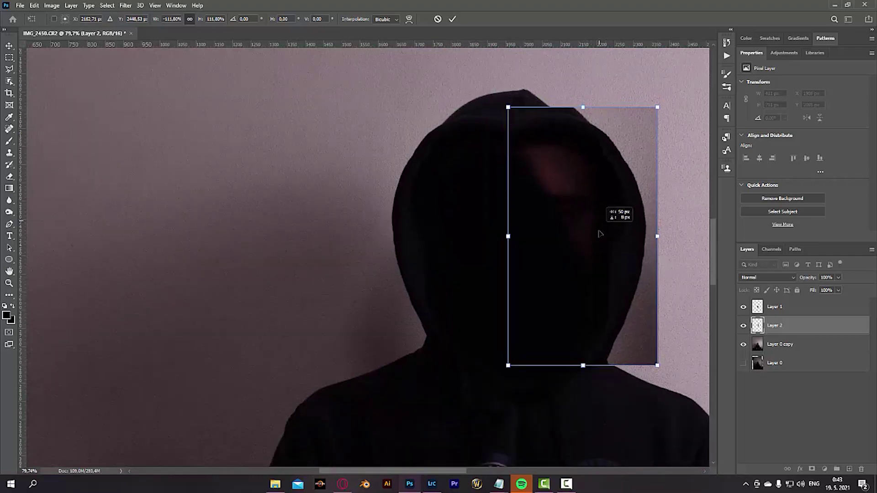
Step: Distort the mirrored hood part by pulling its upper-left corner outward, stretch its height to about 107.7% and commit the transform
right_click(550, 127)
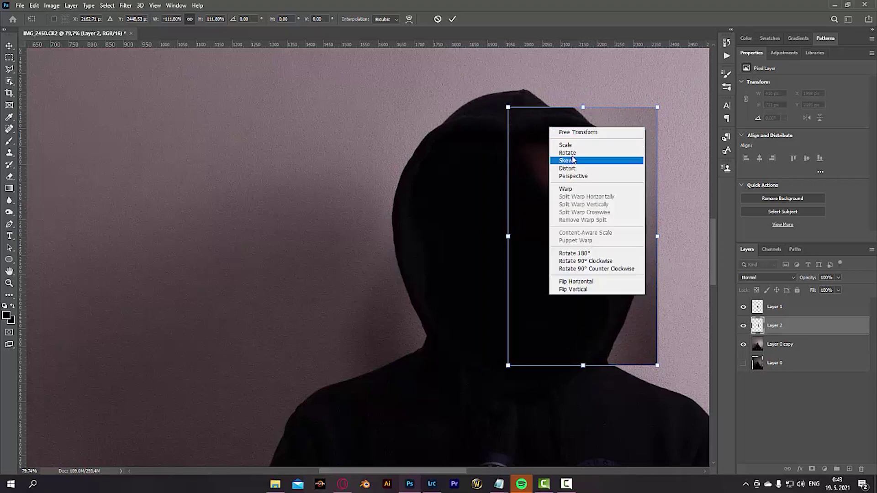
left_click(575, 178)
right_click(570, 163)
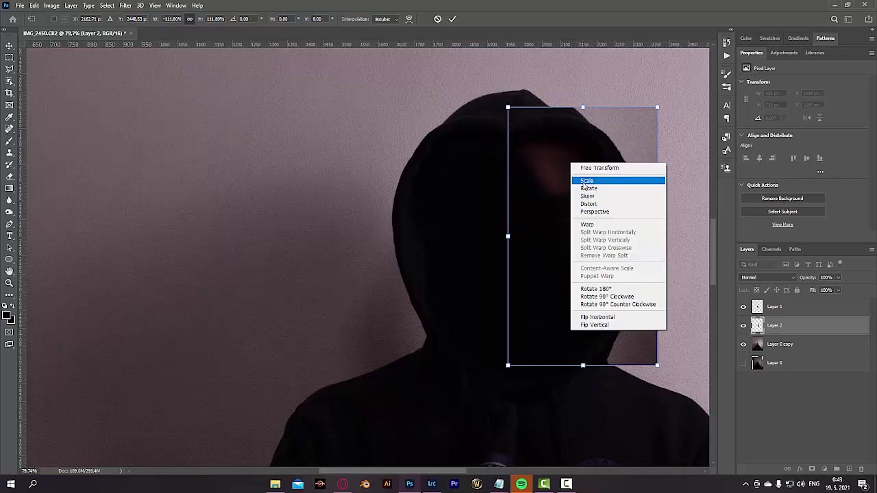
left_click(590, 202)
left_click_drag(512, 109, 477, 114)
key("Escape")
key("ctrl+t")
left_click_drag(565, 104, 562, 83)
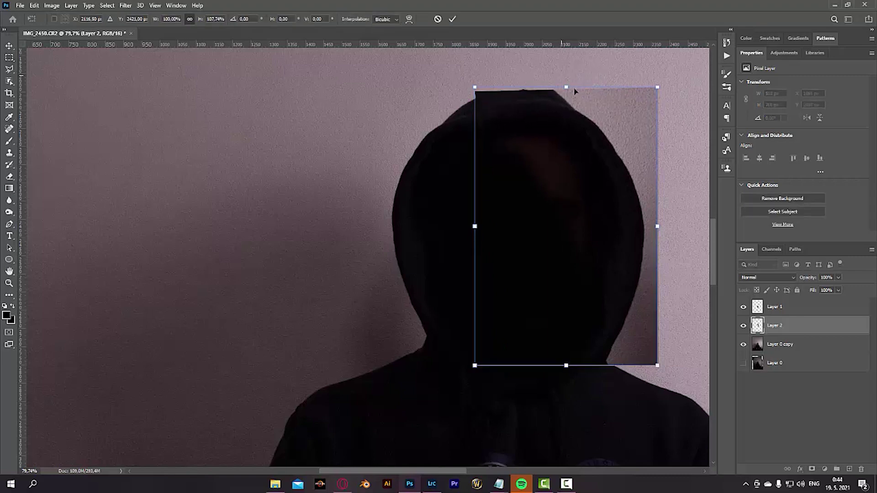
key("Return")
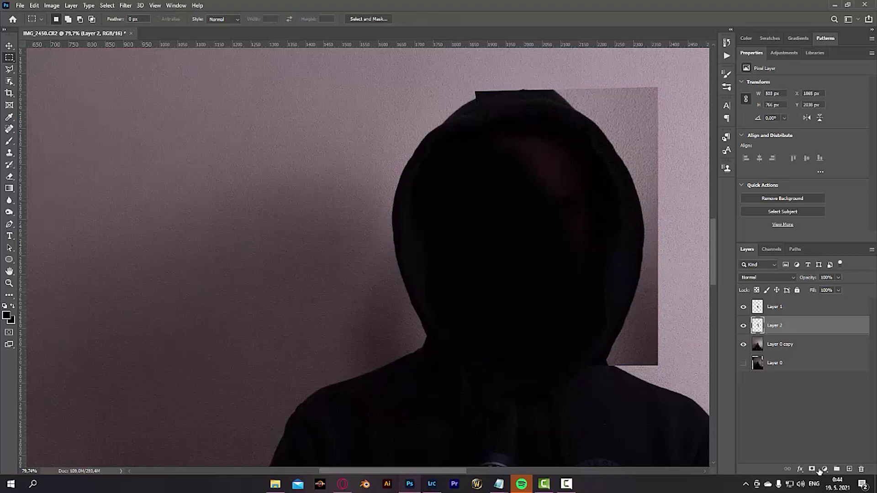
Step: Add a layer mask to Layer 2 and brush away the leftover wall and overlapping edges above the hood
left_click(813, 469)
key("b")
mouse_move(658, 103)
left_mouse_down()
mouse_move(623, 78)
mouse_move(687, 116)
left_mouse_up()
mouse_move(602, 71)
left_mouse_down()
mouse_move(580, 78)
mouse_move(444, 67)
left_mouse_up()
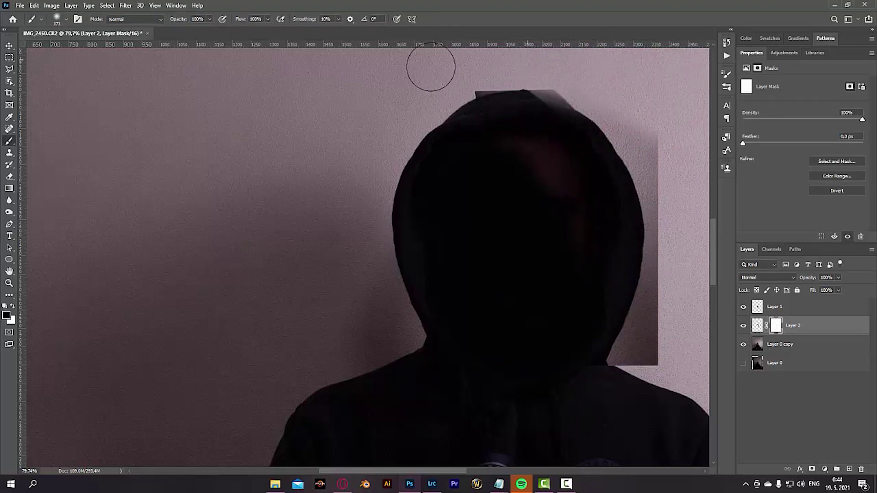
mouse_move(553, 76)
left_mouse_down()
mouse_move(531, 98)
mouse_move(564, 113)
mouse_move(521, 114)
left_mouse_up()
mouse_move(573, 79)
left_mouse_down()
mouse_move(509, 56)
mouse_move(590, 76)
left_mouse_up()
mouse_move(555, 134)
left_mouse_down()
mouse_move(513, 102)
mouse_move(490, 120)
left_mouse_up()
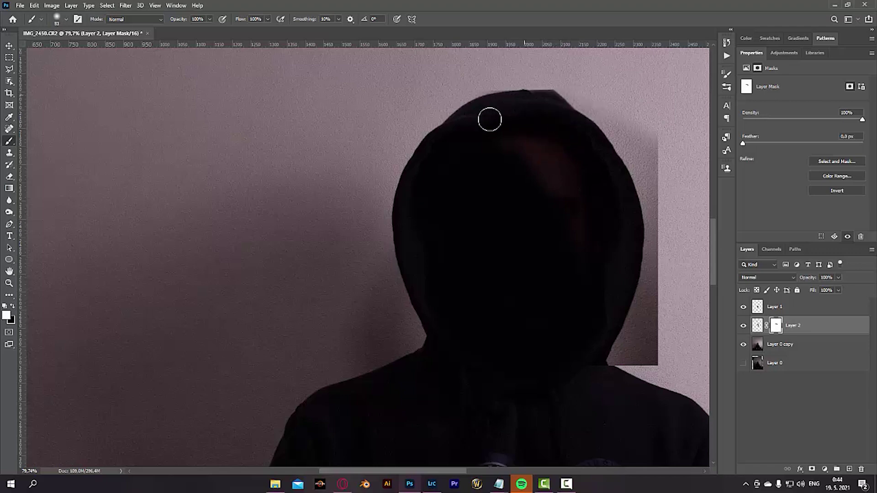
Step: Refine Layer 2's mask along the top of the hood, alternating black and white to smooth the joined outline
scroll(567, 81, "up", 3)
left_click_drag(568, 125, 577, 220)
scroll(590, 137, "up", 1)
key("x")
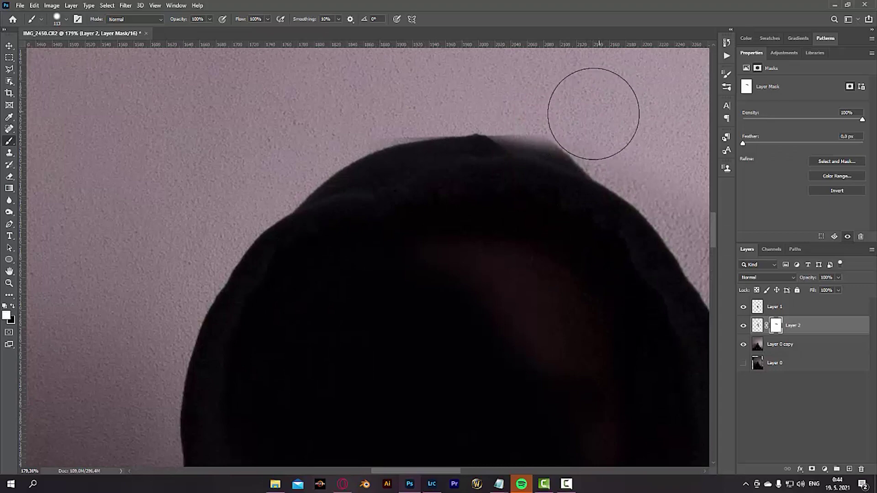
left_click_drag(593, 113, 458, 93)
key("x")
mouse_move(652, 117)
left_mouse_down()
mouse_move(567, 92)
mouse_move(595, 100)
mouse_move(584, 96)
left_mouse_up()
key("x")
mouse_move(448, 194)
left_mouse_down()
mouse_move(509, 188)
mouse_move(546, 202)
left_mouse_up()
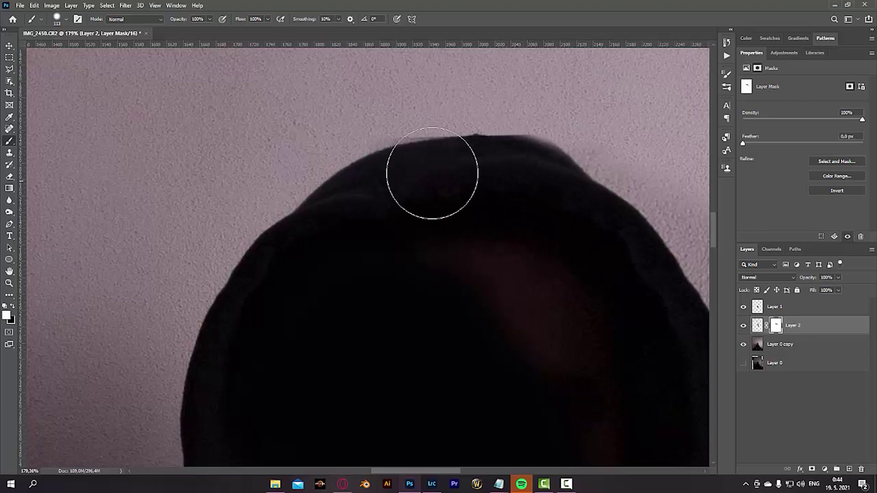
mouse_move(398, 105)
left_mouse_down()
mouse_move(355, 125)
mouse_move(353, 134)
mouse_move(381, 145)
left_mouse_up()
key("x")
scroll(376, 137, "down", 6)
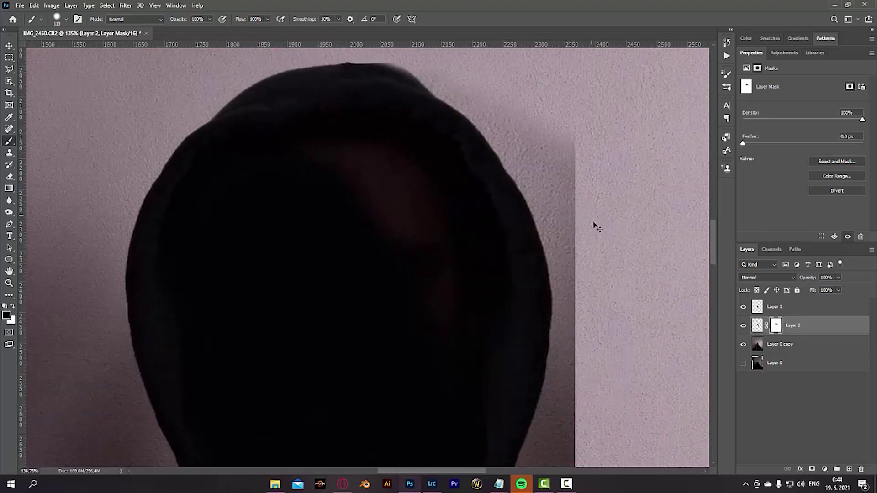
Step: Hide Layer 1 and brush out the leftover wall along the mirrored hood's lower right edge on Layer 2's mask
left_click(745, 308)
mouse_move(539, 137)
left_mouse_down()
mouse_move(558, 205)
mouse_move(485, 100)
mouse_move(545, 207)
mouse_move(536, 329)
mouse_move(519, 368)
mouse_move(512, 353)
mouse_move(530, 275)
mouse_move(526, 342)
left_mouse_up()
scroll(512, 368, "up", 6)
scroll(530, 286, "up", 1)
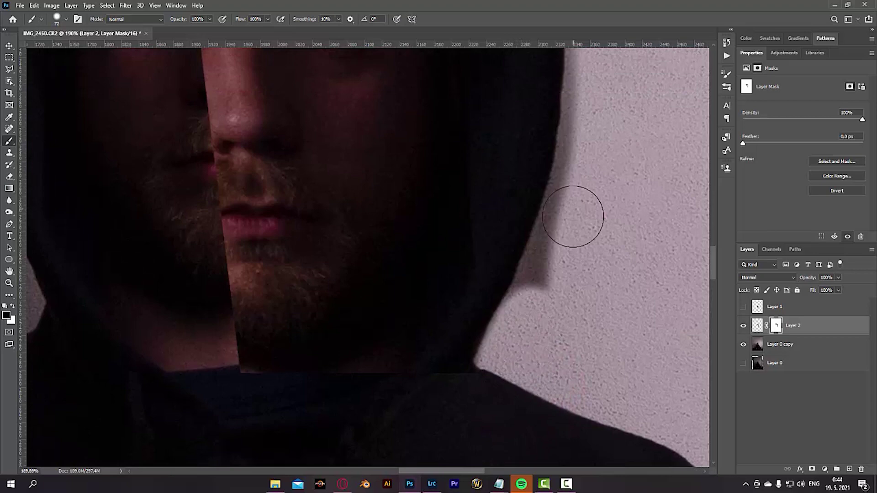
scroll(574, 218, "up", 2)
left_click_drag(569, 274, 593, 221)
scroll(593, 221, "up", 1)
left_click_drag(610, 268, 574, 268)
left_click_drag(570, 261, 574, 212)
left_click_drag(527, 381, 551, 321)
key("ctrl+z")
scroll(585, 368, "down", 2)
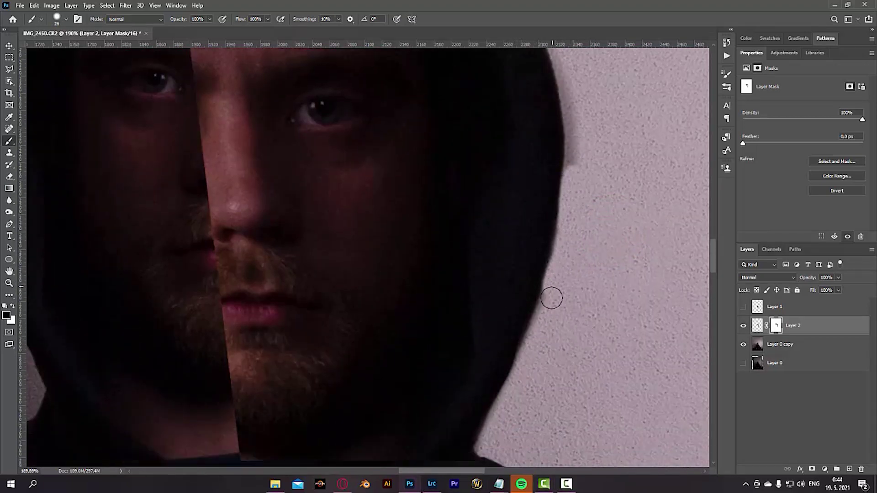
Step: Mask out the wall halo around the hood's upper right edge on Layer 2 and show Layer 1 again
scroll(575, 294, "up", 5)
mouse_move(574, 286)
left_mouse_down()
mouse_move(562, 182)
mouse_move(546, 163)
left_mouse_up()
scroll(546, 163, "up", 6)
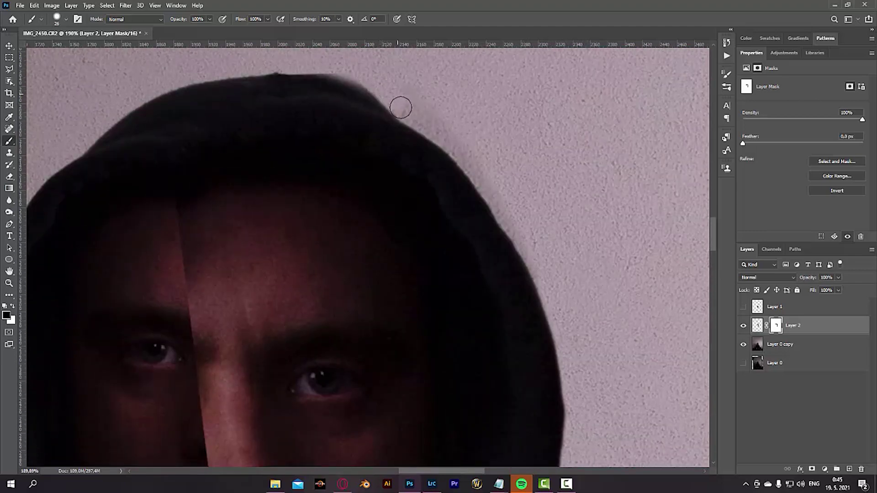
left_click_drag(442, 135, 486, 181)
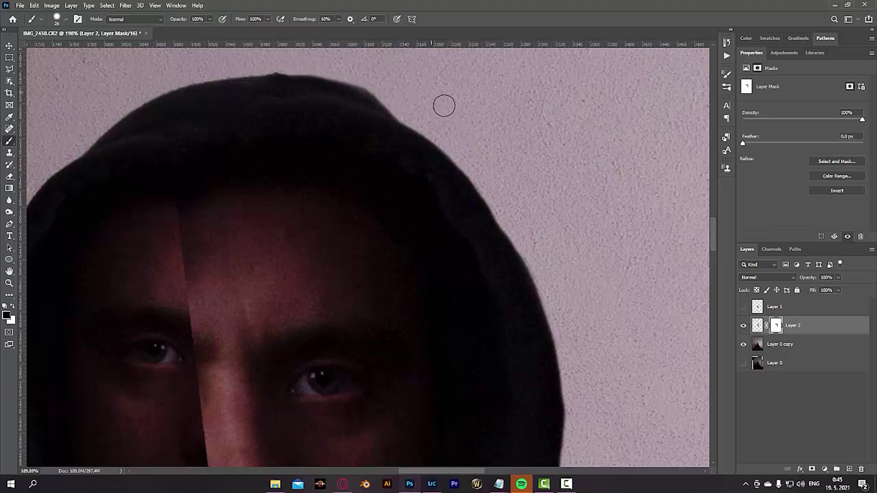
scroll(364, 81, "down", 5)
left_click(743, 307)
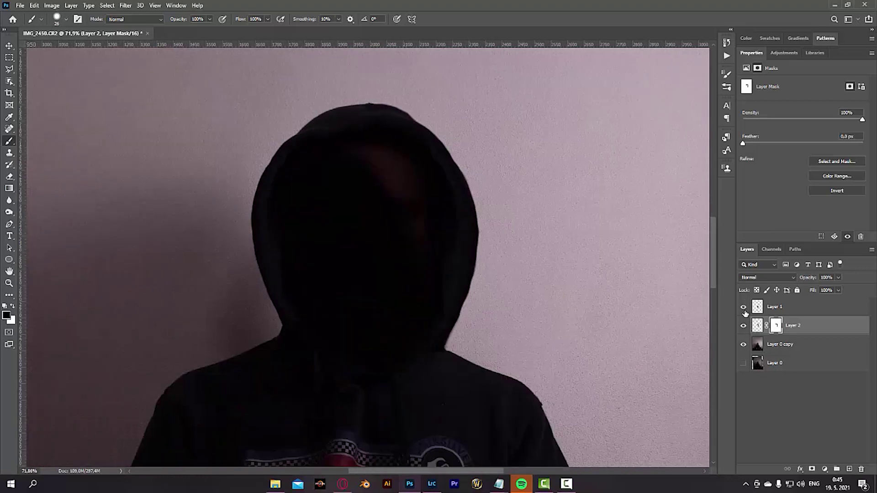
Step: Paint black on Layer 1 over the remaining reddish face patches inside the hood's opening
left_click(795, 306)
left_click_drag(359, 183, 374, 183)
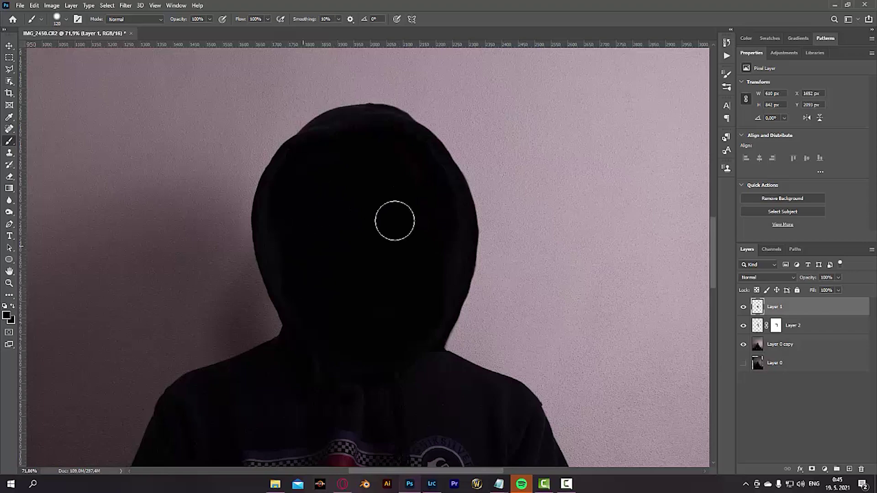
left_click_drag(427, 304, 433, 284)
scroll(363, 267, "down", 8)
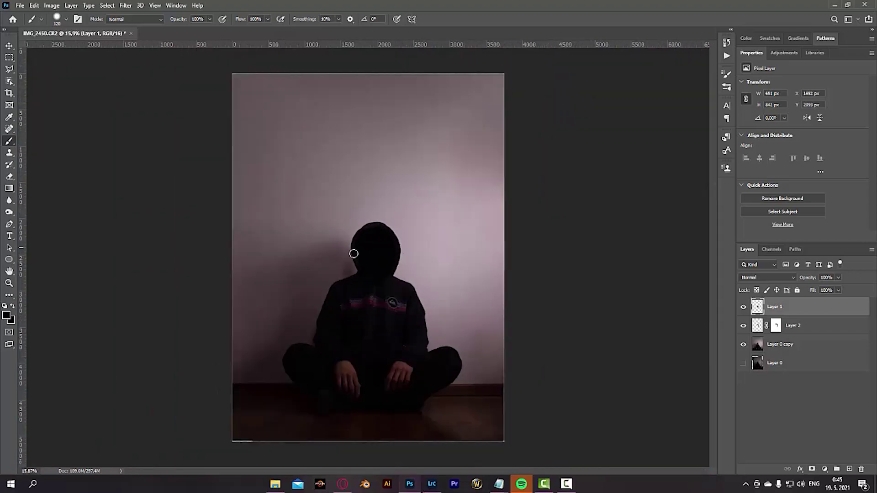
scroll(371, 246, "up", 5)
scroll(373, 244, "up", 5)
Step: Compare the retouched hood with the original by hiding and showing Layer 1 and Layer 2
left_click_drag(744, 306, 743, 325)
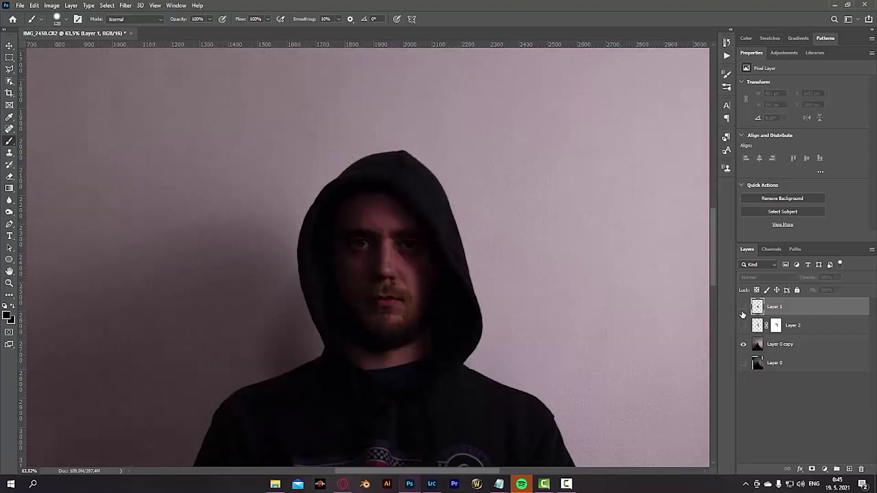
left_click(743, 307)
left_click(743, 325)
key("m")
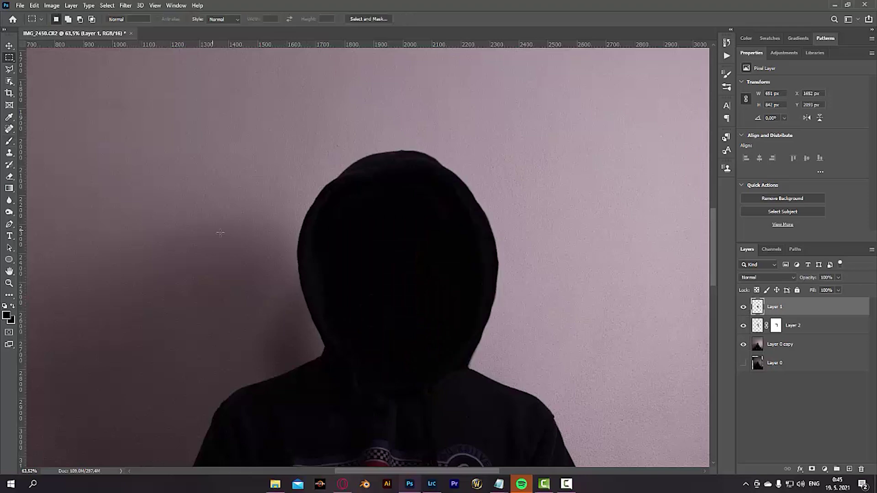
Step: Duplicate Layer 0 copy as a backup named orig and keep it hidden beneath Layer 0 copy
left_click(797, 349)
left_click_drag(789, 344, 785, 364)
left_click(744, 366)
left_click(791, 346)
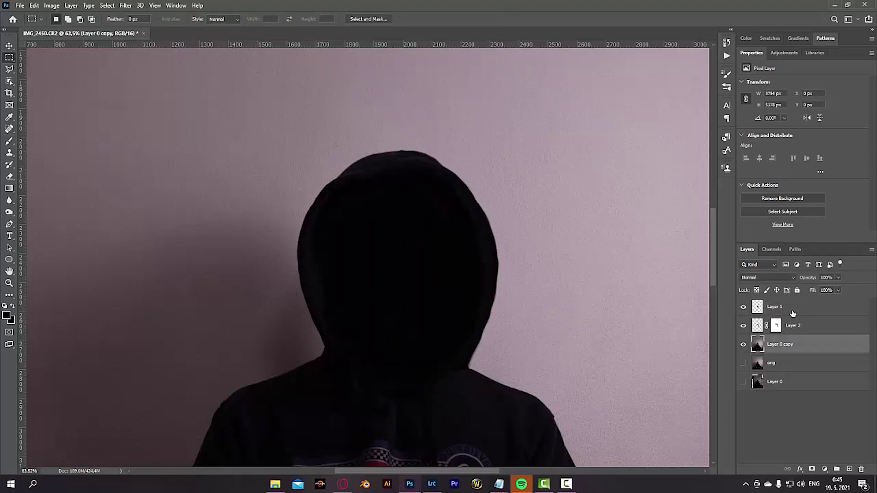
left_click(791, 315, "shift")
Step: Fill the lower face area inside the hood with more black on Layer 1, keeping the layer at 100% opacity
scroll(443, 193, "up", 5)
left_click(781, 312)
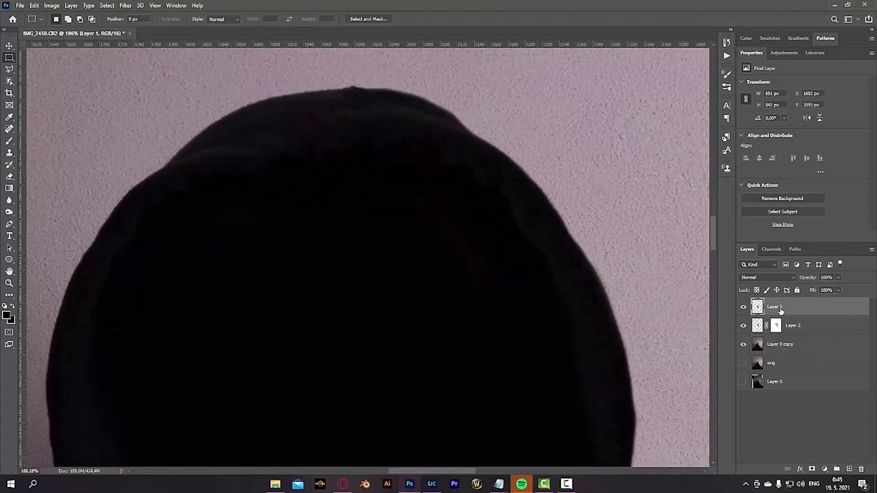
key("b")
scroll(330, 335, "down", 5)
scroll(362, 343, "down", 3)
left_click_drag(322, 345, 366, 344)
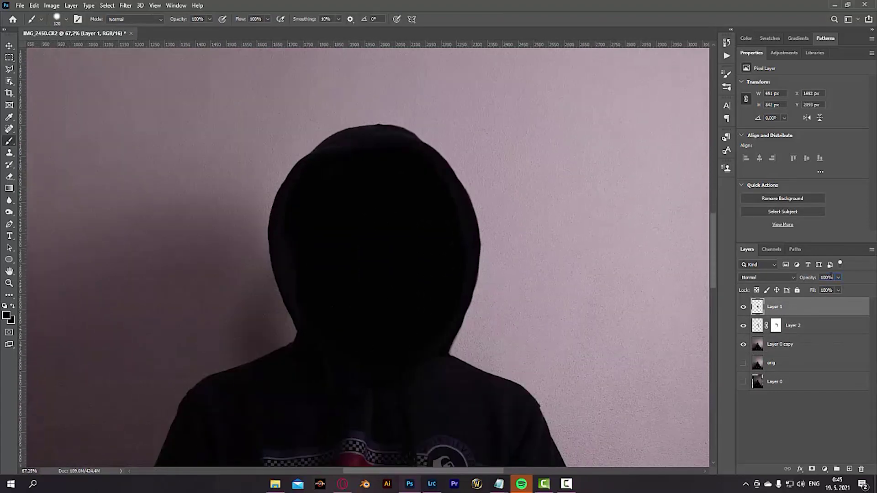
type("100")
key("Return")
Step: Brush black on Layer 2's mask where the hood meets the right shoulder to blend the hard lower edge
left_click(793, 329)
key("m")
left_click(777, 326)
scroll(414, 354, "up", 5)
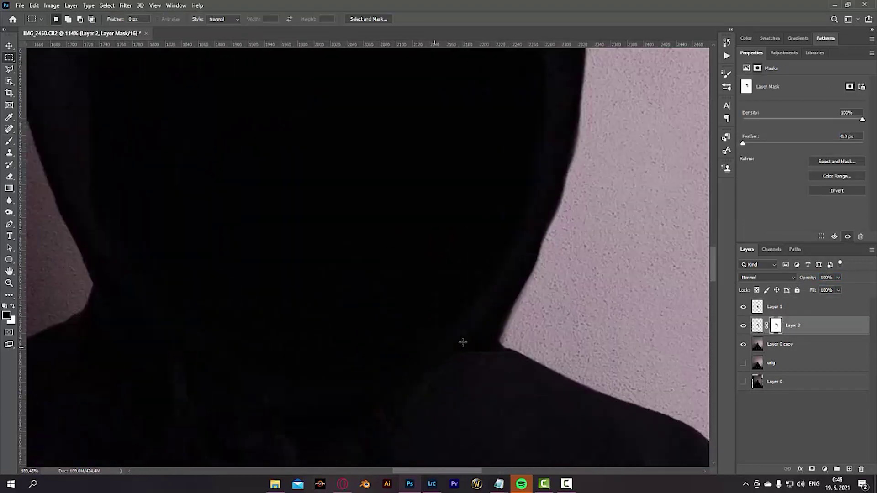
key("b")
key("alt+v")
left_click(527, 21)
right_click(517, 337, "alt")
left_click_drag(507, 310, 457, 388)
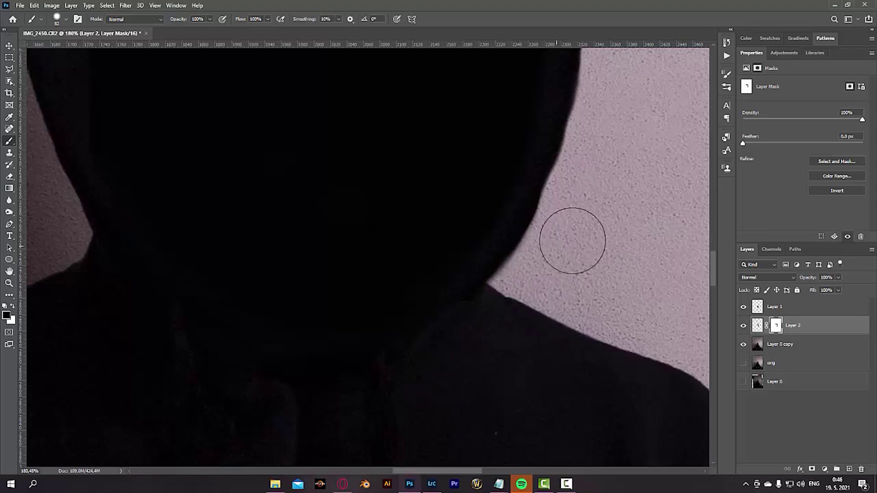
right_click(451, 317, "alt")
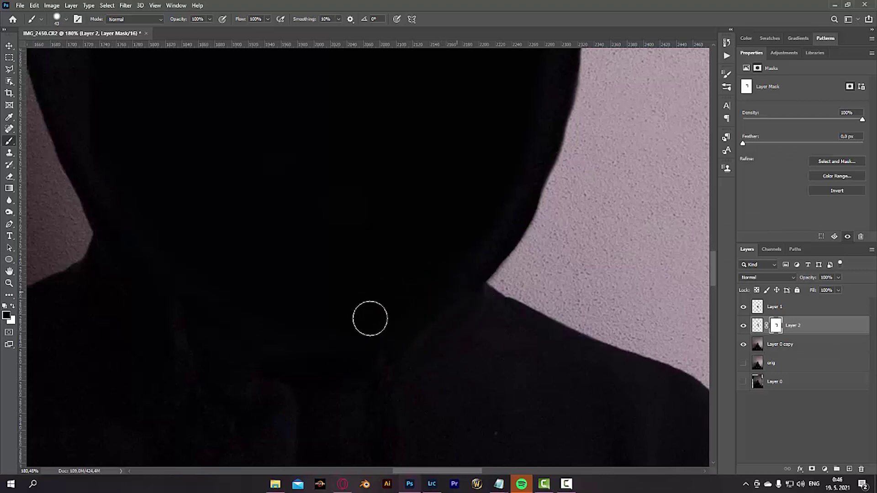
Step: Examine the whole figure and compare the hood with Layer 1 and Layer 2 hidden and shown
scroll(370, 318, "down", 8)
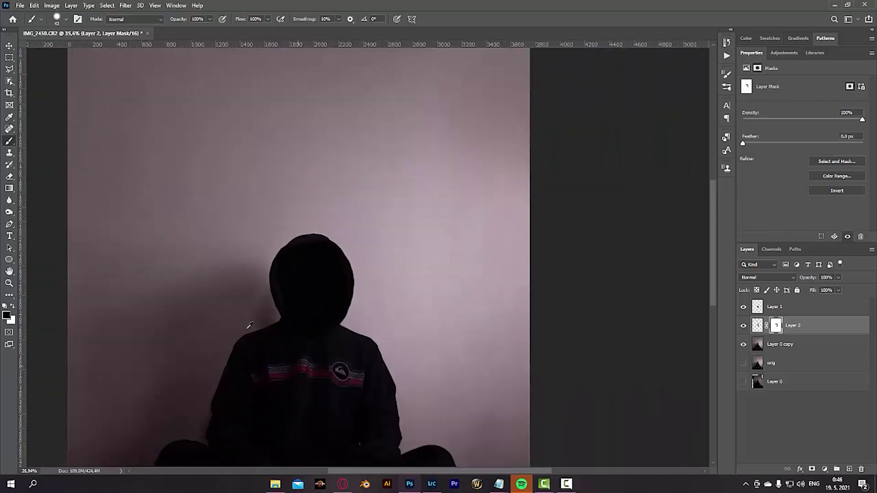
scroll(249, 325, "down", 4)
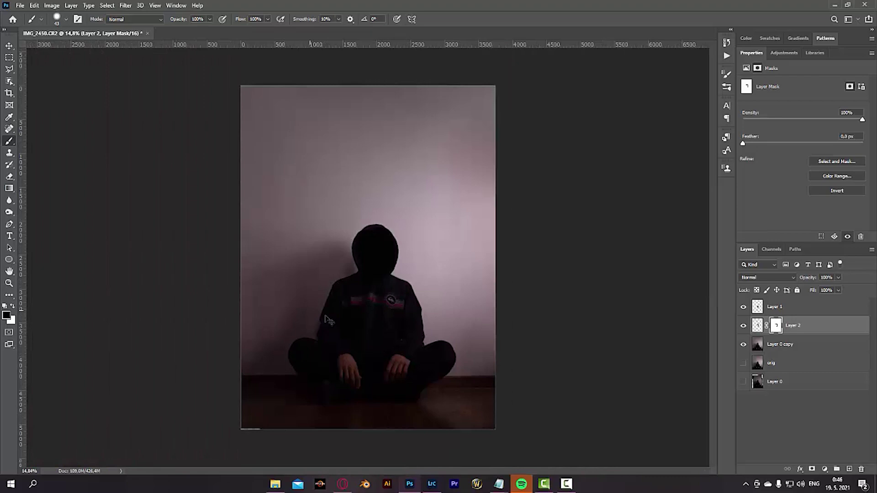
scroll(339, 303, "up", 6)
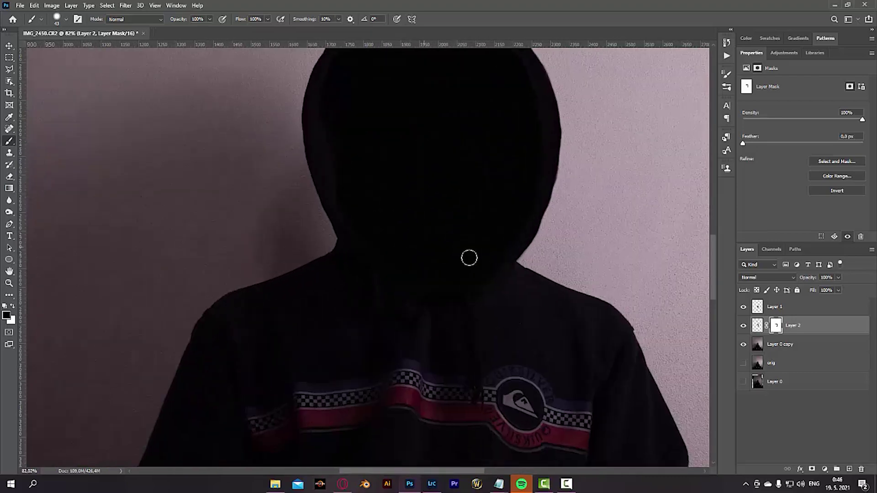
scroll(470, 257, "down", 2)
left_click(745, 326)
left_click_drag(745, 326, 750, 309)
left_click(759, 307)
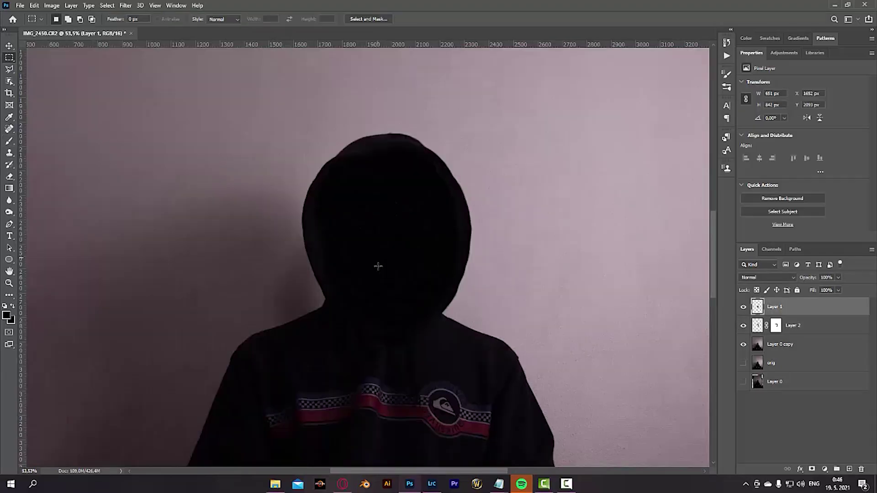
key("ctrl+0")
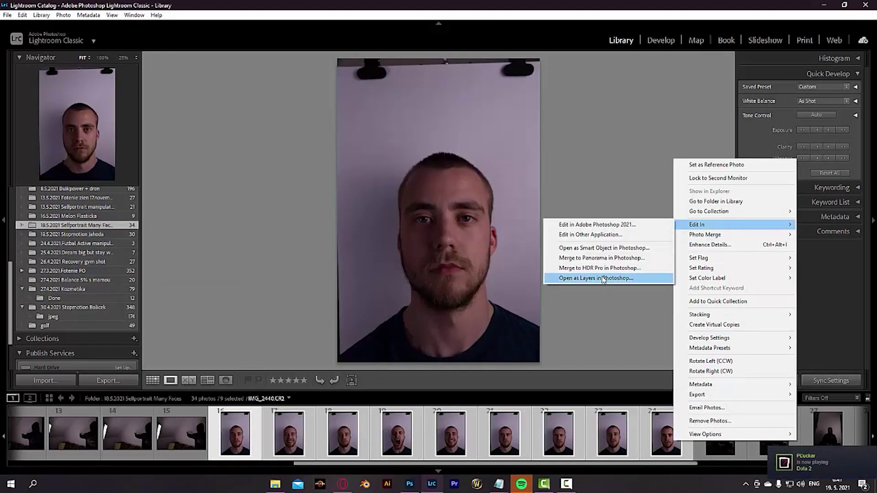
Step: Open the nine face photos selected in Lightroom as layers in Photoshop and delete the second layer from the top
left_click(589, 281)
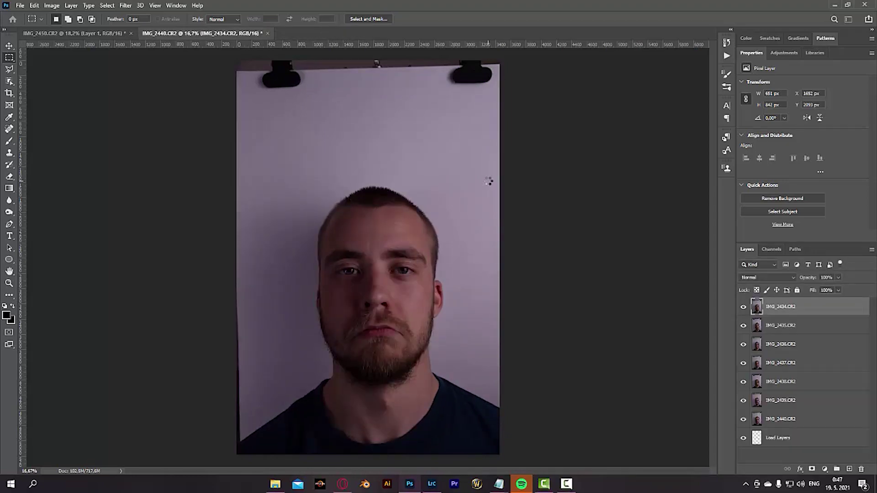
left_click(781, 325)
key("Delete")
left_click_drag(744, 326, 744, 307)
Step: Select all the face layers and duplicate them into the hooded portrait document
left_click(778, 307)
left_click(791, 442, "shift")
right_click(787, 313)
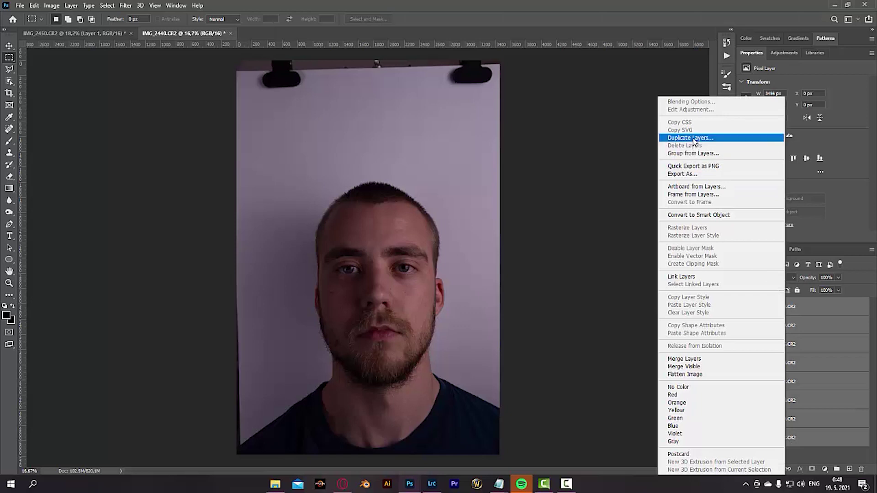
left_click(676, 136)
left_click(434, 168)
left_click(434, 179)
left_click(515, 136)
Step: Group the duplicated face layers in the hooded portrait document and name the group faces
left_click(114, 35)
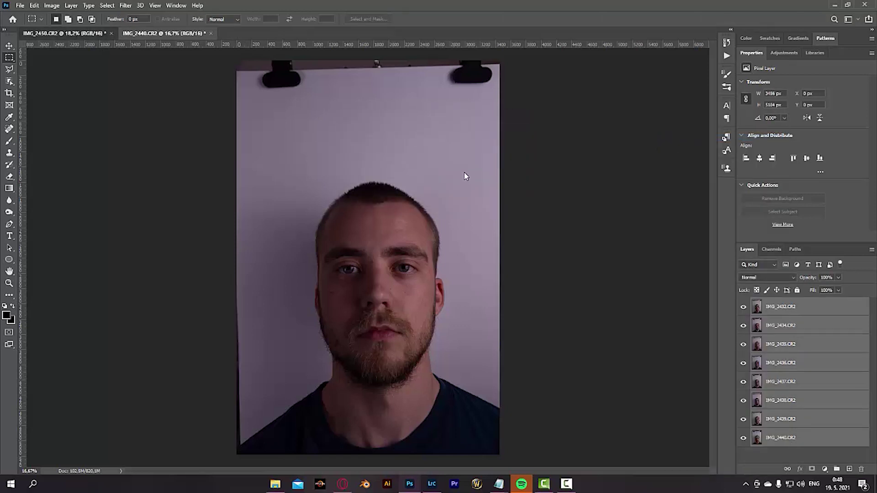
key("ctrl+g")
double_click(778, 303)
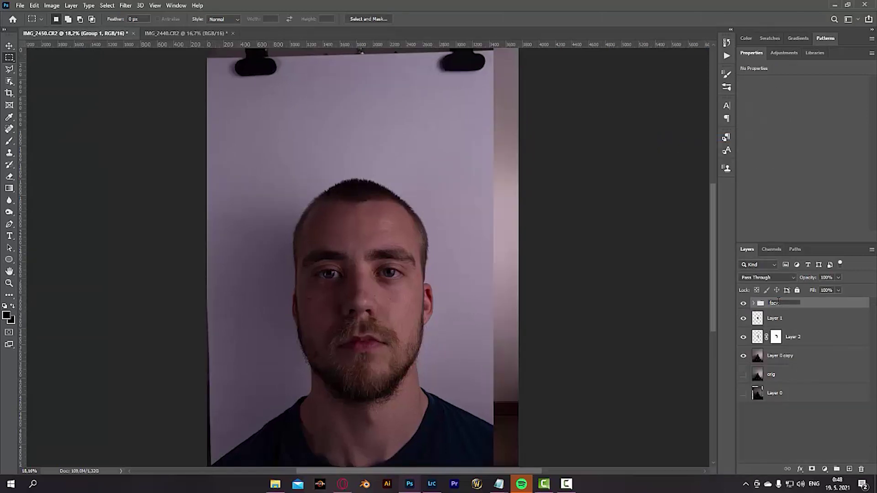
Step: Set the faces group's opacity to 50% so the hooded figure shows through
key("ctrl+t")
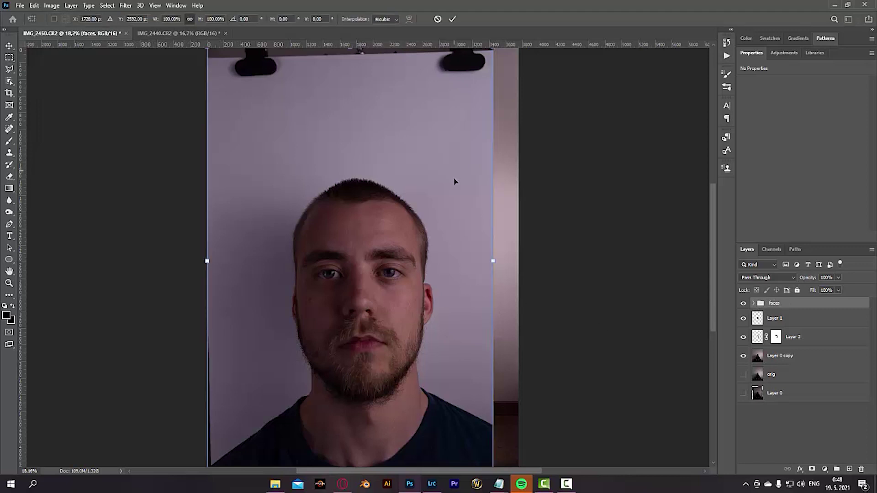
key("Escape")
left_click(826, 277)
type("50")
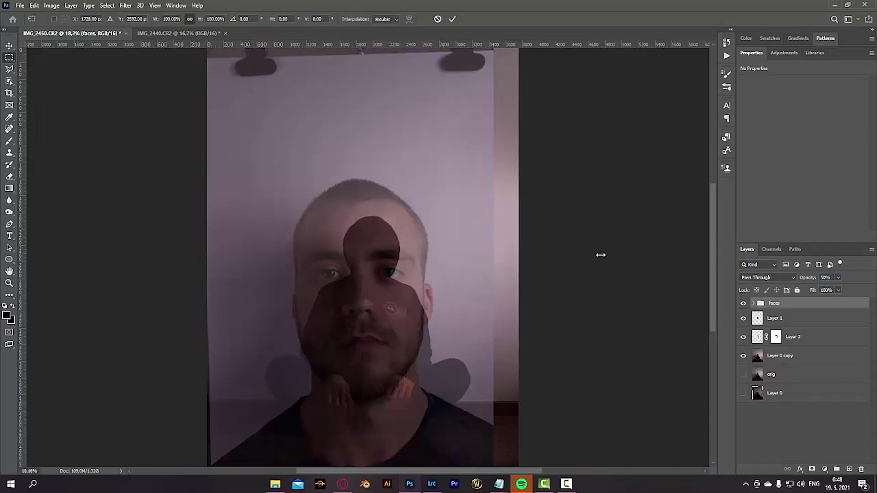
Step: Try to scale the faces group down to about 30% and fit the face inside the hood
key("ctrl+t")
scroll(475, 288, "down", 5)
left_click_drag(451, 395, 387, 302)
scroll(363, 273, "up", 4)
left_click_drag(362, 273, 427, 243)
left_click_drag(398, 258, 387, 259)
key("ctrl+z")
key("ctrl+z")
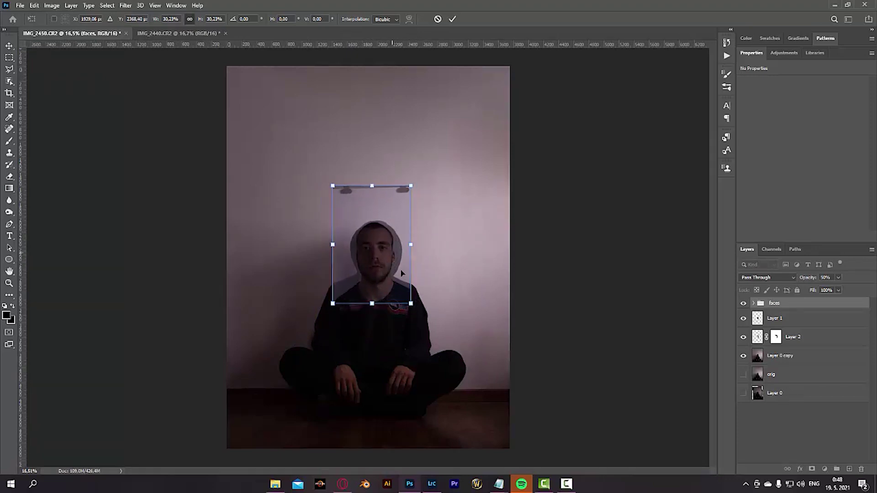
key("ctrl+z")
key("ctrl+z")
key("ctrl+z")
key("ctrl+z")
Step: Scale the faces group down over the hood's opening, commit the transform and restore the group's opacity to 100%
left_click_drag(435, 232, 453, 200)
left_click_drag(507, 425, 411, 296)
left_click_drag(389, 261, 397, 274)
key("Return")
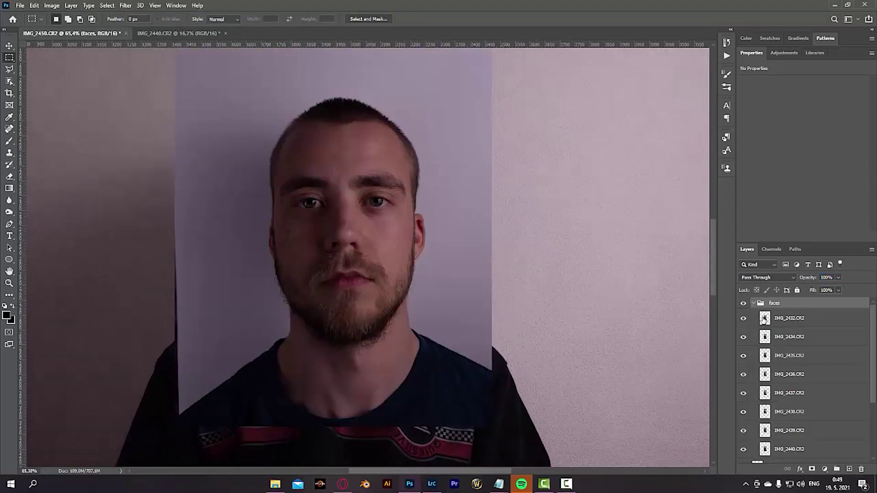
Step: Add a layer mask to the IMG_2432.CR2 layer and select its subject automatically
left_click(789, 318)
left_click(812, 469)
key("w")
scroll(361, 50, "up", 2)
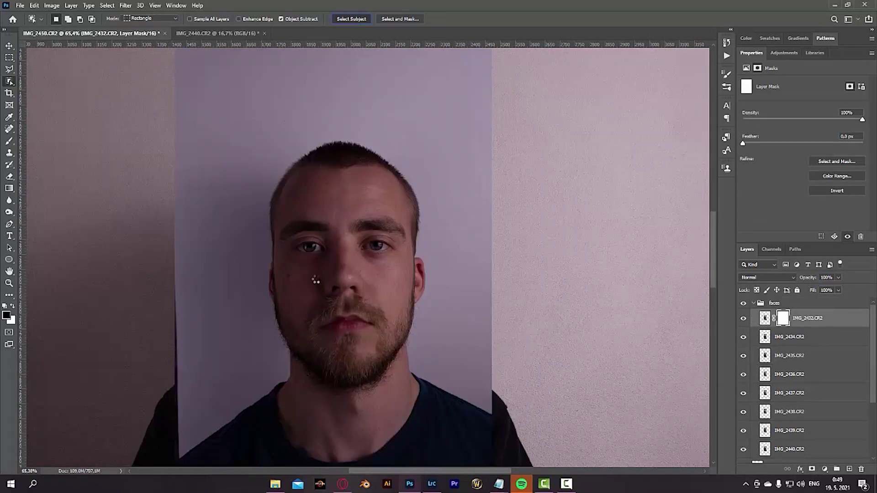
scroll(365, 237, "left", 2)
scroll(450, 306, "down", 3)
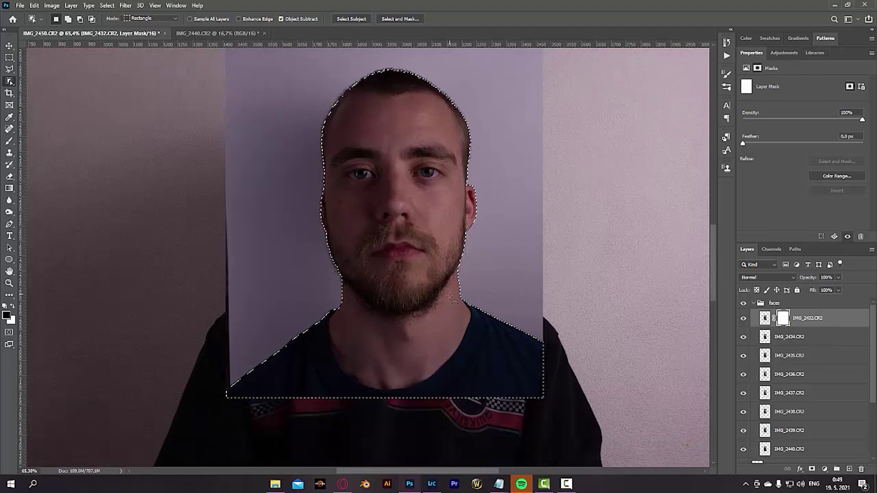
scroll(453, 299, "up", 2)
key("l")
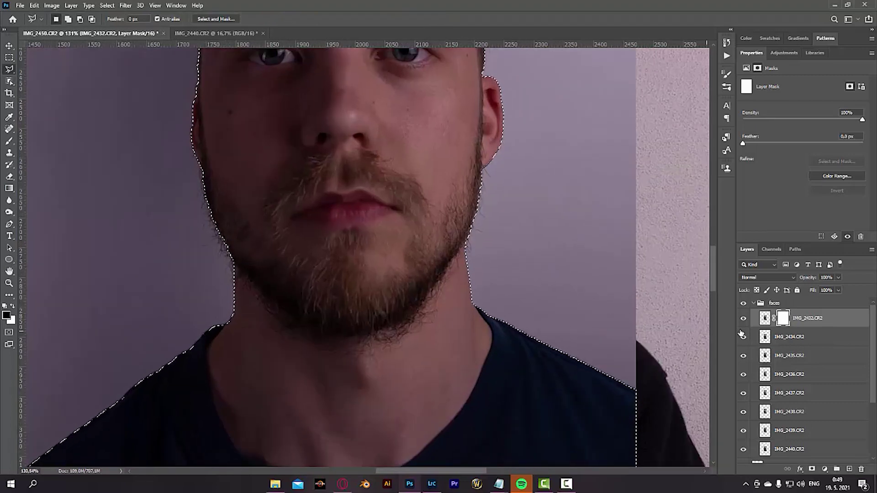
Step: Prepare a black brush for IMG_2432.CR2's mask and hide the other face layers in the group
key("b")
left_click(608, 343, "alt")
key("d")
key("x")
left_click_drag(574, 357, 591, 361)
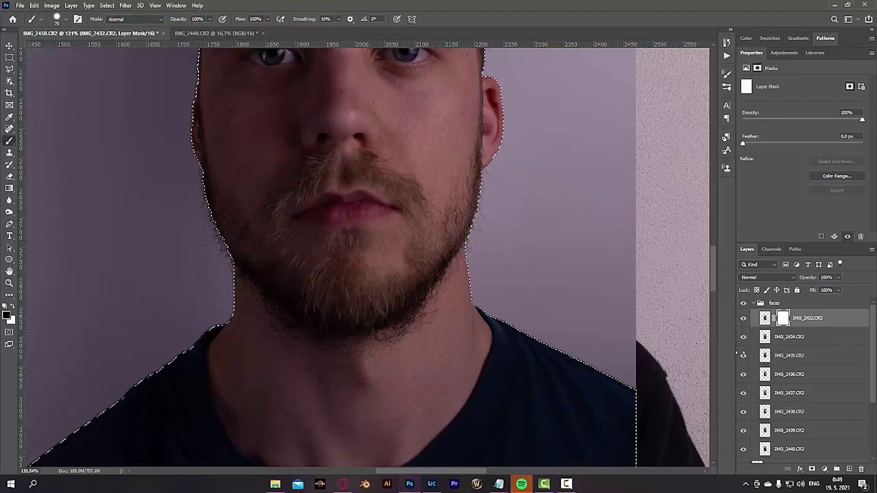
left_click(744, 319, "alt")
Step: Brush out the T-shirt and lower neck on IMG_2432.CR2's mask to reveal the black hoodie, and clear the selection
mouse_move(519, 297)
left_mouse_down()
mouse_move(487, 272)
mouse_move(443, 339)
mouse_move(359, 384)
mouse_move(267, 349)
mouse_move(274, 421)
left_mouse_up()
scroll(404, 417, "down", 2)
right_click(599, 357, "alt")
mouse_move(635, 354)
left_mouse_down()
mouse_move(527, 441)
mouse_move(472, 357)
mouse_move(530, 299)
mouse_move(448, 387)
mouse_move(204, 338)
left_mouse_up()
scroll(79, 434, "left", 2)
key("ctrl+d")
scroll(418, 384, "up", 2)
scroll(425, 386, "down", 2)
scroll(336, 377, "up", 6)
scroll(339, 374, "down", 5)
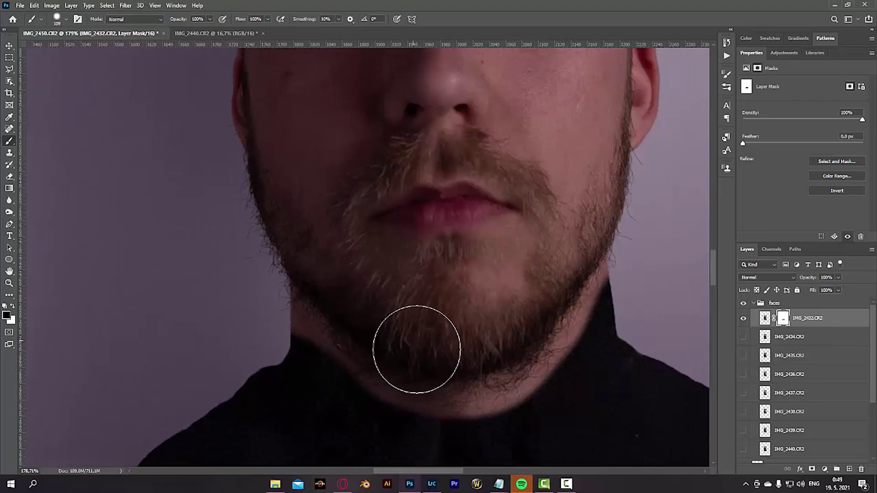
scroll(558, 276, "down", 2)
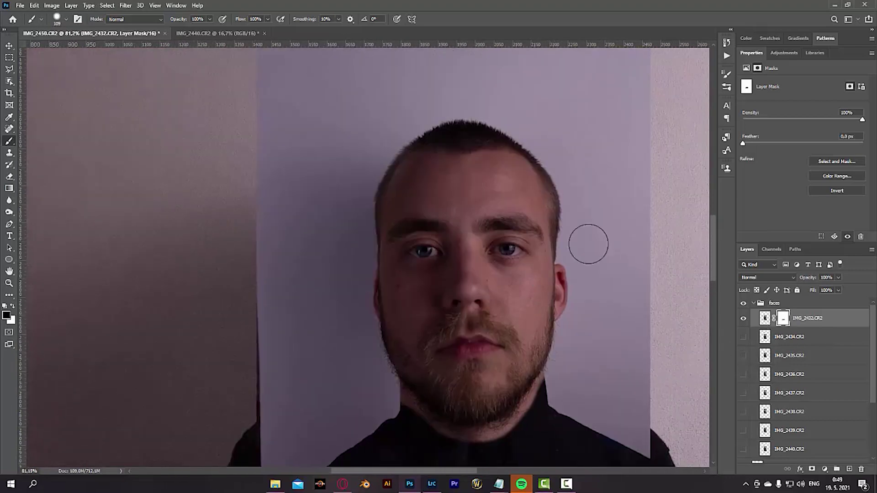
Step: Select the man's head and shoulders on the IMG_2432.CR2 layer with the Select Subject command
key("w")
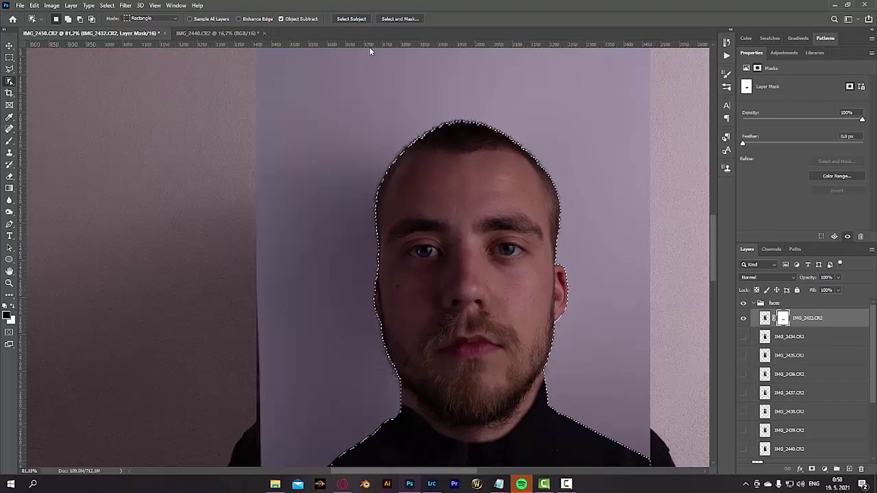
scroll(371, 51, "down", 2)
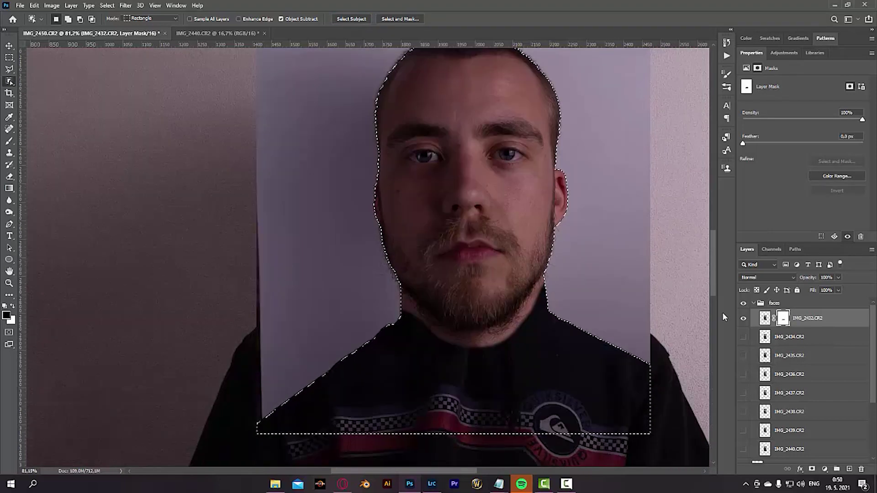
left_click(388, 19)
key("Return")
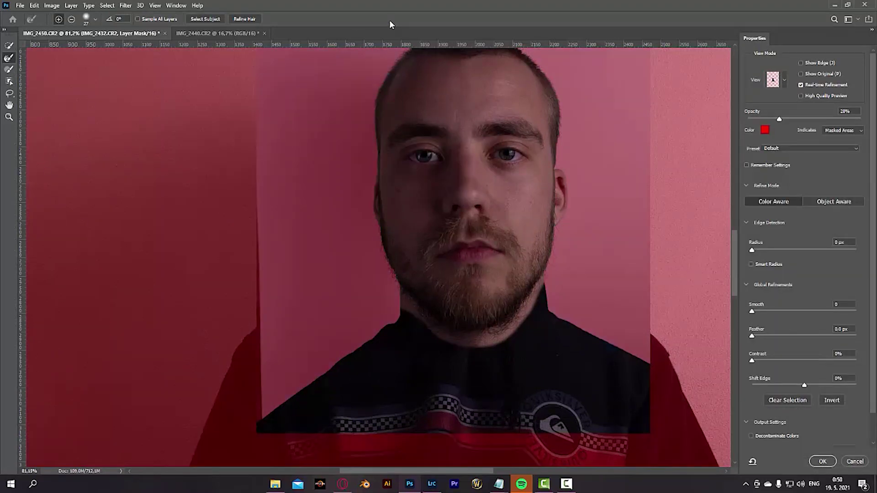
scroll(561, 296, "up", 1)
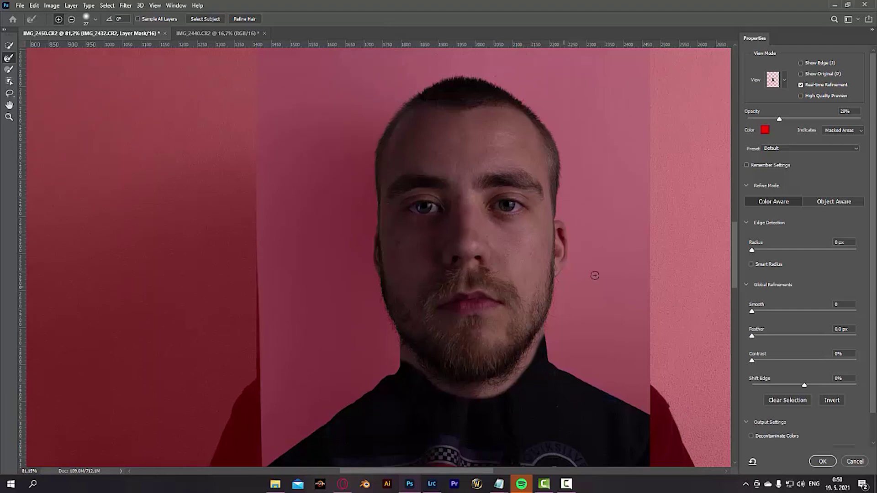
scroll(615, 283, "up", 3)
scroll(544, 290, "down", 2)
scroll(225, 215, "up", 3)
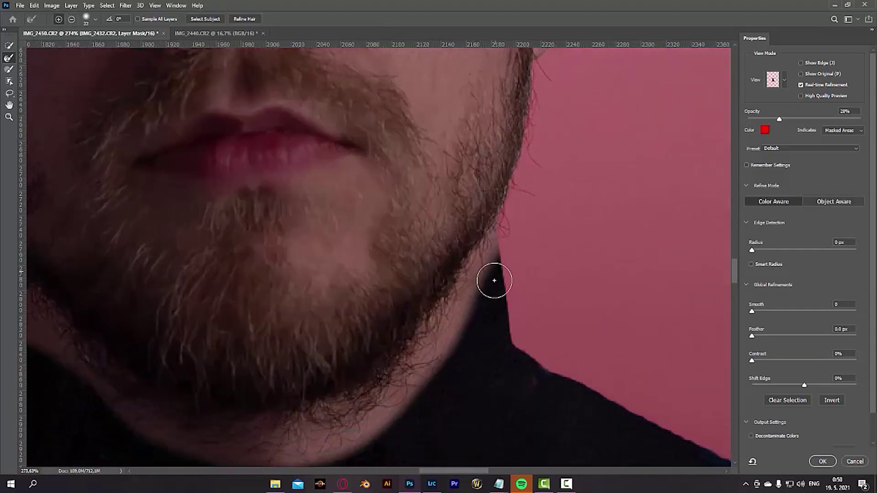
scroll(495, 279, "down", 1)
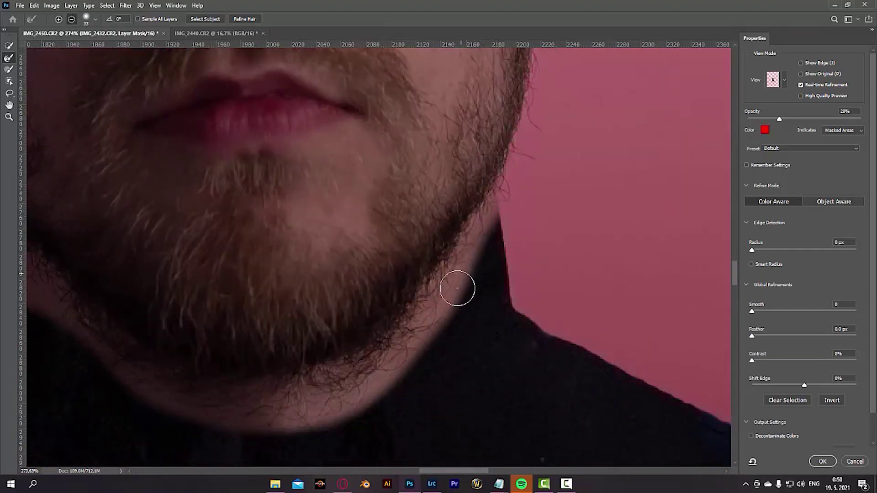
scroll(311, 421, "down", 5)
scroll(293, 372, "up", 3)
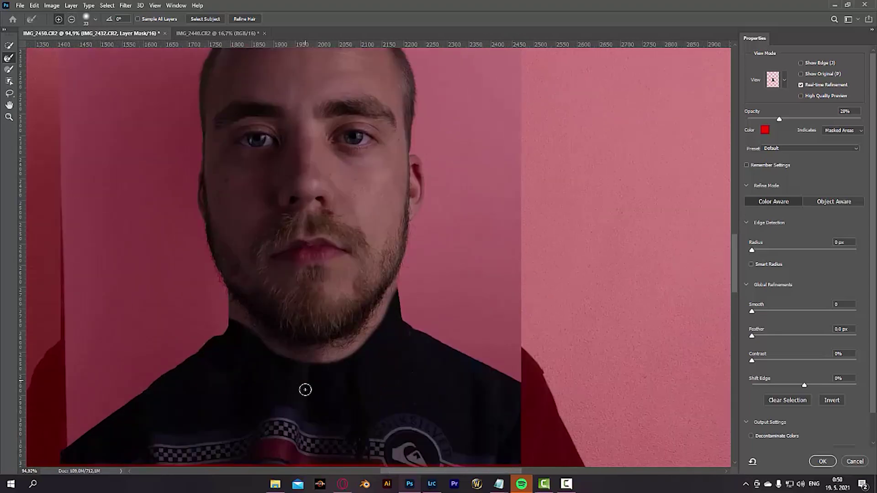
scroll(379, 390, "up", 1)
scroll(382, 385, "down", 4)
scroll(382, 385, "up", 3)
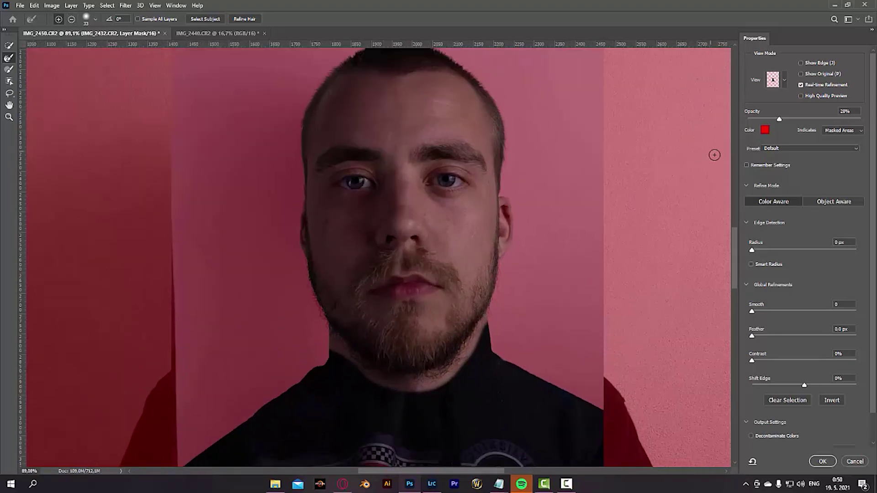
left_click(854, 462)
Step: Delete the layer mask from IMG_2432.CR2 and open the subject selection in Select and Mask
right_click(783, 318)
left_click(810, 337)
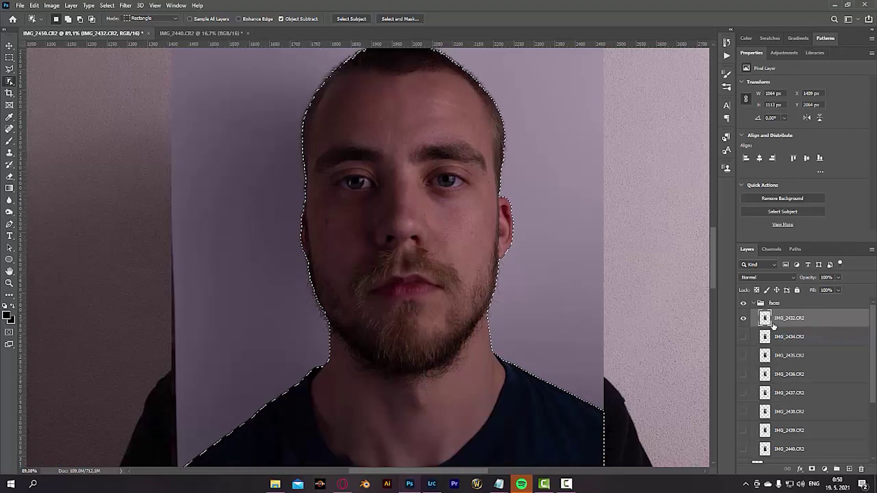
left_click(400, 19)
scroll(558, 358, "up", 3)
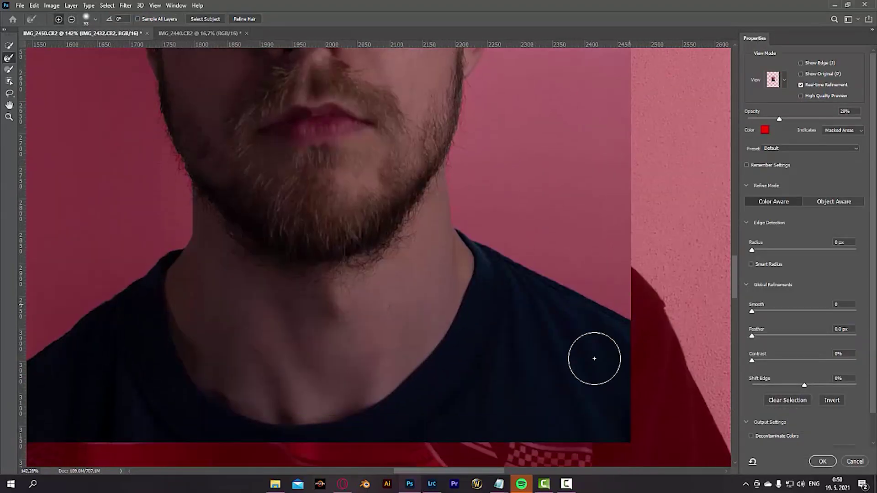
Step: Try to subtract the T-shirt from the selection with the Quick Selection tool, and undo the stroke
left_click(9, 47)
mouse_move(625, 316)
left_mouse_down()
mouse_move(522, 360)
mouse_move(520, 292)
mouse_move(415, 342)
left_mouse_up()
key("ctrl+alt+z")
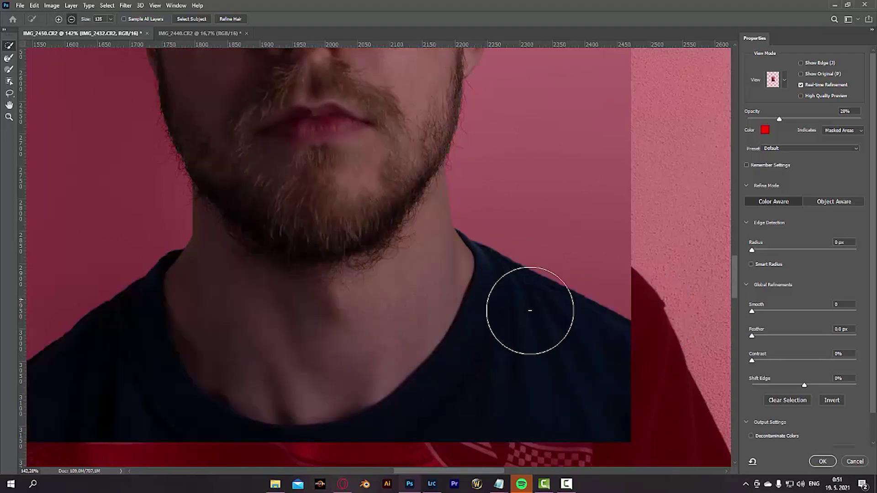
Step: Brush the T-shirt, shoulders and lower neck out of the selection, up to just below the beard
left_click(9, 71)
mouse_move(480, 231)
left_mouse_down()
mouse_move(318, 342)
mouse_move(202, 347)
mouse_move(539, 401)
mouse_move(268, 424)
mouse_move(72, 388)
mouse_move(106, 366)
left_mouse_up()
scroll(110, 377, "left", 2)
left_click_drag(197, 335, 56, 419)
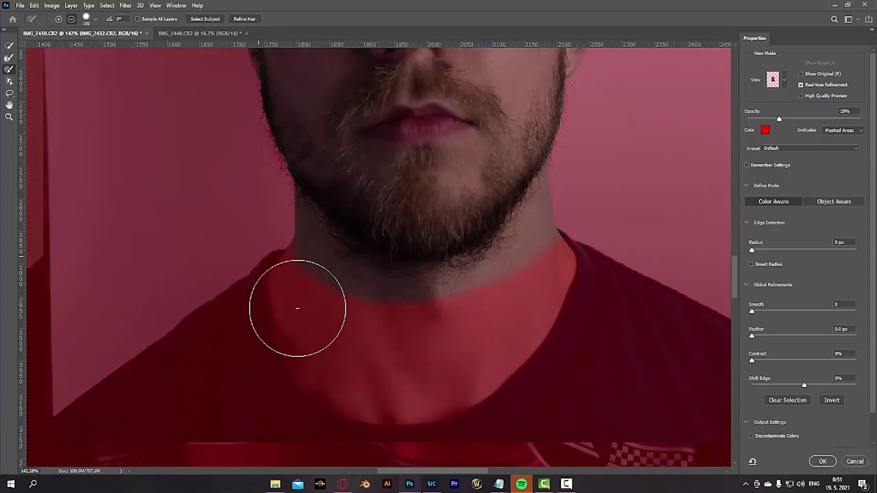
mouse_move(587, 211)
left_mouse_down()
mouse_move(535, 296)
mouse_move(426, 342)
mouse_move(338, 323)
mouse_move(256, 267)
left_mouse_up()
Step: Remove more of the neck and refine the beard's lower edge with the Refine Edge Brush
scroll(34, 151, "up", 3)
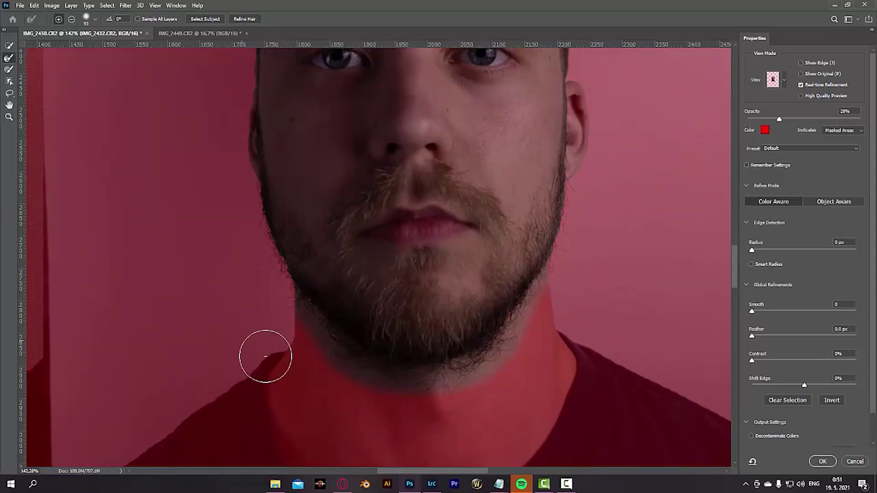
scroll(265, 356, "up", 3)
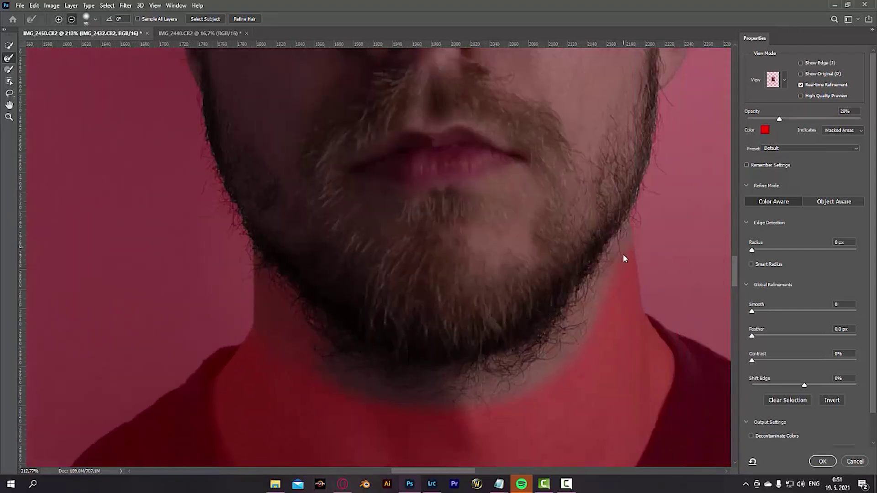
left_click_drag(624, 254, 601, 255)
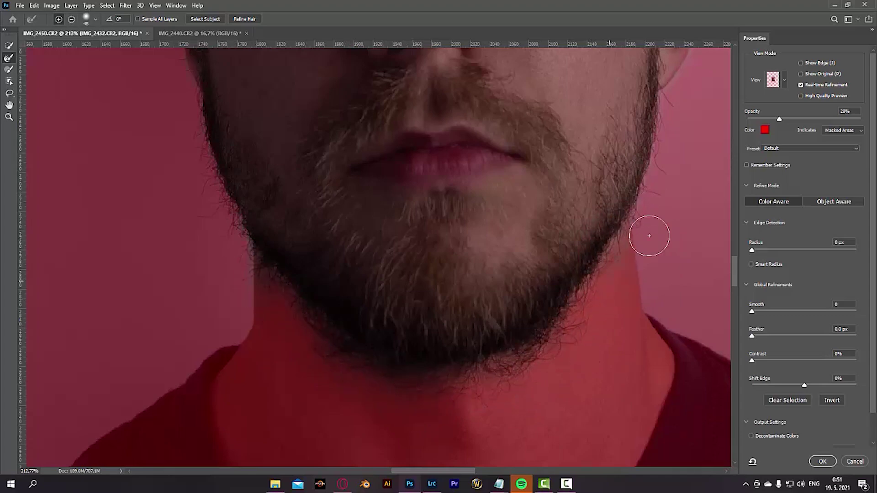
scroll(661, 250, "up", 2)
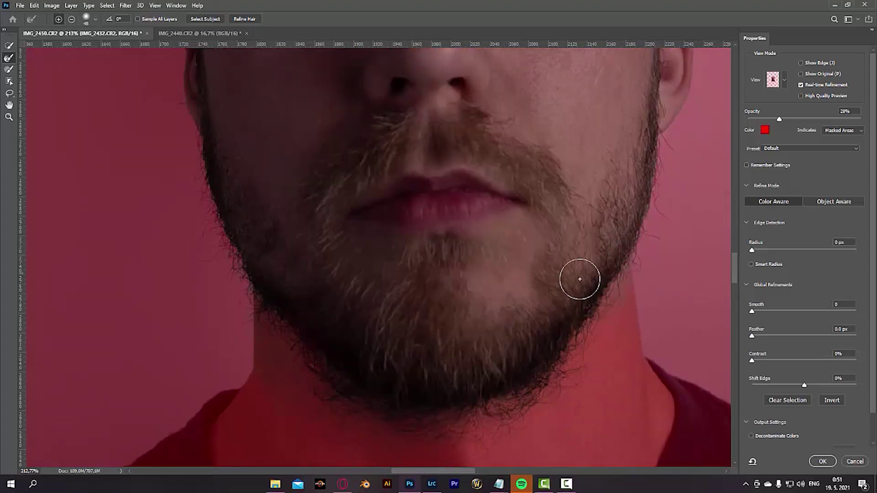
Step: Refine the hair edge around the top and both sides of the head with the Refine Edge Brush
scroll(539, 311, "down", 6)
scroll(548, 301, "up", 5)
scroll(587, 271, "up", 8)
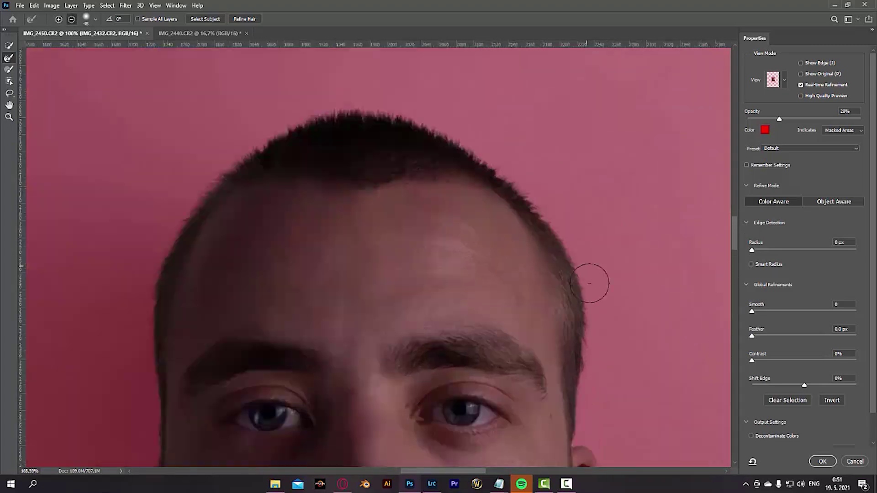
left_click_drag(620, 364, 599, 365)
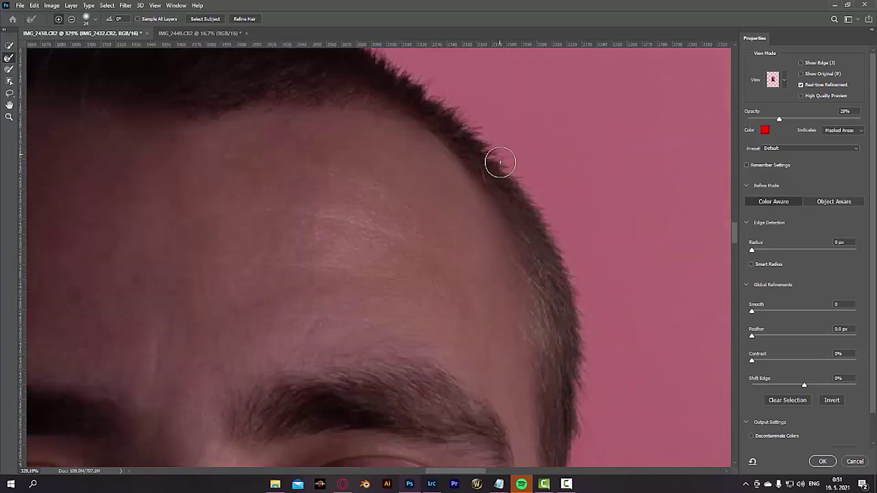
scroll(500, 162, "up", 4)
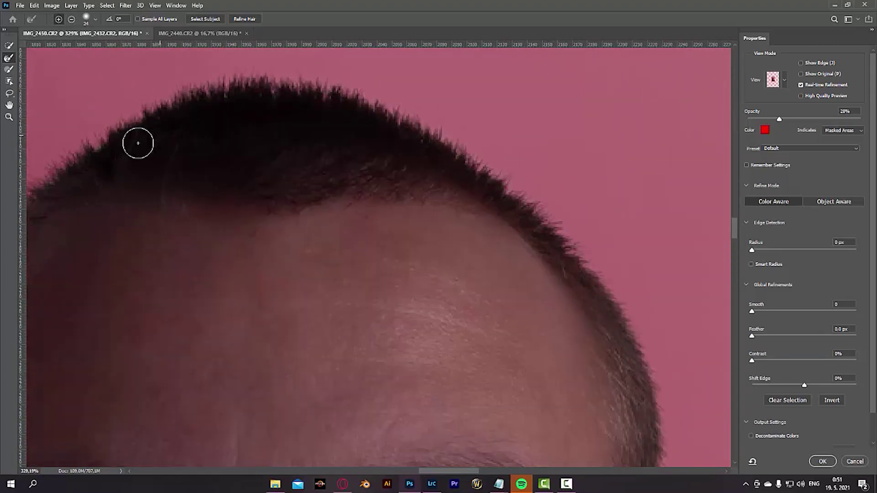
scroll(183, 155, "left", 10)
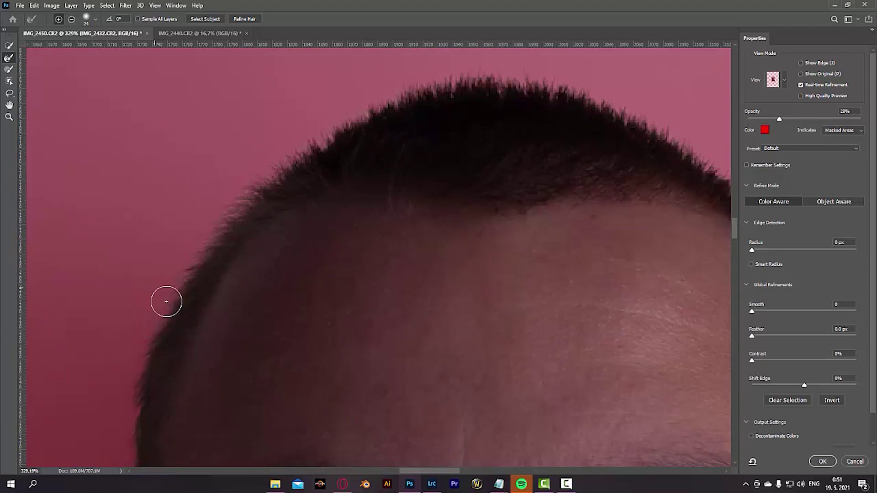
scroll(166, 301, "down", 3)
scroll(178, 304, "up", 3)
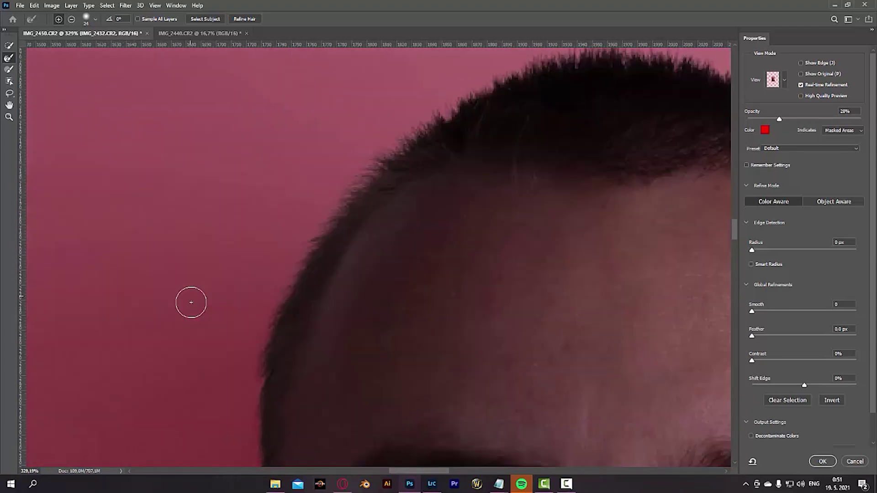
scroll(201, 302, "down", 6)
scroll(212, 301, "left", 5)
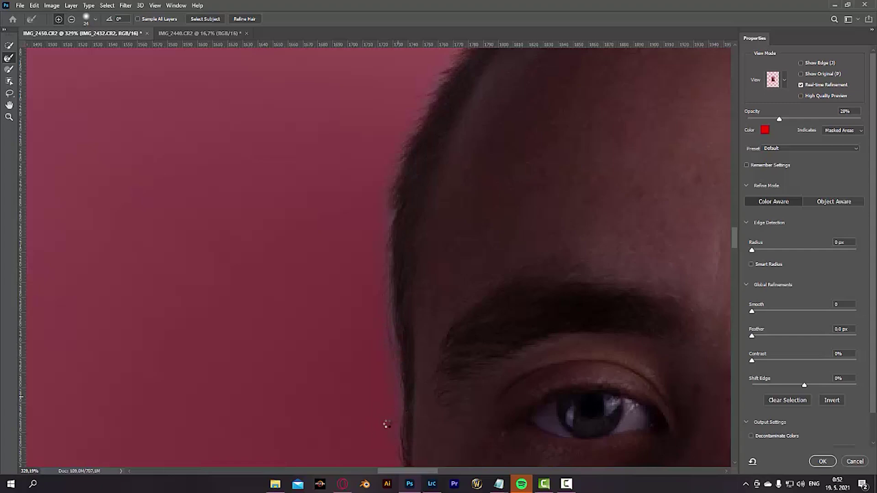
scroll(386, 411, "down", 5)
scroll(378, 294, "down", 8)
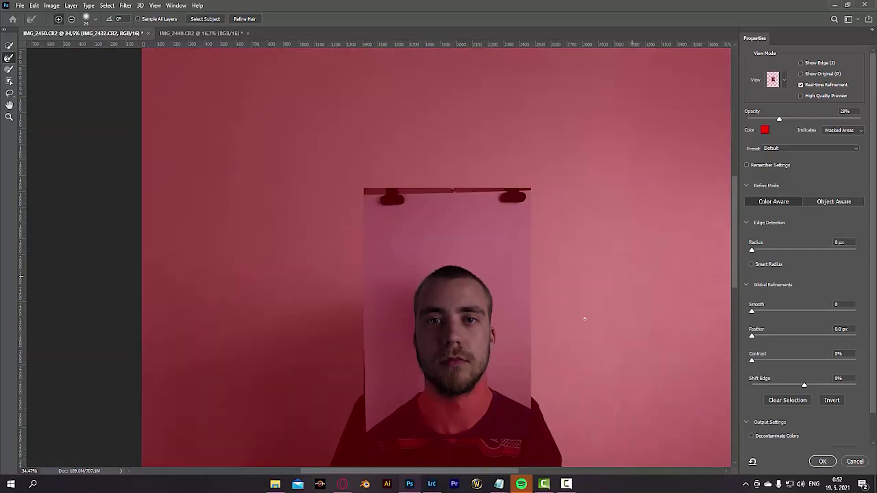
Step: Set the overlay opacity to 100% and clean up the neck remnants along the lower beard edge
scroll(585, 319, "up", 3)
left_click_drag(779, 119, 874, 124)
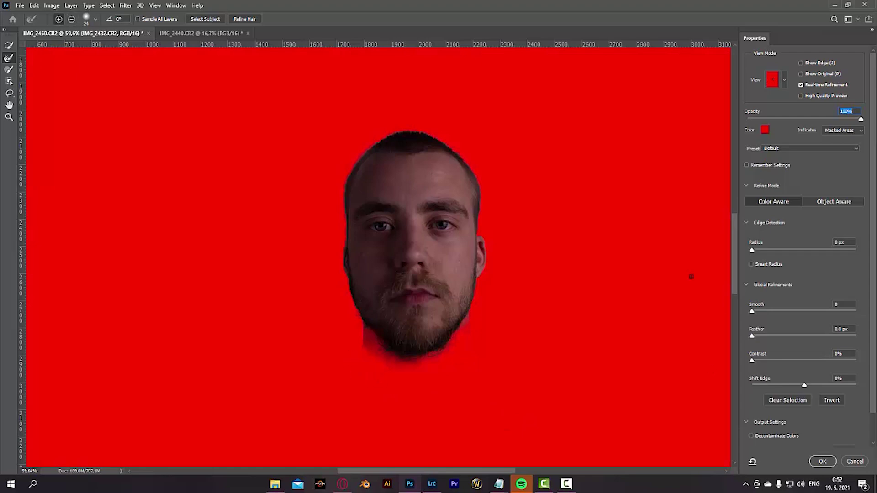
scroll(319, 311, "up", 6)
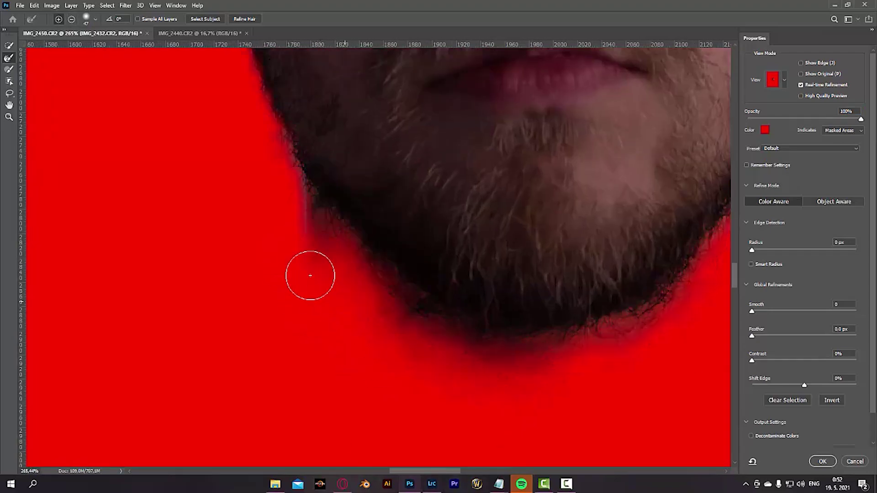
mouse_move(284, 211)
left_mouse_down()
mouse_move(434, 337)
mouse_move(596, 364)
mouse_move(496, 379)
left_mouse_up()
scroll(588, 374, "down", 3)
mouse_move(588, 269)
left_mouse_down()
mouse_move(588, 293)
mouse_move(597, 303)
mouse_move(585, 303)
mouse_move(589, 267)
left_mouse_up()
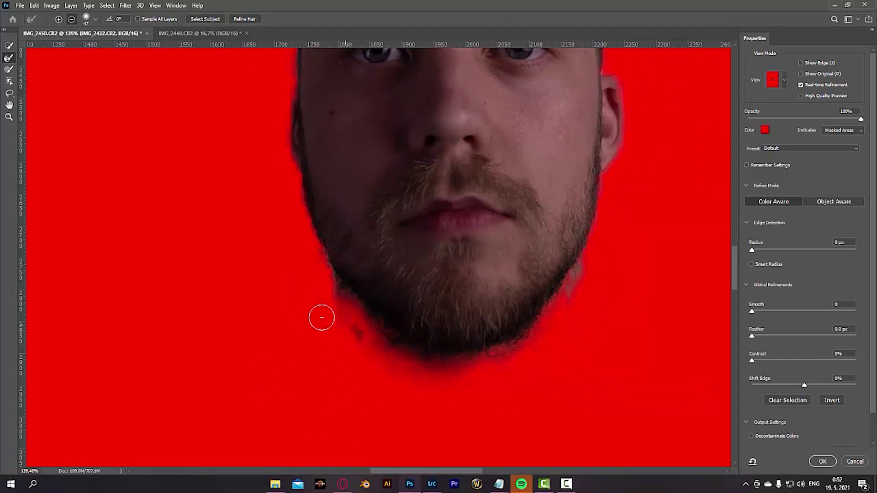
mouse_move(377, 352)
left_mouse_down()
mouse_move(415, 374)
mouse_move(414, 383)
mouse_move(388, 384)
left_mouse_up()
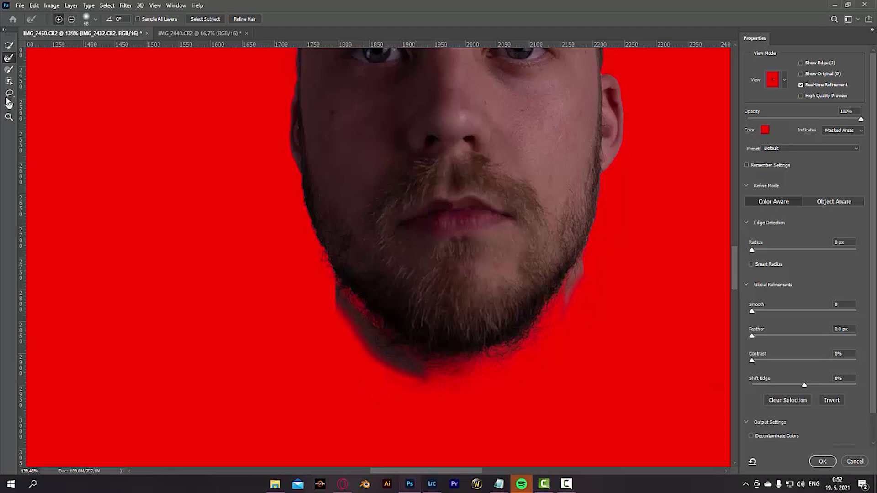
Step: Brush the remaining neck patches below the beard out of the selection and refine the beard edge again
left_click(9, 69)
left_click_drag(322, 300, 388, 371)
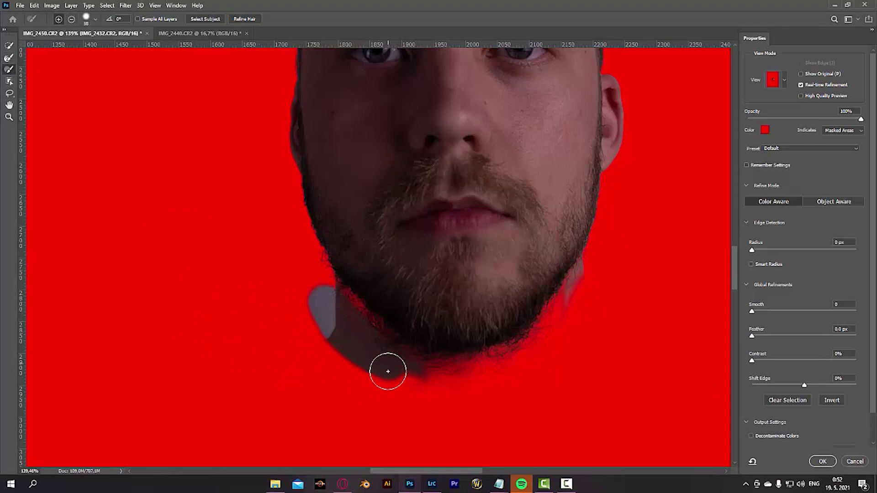
mouse_move(290, 289)
left_mouse_down()
mouse_move(344, 319)
mouse_move(311, 282)
mouse_move(384, 355)
mouse_move(431, 377)
mouse_move(482, 377)
left_mouse_up()
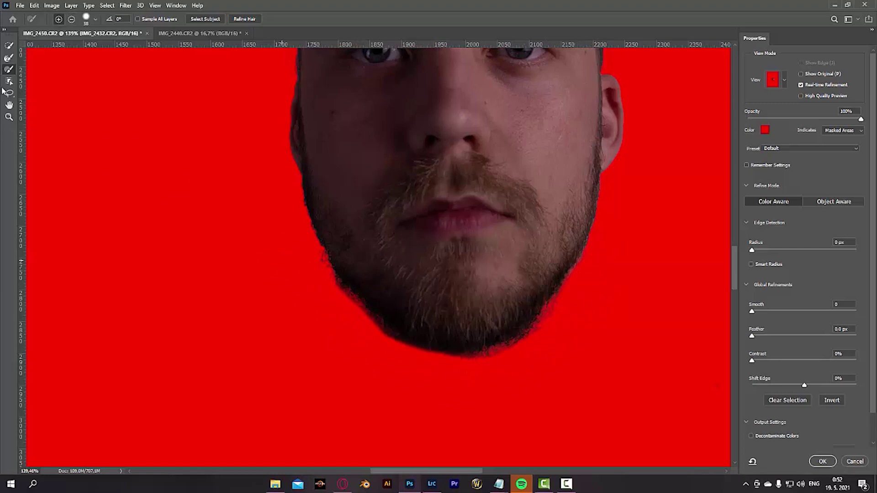
left_click_drag(341, 284, 333, 287)
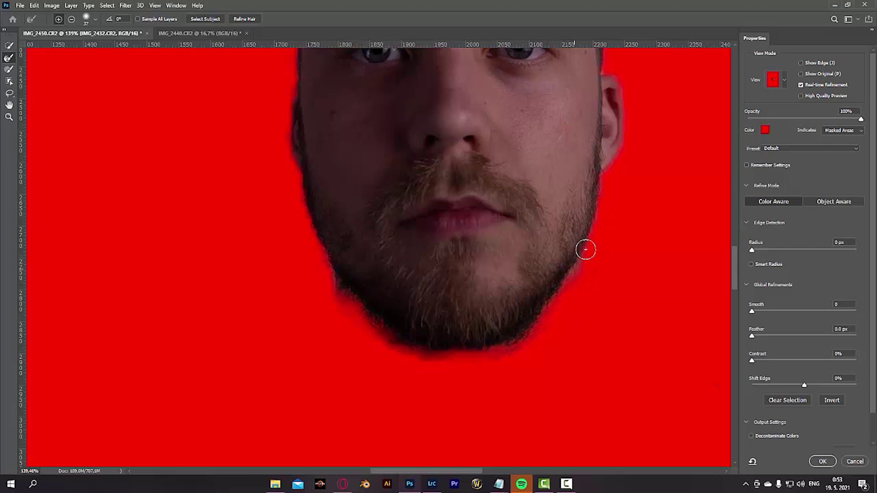
Step: Touch up the jaw edge with the overlay at 74% opacity, and apply the refined selection with Decontaminate Colors enabled
left_click(840, 119)
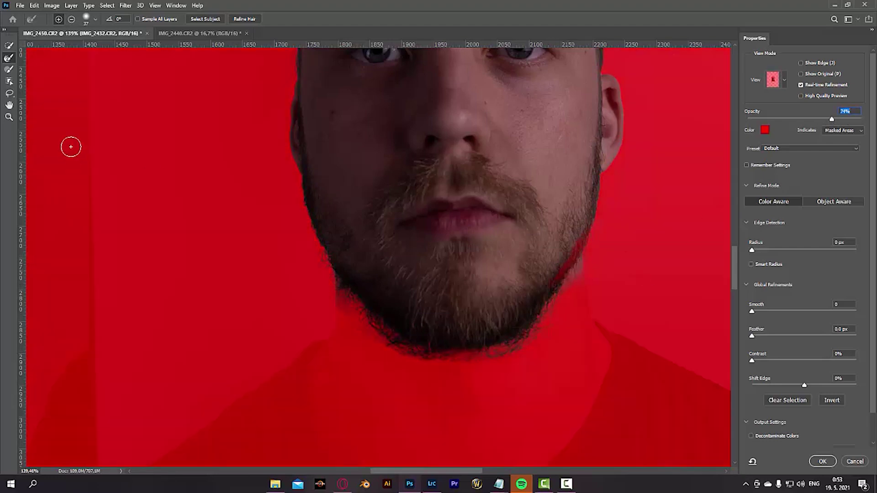
left_click_drag(554, 272, 558, 257)
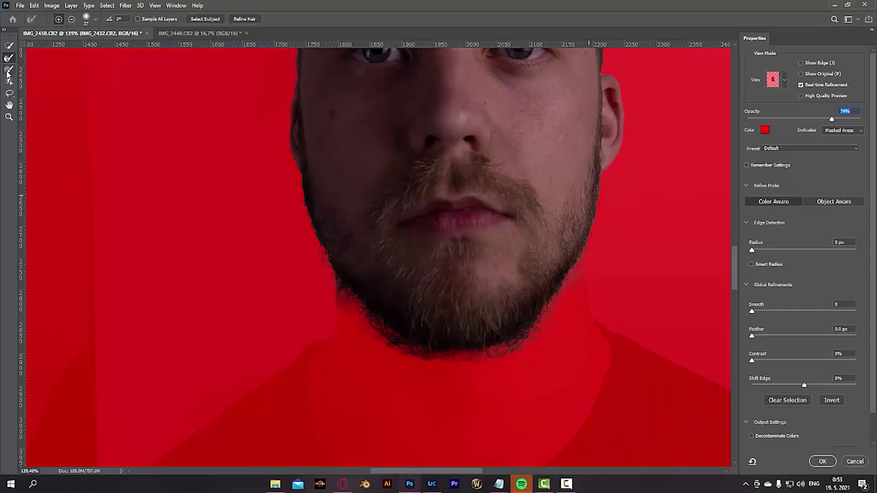
left_click(752, 436)
left_click(822, 462)
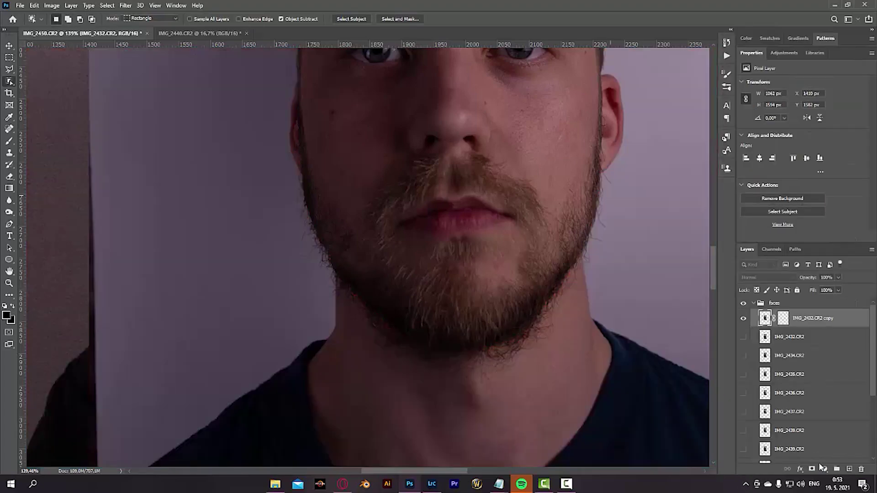
Step: Fit the image in view and rename the masked IMG_2432.CR2 copy layer as "normal face"
key("ctrl+0")
double_click(809, 318)
type("normal face")
key("Return")
Step: Scale the normal face layer and all the IMG_24xx.CR2 face photo layers together to 85%
key("ctrl+t")
key("alt+space")
left_click(627, 9)
scroll(763, 356, "up", 5)
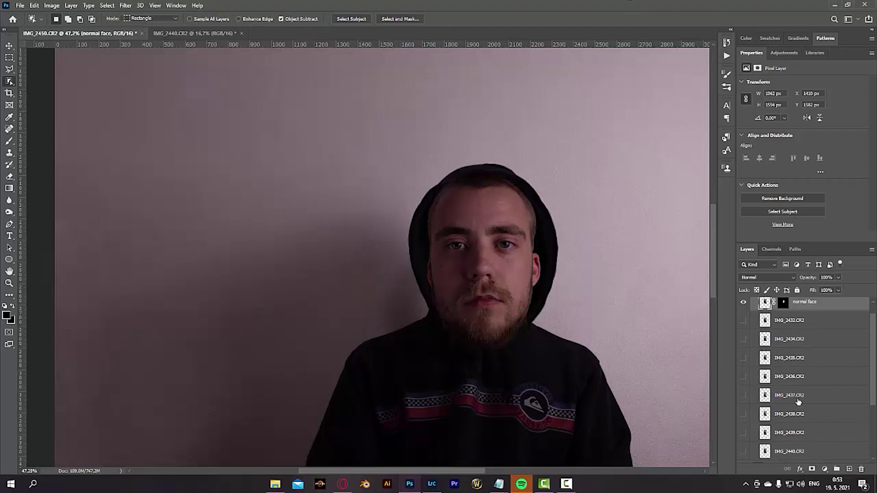
scroll(796, 397, "down", 4)
left_click(799, 422, "shift")
key("ctrl+t")
type("80")
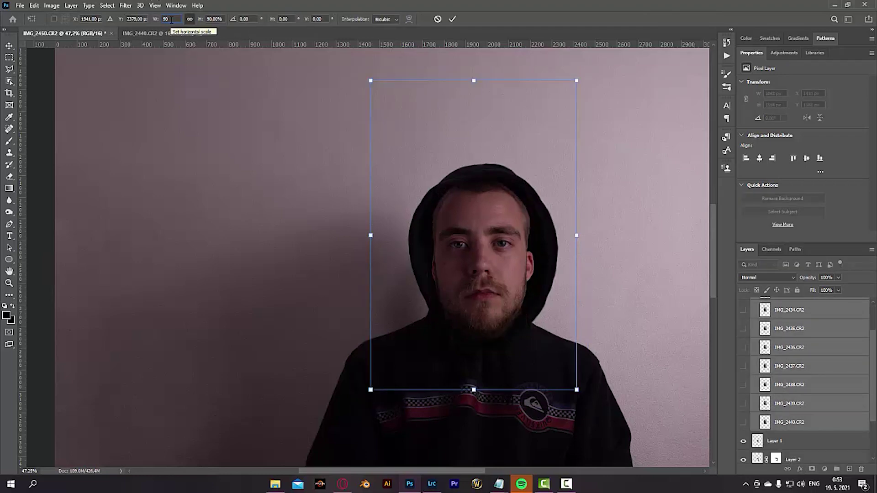
left_click(172, 19)
type("85")
key("Return")
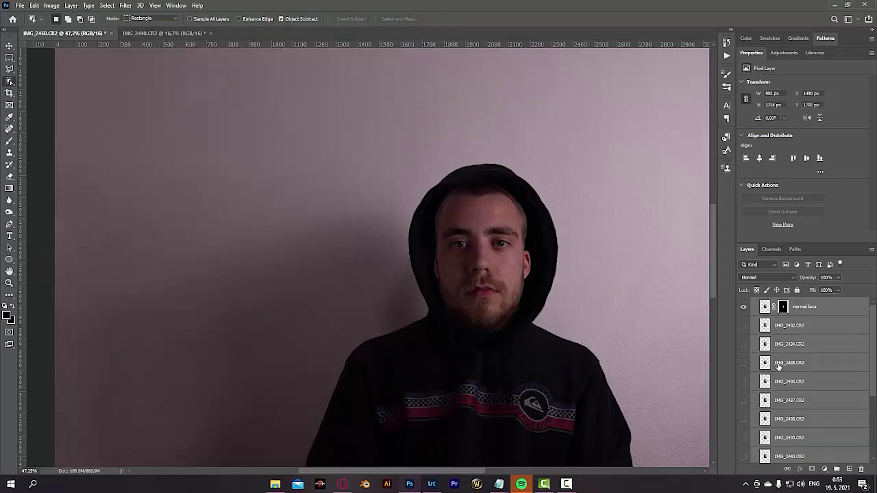
Step: Select the subject in the IMG_2432.CR2 photo for refining in Select and Mask, and select the subject in IMG_2437.CR2
scroll(524, 330, "down", 5)
left_click_drag(490, 304, 376, 163)
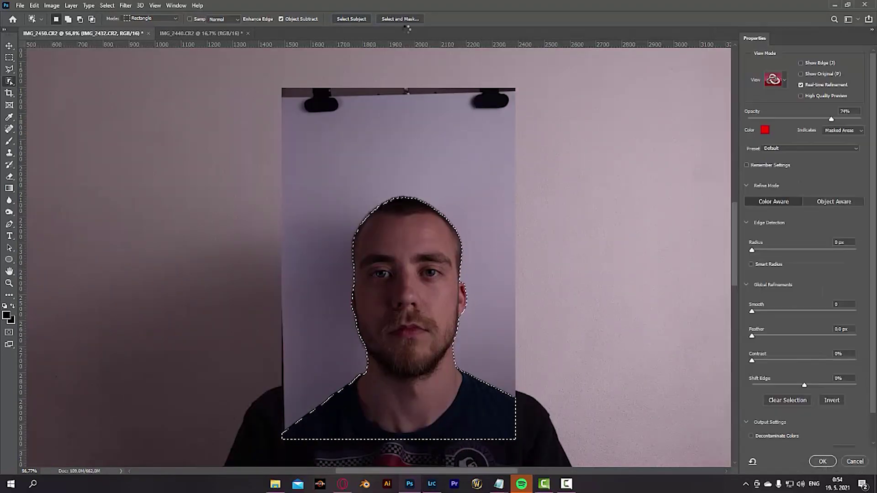
scroll(462, 356, "up", 5)
scroll(644, 308, "up", 3)
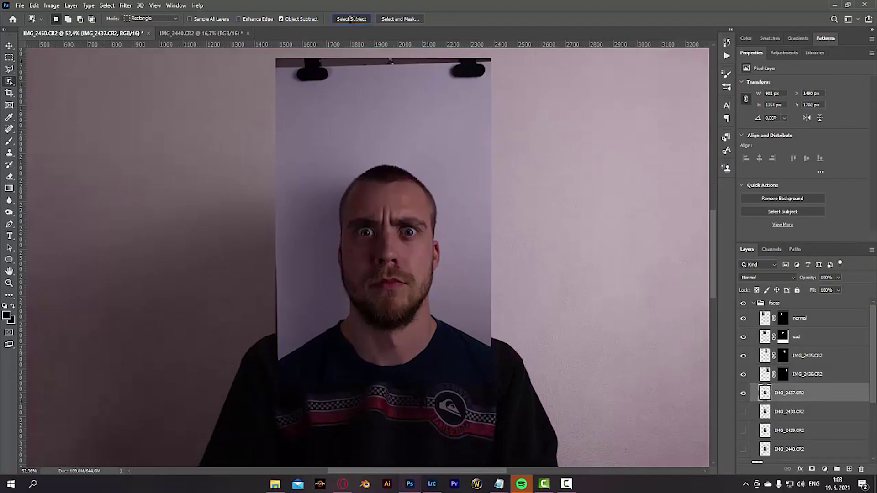
left_click(351, 18)
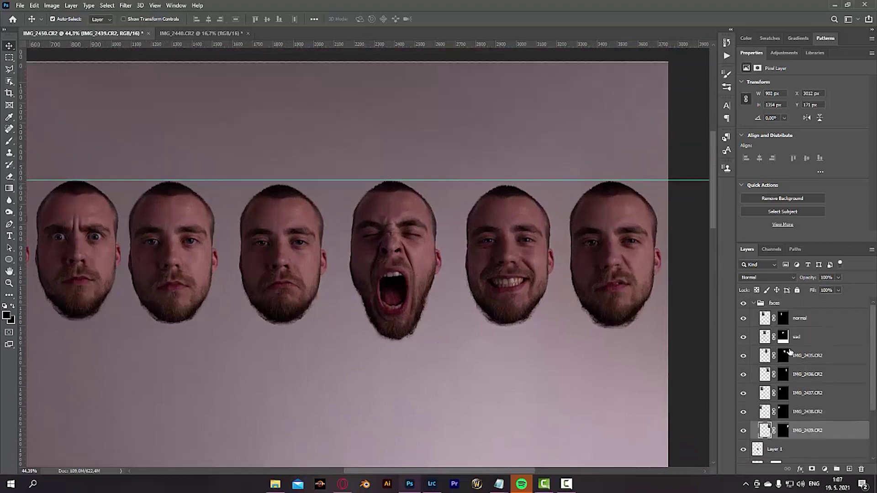
Step: Select the normal layer and toggle its visibility off and on to identify its face in the row
scroll(388, 297, "left", 2)
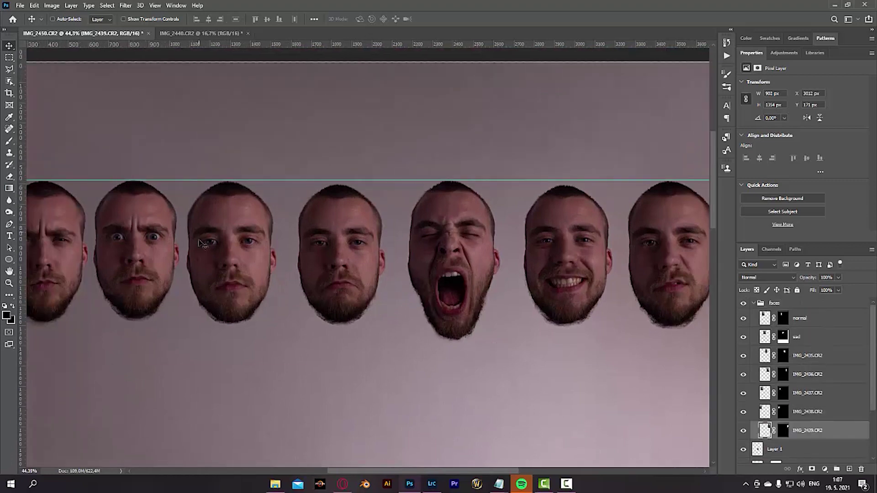
scroll(762, 333, "left", 3)
left_click(811, 324)
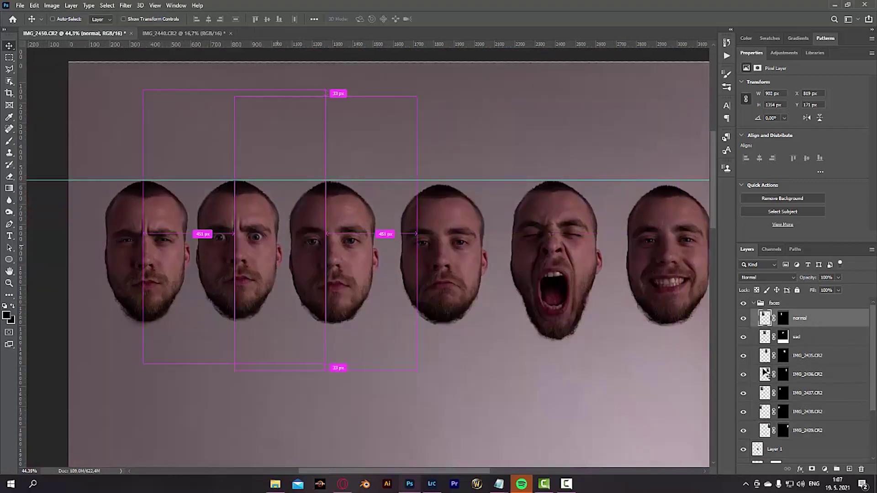
left_click(744, 319)
left_click(744, 319)
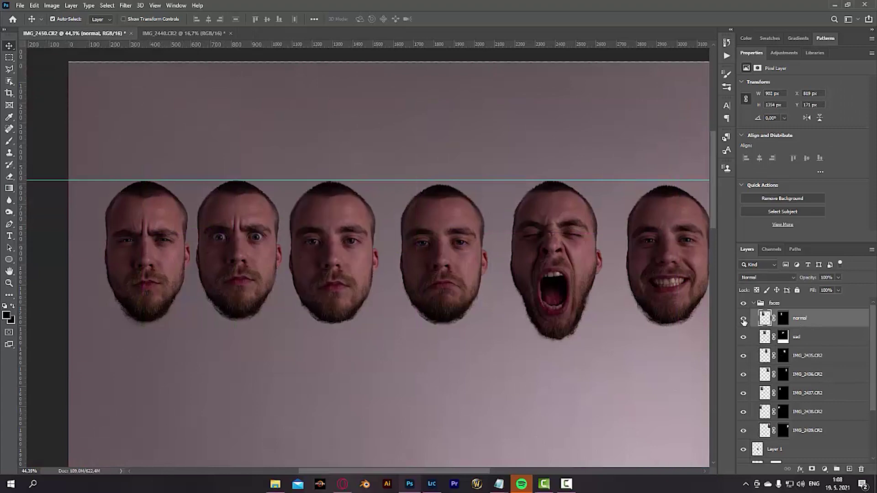
Step: Outline the fully visible ear of the normal face with the Polygonal Lasso, following the side of the face closely
scroll(364, 276, "up", 5)
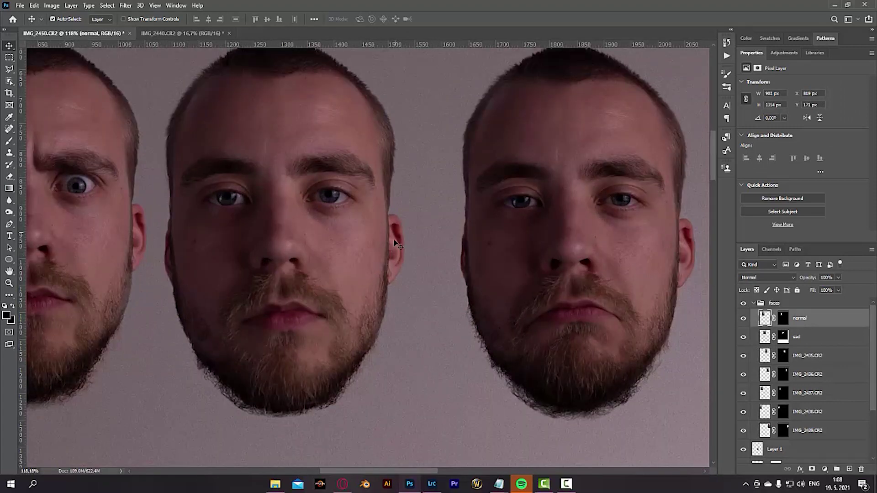
scroll(395, 244, "up", 5)
key("l")
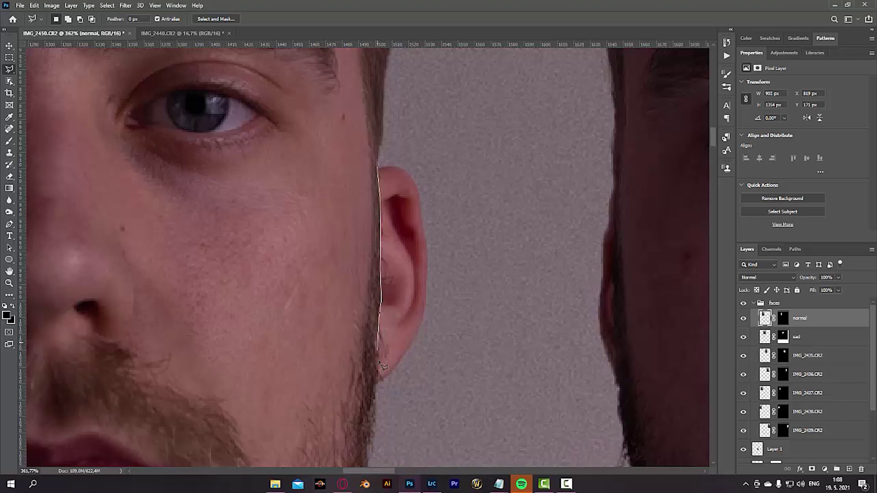
left_click(377, 386)
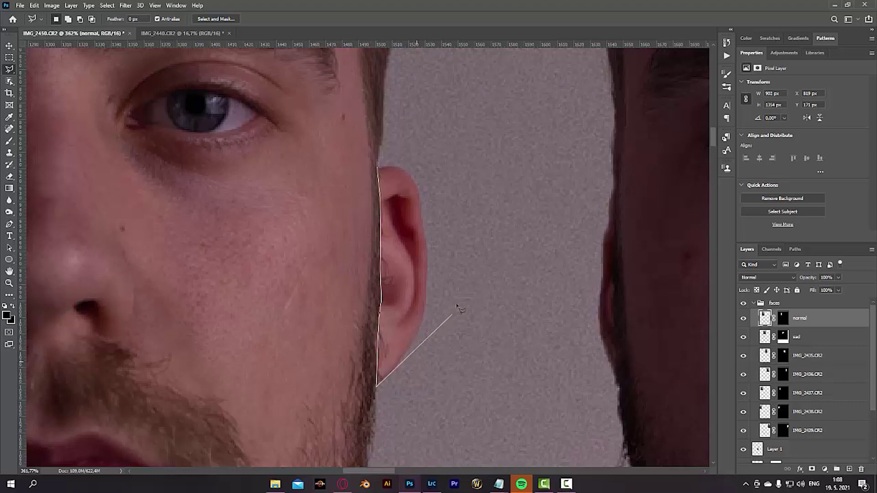
left_click(435, 355)
left_click(383, 165)
scroll(431, 297, "down", 4)
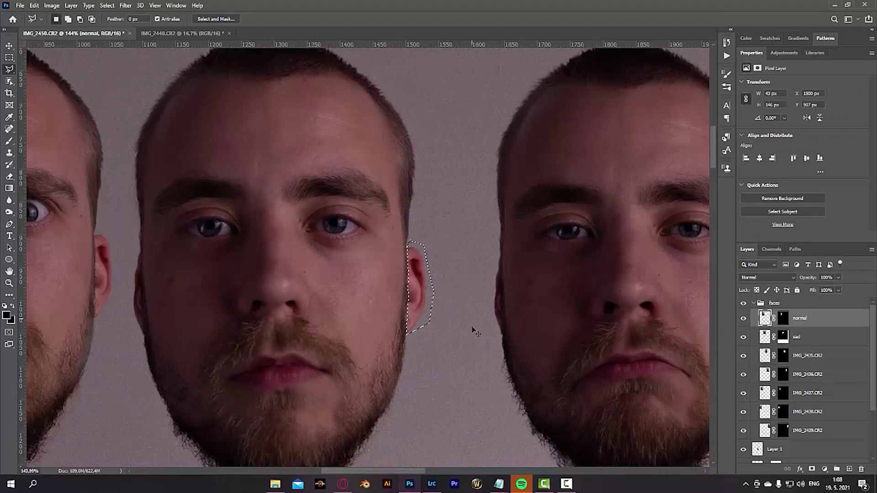
Step: Copy the selected ear to a new layer, flip it horizontally and place it on the opposite side of the normal face
key("ctrl+j")
key("ctrl+t")
right_click(424, 296)
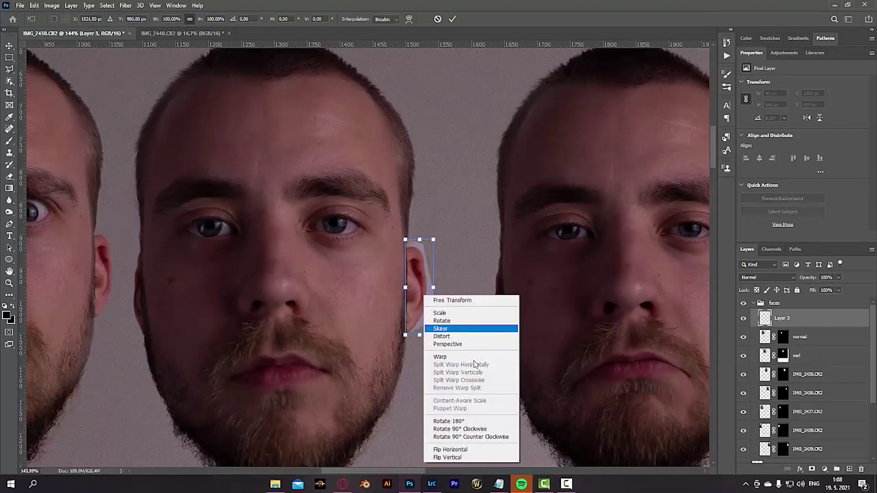
left_click(470, 449)
left_click_drag(424, 296, 133, 301)
Step: Add a horizontal guide at the top of the original ear, align the copied ear to it and rotate the copy slightly
left_click_drag(362, 44, 363, 248)
left_click_drag(130, 279, 128, 274)
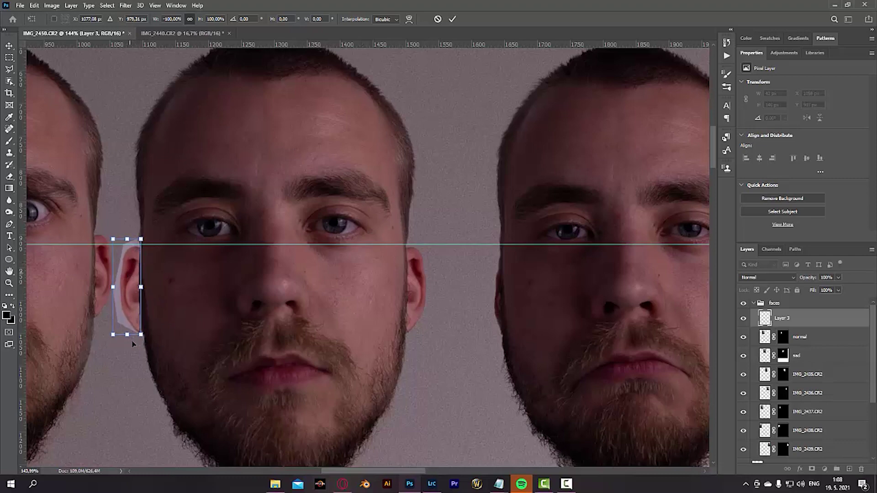
left_click_drag(134, 342, 136, 342)
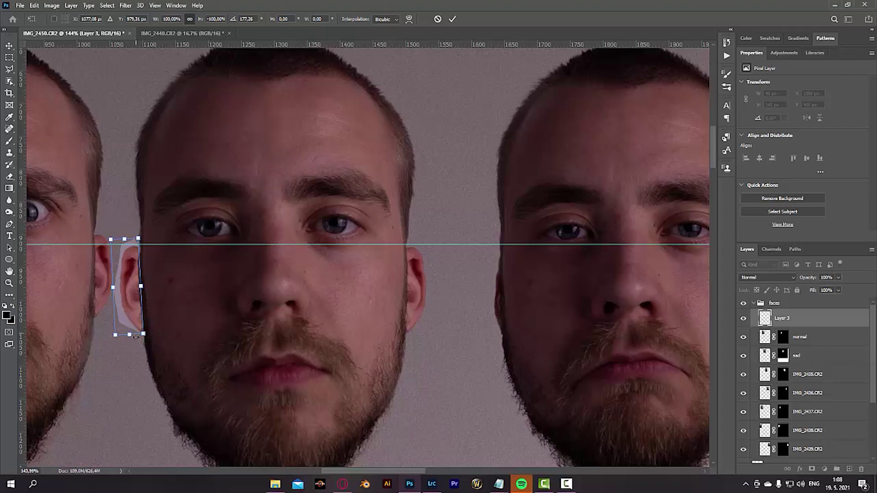
key("Return")
Step: Nudge the copied ear sideways until it sits against the edge of the normal face
scroll(78, 261, "left", 3)
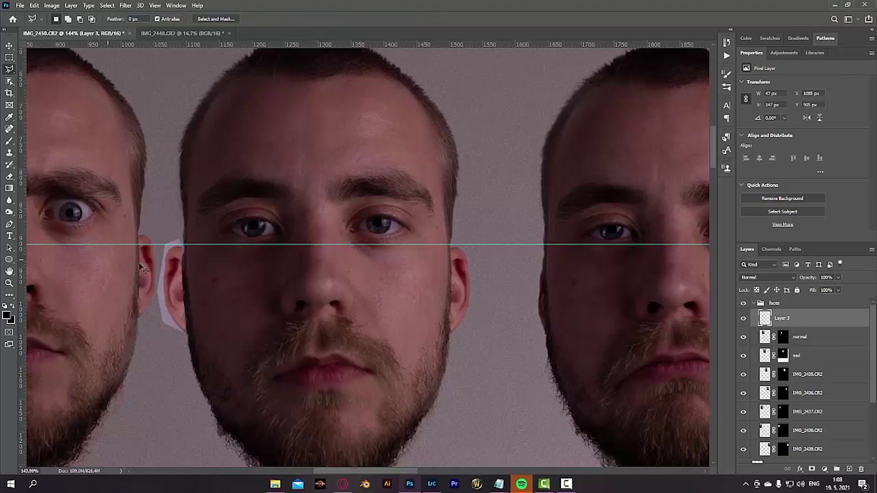
scroll(279, 254, "up", 5)
scroll(309, 269, "left", 2)
scroll(311, 270, "up", 2)
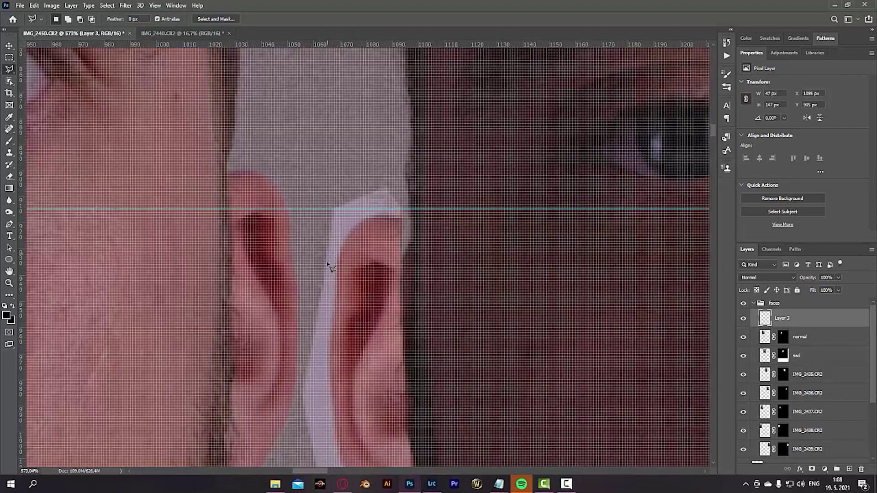
key("v")
key("Right")
key("Right")
key("Right")
key("Right")
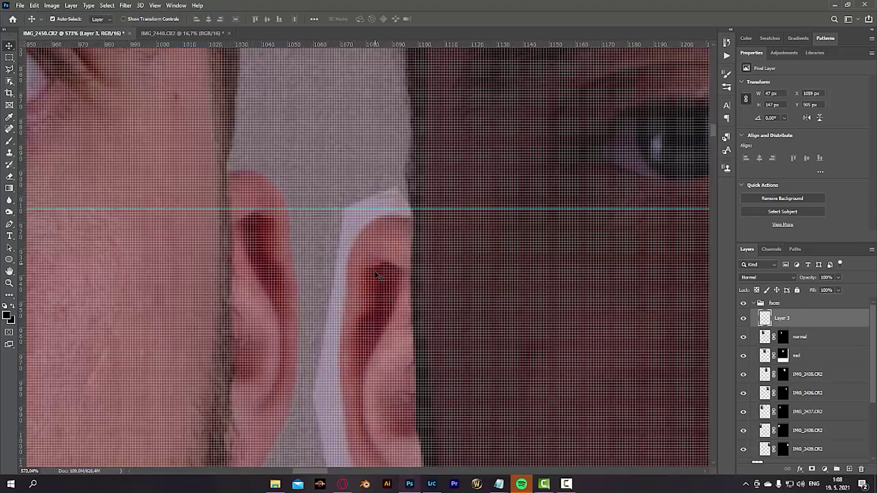
scroll(378, 275, "down", 4)
key("Left")
key("Left")
key("Left")
Step: Distort the inner corners of the copied ear so its edge follows the side of the normal face
key("ctrl+t")
right_click(398, 302)
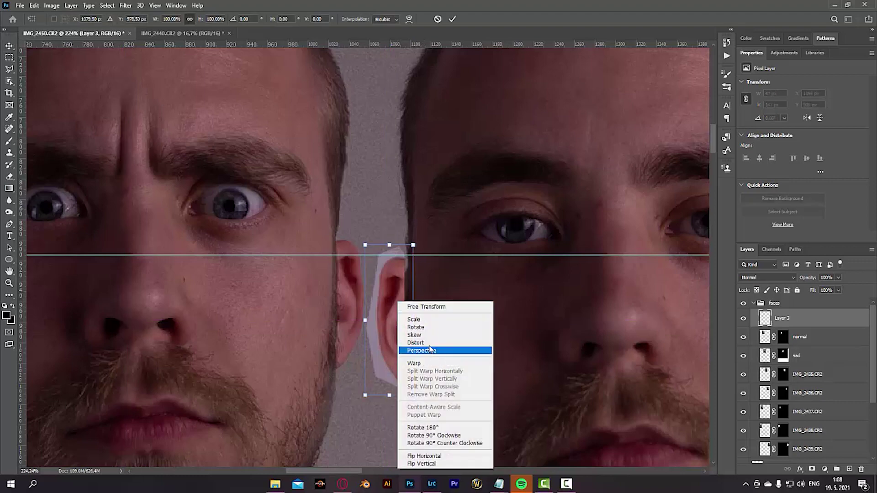
left_click(430, 349)
left_click_drag(413, 246, 417, 247)
left_click_drag(413, 398, 412, 398)
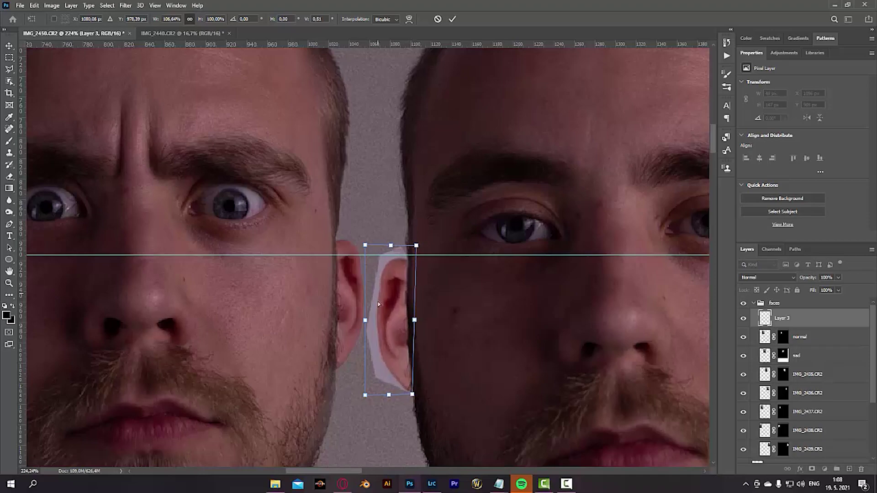
key("Return")
Step: Hide the guides and erase the light background directly along the outer contour of the copied ear
scroll(394, 297, "down", 5)
scroll(399, 299, "up", 9)
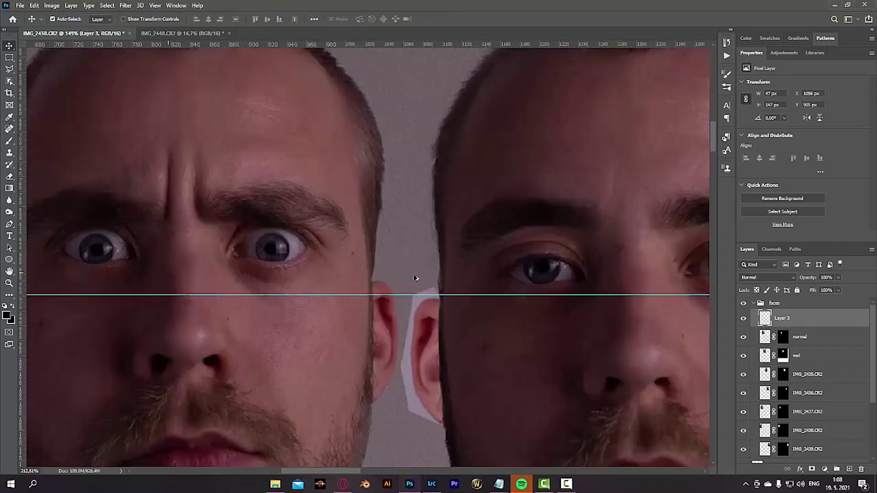
key("ctrl+h")
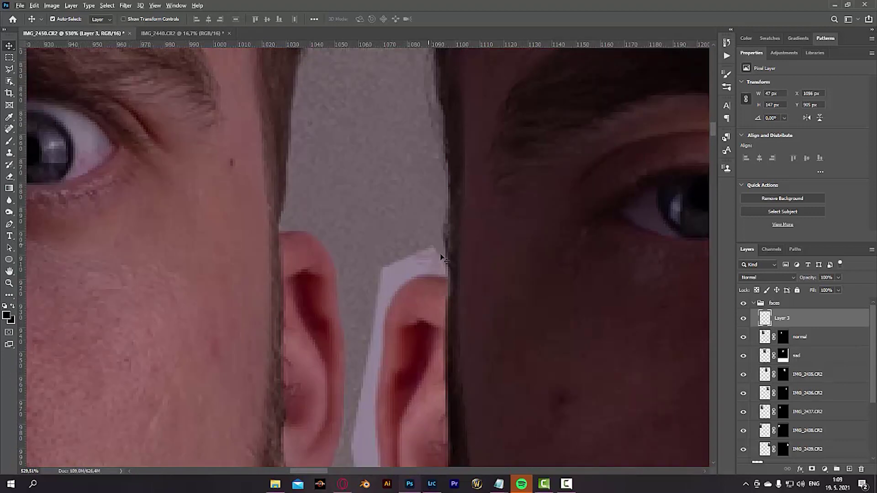
key("b")
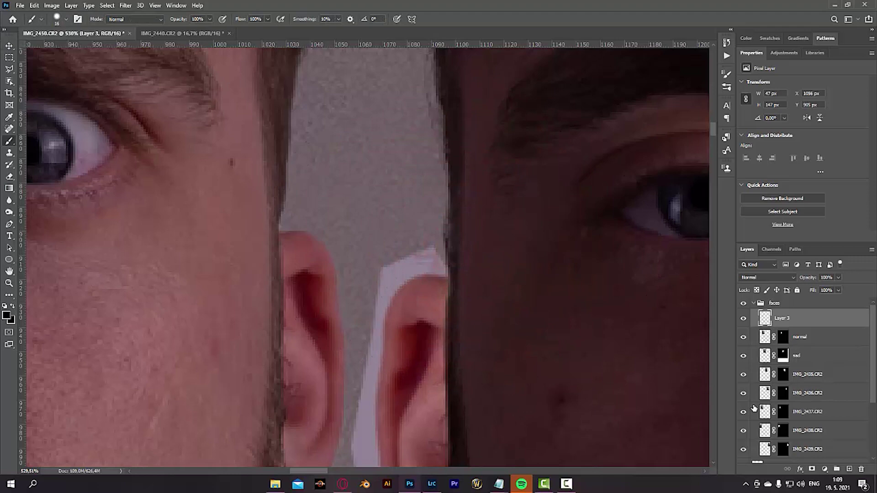
key("e")
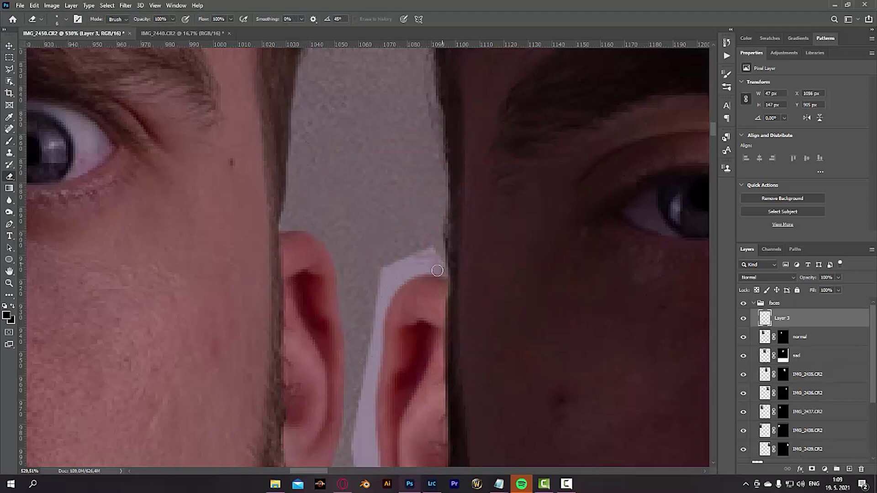
scroll(457, 209, "down", 3)
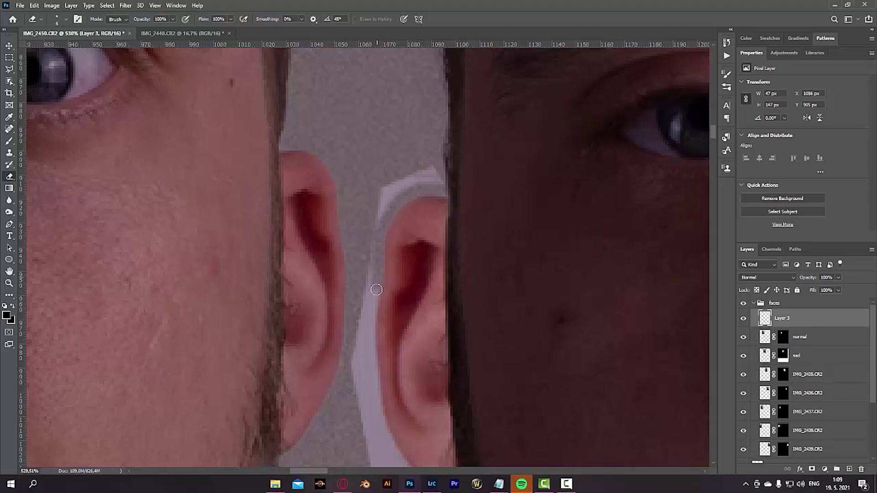
scroll(372, 333, "down", 5)
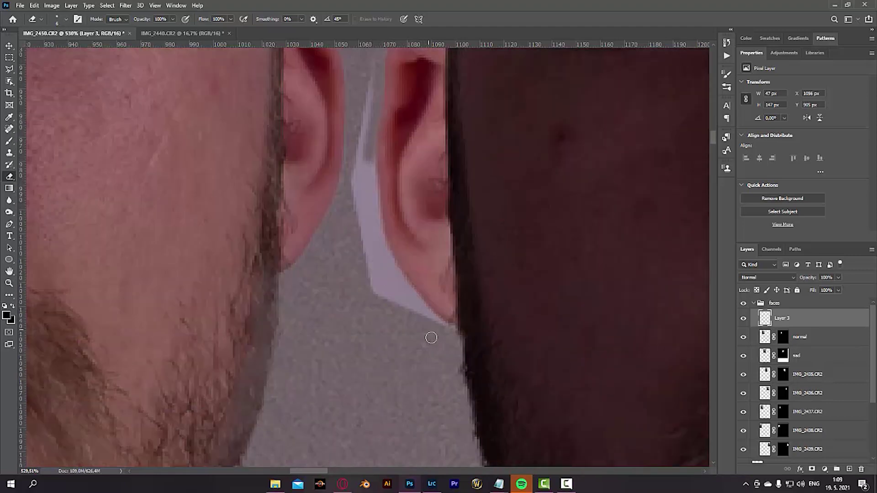
scroll(484, 309, "up", 2)
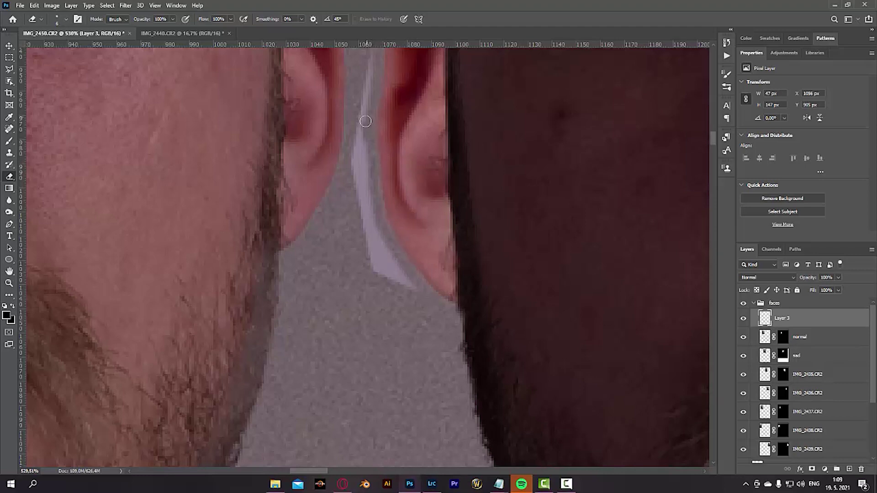
Step: Erase the remaining light background strip beside the copied ear with a larger eraser
mouse_move(405, 289)
left_mouse_down()
mouse_move(369, 232)
mouse_move(372, 255)
left_mouse_up()
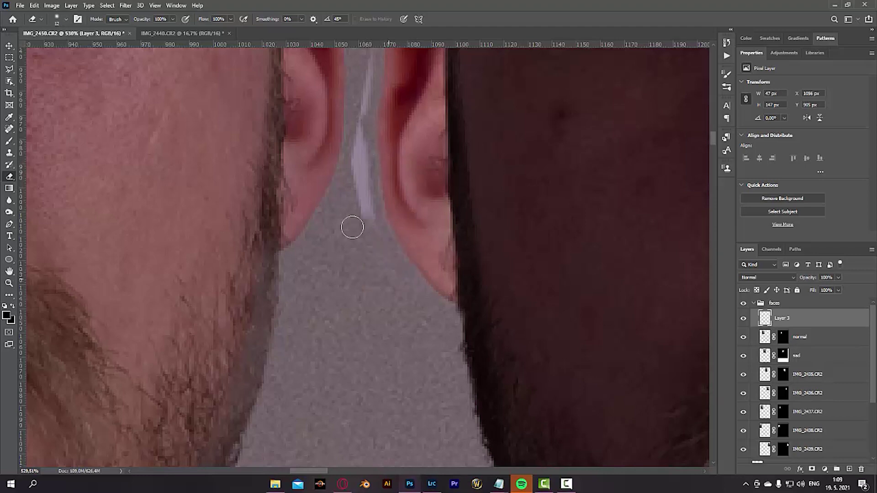
scroll(366, 323, "up", 3)
mouse_move(373, 348)
left_mouse_down()
mouse_move(357, 295)
mouse_move(361, 240)
left_mouse_up()
scroll(364, 276, "up", 2)
mouse_move(369, 322)
left_mouse_down()
mouse_move(362, 276)
mouse_move(359, 289)
mouse_move(383, 195)
mouse_move(431, 180)
mouse_move(446, 189)
mouse_move(413, 187)
mouse_move(376, 213)
left_mouse_up()
scroll(376, 213, "down", 10)
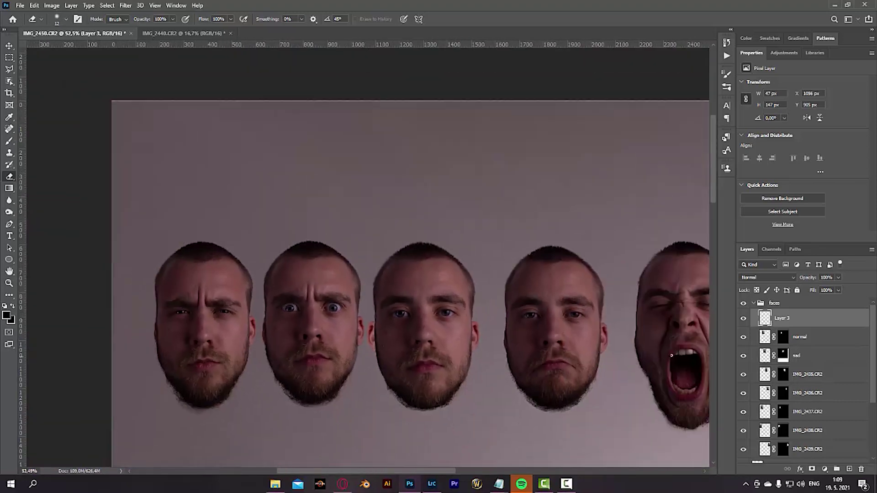
key("ctrl+l")
mouse_move(618, 152)
left_mouse_down()
mouse_move(643, 148)
mouse_move(613, 147)
left_mouse_up()
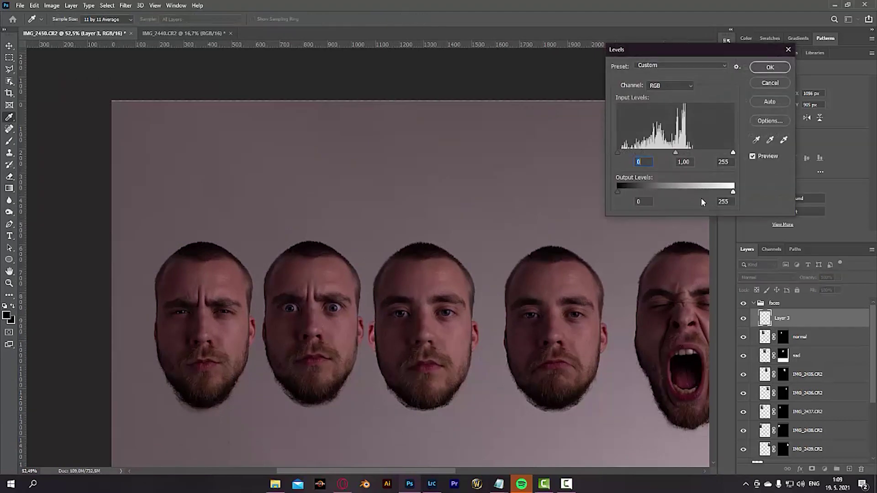
left_click(768, 84)
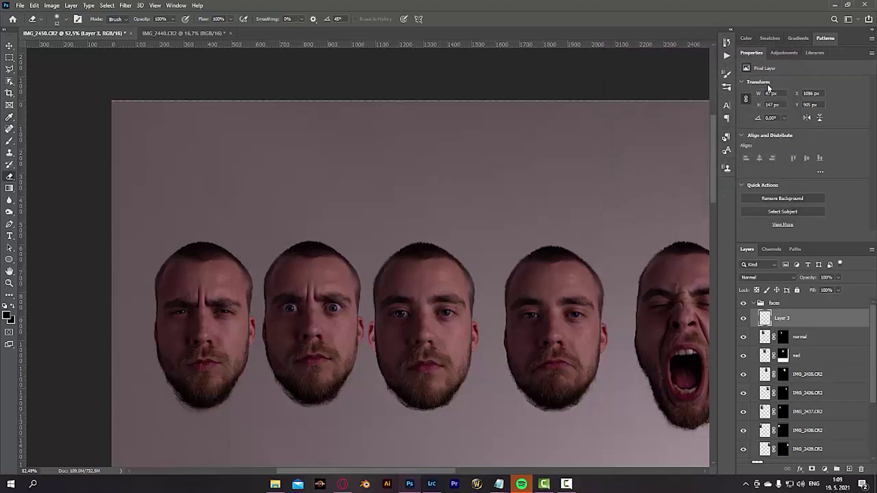
Step: Darken the copied ear with Hue/Saturation by setting Lightness to -43
key("ctrl+u")
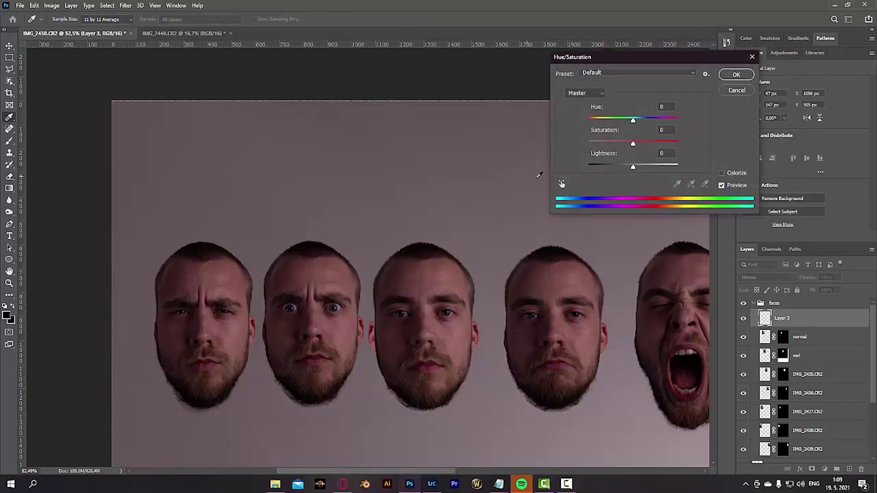
left_click_drag(635, 166, 613, 171)
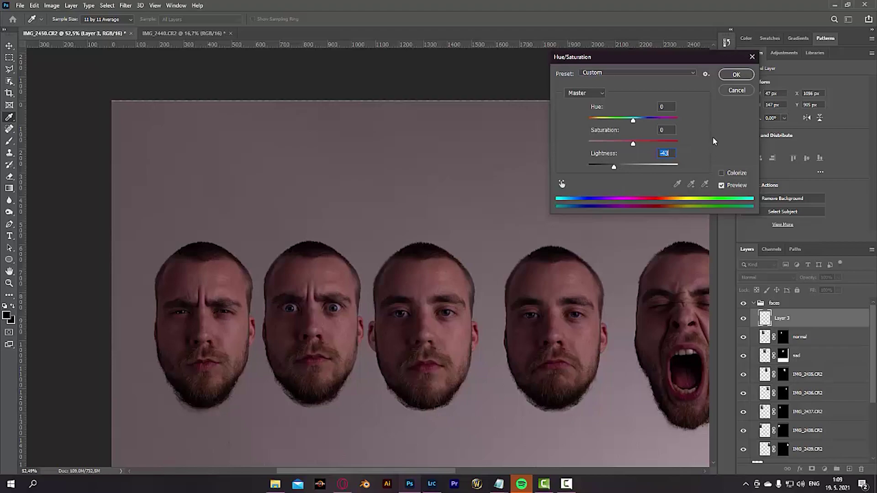
left_click(737, 75)
key("ctrl+0")
key("e")
scroll(423, 197, "up", 10)
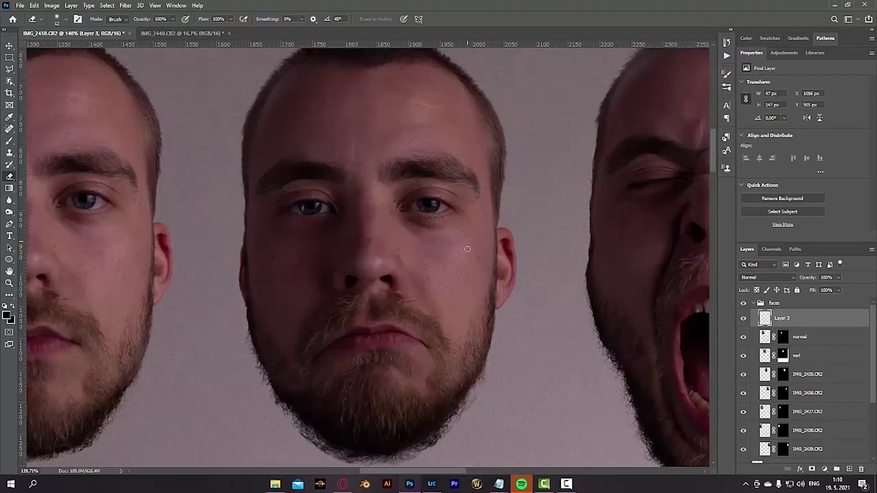
Step: Merge the copied ear layer with the normal face layer and name the merged layer "normal"
left_click(783, 337)
left_click(782, 319, "shift")
key("ctrl+e")
double_click(782, 318)
type("normal")
Step: Outline the visible ear of the sad face with the lasso and copy it to a new layer
left_click(765, 337)
key("l")
scroll(503, 241, "up", 6)
left_click(491, 202)
left_click(492, 202)
key("ctrl+j")
Step: Flip the copied ear horizontally and fit it on the opposite side of the sad face, aligned to a new horizontal guide
key("ctrl+t")
left_click(432, 341)
scroll(432, 341, "down", 6)
left_click_drag(464, 336, 159, 336)
left_click_drag(328, 45, 328, 284)
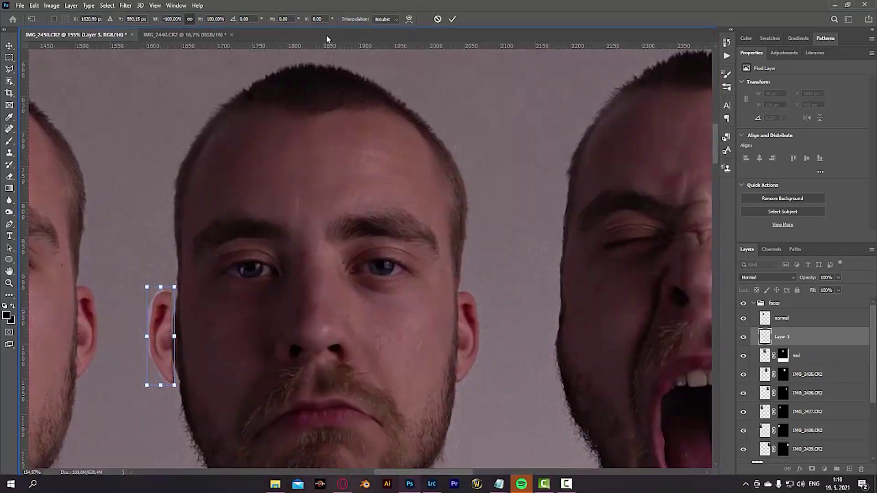
scroll(329, 284, "left", 5)
scroll(392, 264, "up", 3)
left_click_drag(247, 366, 256, 366)
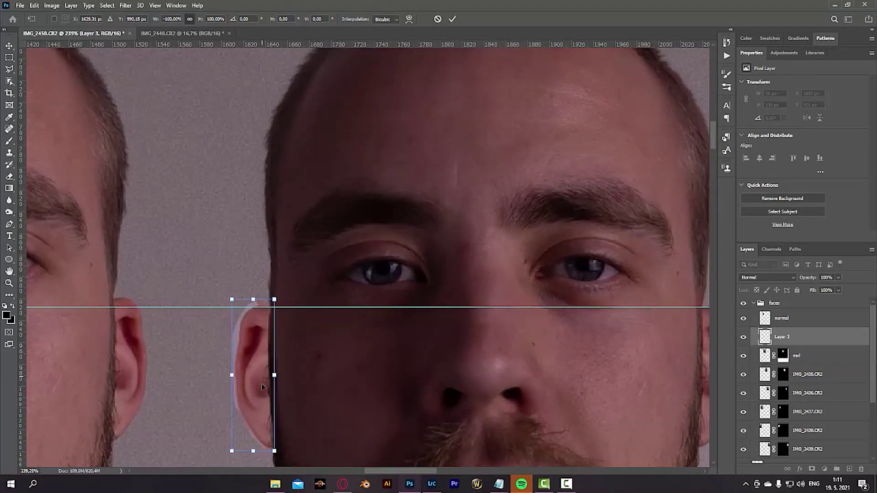
key("Return")
scroll(311, 370, "down", 6)
scroll(334, 346, "up", 10)
key("w")
scroll(331, 274, "down", 8)
left_click(812, 469)
key("ctrl+z")
Step: Erase the light background around the outer contour of the sad face's copied ear
scroll(329, 260, "up", 9)
key("e")
mouse_move(359, 231)
left_mouse_down()
mouse_move(333, 233)
mouse_move(298, 263)
mouse_move(280, 229)
mouse_move(394, 433)
mouse_move(302, 353)
mouse_move(269, 253)
mouse_move(269, 188)
mouse_move(270, 339)
left_mouse_up()
scroll(274, 301, "down", 2)
scroll(322, 304, "down", 7)
Step: Darken the sad face's copied ear with Hue/Saturation and merge it with the sad face layer
key("ctrl+u")
left_click_drag(633, 165, 616, 166)
left_click(736, 75)
scroll(439, 247, "down", 5)
left_click(803, 359, "ctrl")
key("ctrl+e")
Step: Outline the screaming face's ear on the IMG_2435.CR2 layer with the lasso and copy it to a new layer
left_click(807, 356)
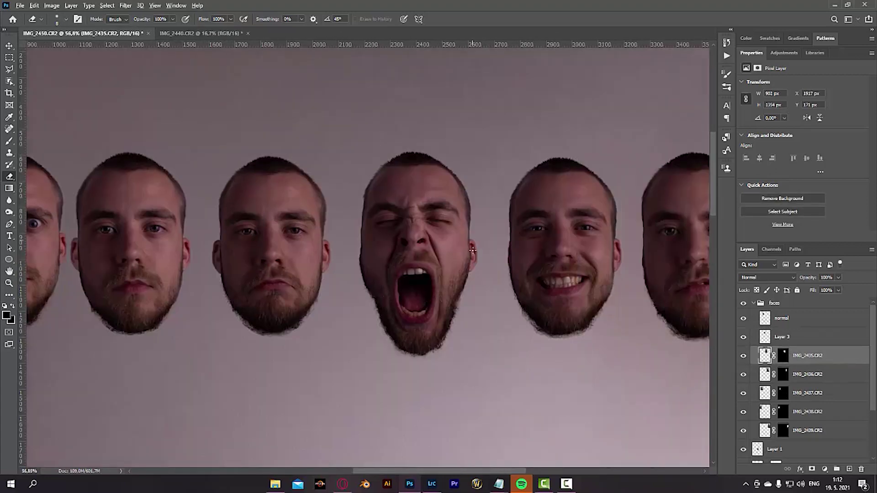
scroll(454, 254, "up", 9)
key("l")
left_click(458, 160)
left_click(467, 258)
left_click(452, 361)
left_click(458, 159)
key("ctrl+j")
Step: Flip the copied ear horizontally and move it to the opposite side of the screaming face, using a horizontal guide for its height
key("ctrl+t")
scroll(460, 322, "down", 5)
left_click_drag(474, 285, 574, 287)
left_click_drag(517, 44, 519, 255)
left_click_drag(575, 295, 269, 296)
key("Return")
Step: Nudge the copied ear so it sits against the edge of the screaming face
scroll(345, 271, "up", 1)
key("v")
scroll(401, 275, "up", 6)
left_click_drag(403, 279, 400, 278)
scroll(402, 292, "down", 6)
scroll(404, 300, "up", 6)
Step: Add a layer mask to the screaming face's copied ear and mask out the light background around it
left_click(812, 470)
key("e")
key("x")
left_click_drag(315, 249, 372, 207)
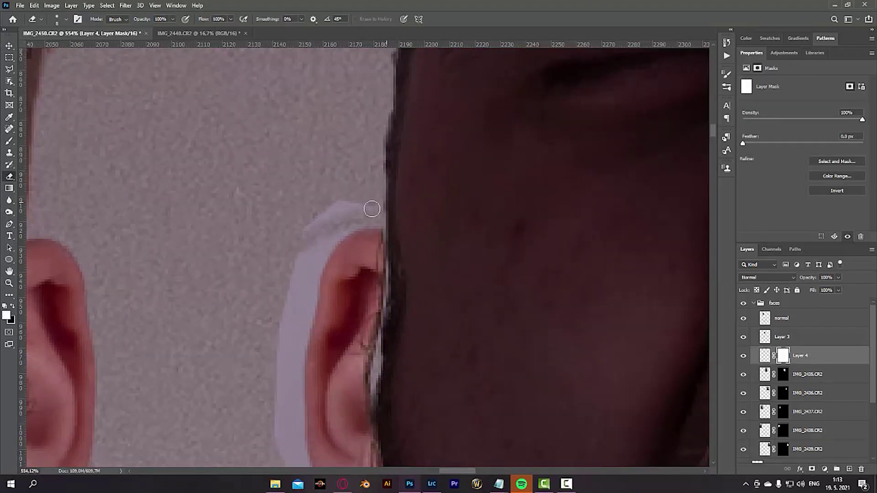
scroll(375, 274, "down", 5)
left_click_drag(377, 392, 299, 260)
scroll(311, 229, "up", 2)
left_click_drag(323, 140, 301, 308)
scroll(313, 131, "down", 3)
key("]")
mouse_move(331, 337)
left_mouse_down()
mouse_move(274, 221)
mouse_move(294, 87)
left_mouse_up()
Step: Darken the screaming face's copied ear with Hue/Saturation and merge it with the scream face layer
scroll(293, 183, "down", 5)
left_click(766, 356)
key("s")
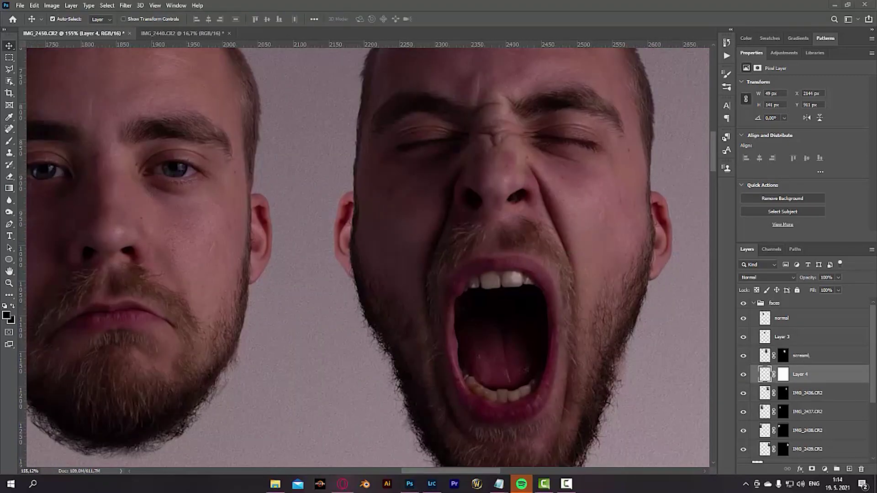
key("ctrl+u")
left_click_drag(633, 167, 613, 167)
scroll(358, 349, "down", 12)
scroll(183, 206, "up", 1)
left_click(800, 356, "shift")
key("ctrl+e")
Step: Outline the smiling face's ear with the lasso and copy it to a new layer
left_click(743, 352)
left_click(743, 352)
scroll(666, 226, "up", 9)
left_click(808, 352)
key("l")
left_click(512, 208)
key("ctrl+j")
Step: Flip the copied ear horizontally and move it to the opposite side of the smiling face, using a horizontal guide for its height
key("ctrl+t")
right_click(521, 238)
left_click(549, 408)
left_click_drag(490, 44, 490, 216)
left_click_drag(526, 253, 187, 252)
key("Return")
Step: Fine-tune the position of the copied ear against the side of the smiling face with Free Transform
mouse_move(782, 352)
left_mouse_down()
mouse_move(783, 380)
mouse_move(782, 343)
left_mouse_up()
left_click(783, 352)
key("b")
scroll(281, 250, "up", 2)
key("v")
key("ctrl+t")
left_click_drag(276, 196, 274, 192)
key("Return")
Step: Erase the light background around the outer contour of the smiling face's copied ear
key("e")
scroll(288, 212, "up", 5)
scroll(290, 215, "down", 5)
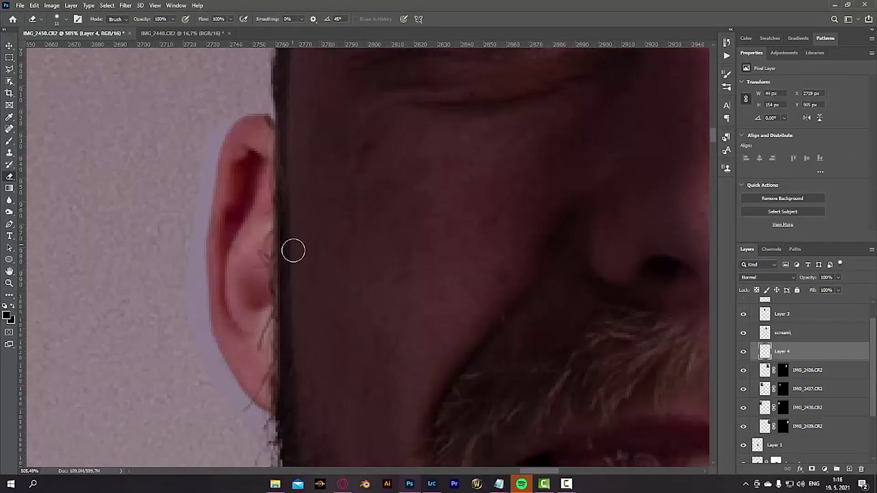
scroll(290, 310, "up", 3)
scroll(233, 219, "down", 2)
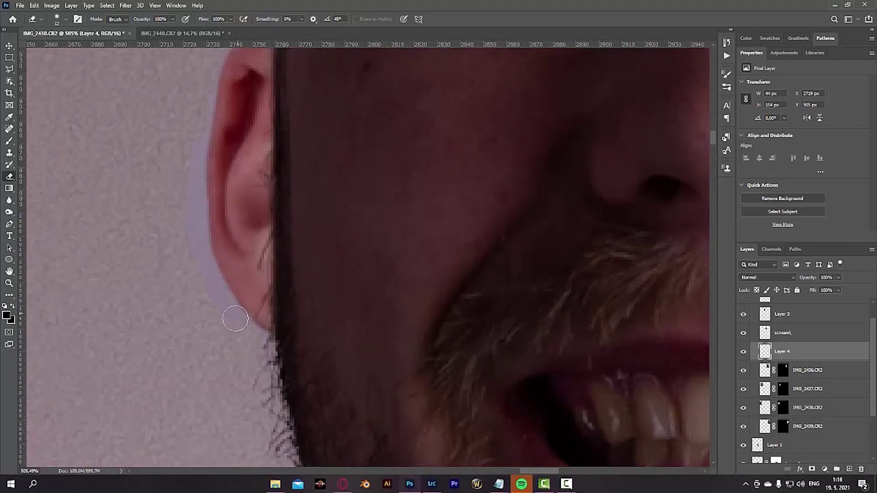
scroll(288, 240, "down", 8)
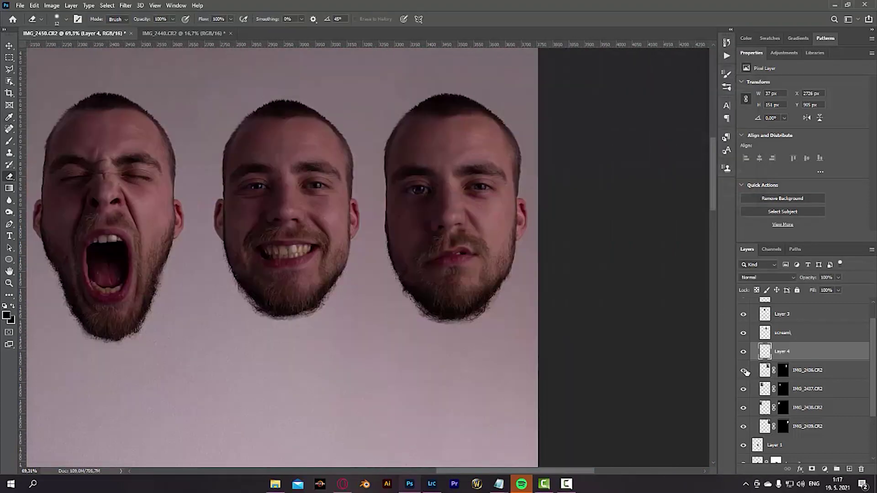
Step: Copy the ear of the IMG_2439.CR2 face to a new layer and place it mirrored on the face's opposite side
scroll(416, 307, "down", 4)
left_click(744, 408)
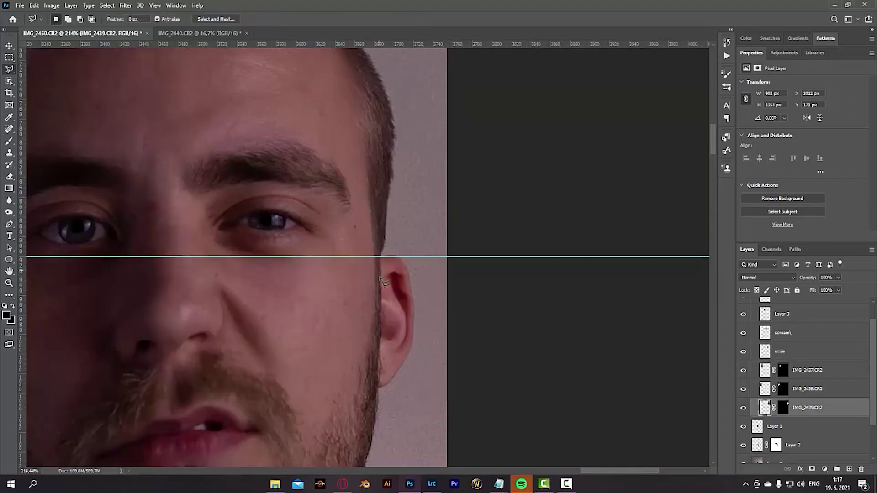
mouse_move(384, 288)
left_mouse_down()
mouse_move(379, 377)
mouse_move(379, 244)
mouse_move(63, 315)
left_mouse_up()
key("ctrl+j")
key("Return")
Step: Fine-tune the mirrored ear's position against the side of the IMG_2439.CR2 face with Free Transform and a small nudge
scroll(63, 314, "up", 3)
key("ctrl+t")
left_click_drag(242, 216, 239, 223)
key("Return")
scroll(378, 284, "down", 2)
key("v")
key("Right")
Step: Hide the guides and erase the light background around the mirrored ear of the IMG_2439.CR2 face
key("e")
mouse_move(247, 143)
left_mouse_down()
mouse_move(246, 318)
mouse_move(197, 139)
mouse_move(167, 151)
left_mouse_up()
key("ctrl+h")
scroll(221, 322, "down", 3)
left_click_drag(221, 321, 148, 237)
scroll(172, 113, "up", 2)
mouse_move(172, 113)
left_mouse_down()
mouse_move(152, 166)
mouse_move(142, 253)
mouse_move(184, 367)
left_mouse_up()
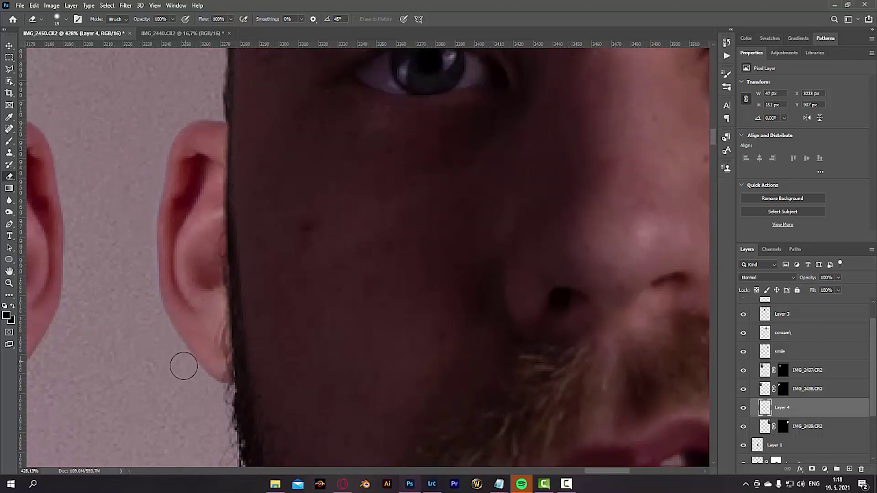
Step: Add a layer mask to the IMG_2439.CR2 face's mirrored ear and enlarge the brush for its inner edge
left_click(812, 469)
key("b")
key("bracketright")
key("bracketright")
key("bracketright")
key("bracketright")
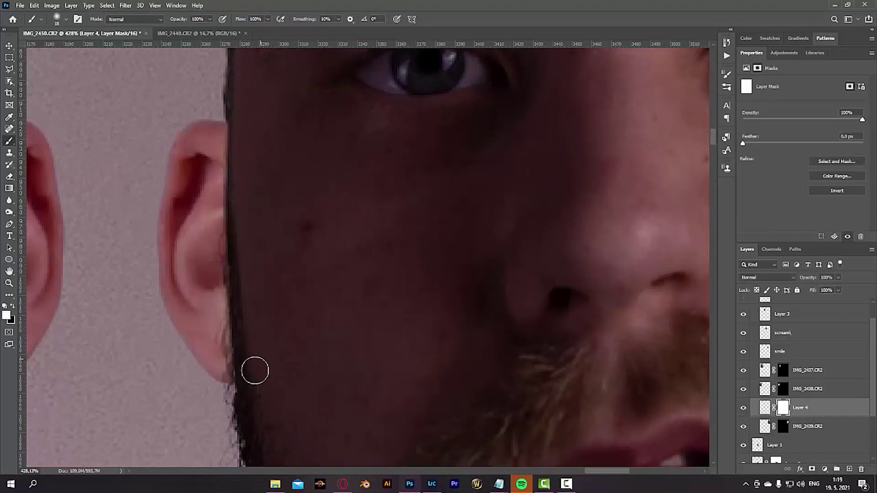
Step: Shift the mirrored ear slightly towards the IMG_2439.CR2 face and darken it by lowering Lightness in Hue/Saturation
key("ctrl+t")
key("Return")
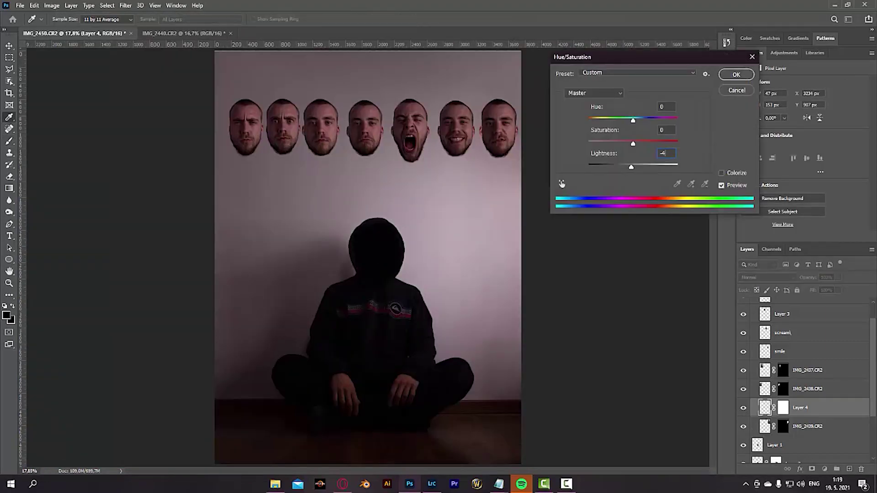
key("Return")
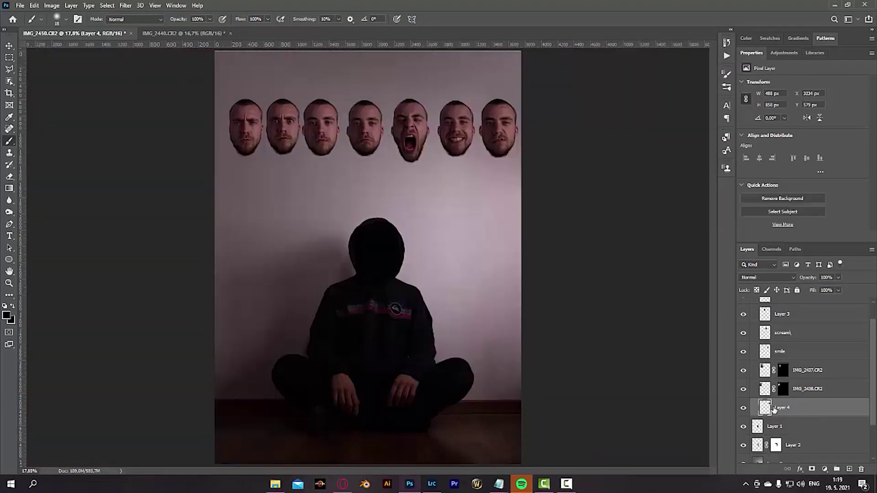
Step: Copy the leftmost angry face's ear, mirror it to the opposite side and erase the light background around its outer contour
scroll(383, 223, "up", 6)
left_click_drag(402, 197, 401, 194)
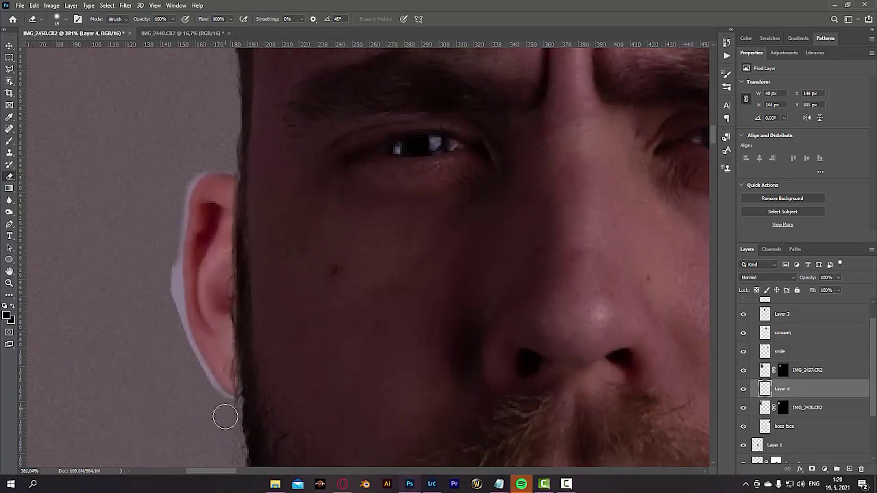
left_click_drag(203, 160, 157, 209)
key("b")
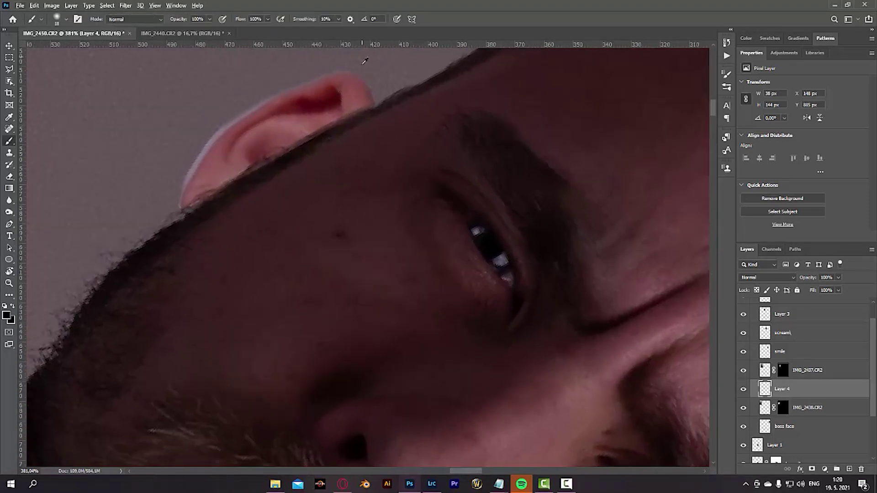
key("e")
mouse_move(280, 88)
left_mouse_down()
mouse_move(212, 136)
mouse_move(178, 194)
left_mouse_up()
scroll(265, 94, "down", 1)
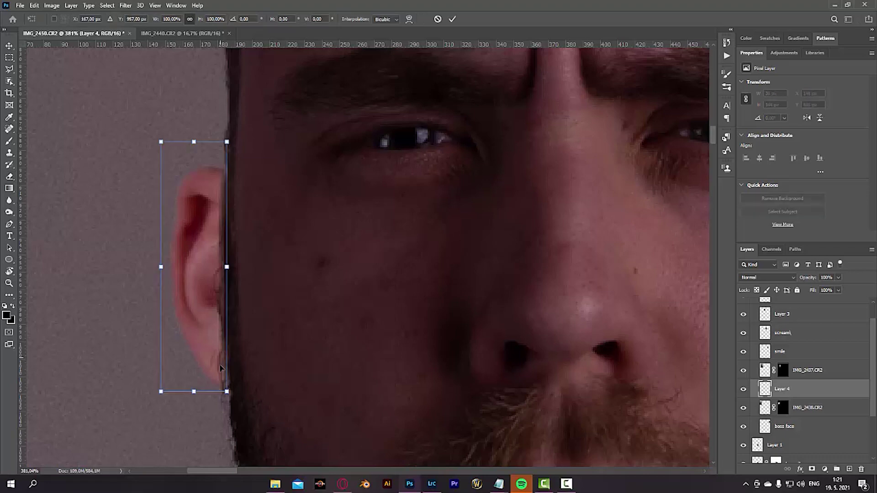
Step: Fit the mirrored ear against the angry face, add a layer mask and clean up its inner edge
key("b")
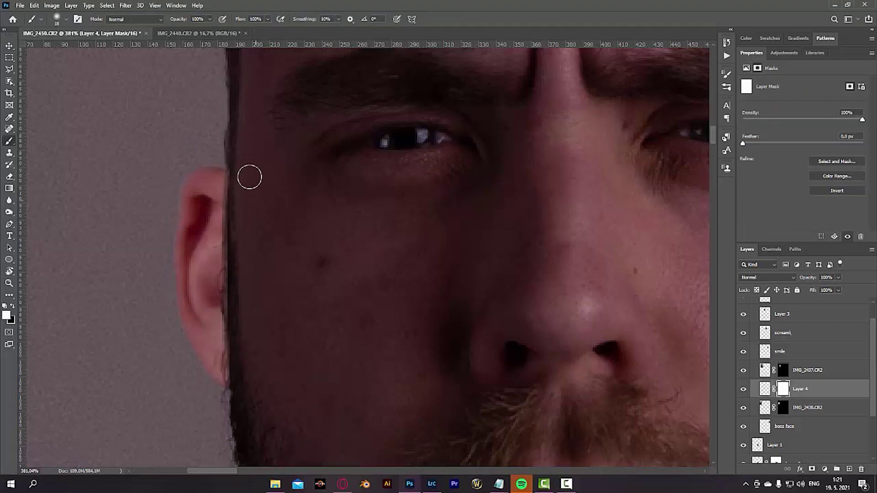
left_click_drag(236, 366, 233, 251)
key("x")
key("e")
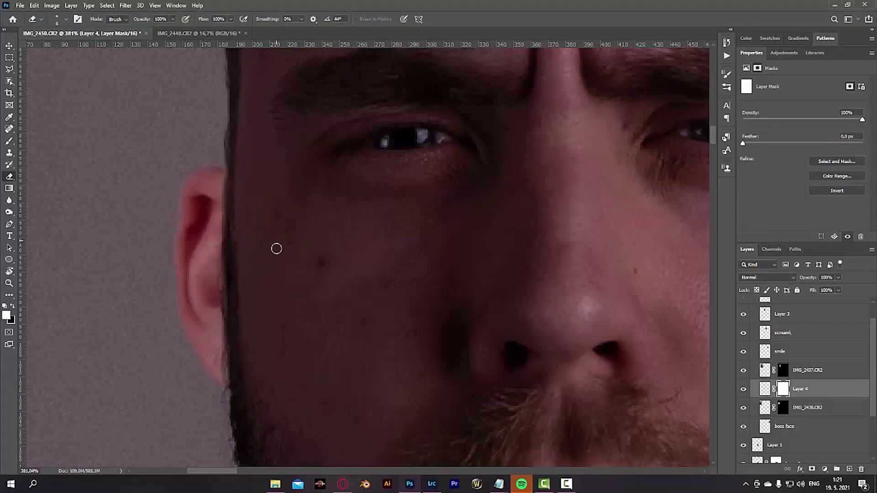
Step: Darken the angry face's mirrored ear by lowering Lightness in Hue/Saturation
left_click(765, 390)
key("ctrl+u")
left_click_drag(633, 168, 613, 167)
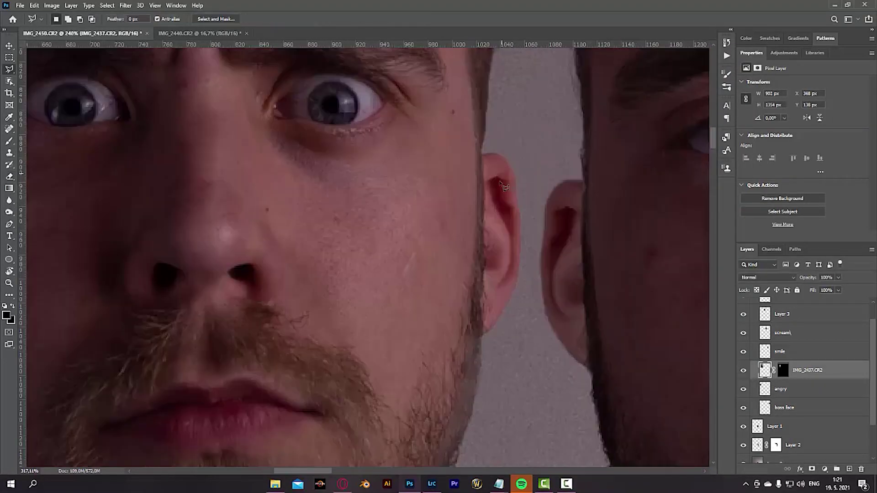
Step: Copy the wide-eyed face's ear, mirror it to the opposite side and erase the light background along its outer contour
mouse_move(470, 123)
left_mouse_down()
mouse_move(477, 281)
mouse_move(473, 114)
left_mouse_up()
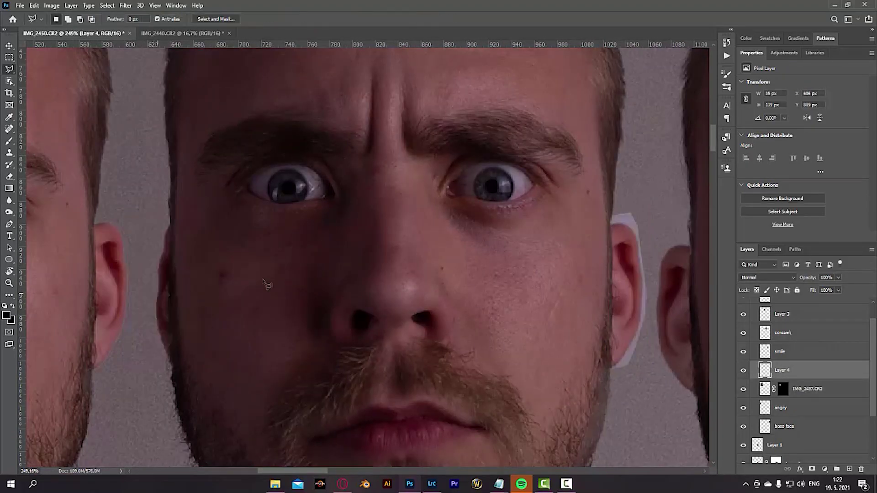
left_click_drag(199, 133, 215, 142)
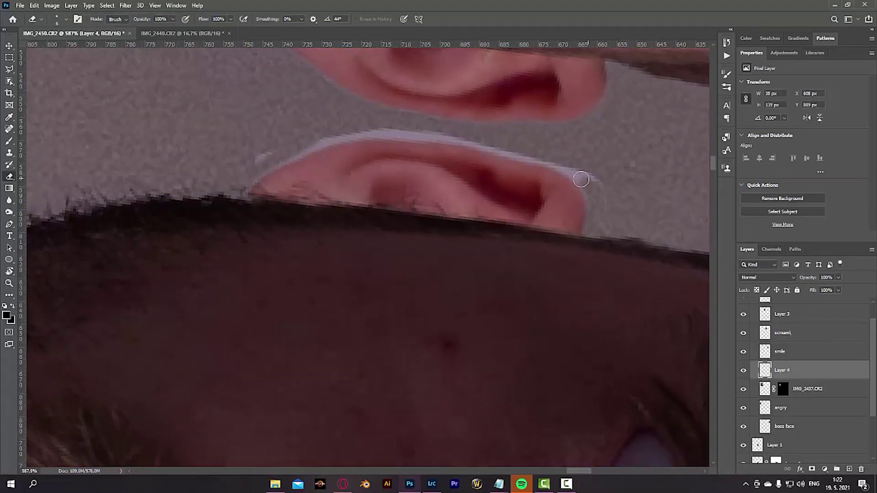
mouse_move(582, 172)
left_mouse_down()
mouse_move(481, 144)
mouse_move(275, 160)
left_mouse_up()
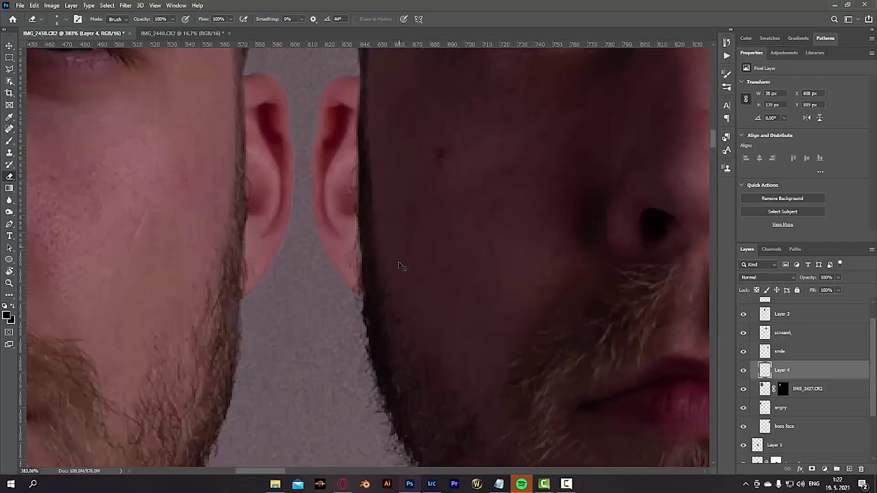
Step: Fit the mirrored ear against the wide-eyed face and darken it with Hue/Saturation
key("b")
right_click(379, 95, "alt")
key("ctrl+u")
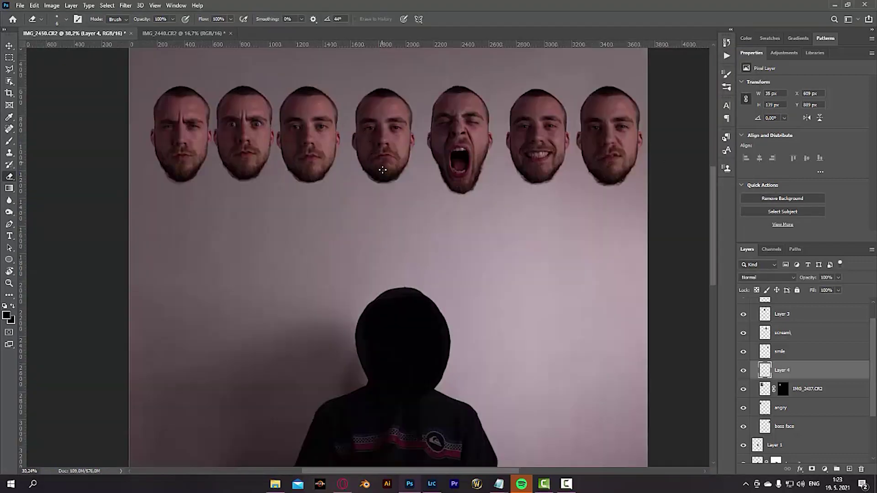
scroll(407, 170, "down", 3)
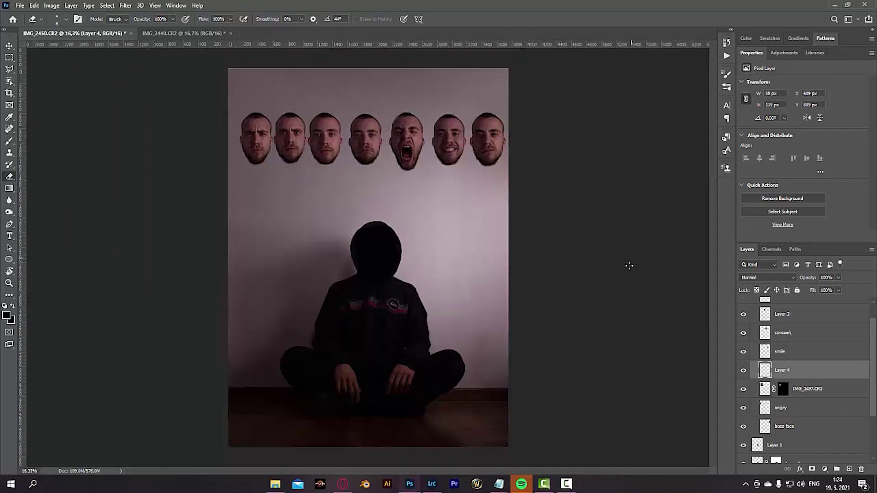
Step: Nudge the angry and wide-eyed faces to the left to even out the row's spacing, and show the guides
left_click(795, 430)
left_click(787, 413)
left_click(784, 397, "shift")
key("shift+Left")
key("shift+Left")
key("shift+Left")
left_click(784, 396)
left_click(787, 412)
key("shift+Left")
key("shift+Left")
key("ctrl+h")
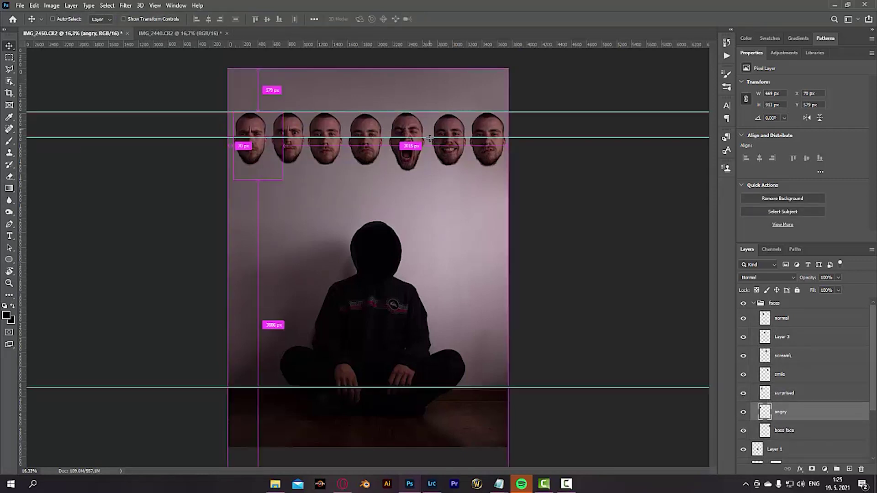
Step: Nudge the sad face vertically to line up its top with the guide above the row of heads
scroll(428, 139, "up", 5)
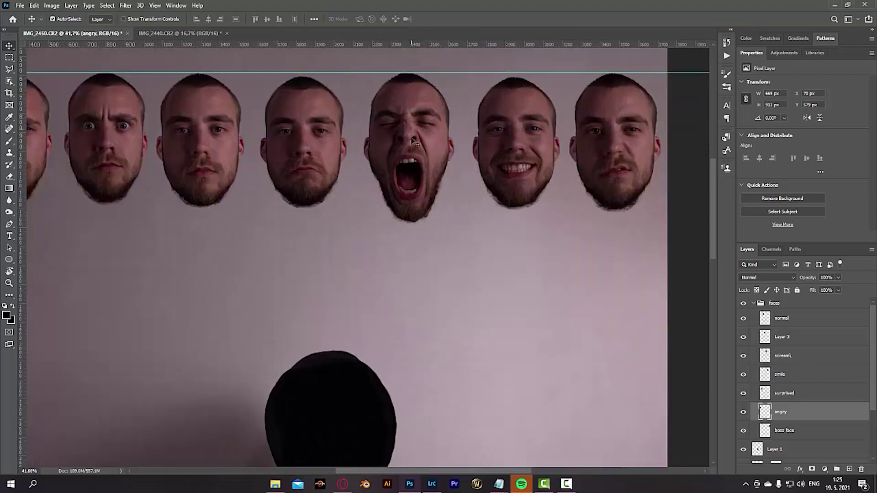
scroll(421, 154, "left", 2)
scroll(434, 162, "left", 3)
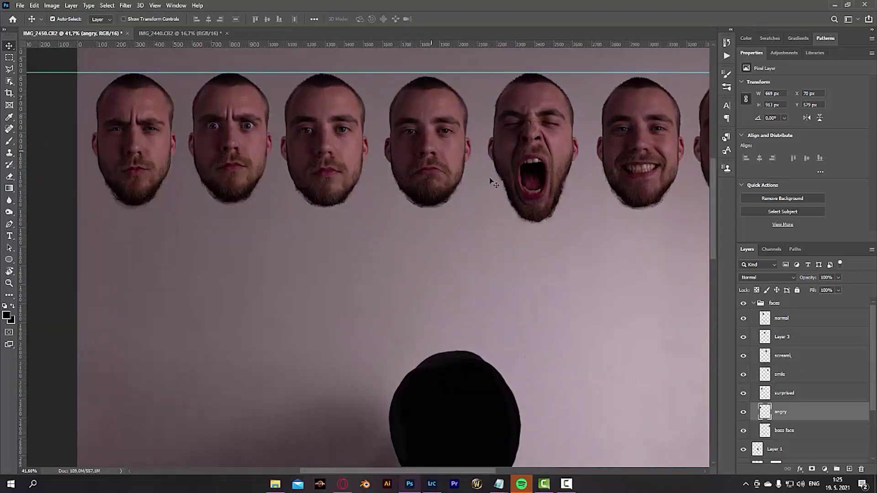
scroll(486, 178, "right", 1)
left_click(406, 105, "ctrl")
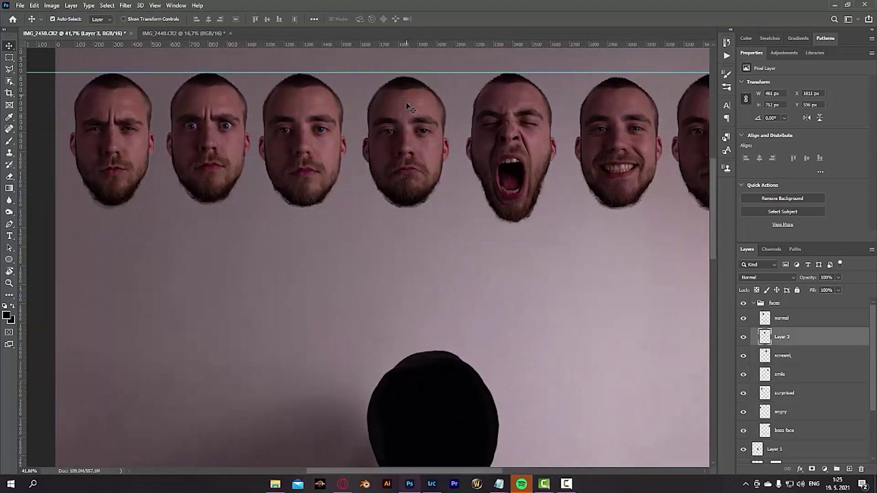
key("Down")
key("Down")
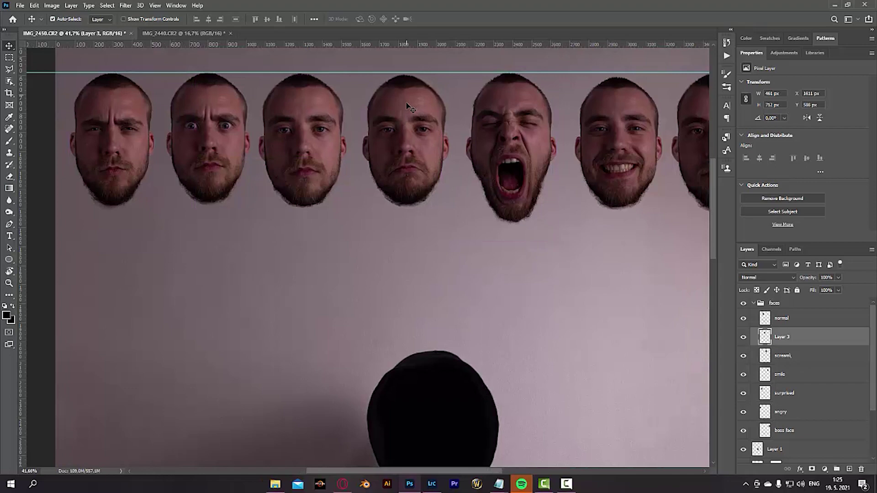
Step: Raise the smiling face to line up its top with the guide above the row of heads
scroll(442, 117, "down", 5)
scroll(460, 140, "up", 4)
scroll(459, 139, "right", 2)
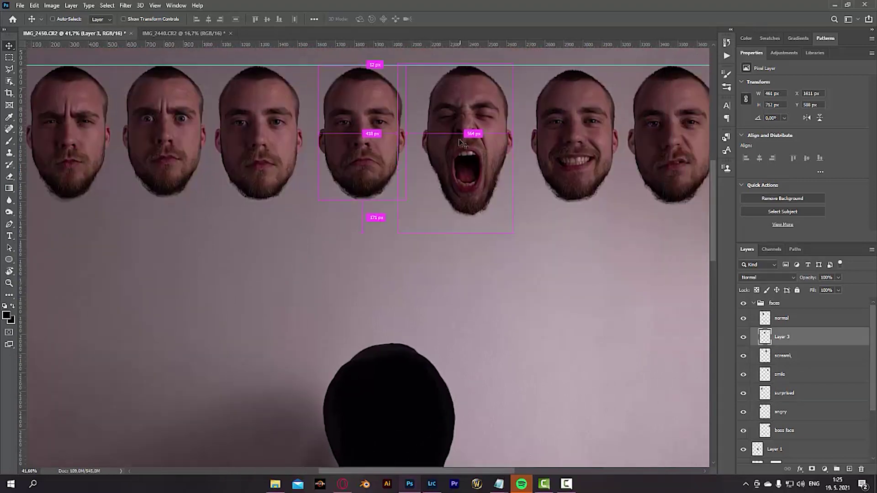
scroll(519, 94, "right", 4)
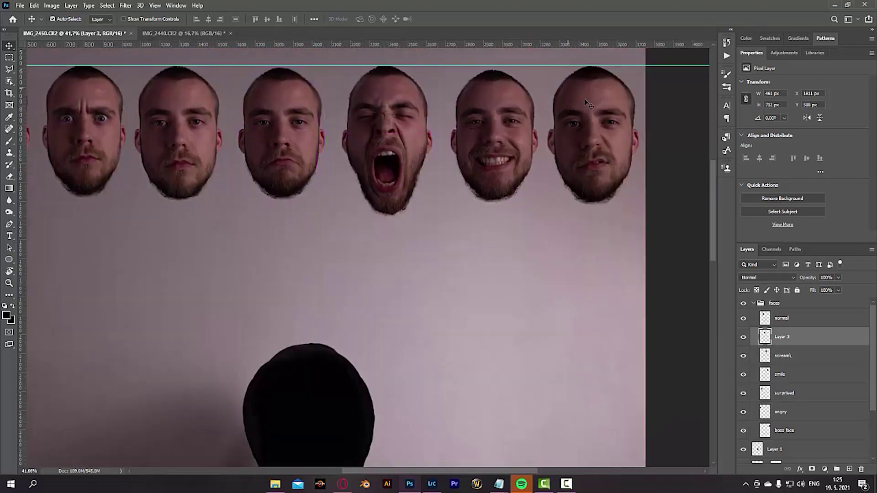
left_click(482, 110)
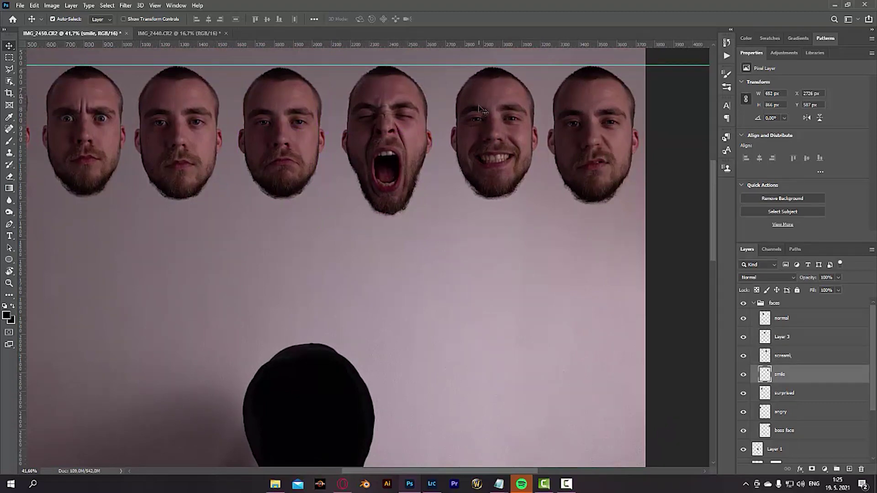
key("ctrl+0")
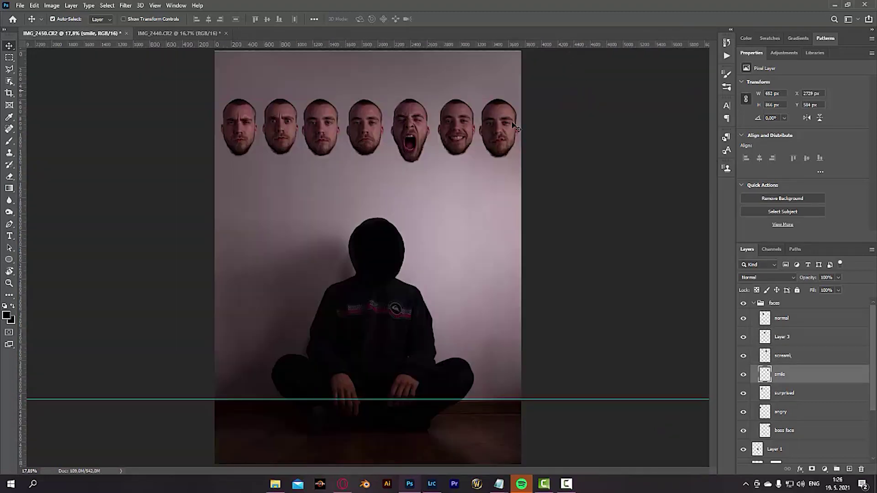
Step: Crop the image to a 4:5 (8:10) ratio, trimming the excess above and below the composition
key("c")
left_click(81, 19)
left_click(86, 61)
left_click_drag(414, 264, 415, 264)
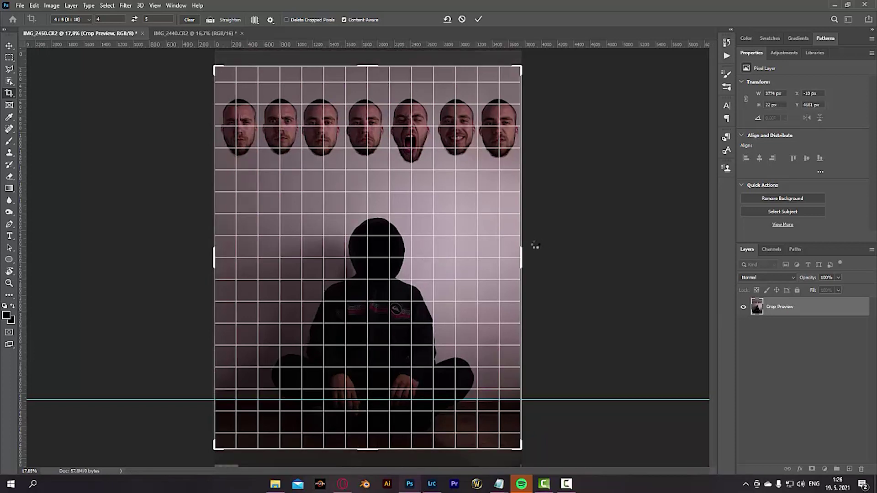
key("Return")
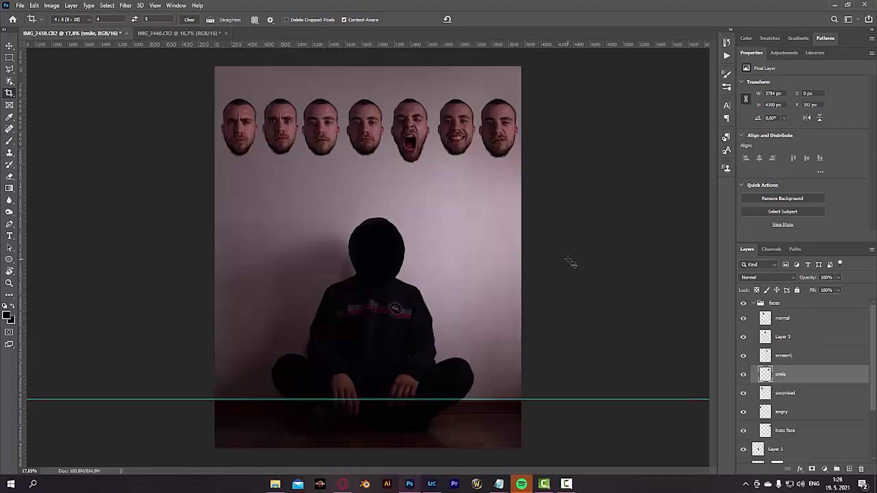
Step: Remove the horizontal guide along the floor line and keep the 4:5 crop
left_click(550, 405)
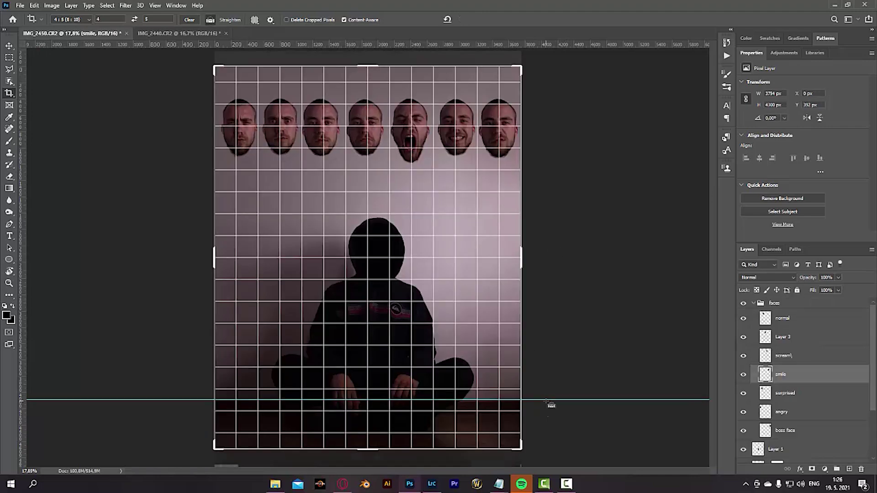
mouse_move(546, 400)
left_mouse_down()
mouse_move(591, 51)
mouse_move(577, 48)
left_mouse_up()
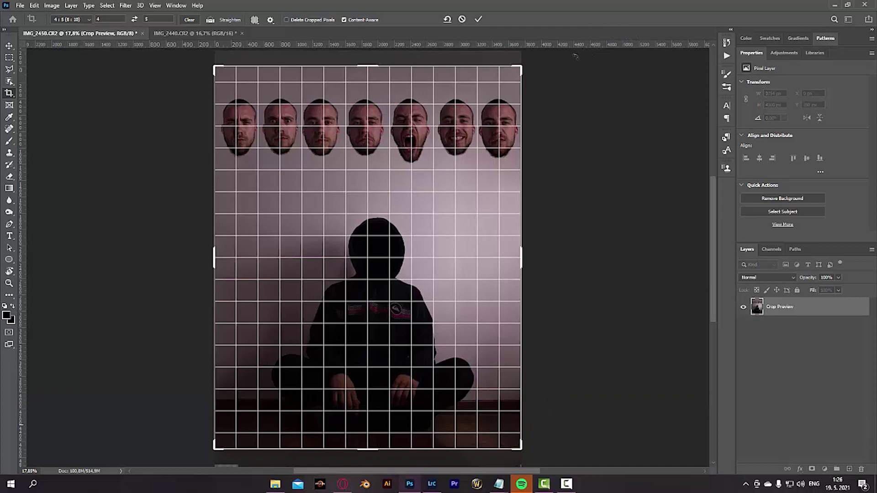
key("Return")
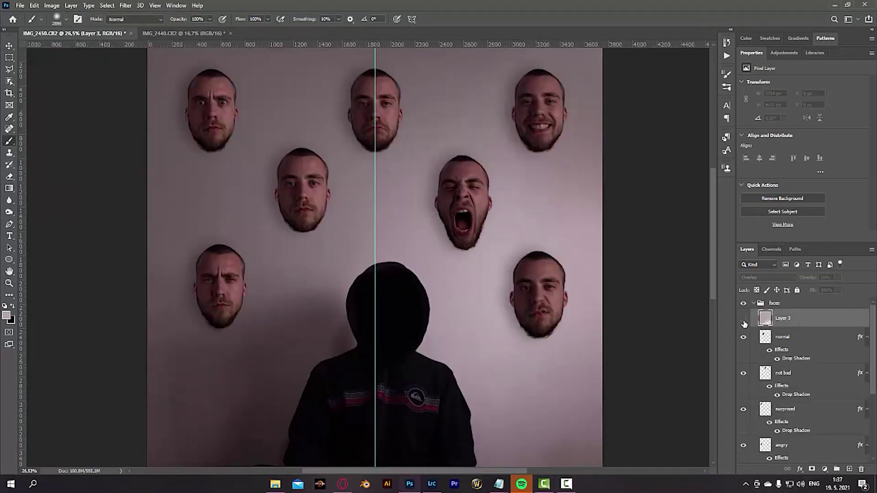
Step: Show the Overlay colour layer and add a new empty layer above the faces group
left_click(744, 320)
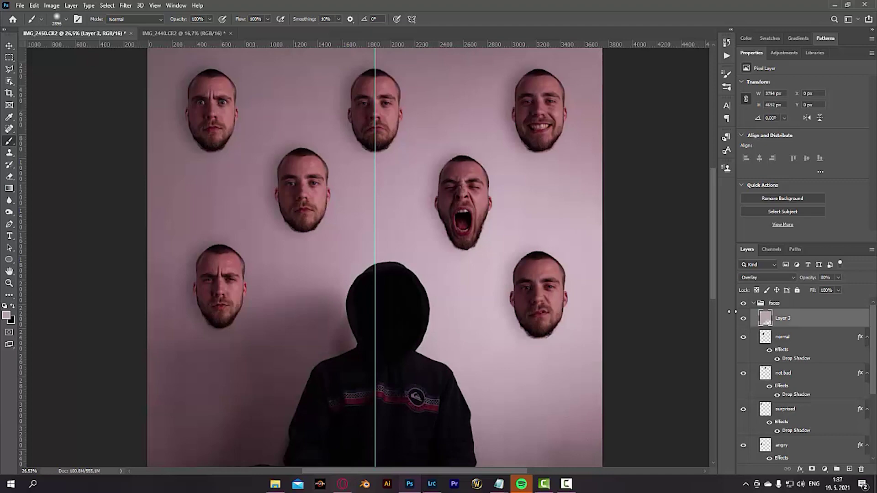
scroll(430, 247, "down", 3)
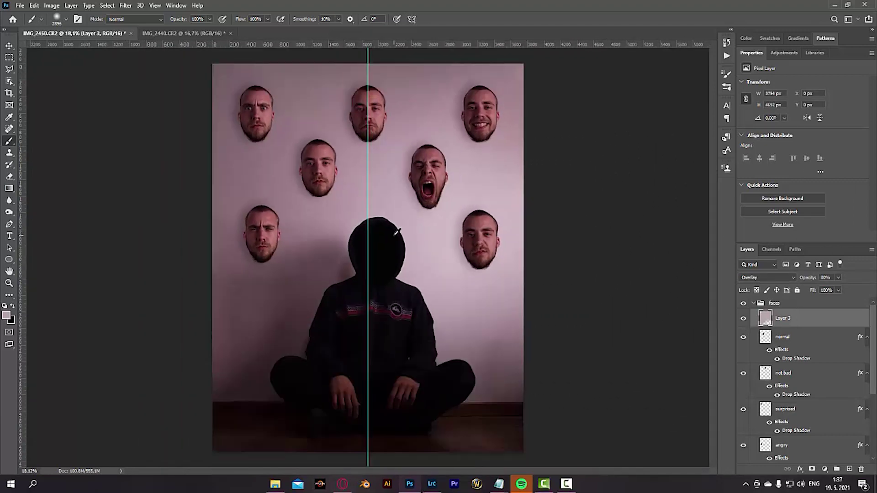
key("ctrl+shift+alt+n")
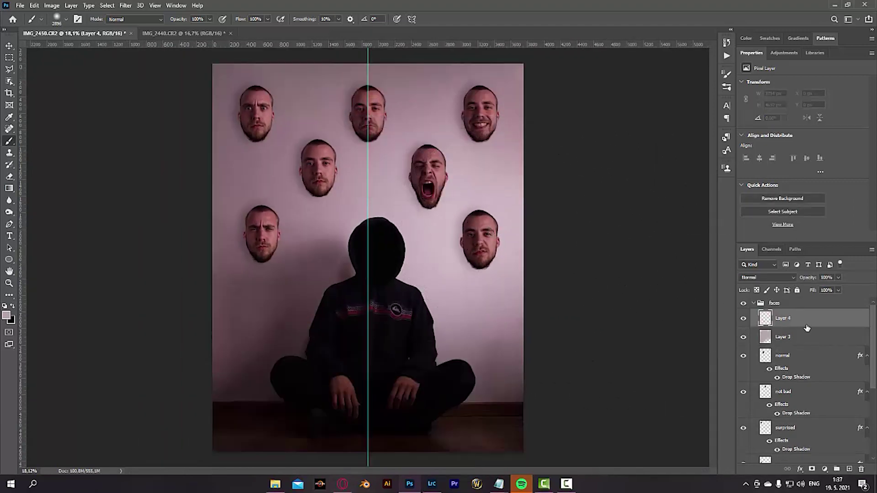
left_click_drag(799, 321, 783, 297)
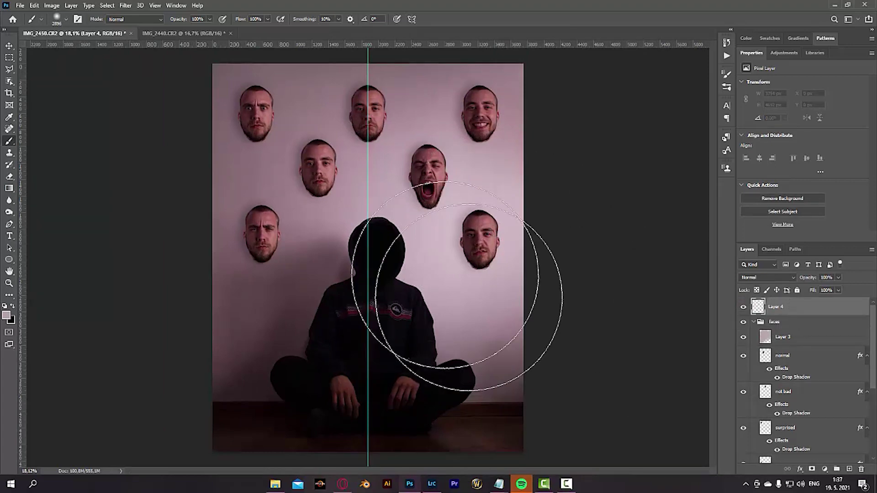
Step: Paint a white glow over the wall's right side with a 5000 px brush at 0% hardness
key("d")
key("x")
left_click_drag(474, 249, 587, 236)
left_click_drag(515, 236, 530, 242)
mouse_move(467, 225)
left_mouse_down()
mouse_move(487, 228)
mouse_move(480, 220)
left_mouse_up()
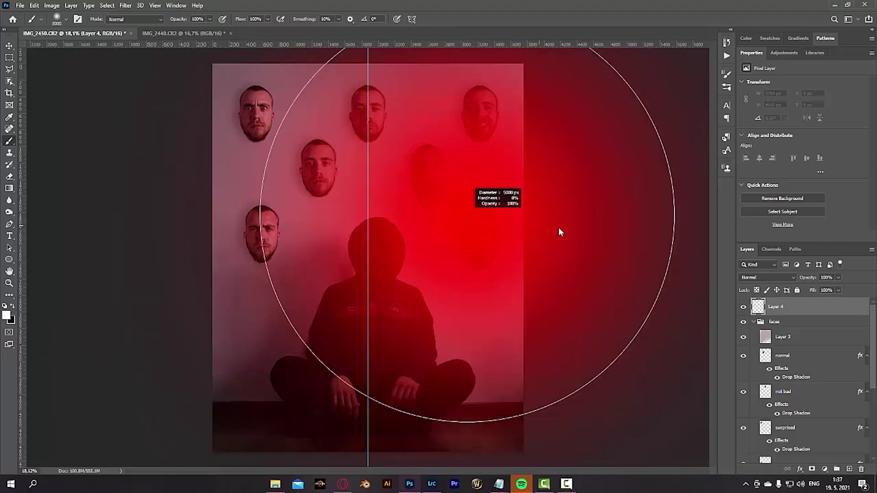
left_click_drag(556, 229, 553, 228)
left_click(459, 222)
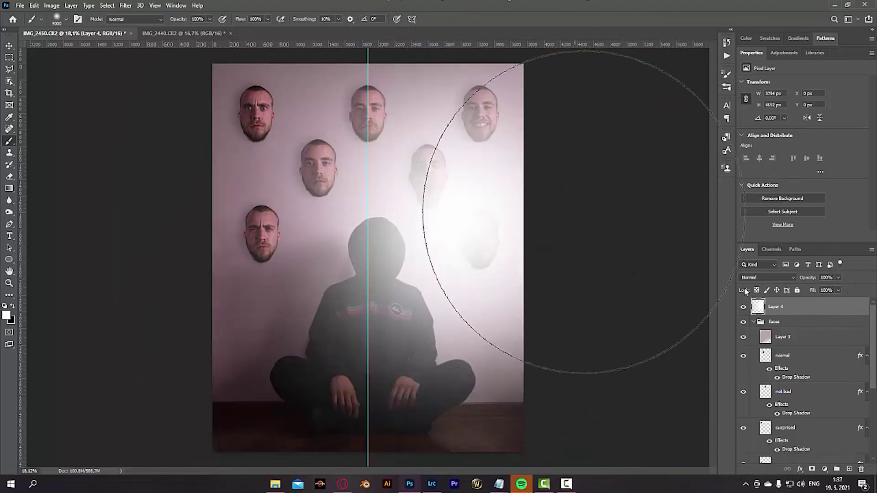
Step: Try the white glow layer in Screen blend mode at 15% opacity
left_click(769, 277)
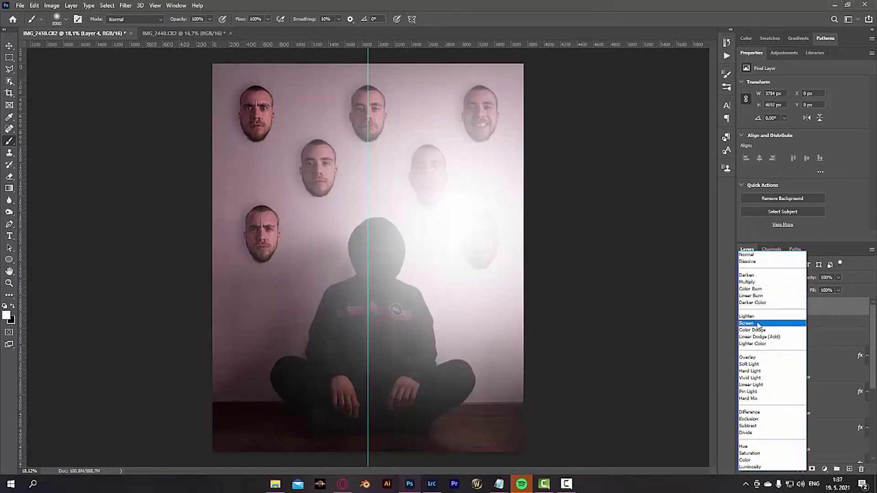
left_click(759, 325)
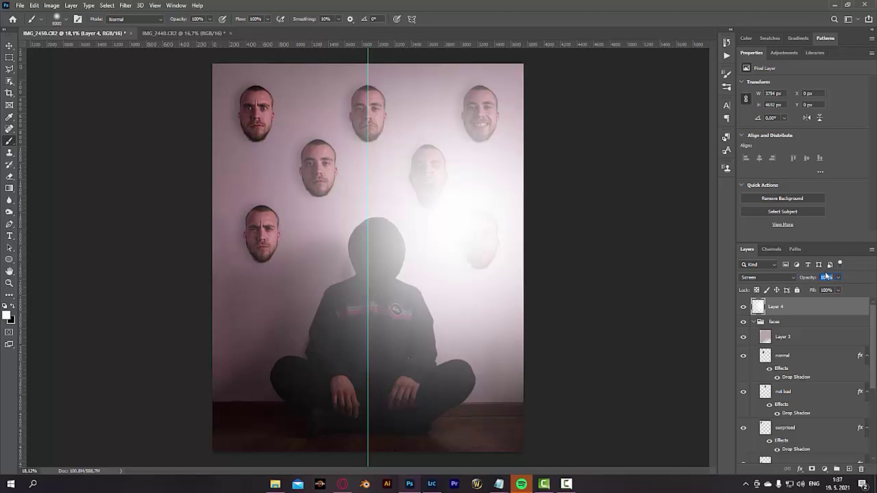
type("0")
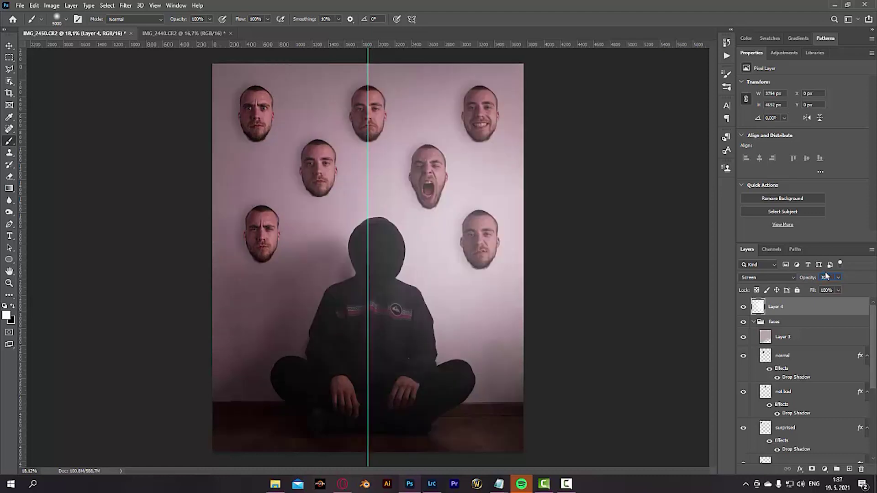
type("10")
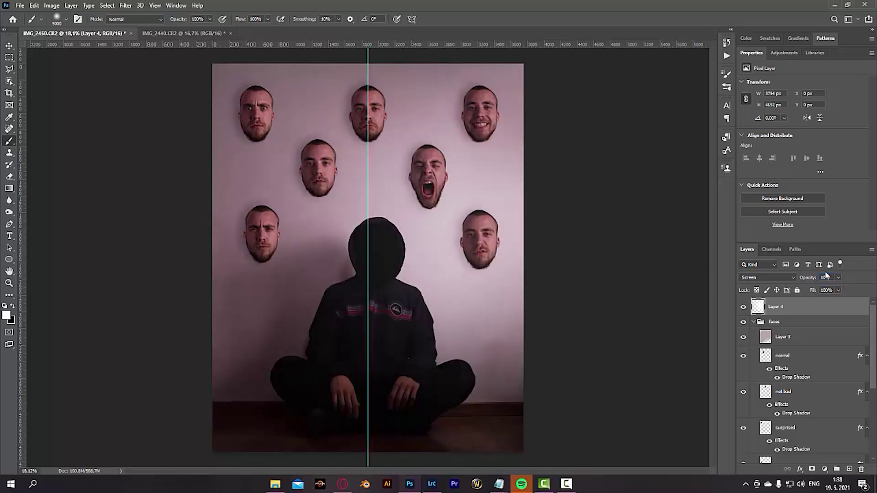
key("Return")
type("15")
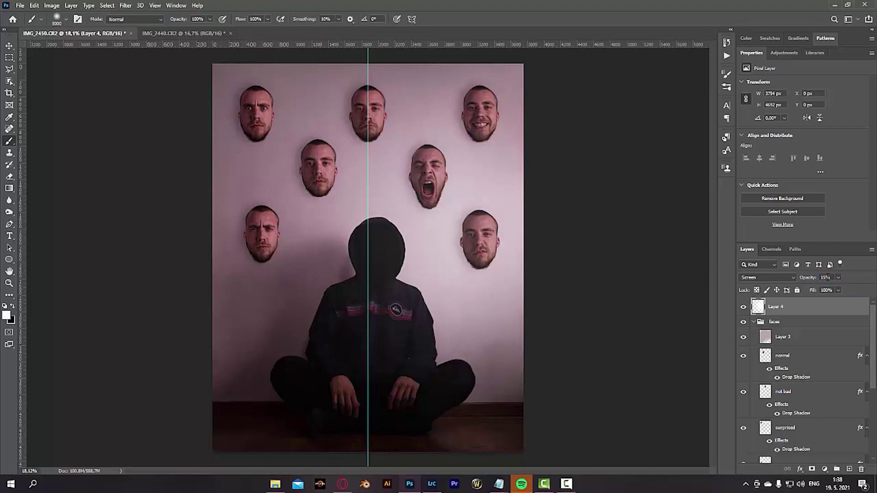
scroll(441, 208, "up", 3)
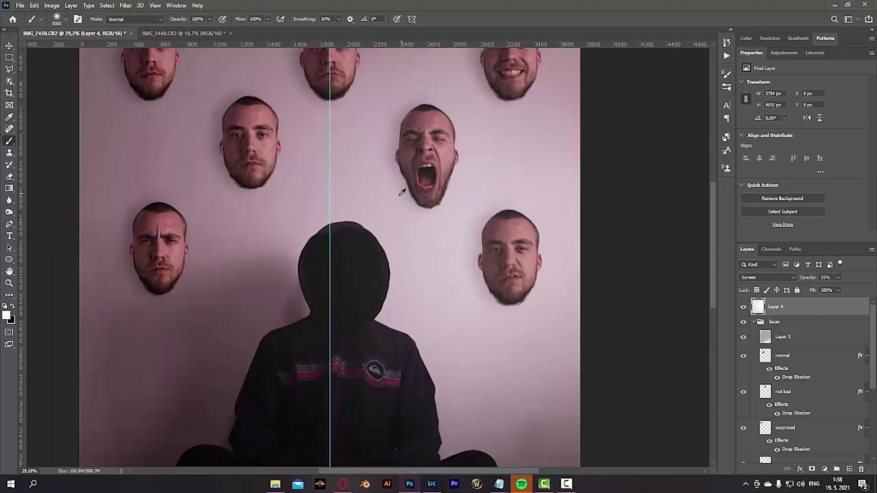
scroll(387, 205, "down", 3)
Step: Set the white glow layer to Hard Light blend mode at 10% opacity
left_click(786, 279)
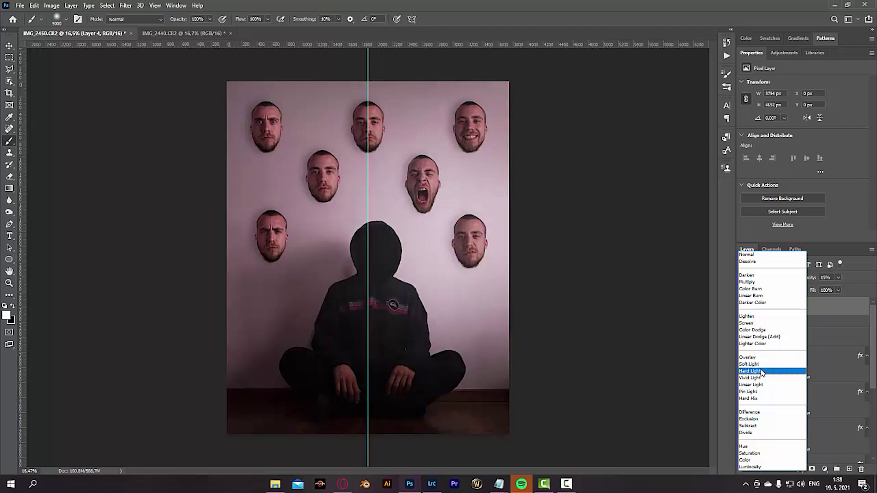
left_click(762, 374)
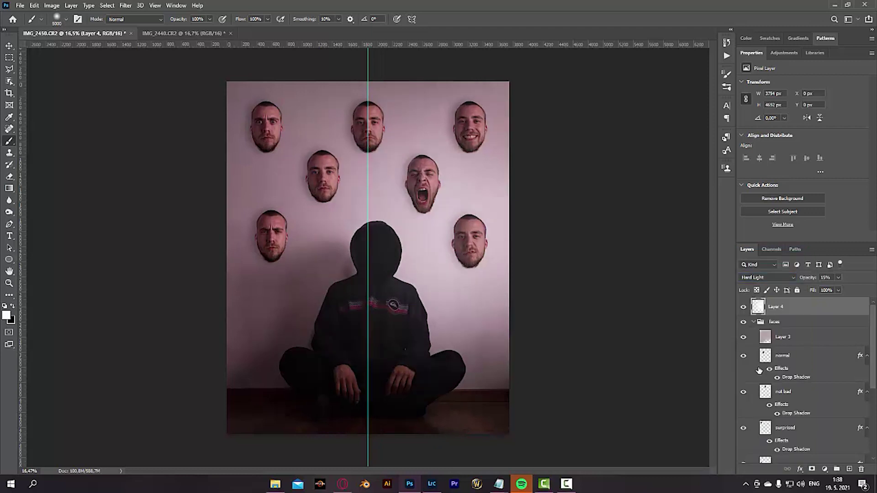
left_click(827, 277)
type("10")
key("Return")
scroll(392, 247, "up", 3)
scroll(391, 247, "down", 5)
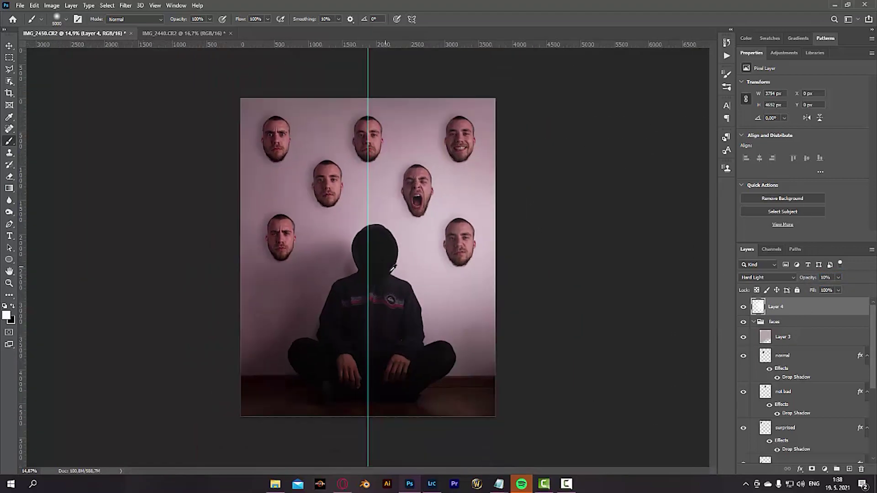
scroll(390, 259, "up", 1)
scroll(456, 325, "up", 3)
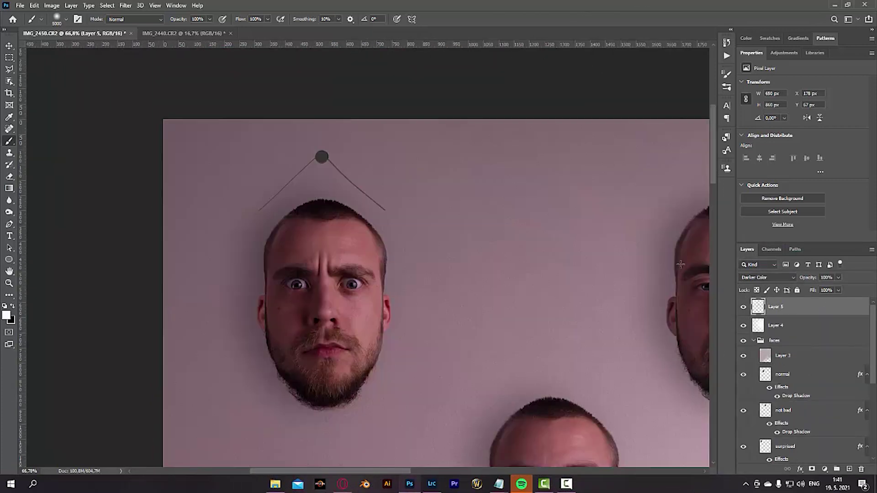
Step: Try to warp the right half of the hanging string above the wide-eyed face using Free Transform's warp mode
scroll(427, 186, "up", 5)
scroll(372, 184, "down", 2)
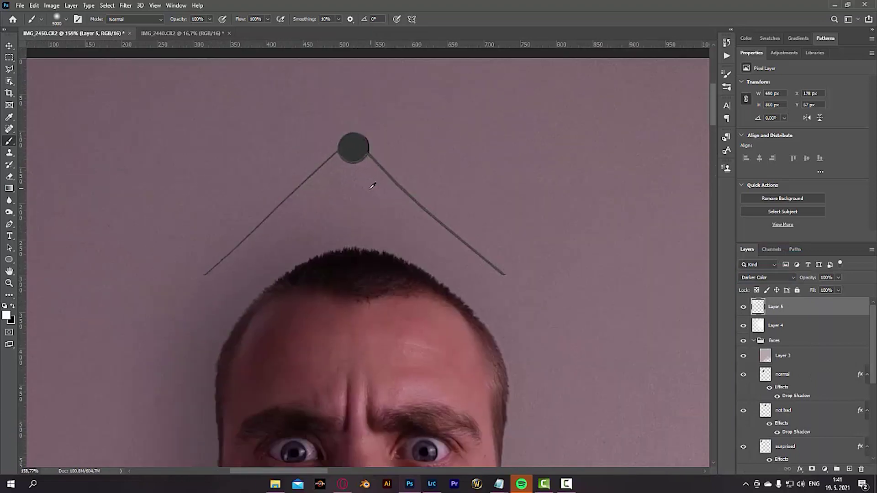
key("ctrl+t")
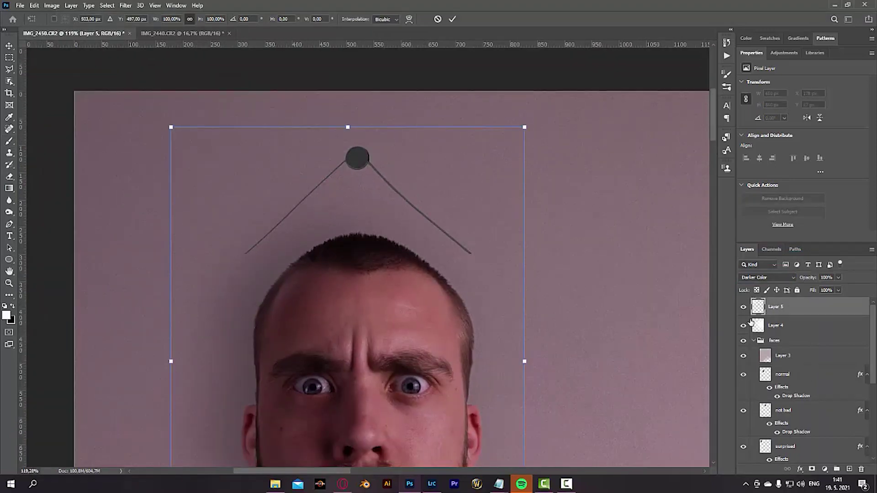
right_click(431, 247)
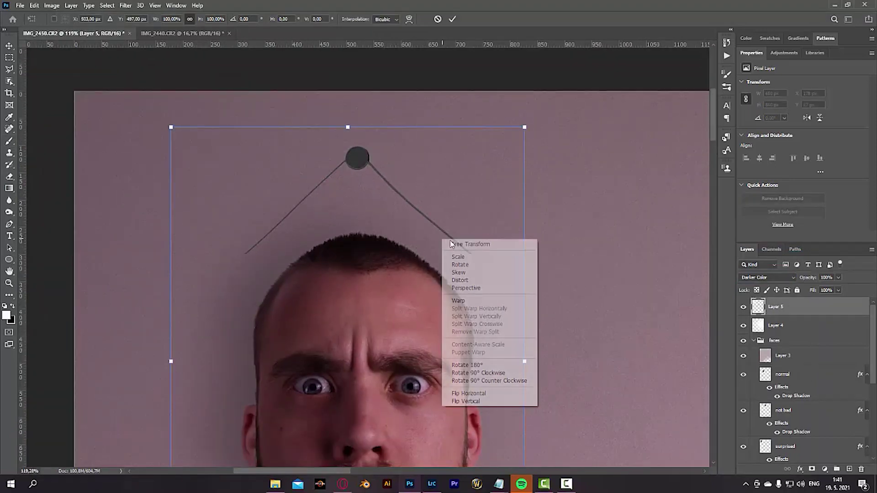
left_click(408, 22)
left_click(409, 20)
left_click_drag(475, 265, 441, 233)
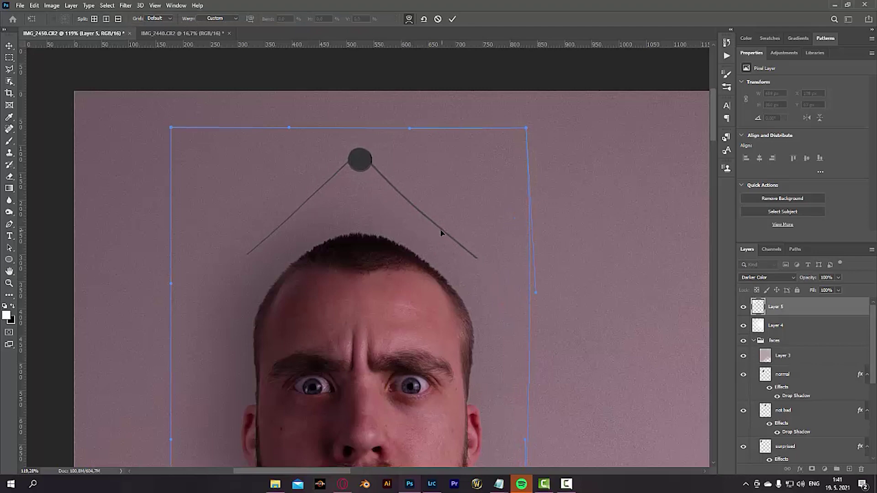
key("Return")
key("ctrl+t")
left_click(35, 6)
left_click(34, 6)
key("Escape")
Step: Start a Puppet Warp on the hanging string layer and pin it along both halves of the string
left_click(34, 6)
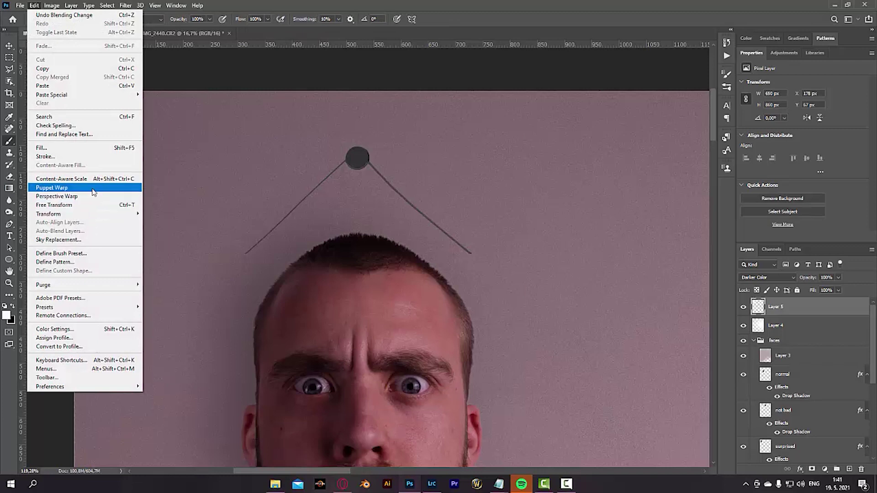
left_click(52, 188)
left_click(377, 172)
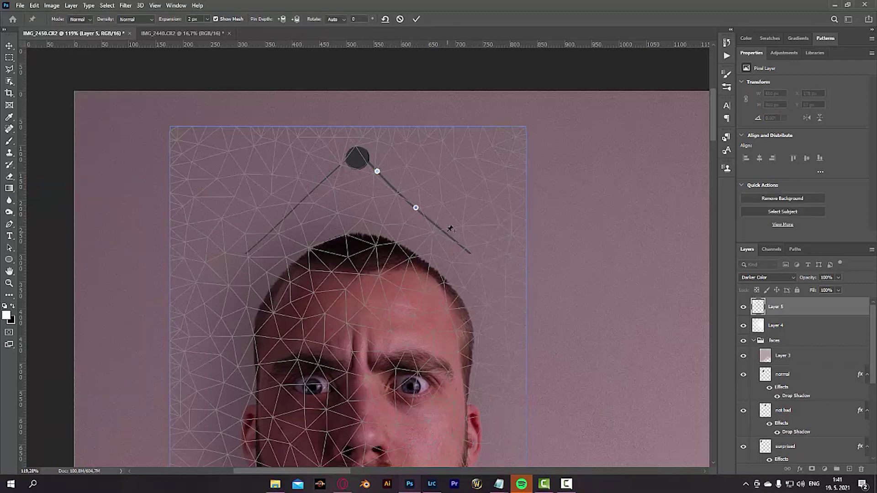
left_click(470, 251)
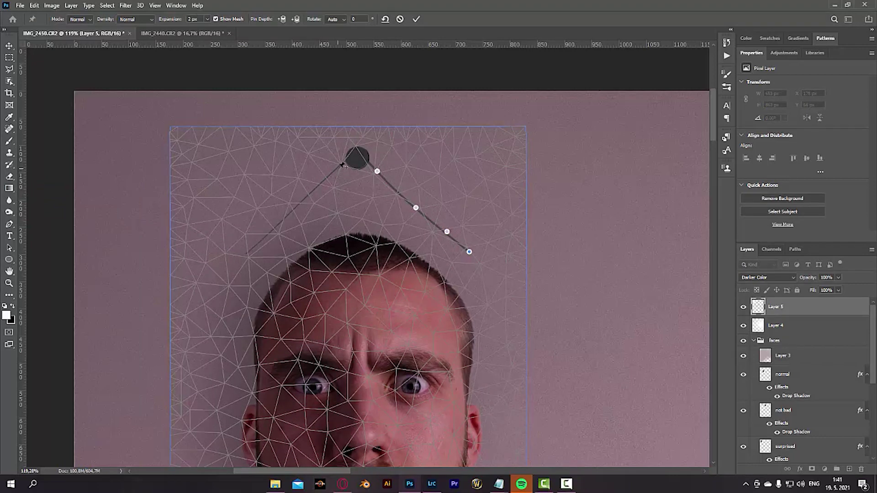
left_click(302, 201)
left_click(276, 227)
Step: Bend both halves of the string down and inward so their lower ends meet the sides of the wide-eyed head
left_click_drag(253, 250, 274, 295)
left_click_drag(279, 230, 293, 241)
left_click_drag(302, 201, 308, 206)
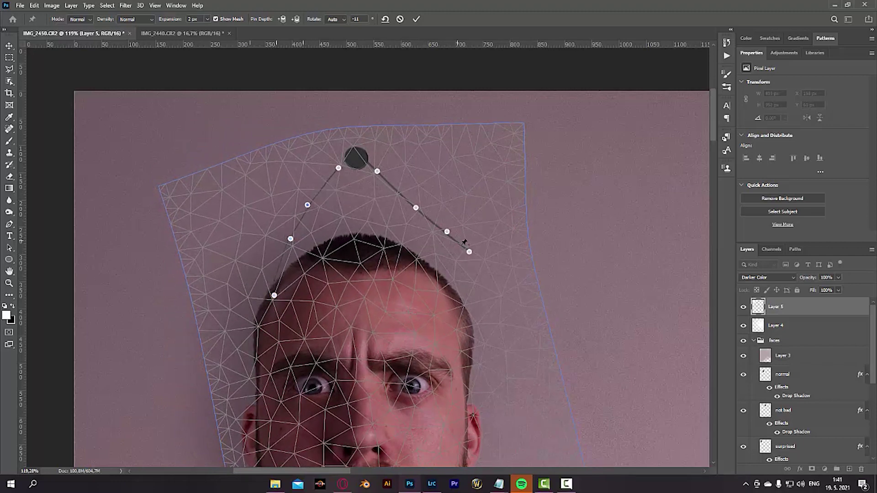
left_click_drag(416, 208, 445, 285)
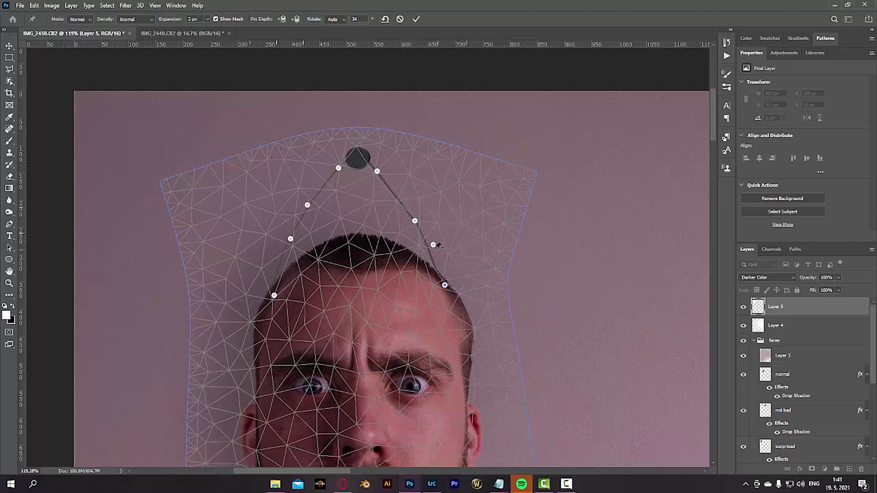
left_click_drag(434, 247, 413, 223)
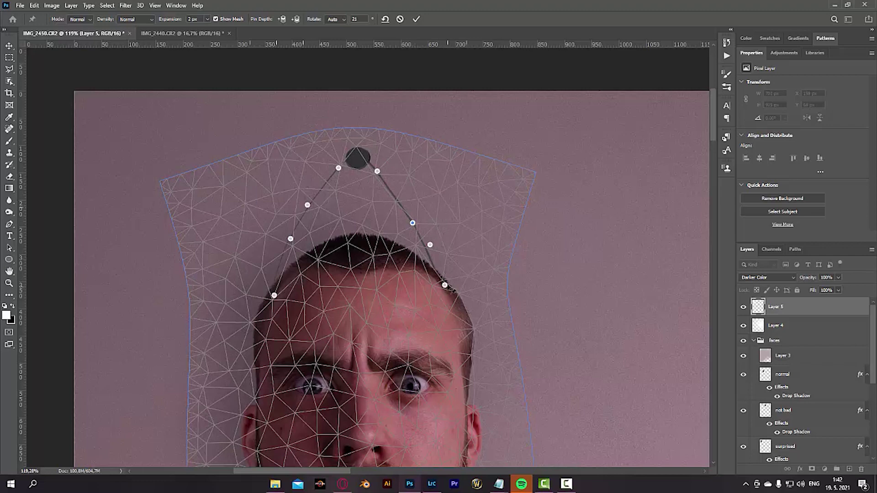
Step: Fine-tune the left half of the string, moving its pins slightly inward, and apply the Puppet Warp
left_click_drag(291, 239, 293, 243)
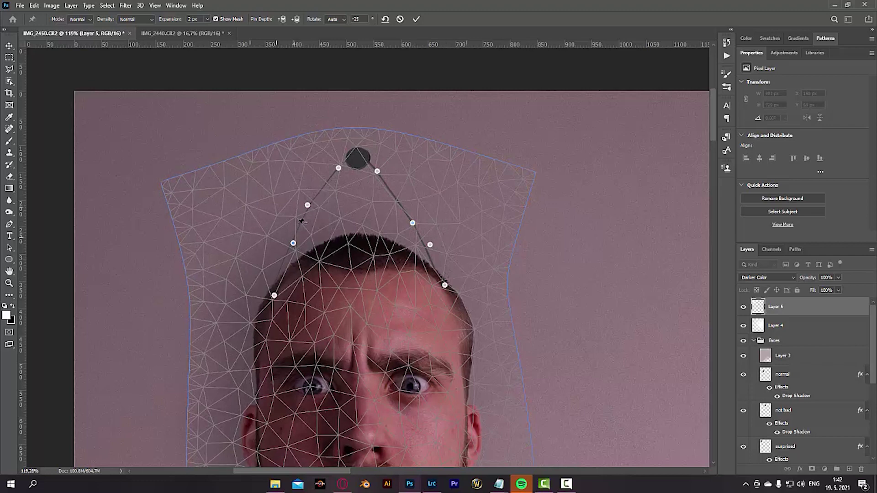
left_click_drag(307, 207, 313, 210)
left_click_drag(339, 169, 376, 173)
key("ctrl+z")
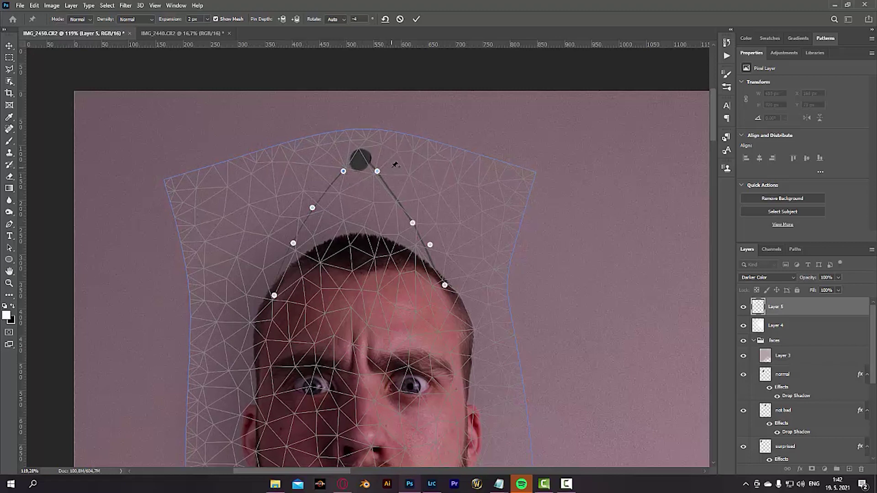
left_click(343, 171)
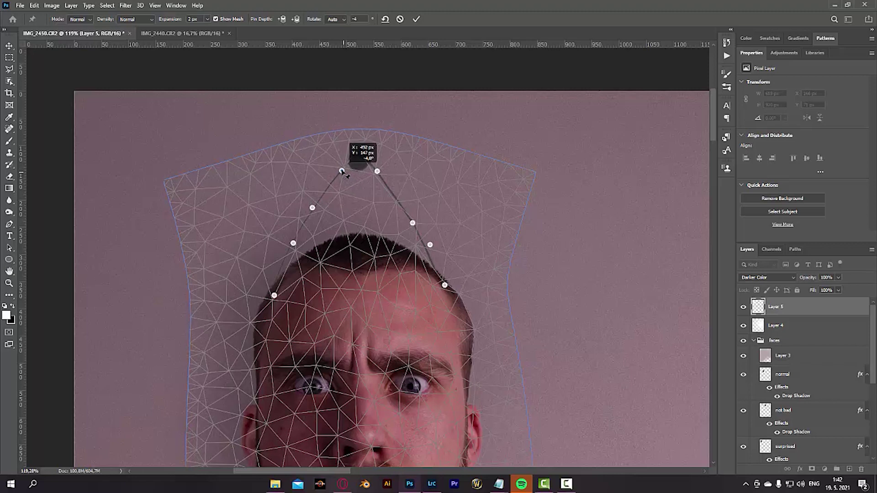
key("Return")
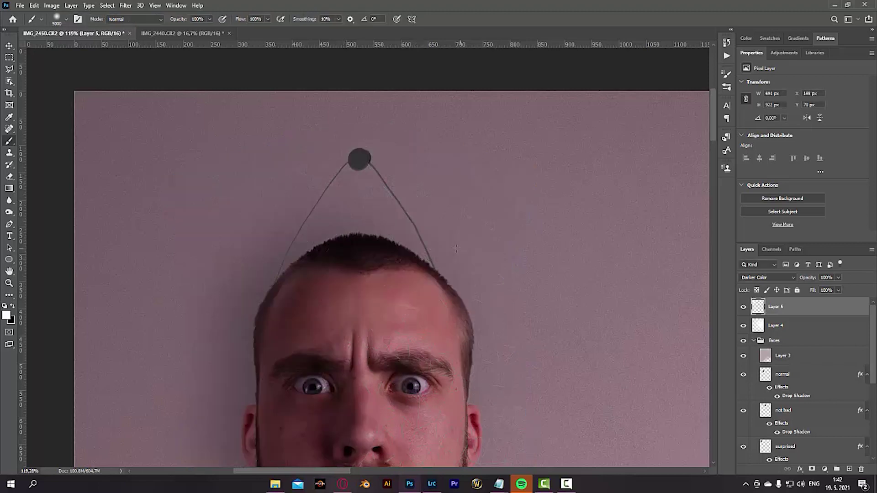
Step: Shift the warped string slightly right over the wide-eyed head
key("v")
left_click_drag(454, 245, 456, 249)
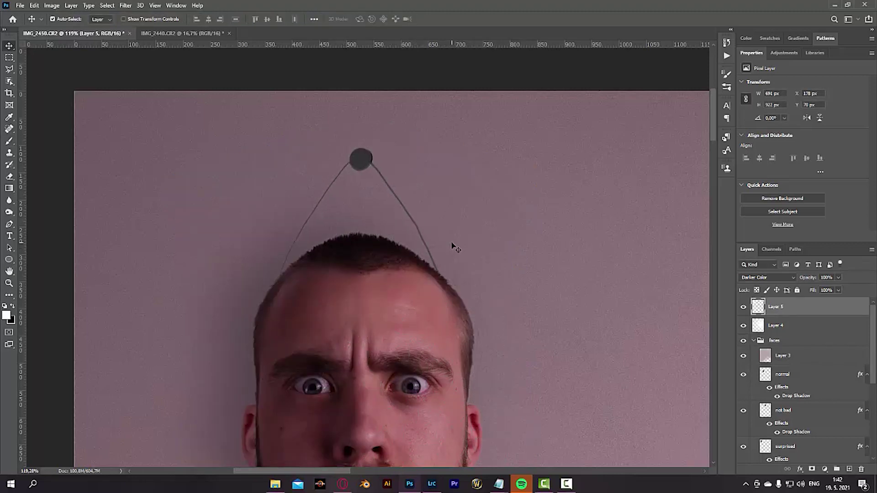
scroll(444, 239, "down", 6)
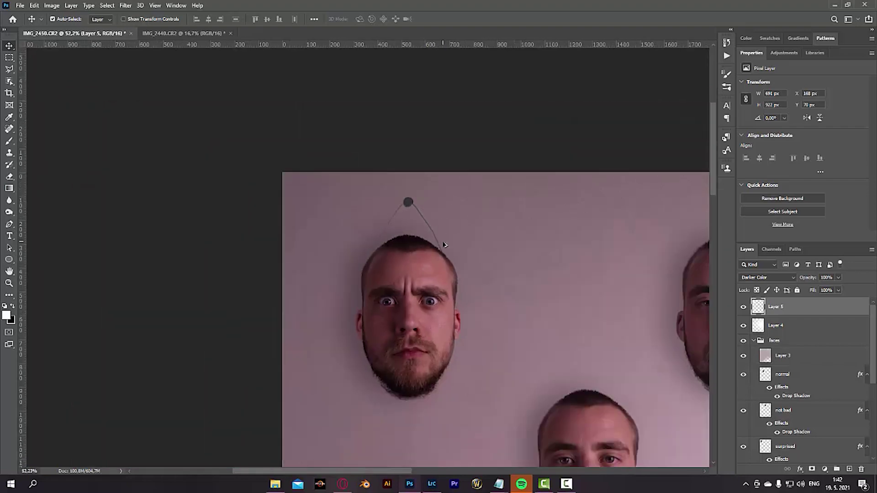
scroll(443, 239, "up", 6)
scroll(457, 243, "down", 6)
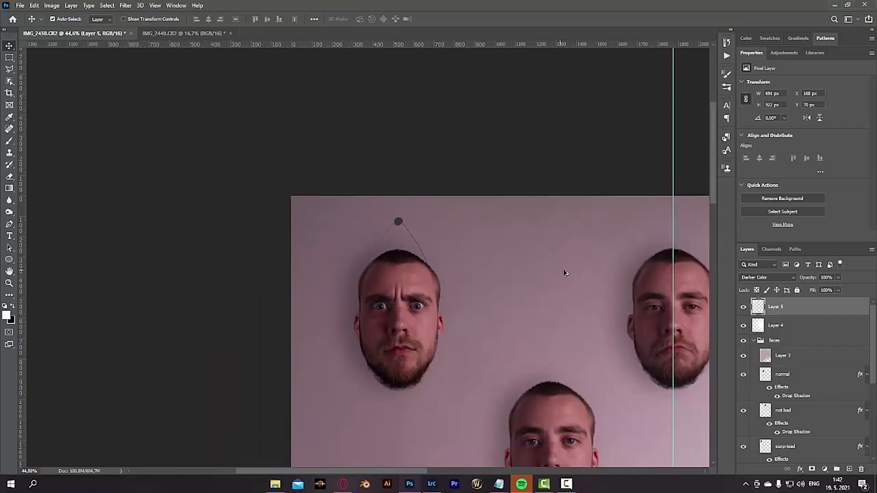
Step: Darken the string layer with a Hue/Saturation adjustment at Lightness -24
key("ctrl+u")
mouse_move(630, 168)
left_mouse_down()
mouse_move(607, 167)
mouse_move(623, 167)
left_mouse_up()
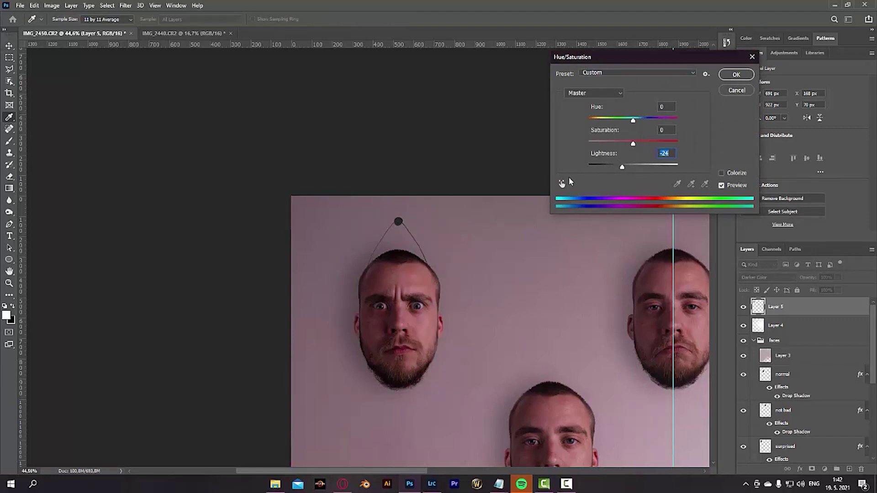
left_click(734, 77)
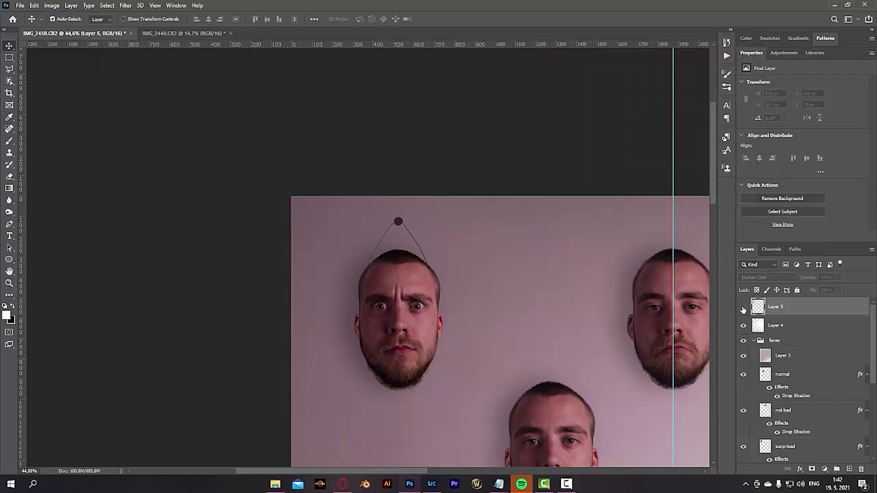
Step: Nudge the string 1 px right and 10 px down so it sits closer to the wide-eyed head
scroll(399, 247, "up", 5)
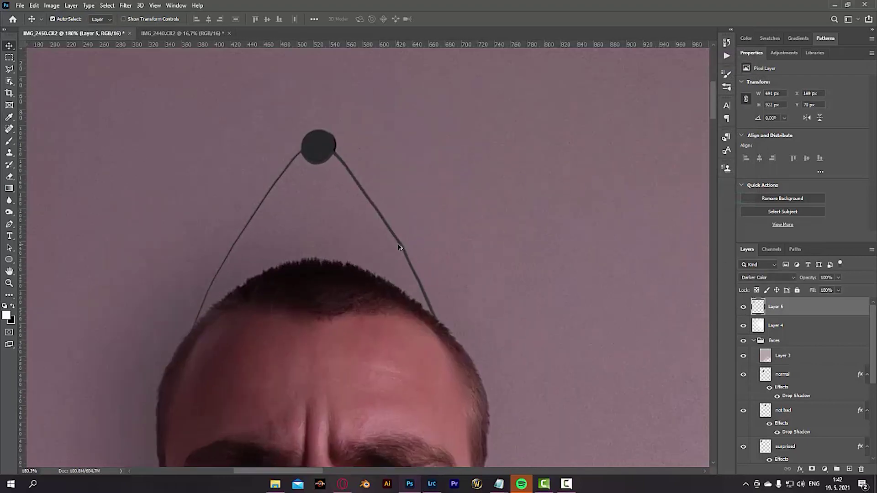
key("Right")
key("Down")
key("Down")
key("Down")
key("Down")
key("Down")
key("Down")
key("Down")
key("Down")
key("Down")
key("Down")
scroll(400, 247, "down", 3)
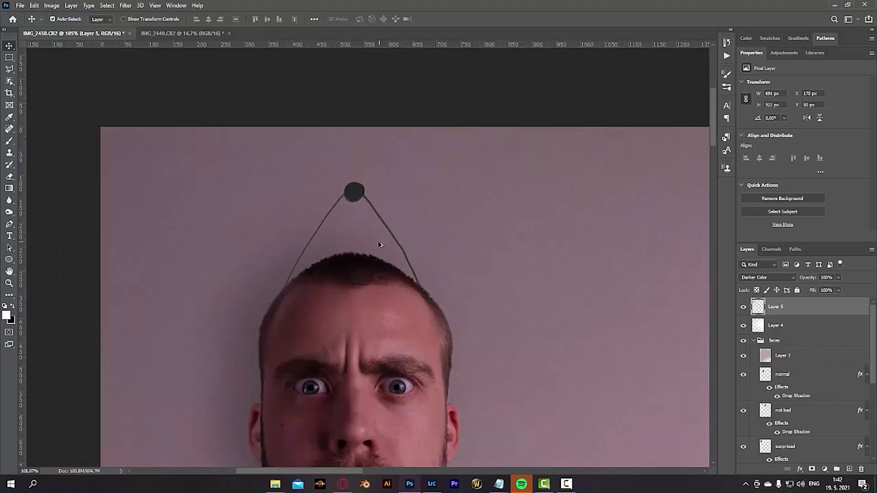
scroll(379, 244, "down", 5)
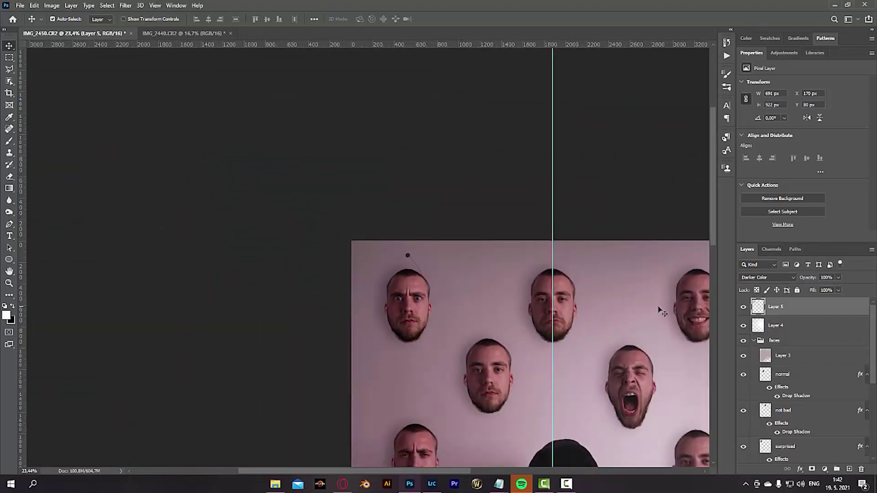
Step: Duplicate the string layer five times for the other faces
key("ctrl+j")
key("ctrl+j")
key("ctrl+j")
key("ctrl+j")
key("ctrl+j")
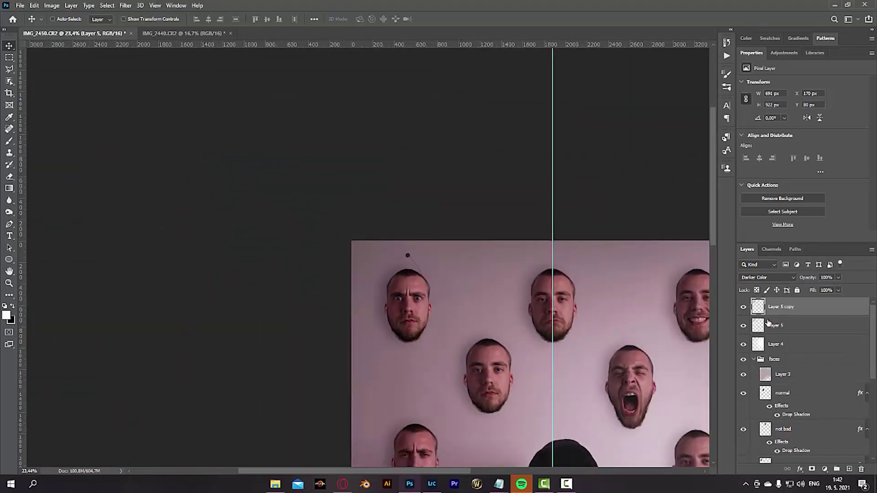
scroll(770, 346, "down", 5)
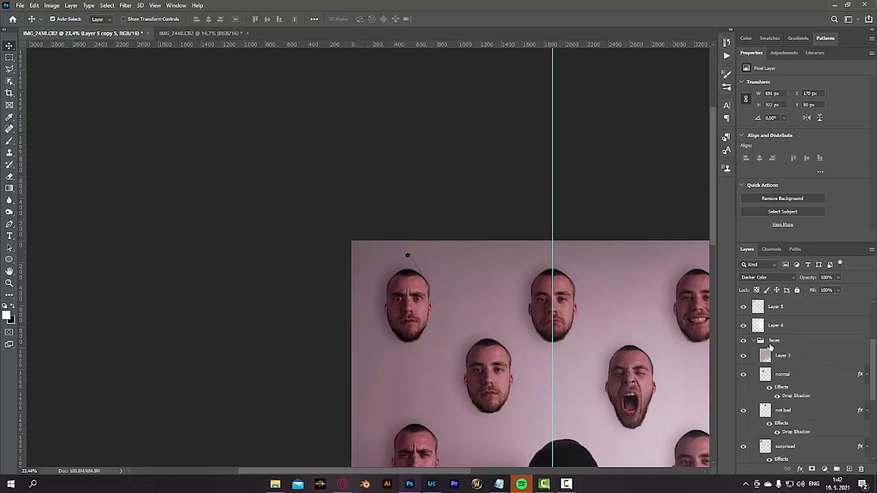
scroll(781, 349, "up", 5)
Step: Position one string copy above the top-row frowning face and another above the smiling face
key("ctrl+t")
left_click_drag(435, 286, 578, 285)
key("Return")
scroll(424, 274, "up", 3)
left_click(794, 328)
key("ctrl+t")
left_click_drag(128, 302, 638, 301)
Step: Position one string copy above the neutral face in the middle row and another above the lower-left face
left_click(786, 346)
key("ctrl+t")
left_click_drag(183, 297, 476, 388)
left_click(786, 363)
scroll(477, 365, "down", 4)
left_click(783, 382)
left_click_drag(183, 160, 194, 366)
key("Return")
Step: Place the remaining string copy above the screaming face
left_click(782, 400)
key("ctrl+t")
left_click_drag(184, 175, 570, 389)
key("Return")
key("ctrl+z")
Step: Erase the parts of the string copies that overlap the faces
left_click(785, 307)
left_click(784, 326)
left_click(777, 344)
left_click(784, 363)
key("e")
scroll(508, 313, "down", 1)
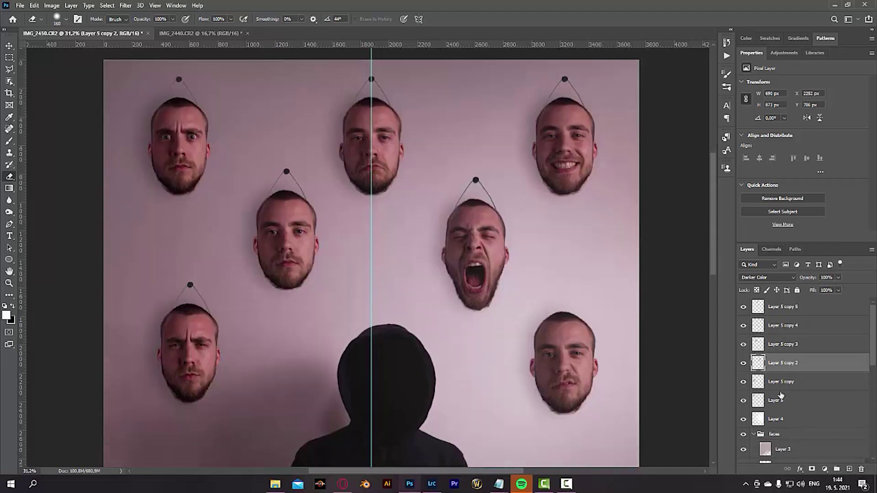
Step: Duplicate a string layer once more and position the copy above the lower-right face
left_click(777, 400)
scroll(467, 318, "down", 3)
left_click(800, 348)
key("ctrl+j")
key("ctrl+t")
left_click_drag(401, 189, 538, 342)
key("Return")
Step: Group all the string layers and move the group below the faces group in the layer stack
left_click(777, 418)
left_click(783, 307, "shift")
key("ctrl+g")
left_click(760, 333)
left_click(754, 333)
left_click_drag(777, 303, 775, 340)
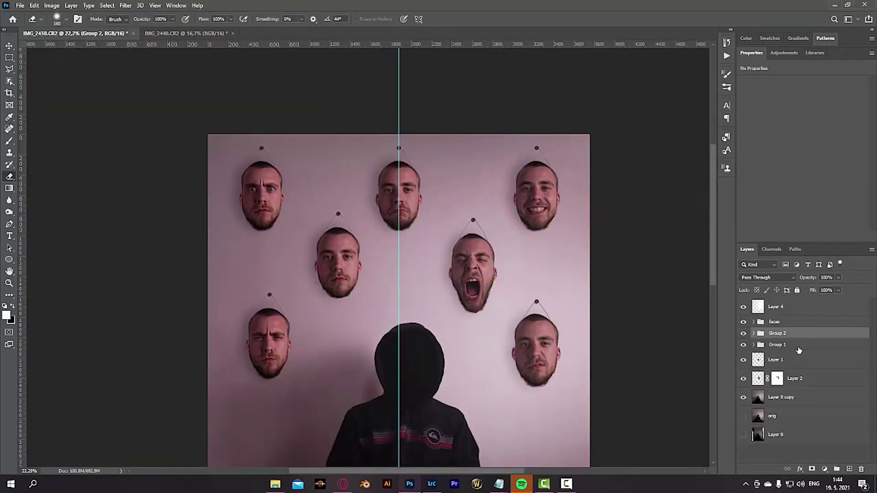
Step: Merge a duplicate of the string group into a single layer and set its blend mode to Darken
key("ctrl+j")
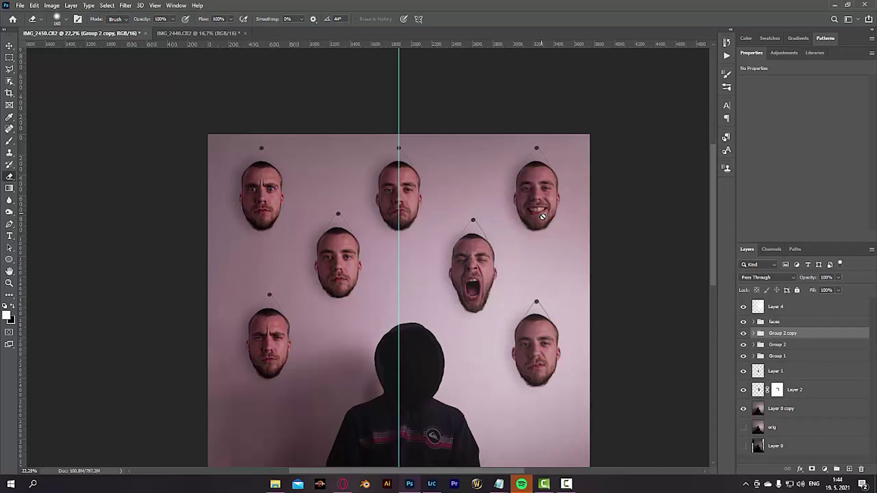
key("ctrl+e")
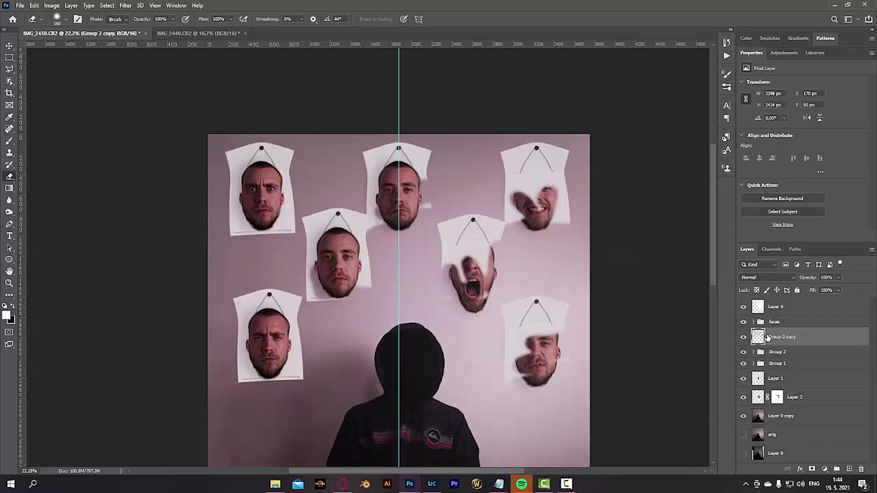
key("ctrl+j")
key("ctrl+e")
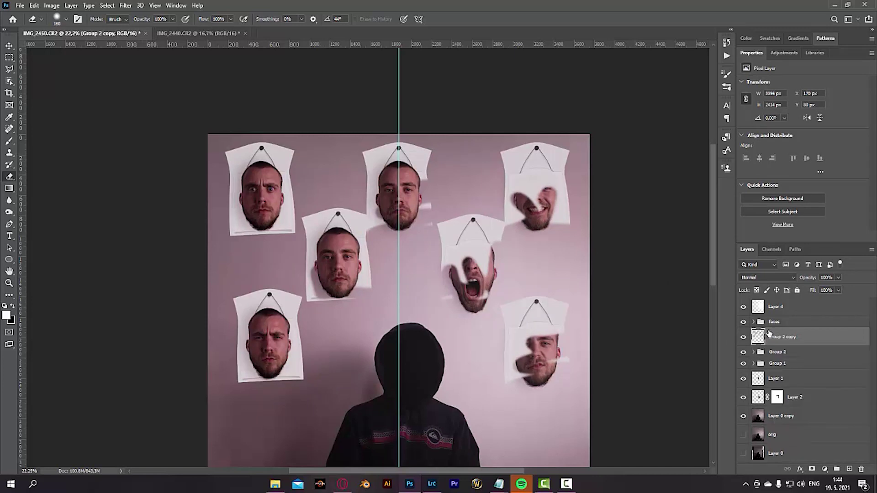
left_click(768, 279)
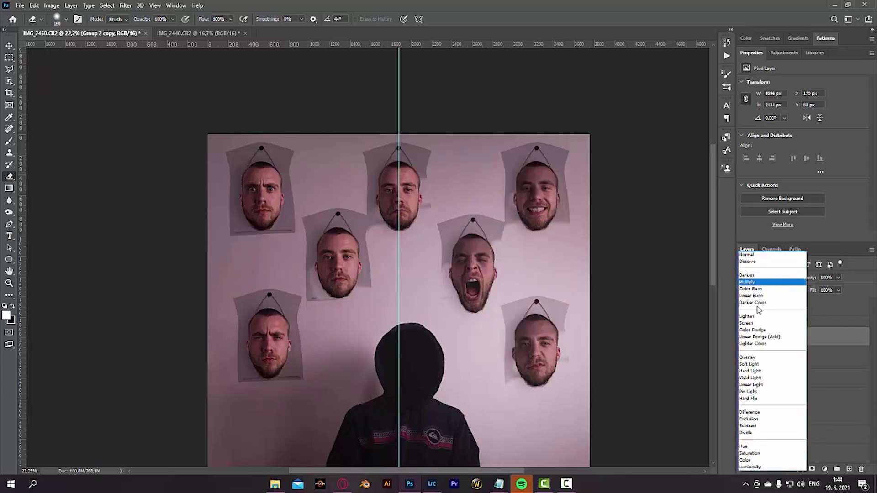
left_click(755, 276)
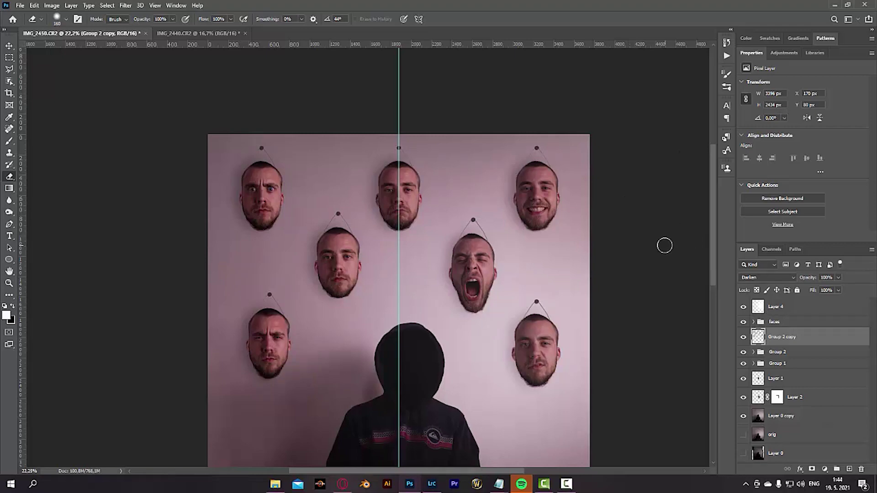
Step: Shift the merged string layer 12 px left to offset it from the original strings as a shadow
scroll(454, 245, "up", 4)
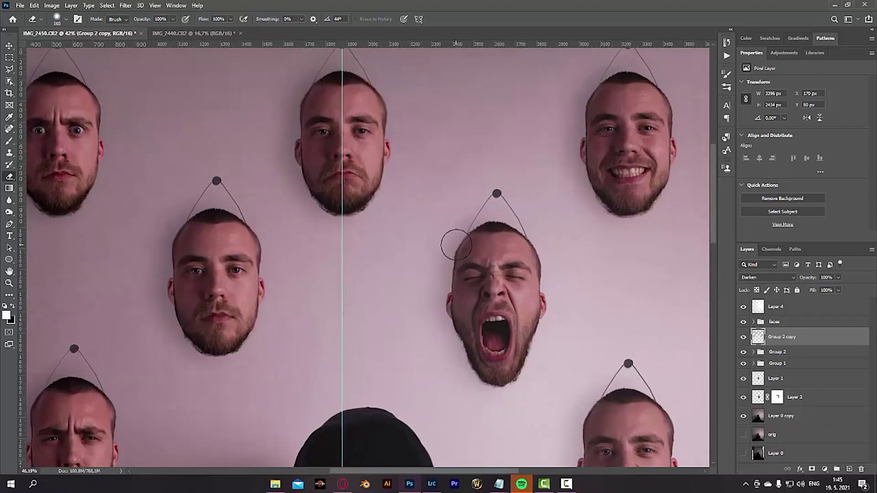
key("v")
key("Left")
key("Left")
key("Left")
key("Left")
key("Left")
key("Left")
key("Left")
key("Left")
key("Left")
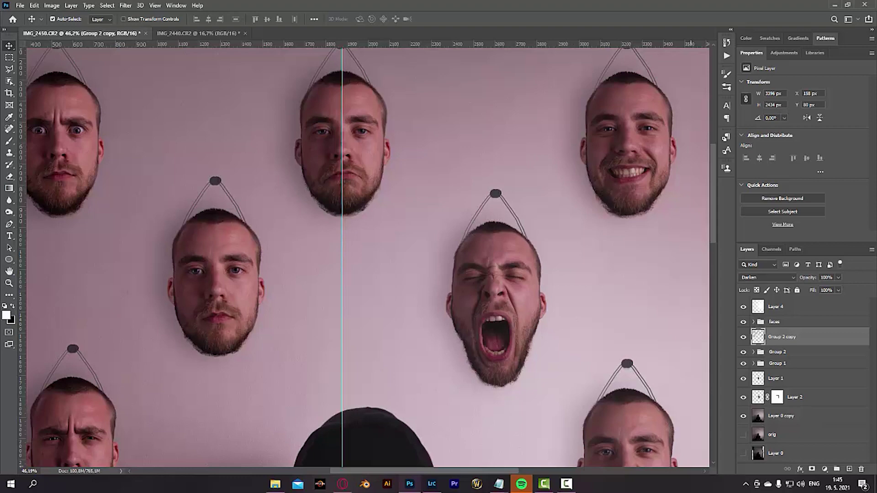
scroll(651, 410, "up", 5)
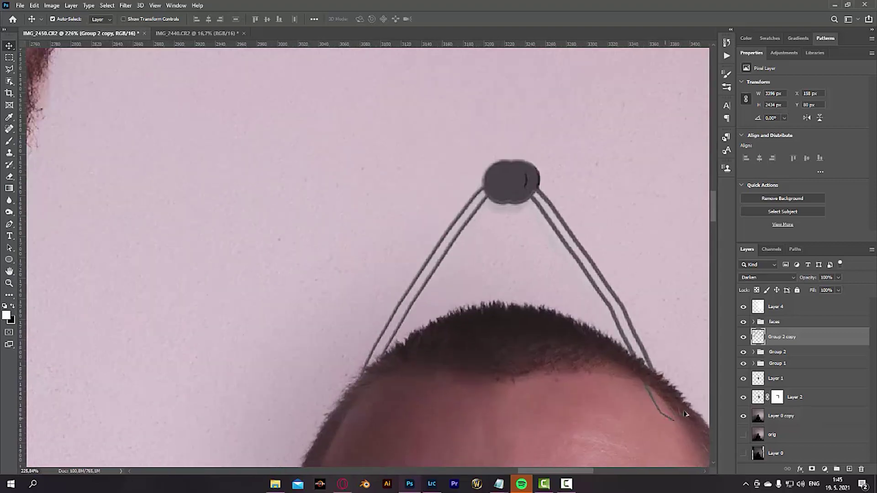
left_click(743, 352)
left_click(744, 352)
Step: Soften the merged string layer with a Gaussian Blur of 2 px radius
scroll(457, 356, "down", 10)
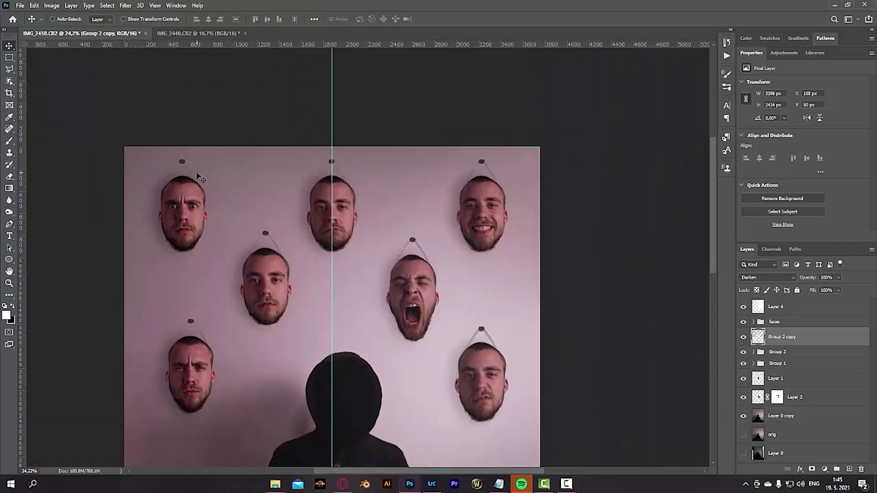
key("ctrl+alt+f")
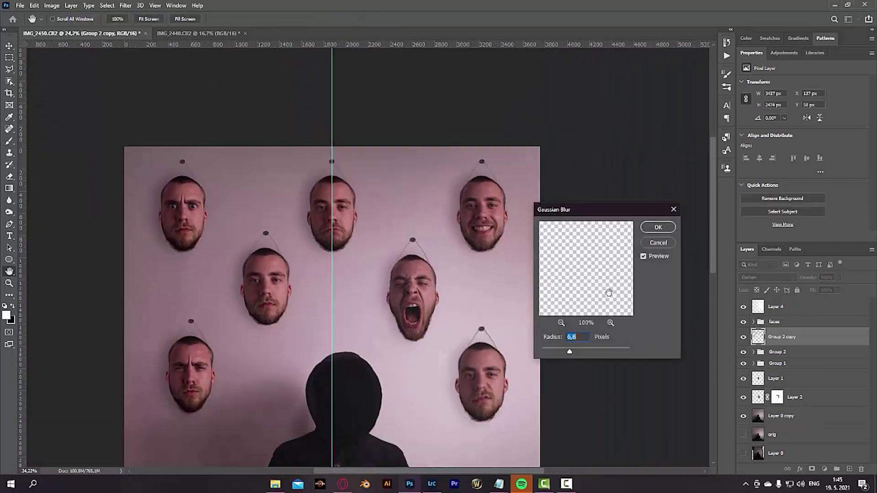
left_click(551, 351)
key("Return")
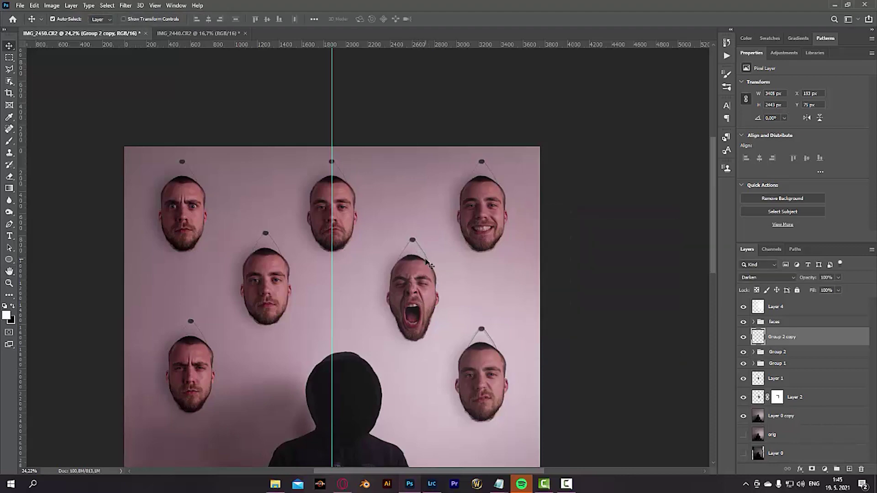
Step: Soften the merged string shadow layer again with a Gaussian Blur of 1.7 px radius
scroll(427, 264, "up", 8)
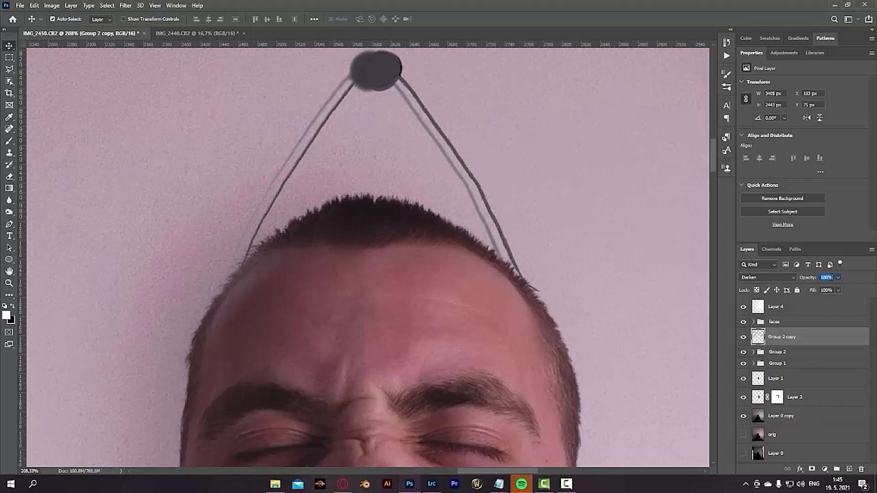
key("ctrl+alt+f")
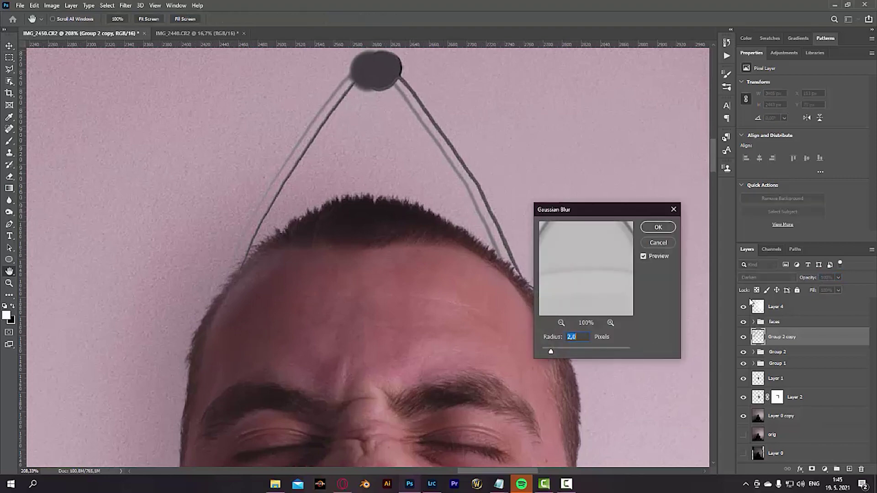
left_click_drag(555, 353, 544, 355)
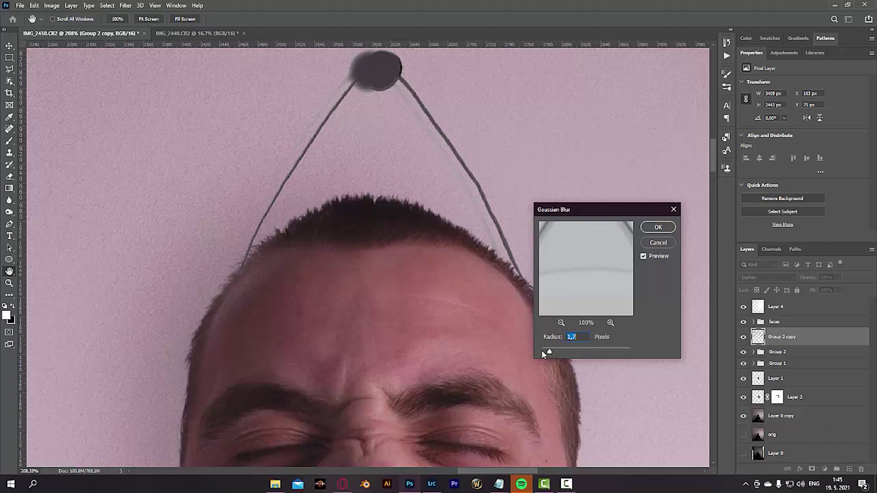
left_click(658, 228)
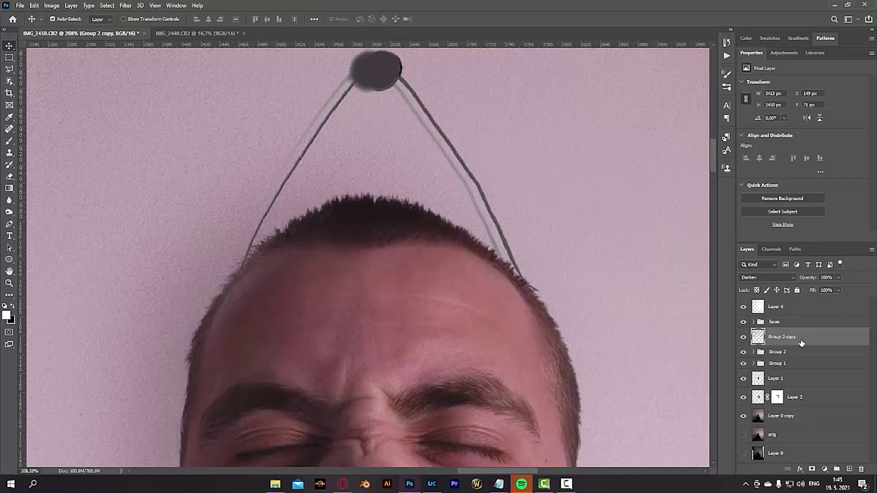
Step: Darken the string shadow layer with Hue/Saturation, setting Lightness to -6
key("ctrl+u")
mouse_move(633, 166)
left_mouse_down()
mouse_move(622, 168)
mouse_move(630, 167)
left_mouse_up()
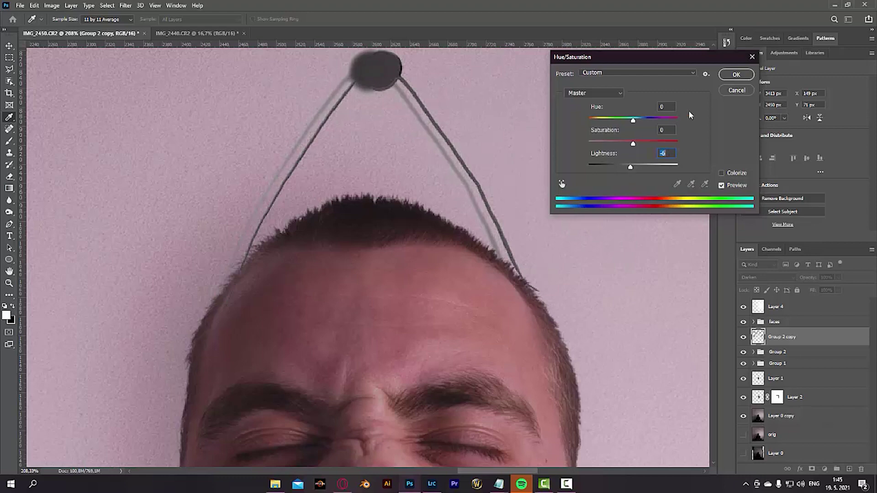
left_click(729, 76)
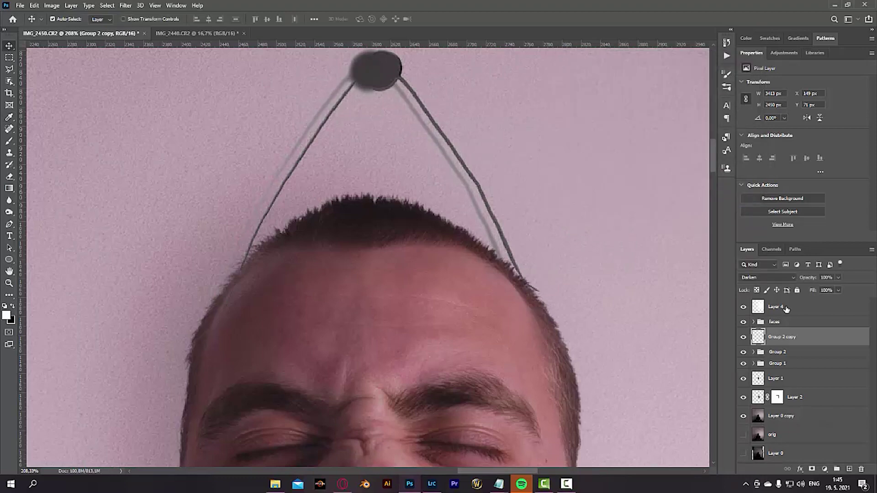
Step: Reduce the string shadow layer's opacity to 50%
left_click(828, 278)
type("50")
key("ctrl+a")
type("80")
key("ctrl+a")
type("50")
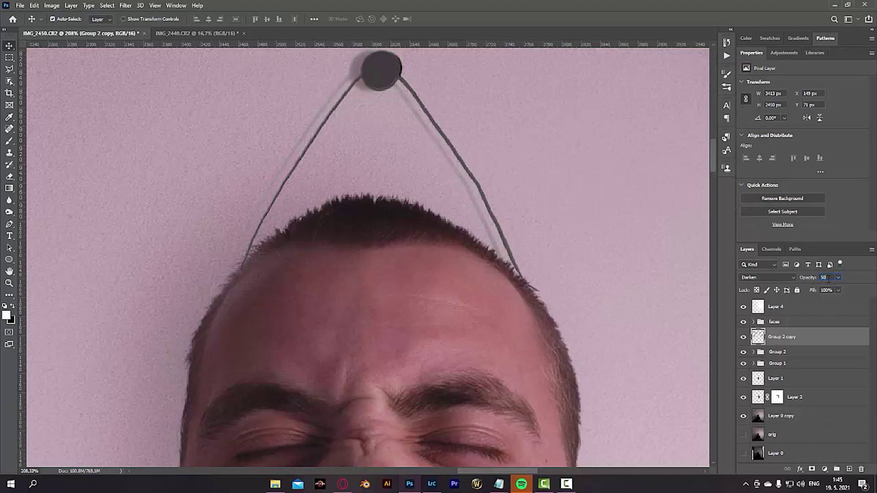
key("ctrl+0")
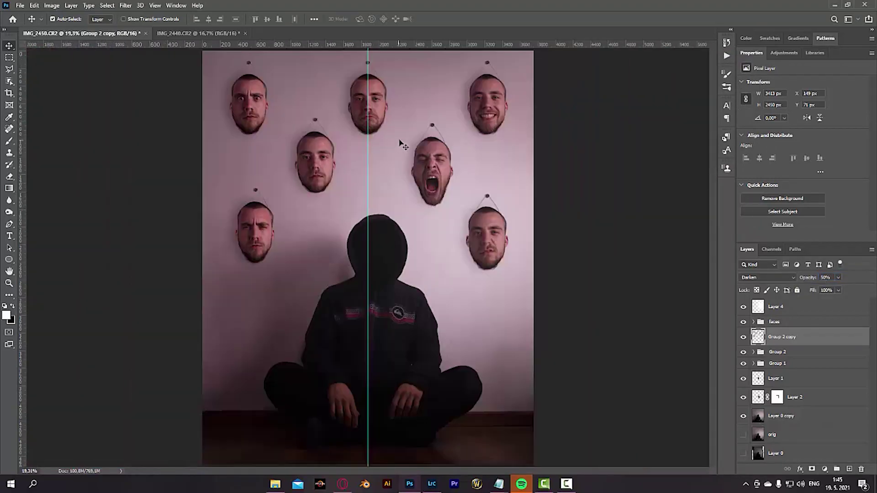
Step: Examine the string shadows around several hanging faces up close and within the whole composition
scroll(446, 212, "up", 6)
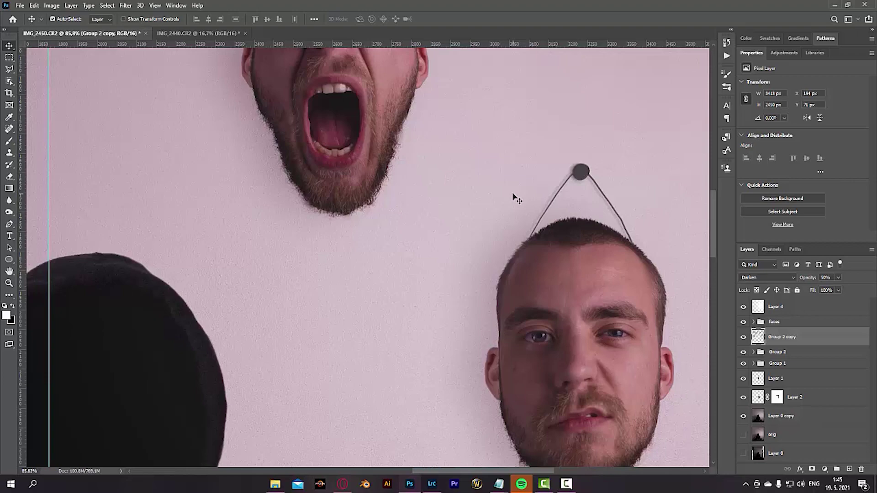
key("ctrl+0")
scroll(503, 198, "up", 5)
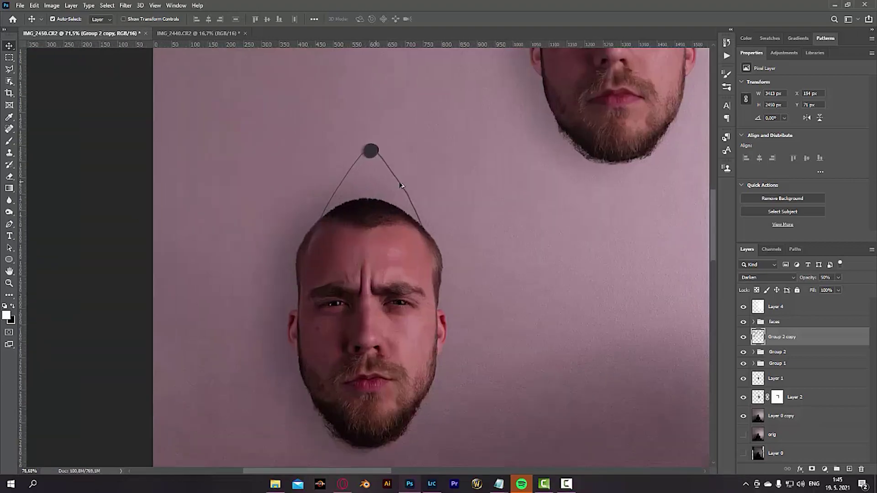
scroll(401, 186, "up", 5)
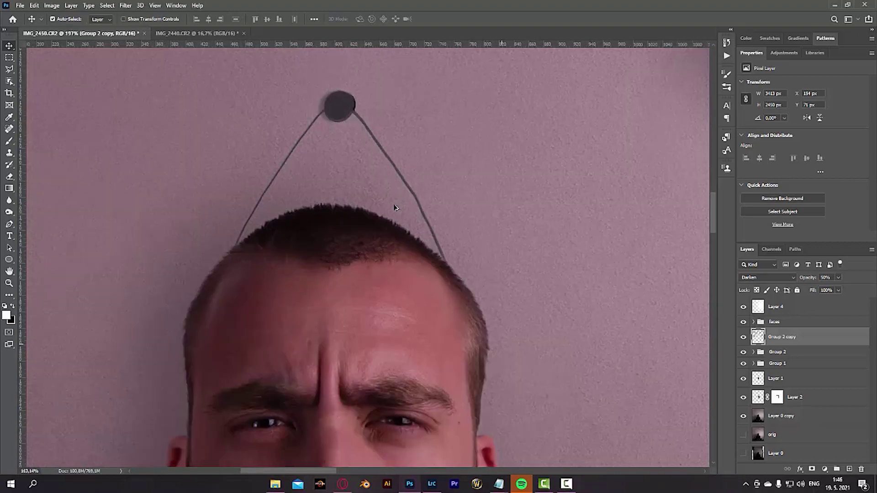
scroll(394, 210, "down", 8)
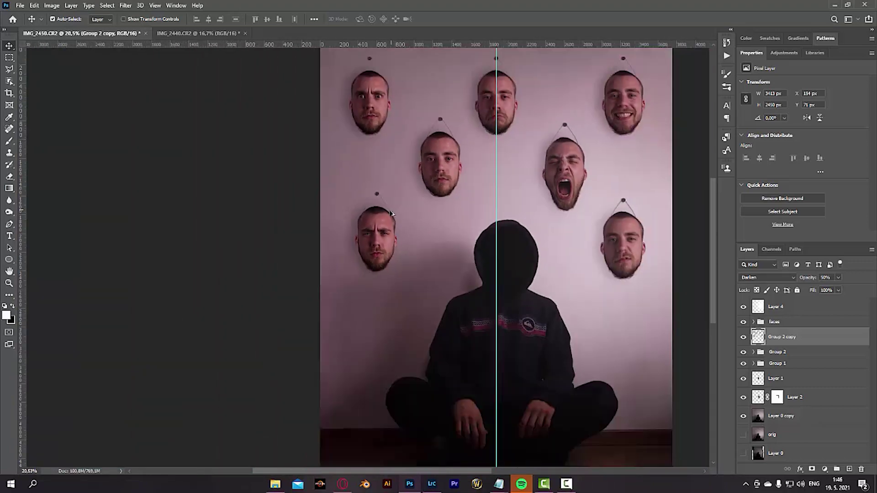
scroll(411, 196, "down", 2)
scroll(394, 193, "up", 3)
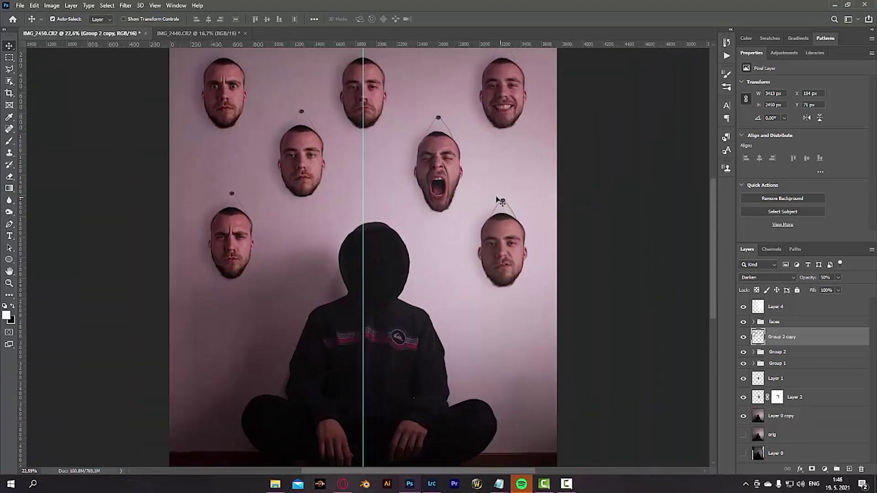
scroll(399, 173, "up", 2)
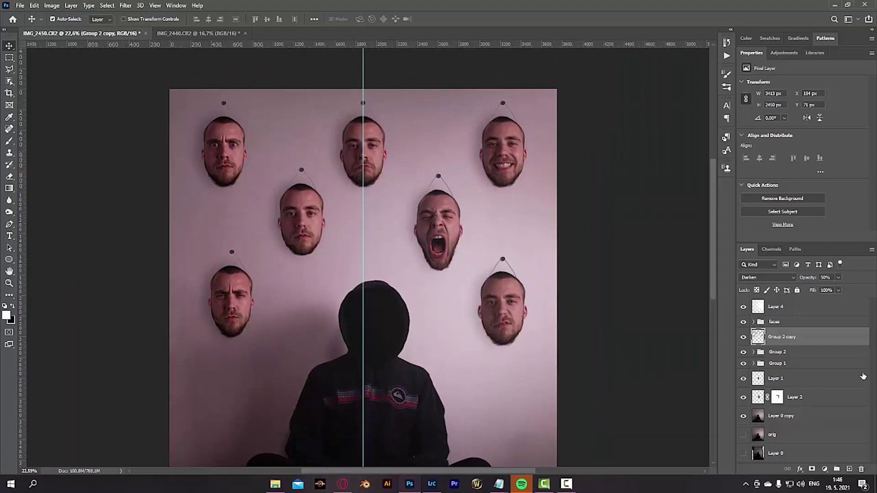
Step: Group the string shadow layer with Group 2 and name the new group hangers
left_click(779, 353, "shift")
key("ctrl+g")
double_click(779, 334)
type("Hangers")
key("Return")
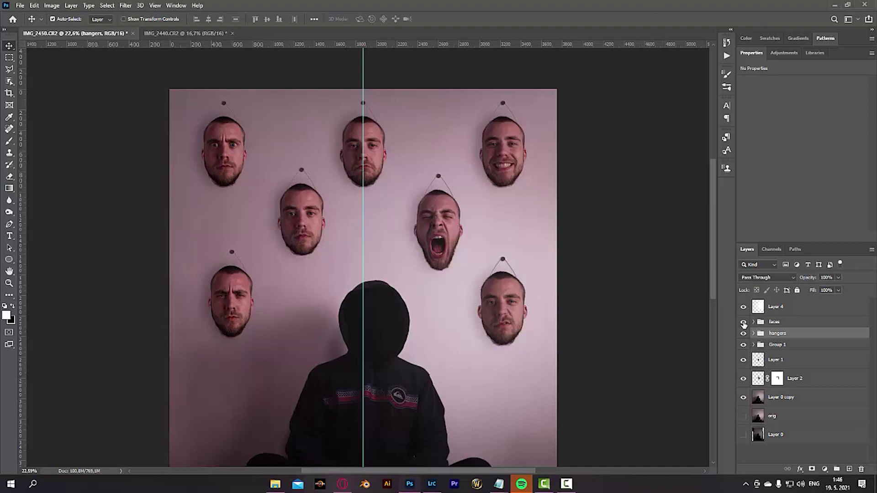
Step: Compare the composite with and without Layer 4, and check the seated figure's centring against the vertical guide
left_click(743, 308)
left_click(744, 308)
scroll(502, 302, "down", 4)
scroll(402, 325, "up", 4)
scroll(394, 327, "down", 1)
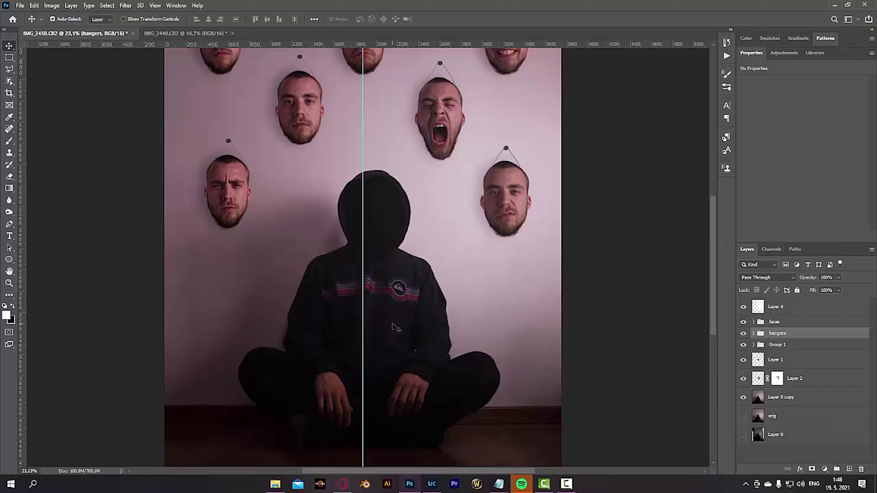
scroll(407, 348, "down", 1)
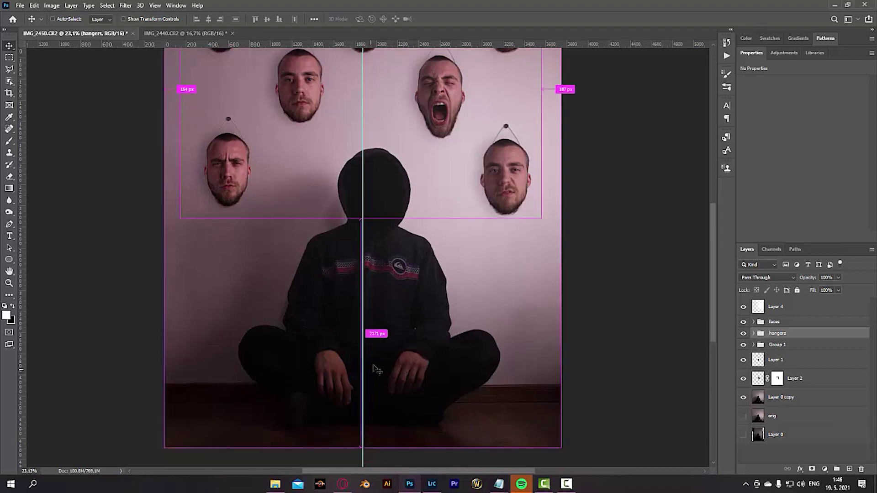
key("ctrl+semicolon")
key("ctrl+0")
scroll(389, 352, "up", 3)
key("ctrl+semicolon")
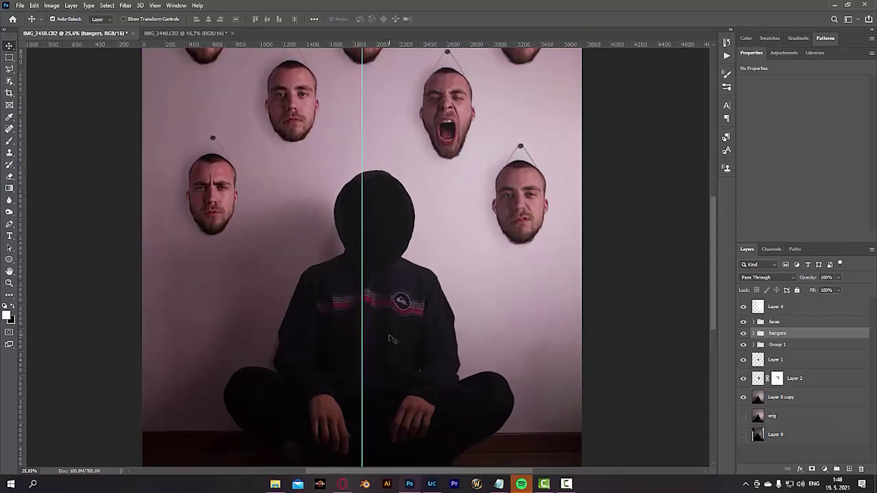
scroll(396, 339, "down", 2)
Step: Hide the faces, hangers and Group 1 groups so only the figure and the wall remain
key("m")
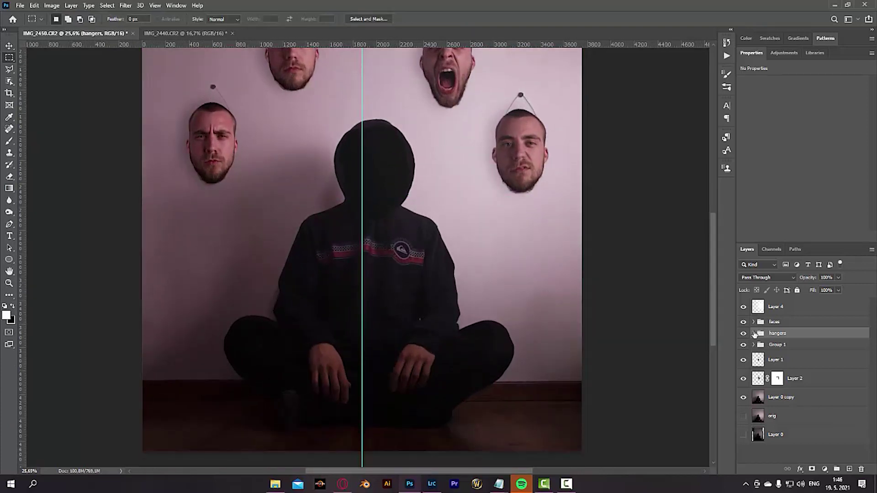
left_click(744, 322)
left_click(743, 337)
left_click(743, 345)
Step: Try to select the image from just above the hood to the floor and shift that area of the three figure layers about 90 px left
left_click_drag(222, 111, 244, 289)
key("ctrl+d")
left_click_drag(117, 97, 638, 475)
scroll(626, 427, "up", 2)
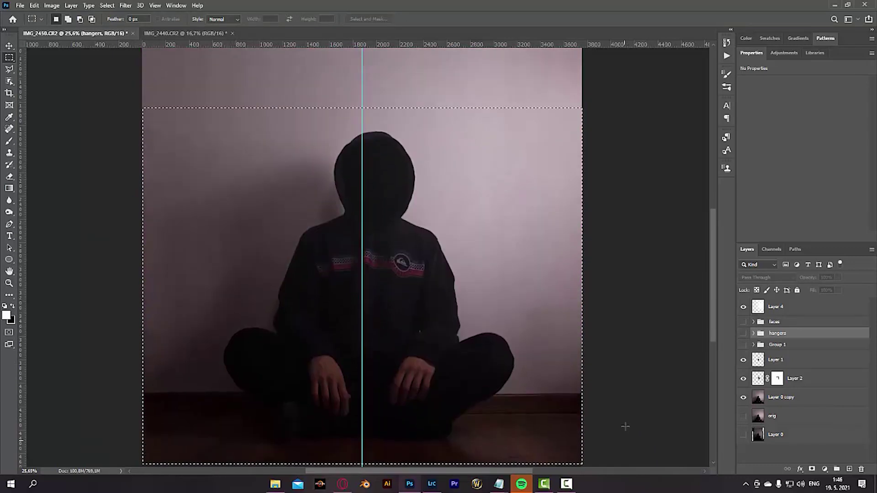
key("v")
left_click(786, 397)
left_click(785, 361, "shift")
key("shift+Left")
key("shift+Left")
key("shift+Left")
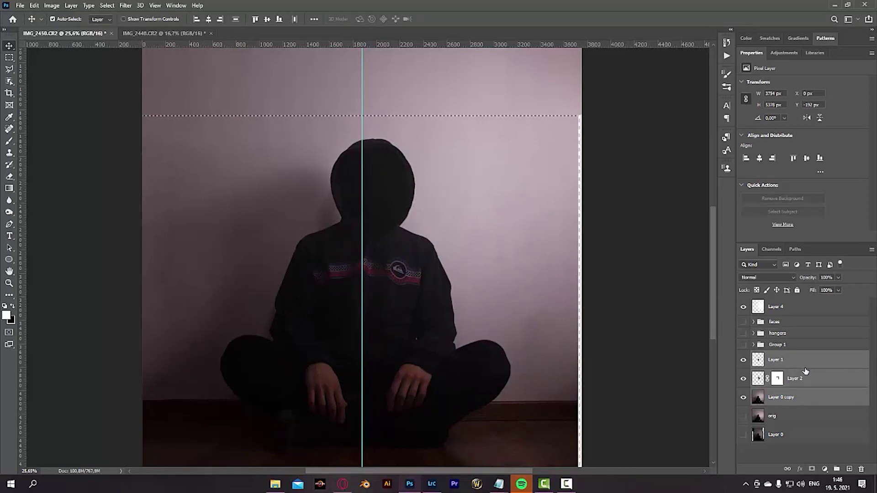
key("shift+Left")
key("shift+Left")
key("shift+Left")
key("shift+Left")
key("shift+Left")
key("shift+Left")
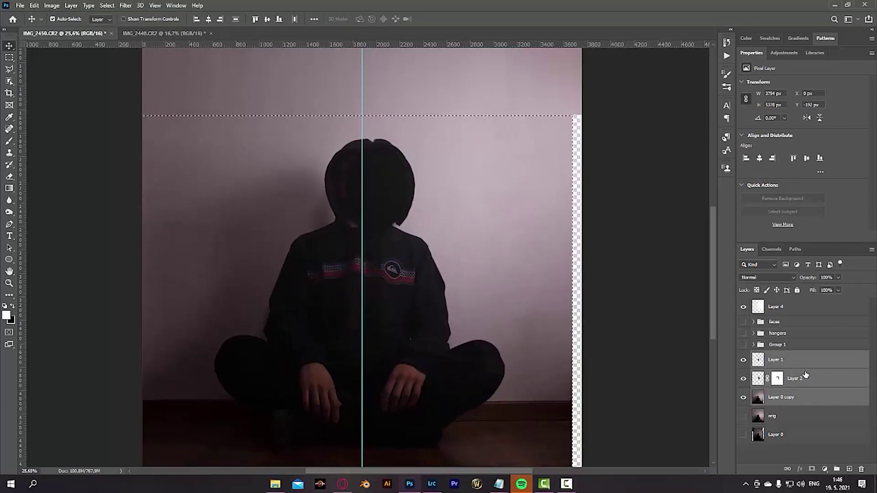
key("ctrl+d")
Step: Try to realign the hood by shifting Layer 1 and Layer 2 about 80 px left
left_click(813, 378)
left_click(799, 365, "shift")
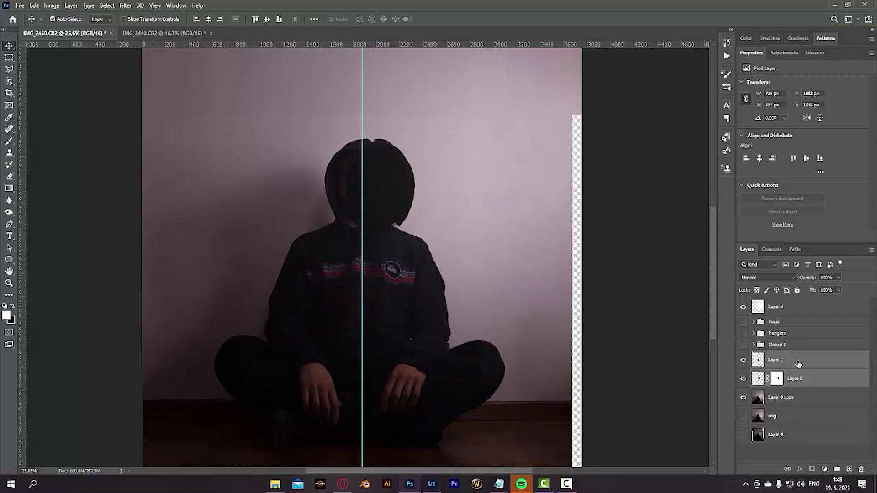
key("shift+Left")
key("shift+Left")
key("shift+Left")
key("shift+Left")
key("shift+Left")
key("shift+Left")
key("shift+Left")
key("shift+Left")
key("shift+Left")
key("shift+Left")
key("shift+Left")
key("shift+Right")
key("shift+Right")
key("shift+Right")
Step: Try to shift Layer 1, Layer 2 and Layer 0 copy together 20 px left
left_click(784, 391, "shift")
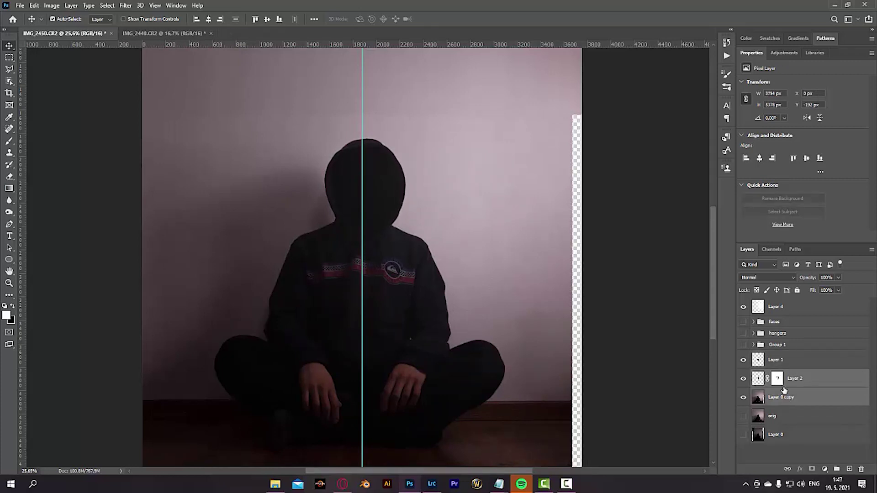
left_click(784, 362, "ctrl")
key("shift+Left")
key("shift+Left")
scroll(492, 275, "down", 4)
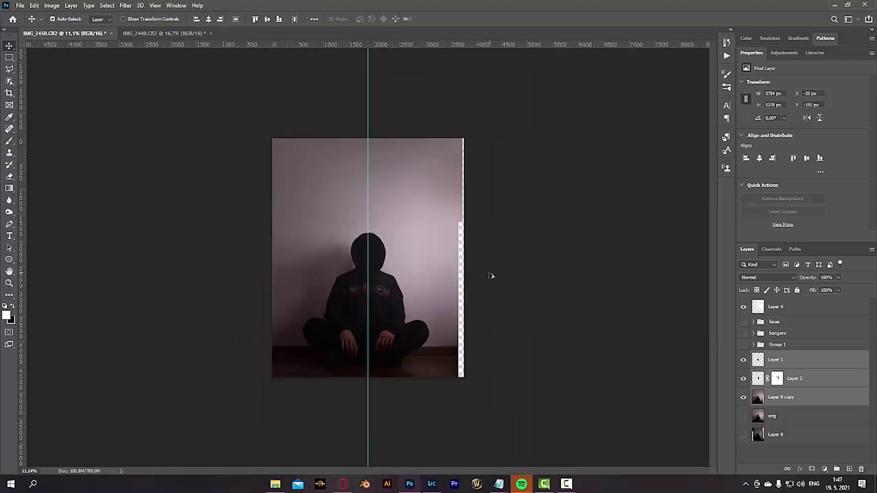
scroll(489, 274, "up", 1)
Step: Undo the partial shifts of the figure and hood layers
key("ctrl+z")
key("ctrl+z")
key("ctrl+z")
key("ctrl+z")
key("ctrl+z")
Step: Shift Layer 0 copy, Layer 2 and Layer 1 together 100 px left to centre the figure
left_click(794, 401)
left_click(791, 367, "shift")
key("shift+Left")
key("shift+Left")
key("shift+Left")
key("shift+Left")
key("shift+Left")
key("shift+Left")
key("shift+Left")
key("shift+Left")
key("shift+Left")
key("shift+Left")
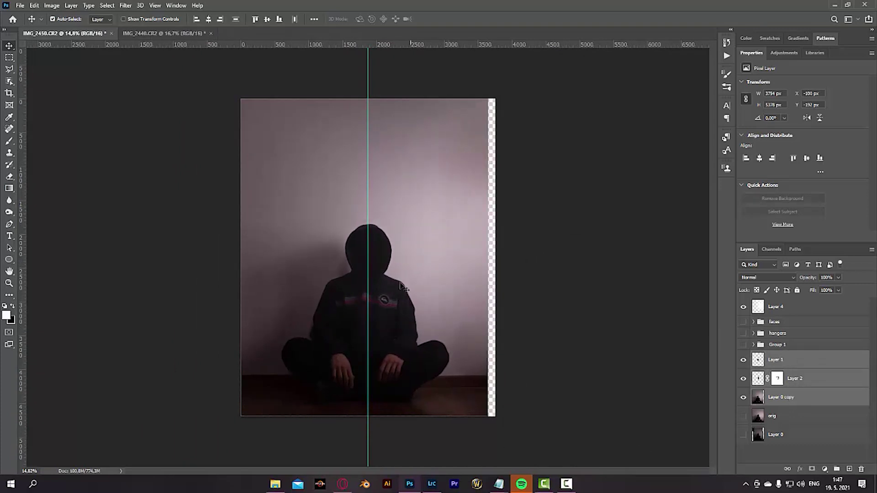
Step: Remove the old vertical guide and create a new guide layout with two columns, no rows and an empty gutter
left_click_drag(368, 82, 113, 34)
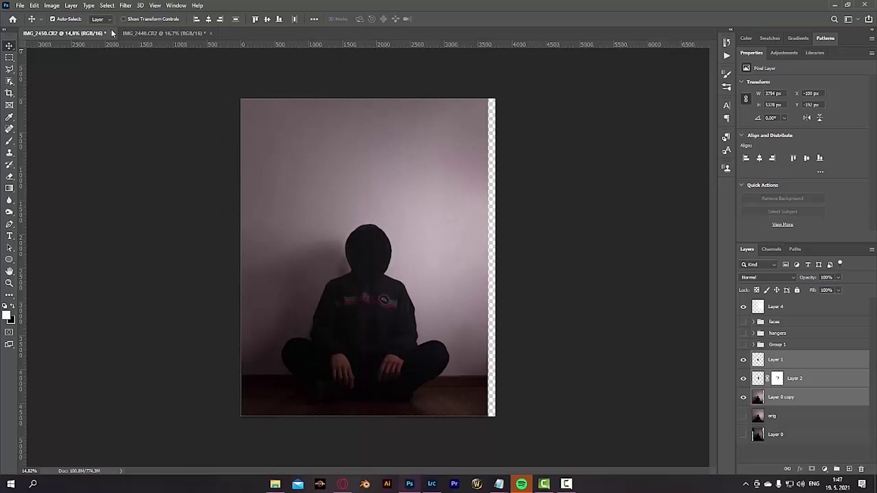
left_click(175, 5)
mouse_move(155, 5)
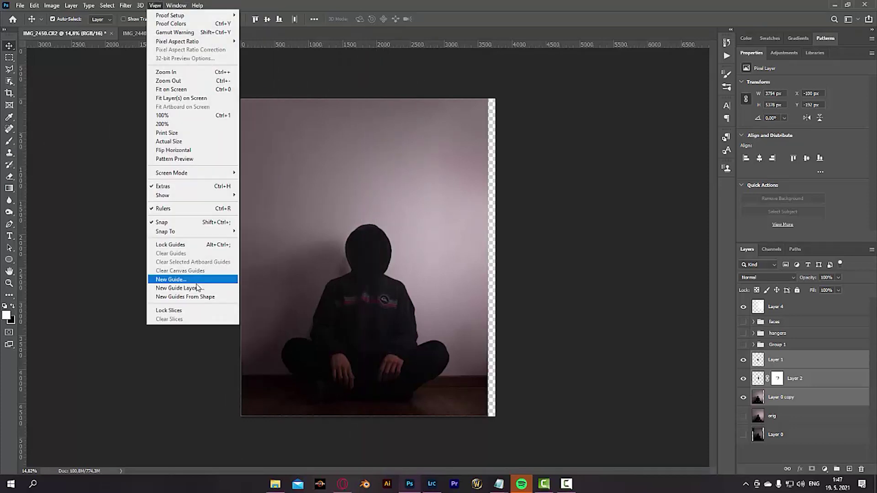
left_click(196, 280)
left_click(462, 162)
left_click(155, 5)
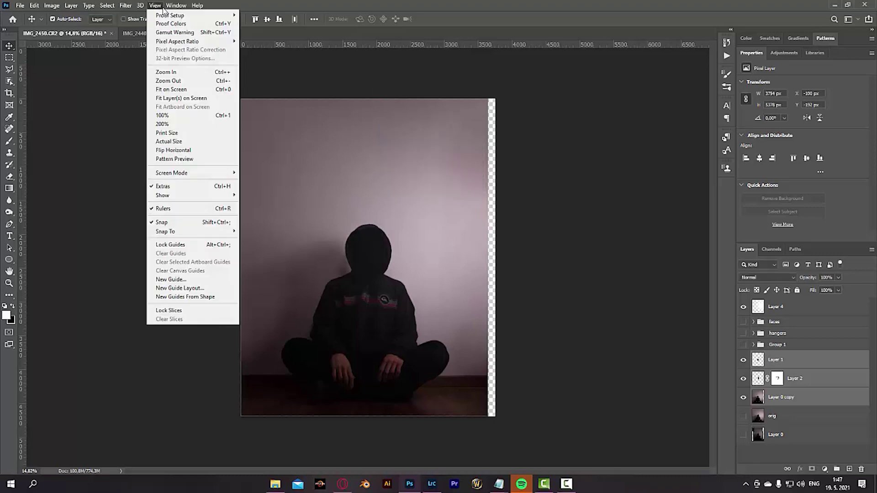
left_click(194, 289)
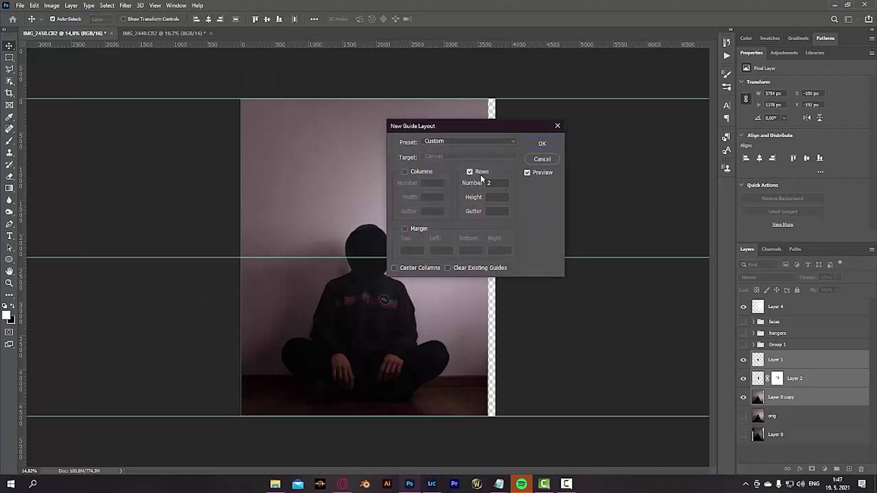
left_click(405, 172)
left_click(469, 172)
key("BackSpace")
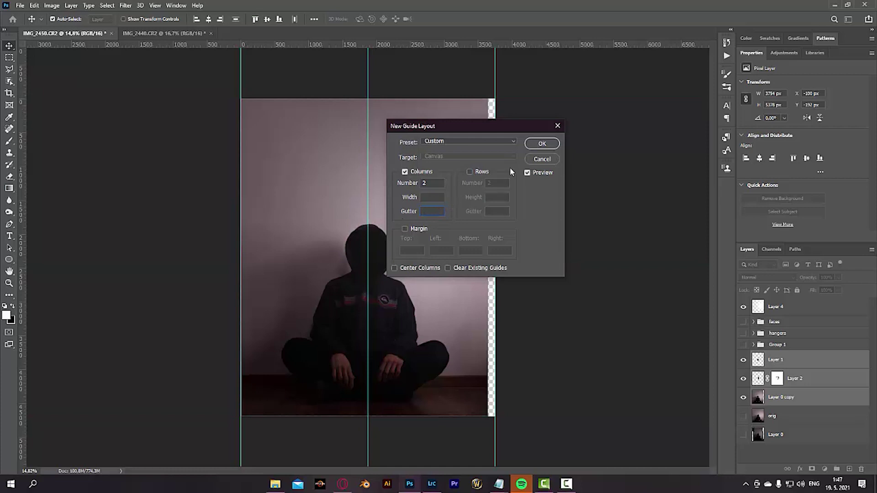
left_click(543, 144)
Step: Fill the transparent strip along the right edge of Layer 0 copy with matching wall and floor using Content-Aware Fill, and deselect
left_click(786, 397)
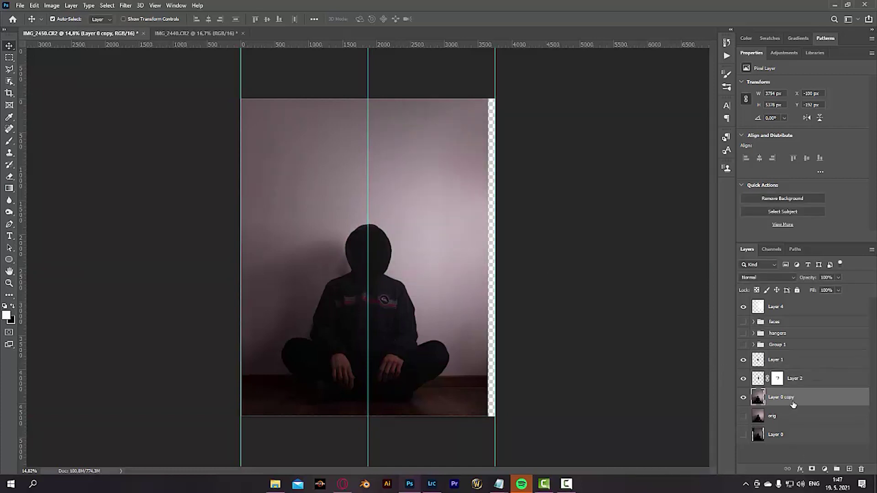
key("m")
left_click_drag(483, 96, 569, 402)
key("shift+F5")
key("Return")
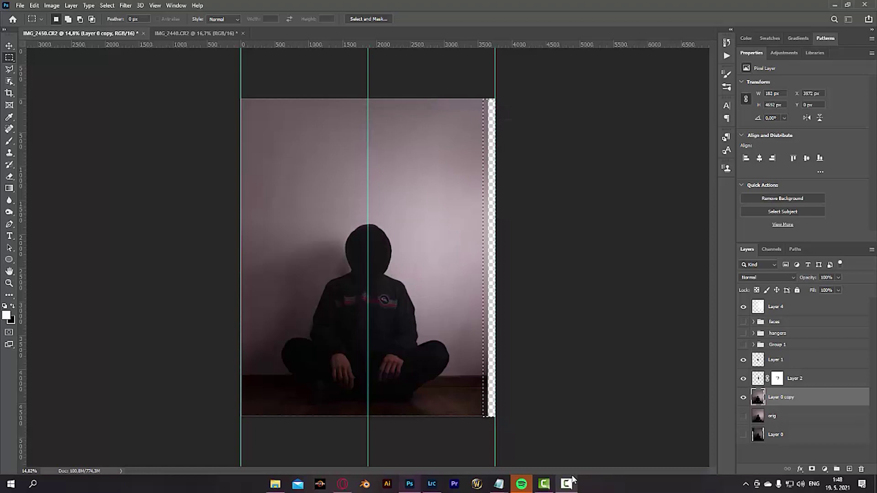
key("ctrl+d")
Step: Retouch small blemishes on the wooden floor and baseboard beside the figure with the Spot Healing Brush on Layer 0 copy
scroll(484, 403, "up", 7)
scroll(390, 370, "down", 3)
scroll(382, 373, "down", 2)
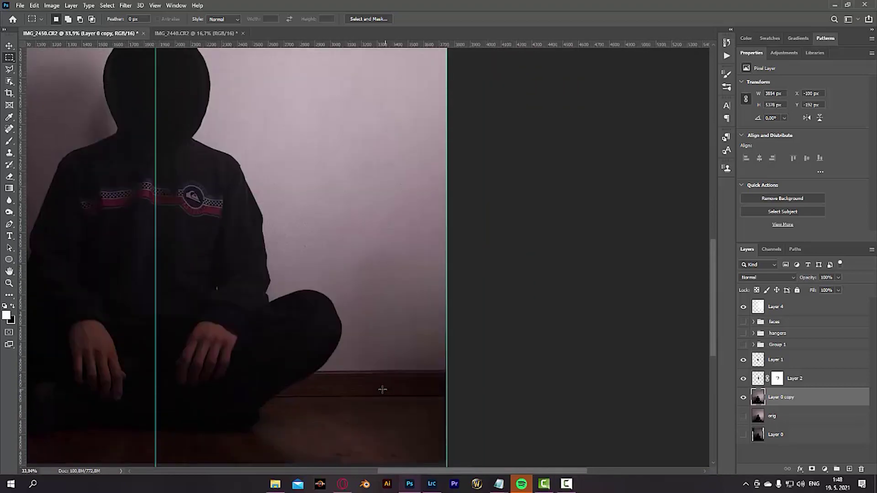
scroll(388, 383, "up", 4)
key("j")
left_click_drag(322, 281, 274, 282)
left_click(290, 190)
left_click(365, 164)
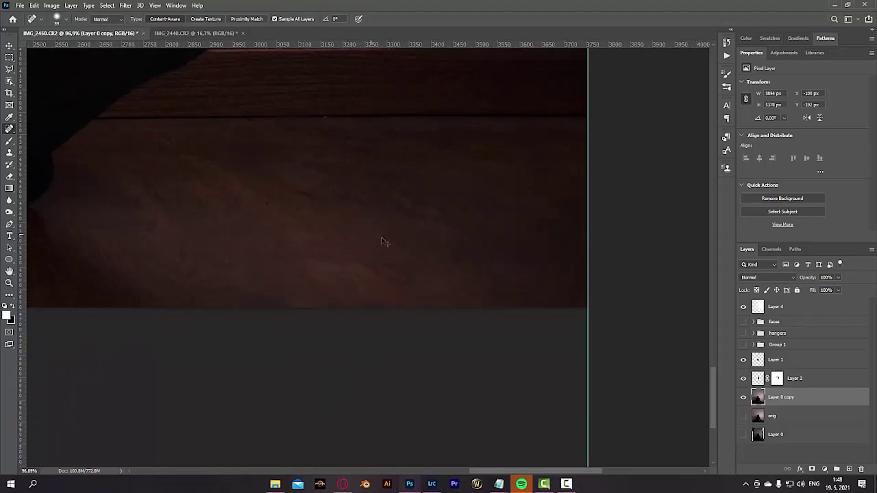
Step: Hide Layer 4 and heal a spot on the dark wooden floor beside the seated figure on Layer 0 copy
left_click(744, 307)
left_click(295, 193)
scroll(293, 250, "down", 3)
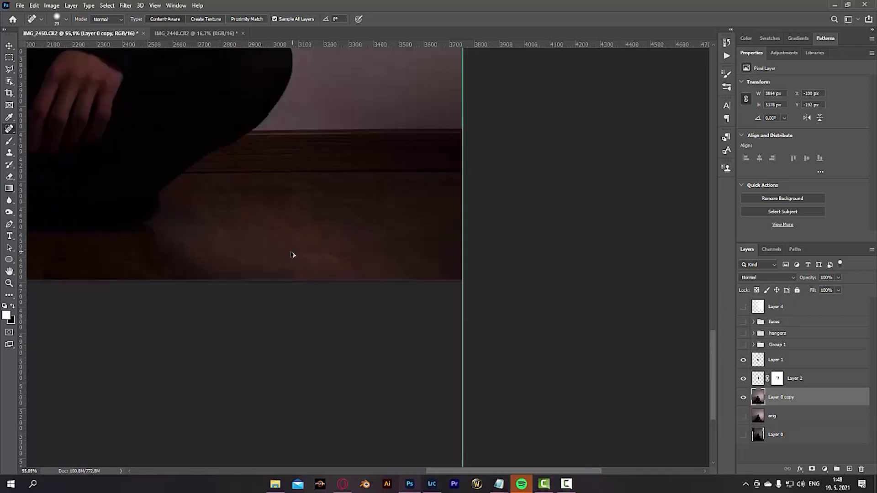
scroll(288, 273, "down", 5)
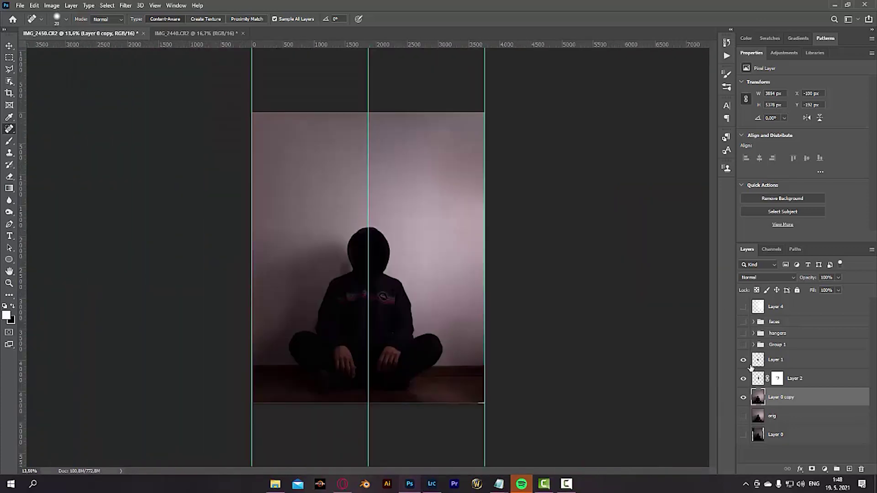
Step: Show Group 1, the hangers and faces groups, and Layer 4 again
left_click_drag(744, 345, 744, 307)
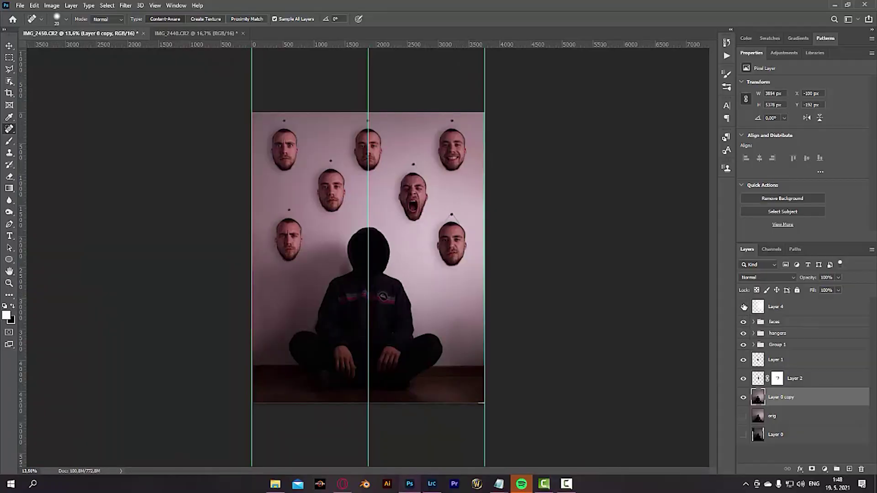
scroll(414, 265, "up", 2)
scroll(414, 265, "down", 1)
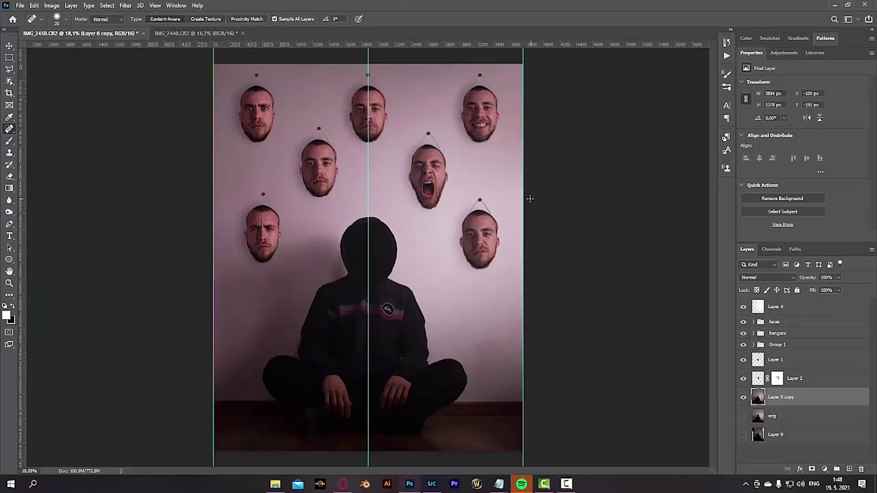
Step: Add a Color Lookup adjustment layer directly above Layer 4
key("v")
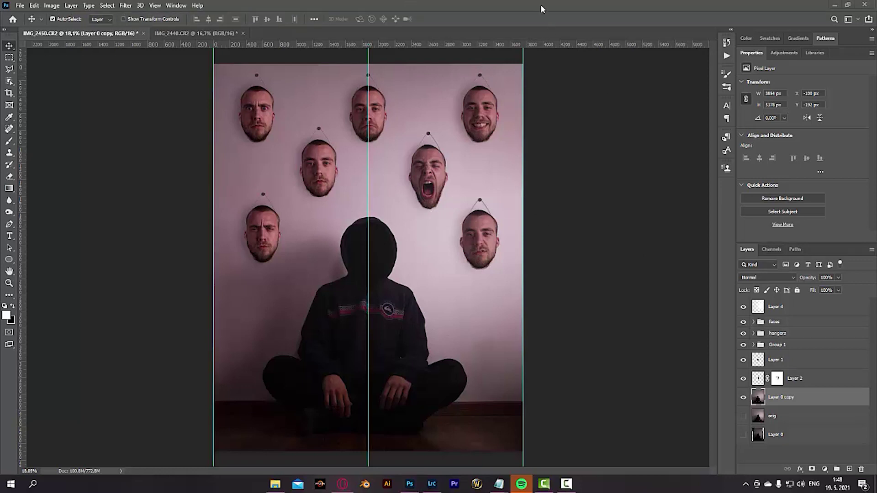
left_click(821, 305)
left_click(825, 469)
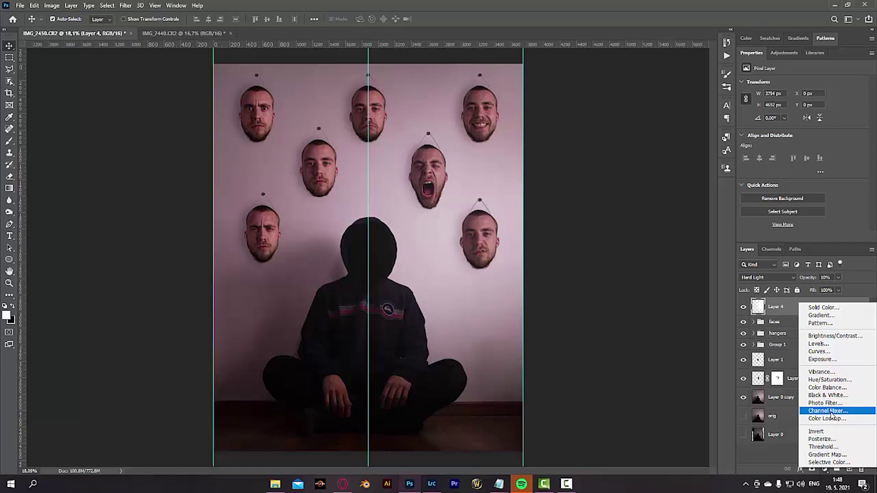
left_click(835, 420)
Step: Try the 3DLUT presets, choose HorrorBlue.3DL for the Color Lookup, and set the layer's opacity to 50%
left_click(804, 84)
left_click(791, 120)
key("Down")
key("Down")
key("Down")
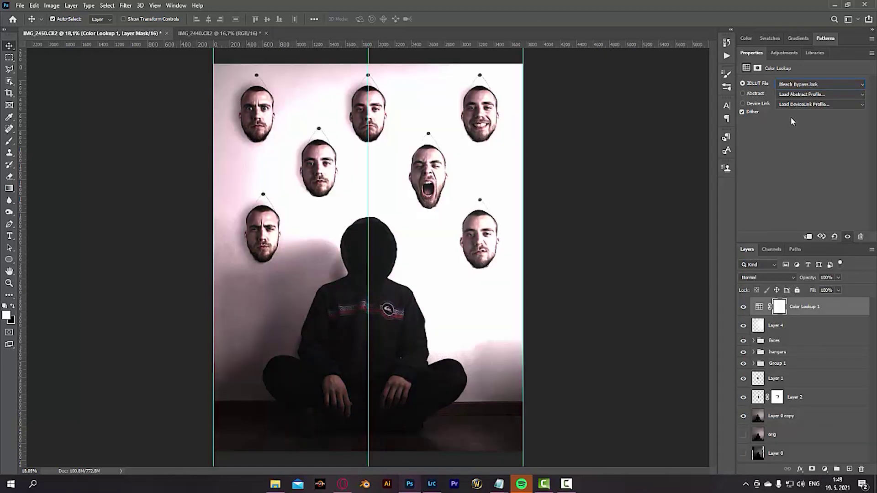
key("Down")
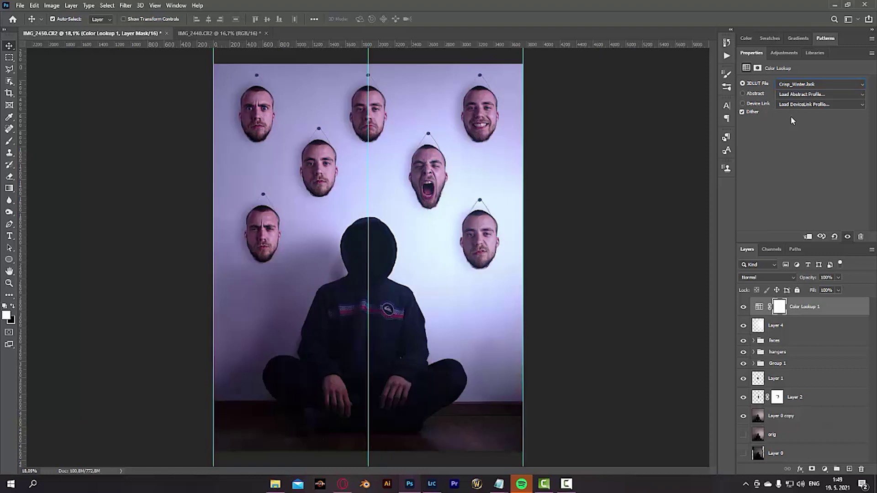
key("Down")
key("Down")
key("Down")
key("Down")
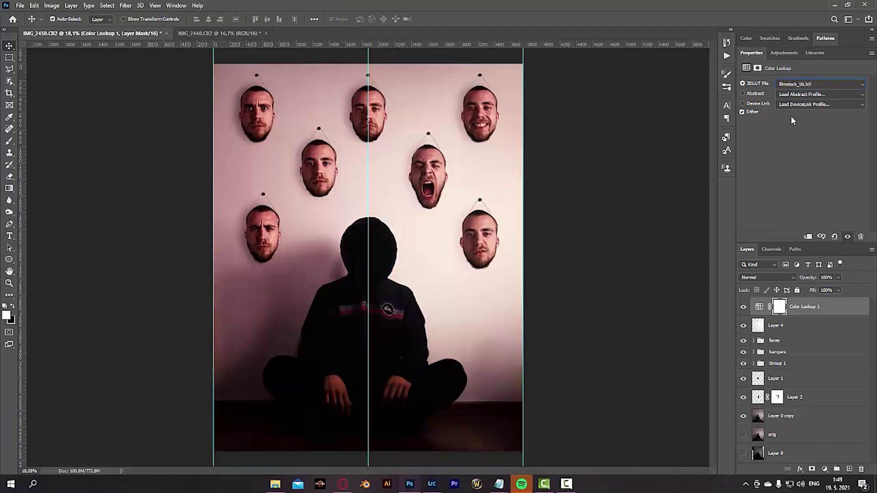
key("Down")
key("Down")
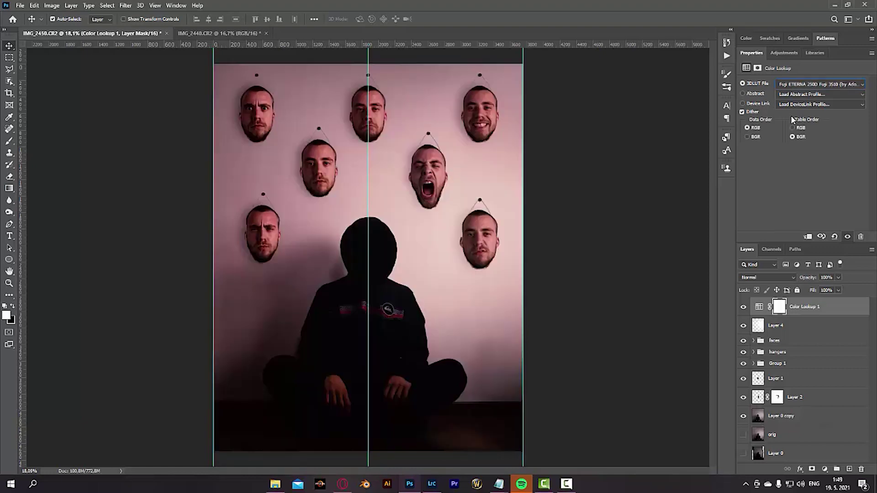
key("Down")
key("Down")
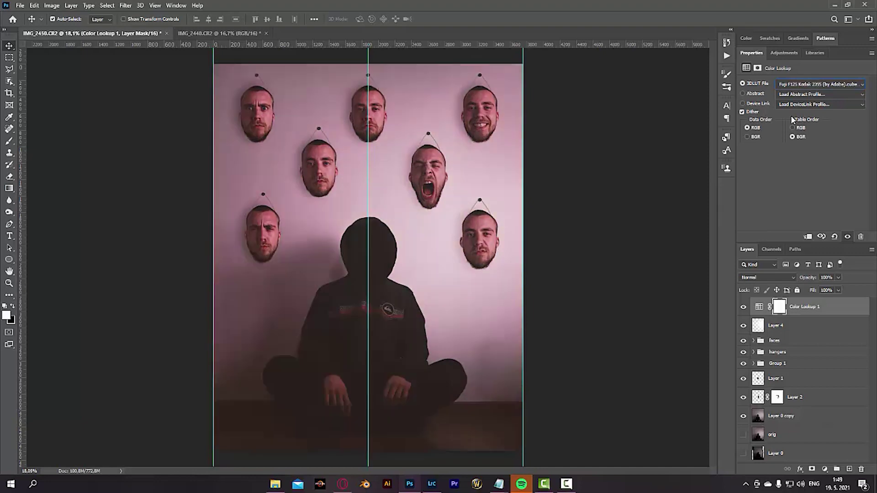
key("Down")
key("Down")
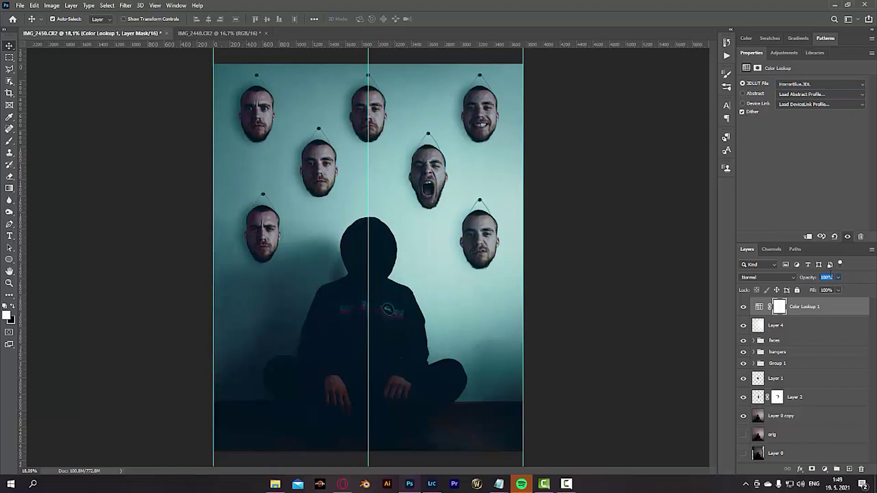
type("30")
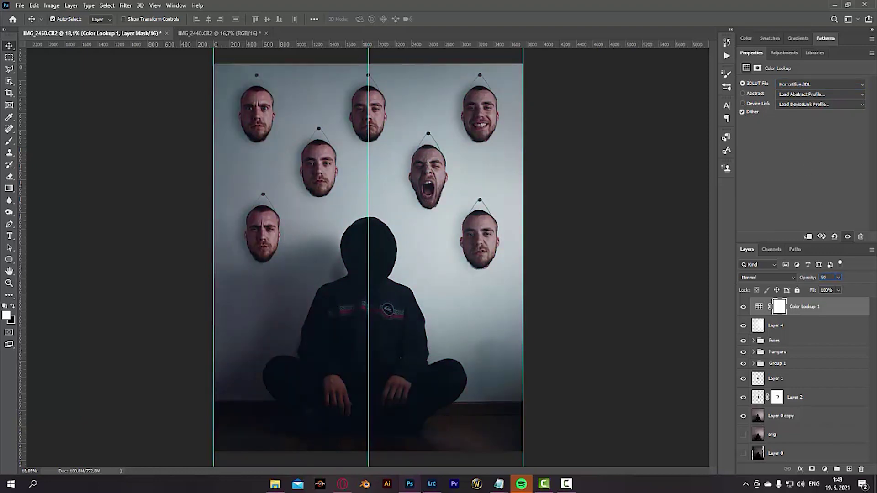
Step: Try a Channel Mixer adjustment with Green at -78 in the Blue output channel, and delete the adjustment layer
left_click(825, 469)
left_click(822, 415)
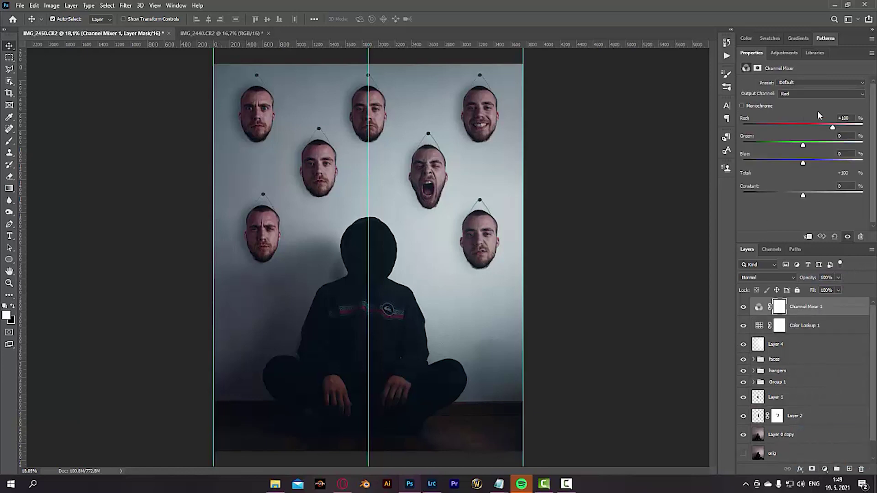
left_click(807, 94)
left_click(806, 117)
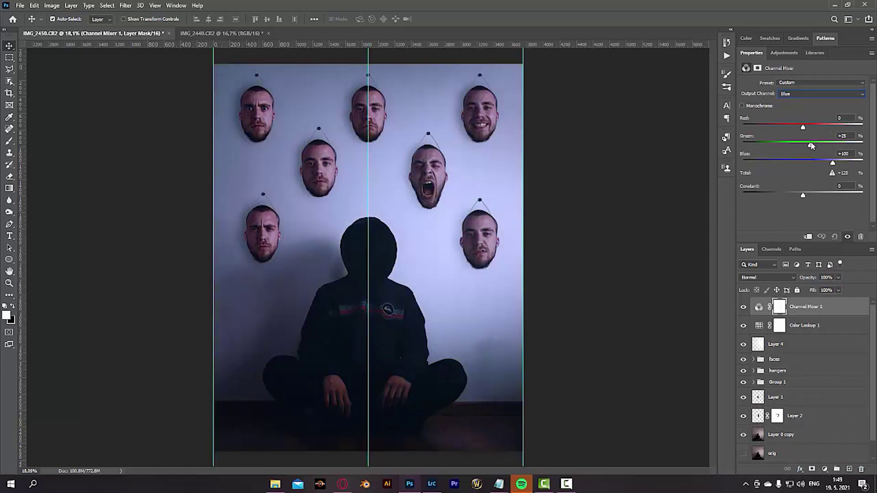
left_click_drag(799, 145, 780, 145)
left_click(810, 323)
left_click(810, 312)
key("Delete")
key("Delete")
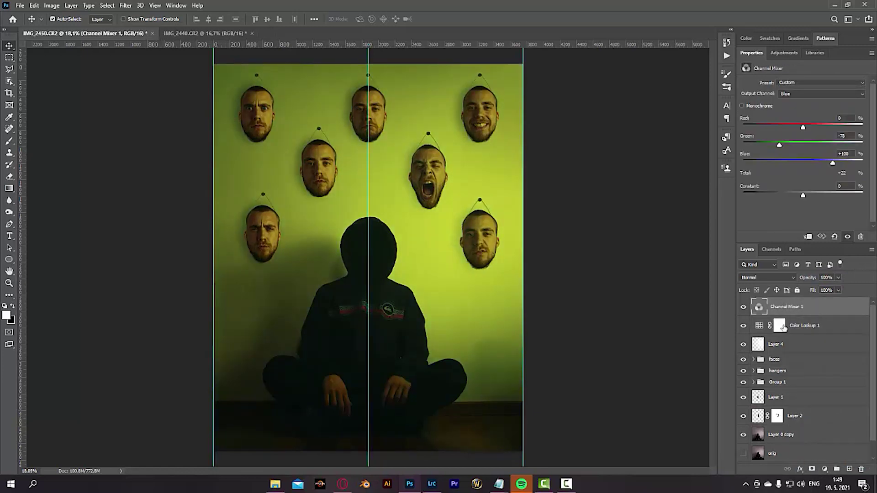
Step: Add a Color Balance adjustment above Color Lookup 1 and shift the highlights slightly toward yellow and cyan
left_click(825, 469)
left_click(822, 384)
left_click(791, 85)
left_click(791, 105)
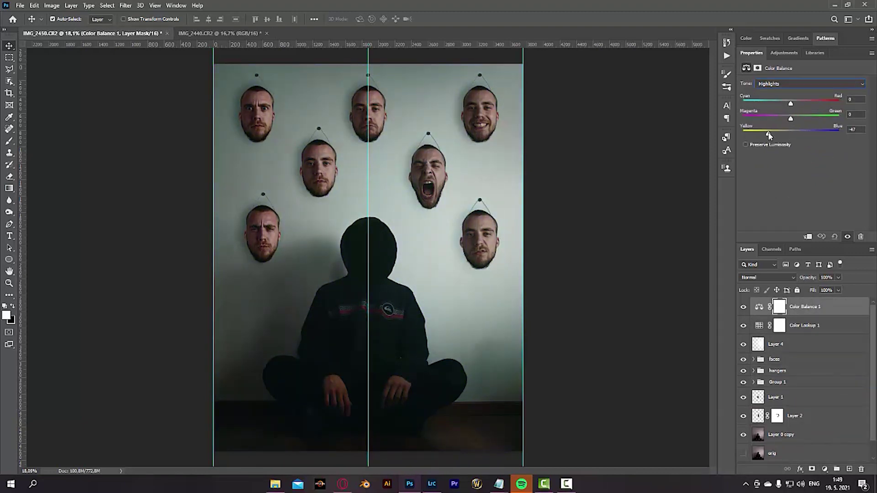
left_click_drag(785, 136, 783, 135)
mouse_move(790, 118)
left_mouse_down()
mouse_move(805, 119)
mouse_move(772, 119)
mouse_move(785, 106)
left_mouse_up()
Step: Set the Color Balance shadows to Cyan–Red -10, Magenta–Green +1 and Yellow–Blue +24
left_click(799, 84)
left_click(796, 91)
left_click_drag(801, 134, 786, 103)
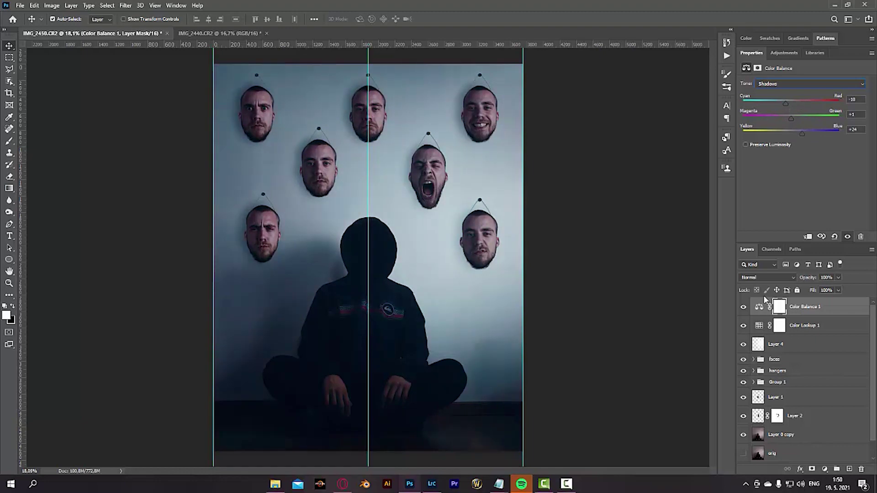
Step: Compare the image with and without Color Balance 1, and try -20 for the shadows' Yellow–Blue value
left_click(743, 307)
left_click(744, 308)
left_click_drag(857, 131, 815, 132)
type("-20")
key("super")
left_click(859, 131)
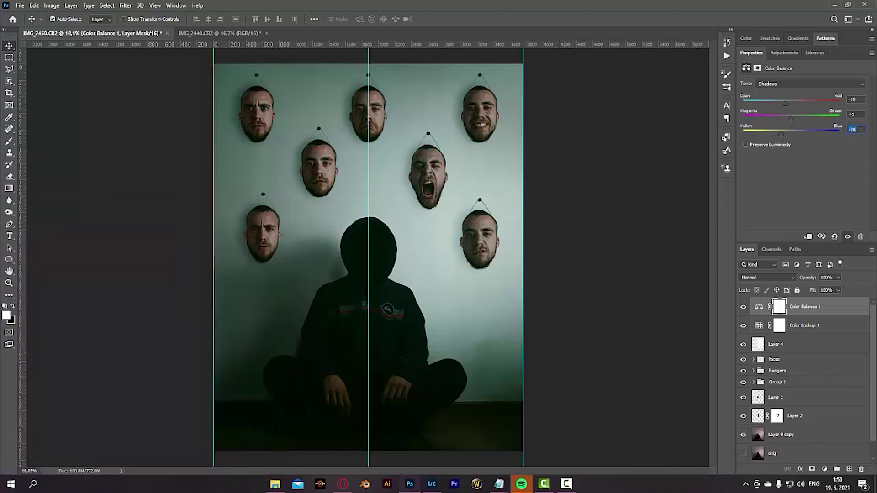
Step: Set the Color Balance midtones' Yellow–Blue value to +2 and move the adjustment below Color Lookup 1
left_click(809, 83)
left_click(792, 94)
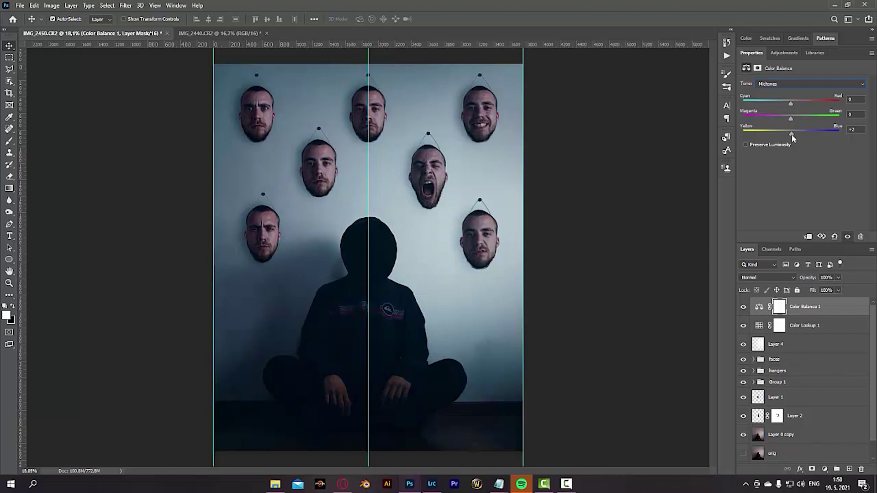
left_click_drag(803, 309, 801, 331)
Step: Check the image without Color Lookup 1, and change that layer's blend mode to Soft Light
left_click(743, 308)
left_click(813, 331)
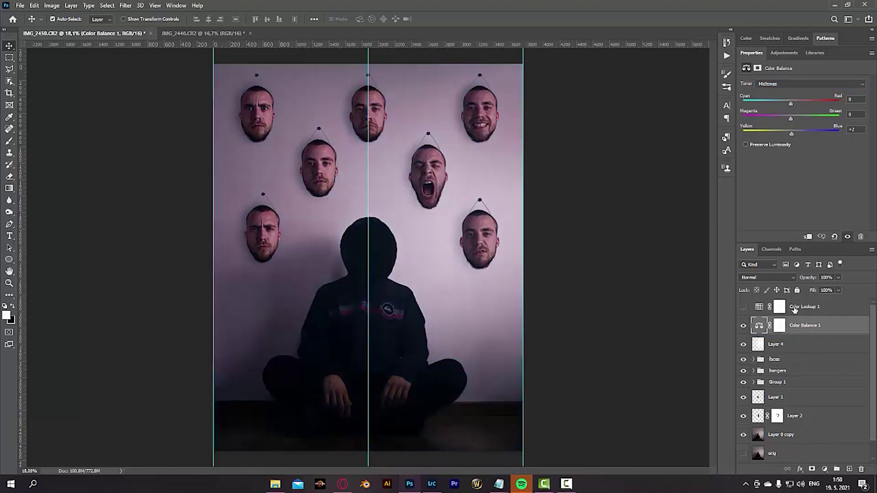
left_click(743, 307)
left_click(779, 306)
left_click(767, 277)
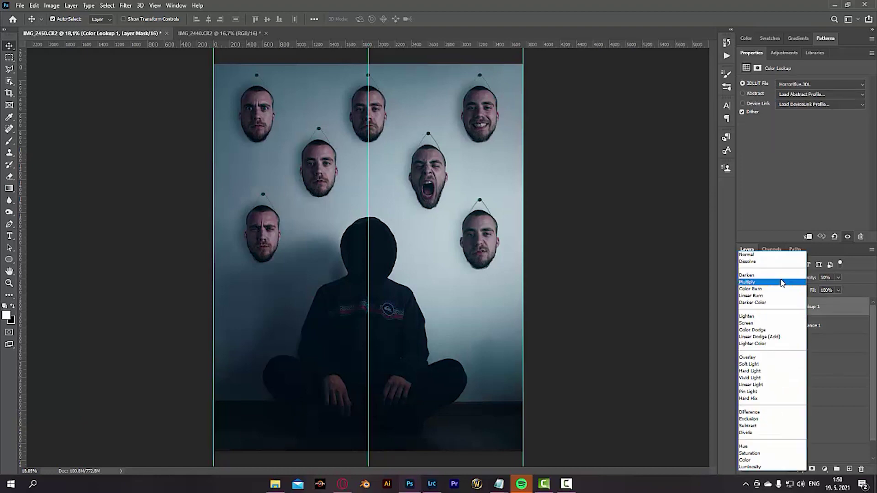
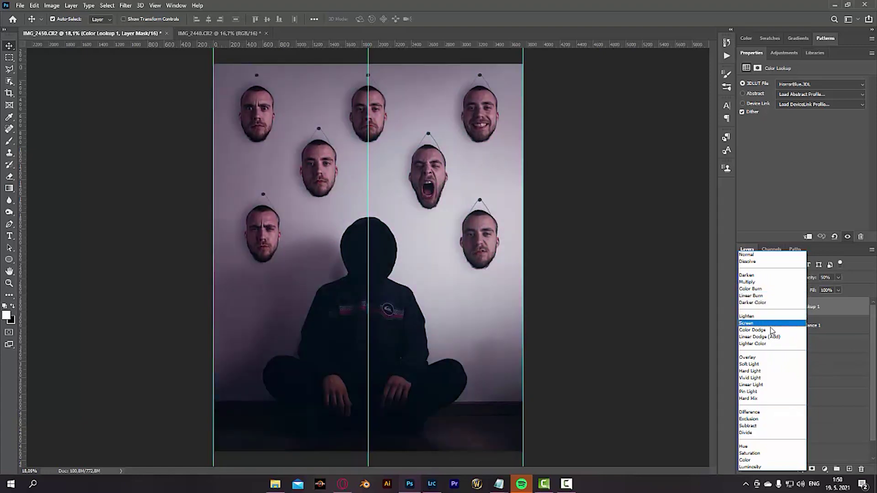
left_click(750, 364)
Step: Compare the image with and without the color lookup, and leave both Color Lookup 1 and Color Balance 1 hidden
left_click(744, 309)
left_click(744, 309)
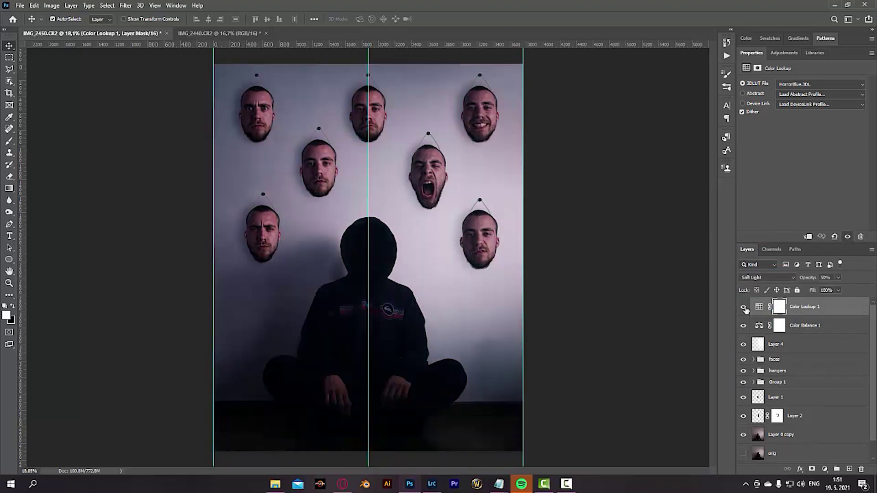
left_click(743, 308)
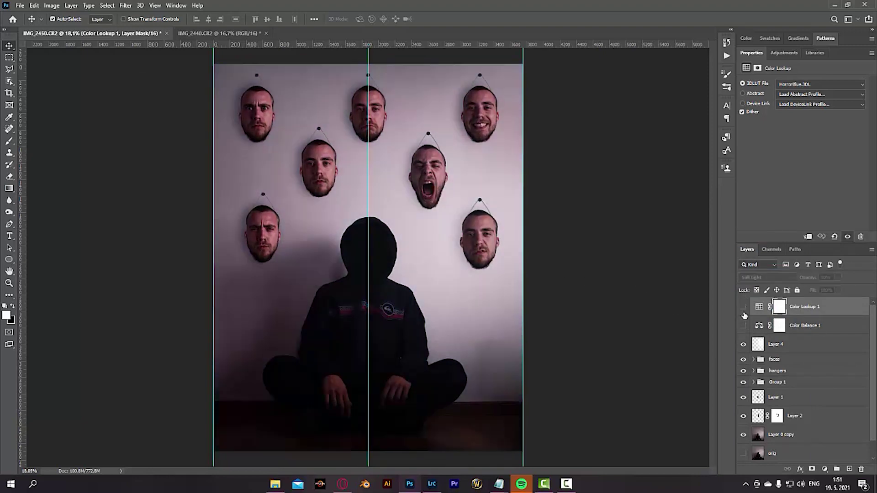
left_click(743, 325)
Step: Add a Curves adjustment above Layer 4, darken it with a point at input 149, output 46, and invert its mask
left_click(790, 345)
left_click(825, 469)
left_click(827, 351)
left_click_drag(815, 152, 820, 187)
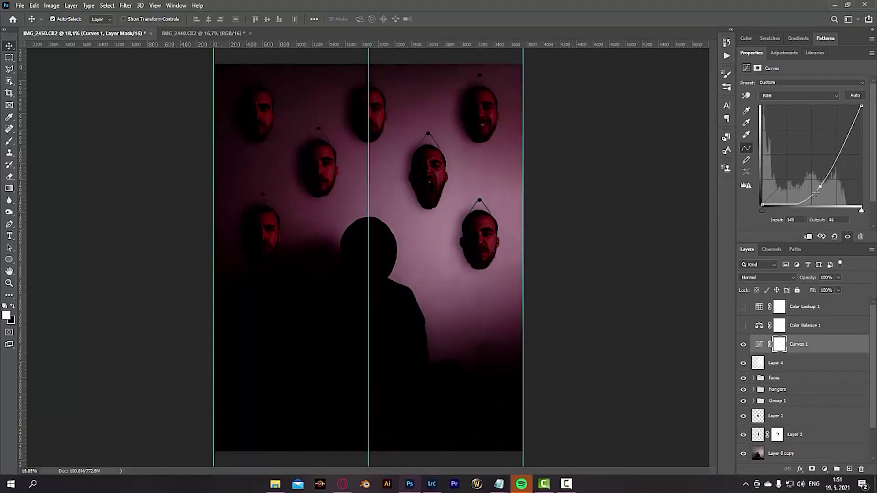
key("ctrl+i")
Step: Paint white on the Curves mask with a soft low-opacity brush to shade the left side of the lowest face on the left
key("b")
scroll(261, 255, "up", 5)
left_click_drag(269, 170, 150, 170)
left_click_drag(319, 201, 151, 201)
left_click_drag(214, 198, 137, 205)
scroll(256, 206, "up", 5)
mouse_move(283, 199)
left_mouse_down()
mouse_move(366, 196)
mouse_move(352, 259)
left_mouse_up()
left_click_drag(345, 200, 351, 202)
mouse_move(336, 276)
left_mouse_down()
mouse_move(308, 276)
mouse_move(324, 320)
left_mouse_up()
left_click_drag(346, 180, 355, 180)
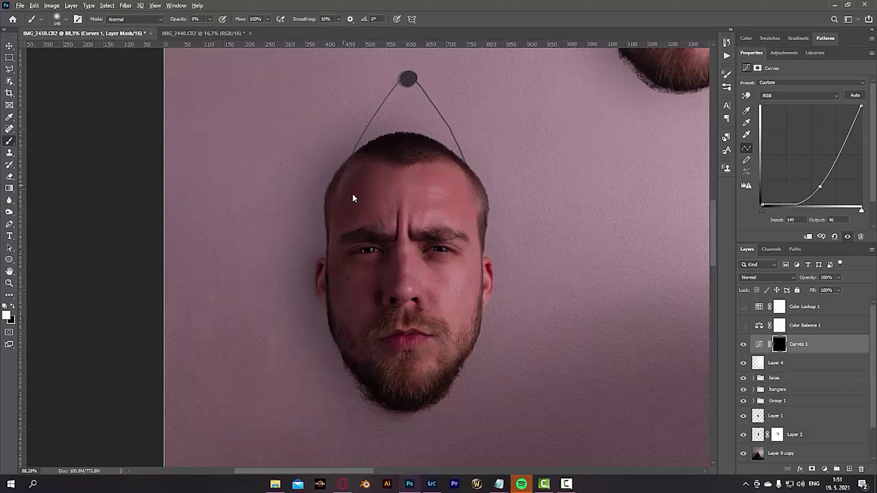
scroll(384, 389, "down", 5)
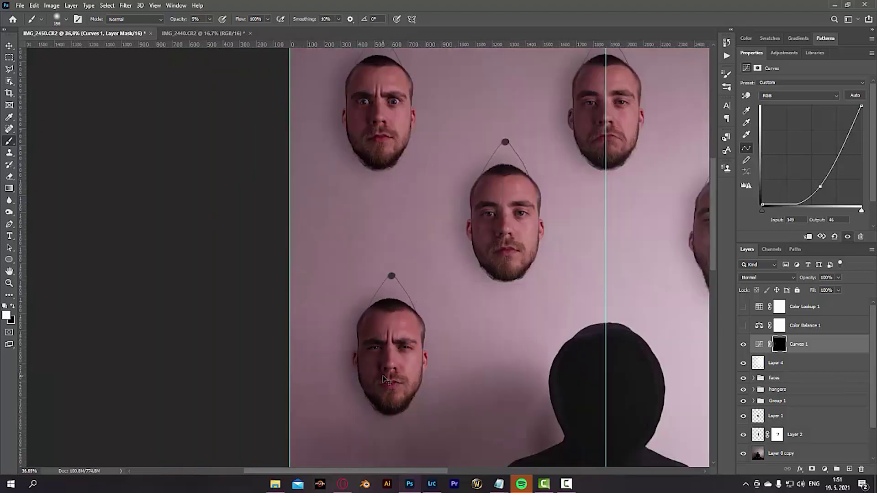
Step: Paint on the Curves mask to darken the left side and ear of the neutral face in the second row
scroll(363, 365, "up", 6)
scroll(354, 343, "down", 3)
scroll(470, 335, "up", 7)
left_click_drag(567, 246, 576, 254)
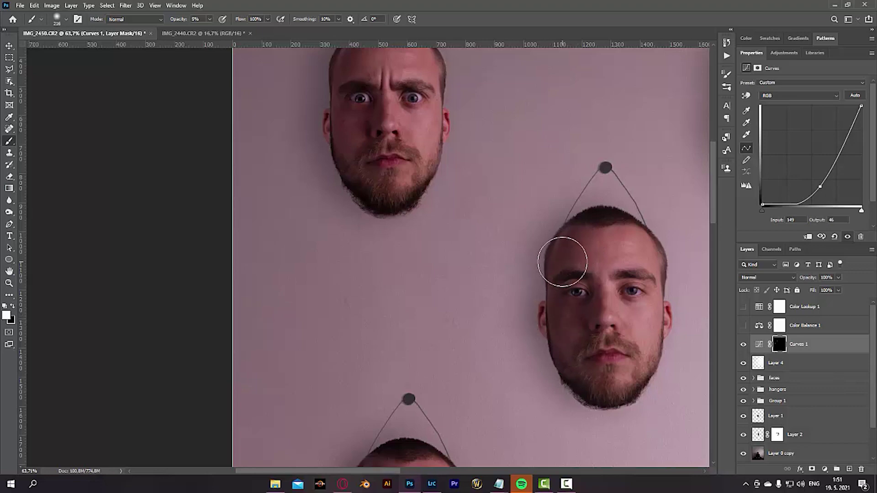
left_click_drag(550, 318, 528, 311)
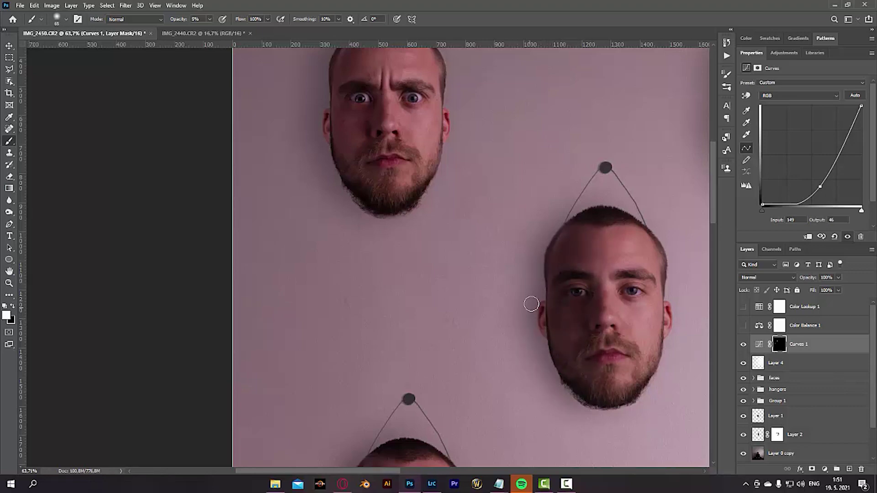
Step: Paint shading on the Curves mask around the left ears of the lower-left and upper-left faces
scroll(545, 339, "down", 3)
scroll(480, 356, "up", 6)
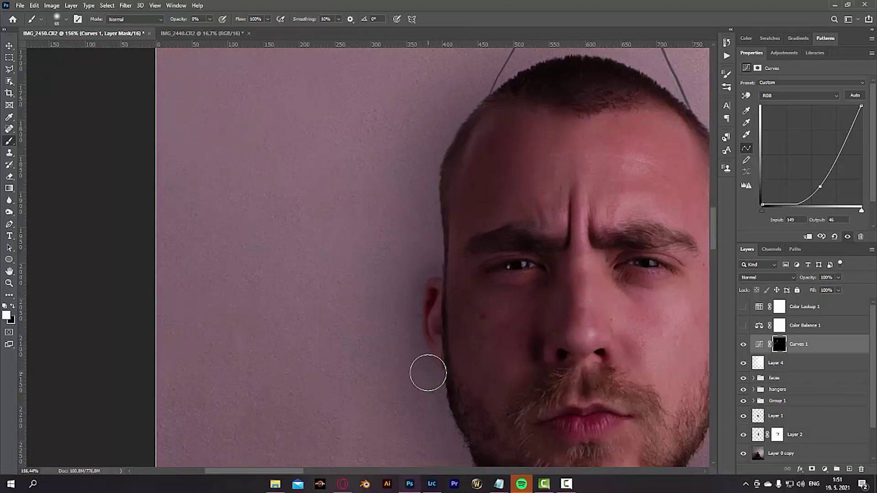
scroll(428, 369, "down", 1)
scroll(423, 337, "down", 3)
scroll(400, 237, "up", 4)
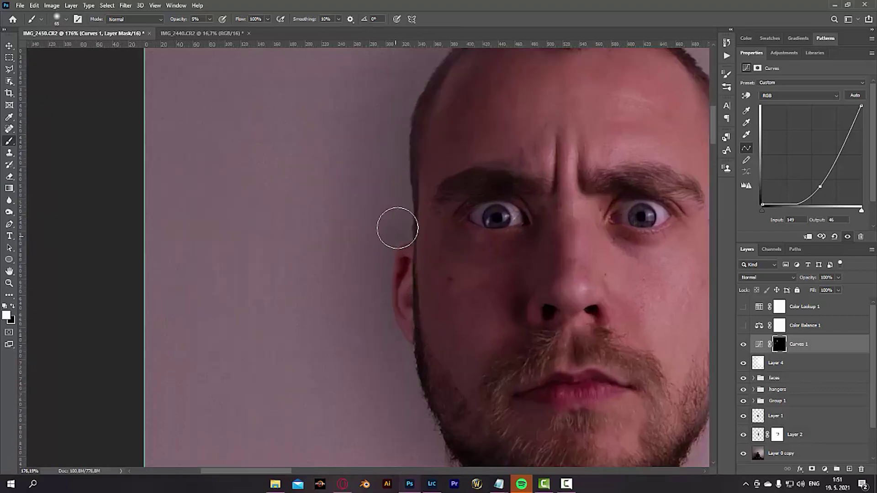
scroll(450, 392, "down", 2)
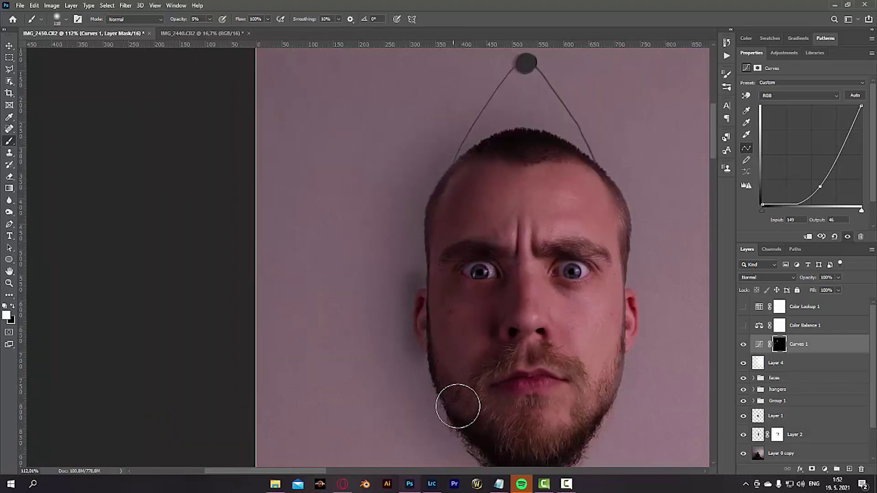
Step: Paint on the Curves mask to darken the left ear, left side and forehead of the top-centre face
scroll(505, 147, "down", 3)
scroll(503, 256, "up", 4)
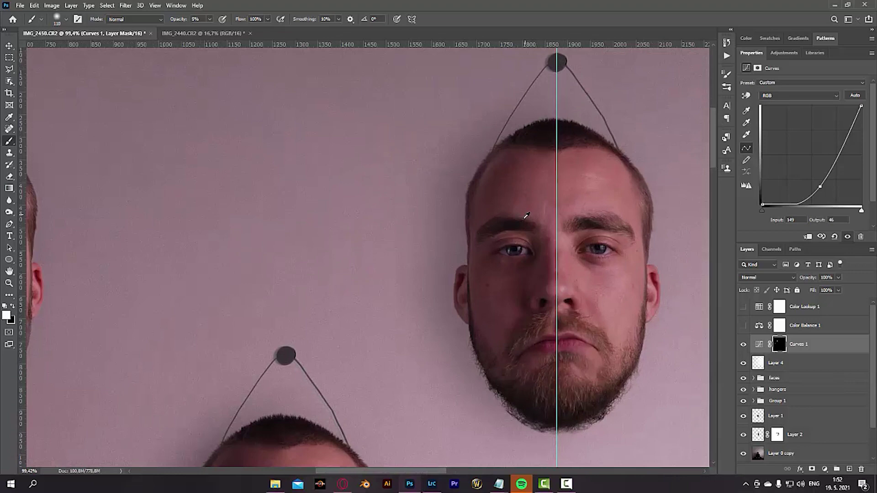
left_click_drag(461, 309, 420, 307)
mouse_move(441, 278)
left_mouse_down()
mouse_move(410, 284)
mouse_move(439, 275)
left_mouse_up()
left_click_drag(513, 156, 554, 157)
scroll(524, 164, "down", 3)
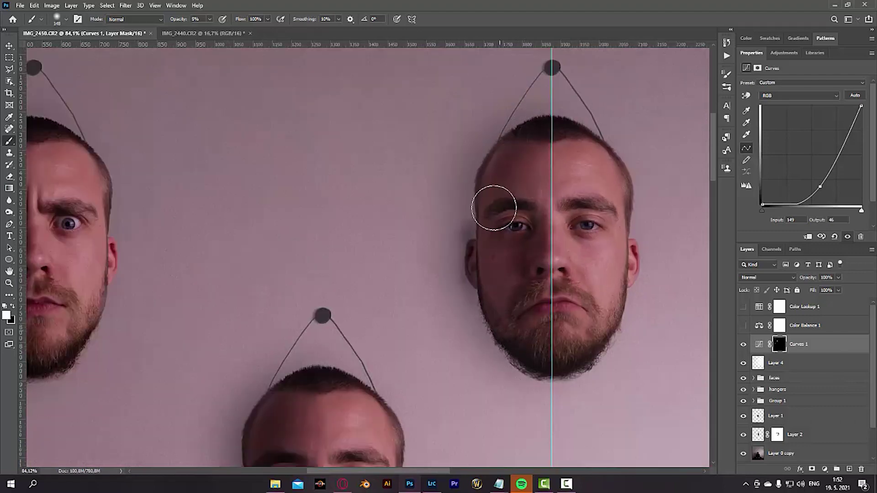
Step: Show the Color Balance 1 and Color Lookup 1 adjustment layers over the whole composite
scroll(539, 308, "down", 4)
scroll(507, 336, "down", 3)
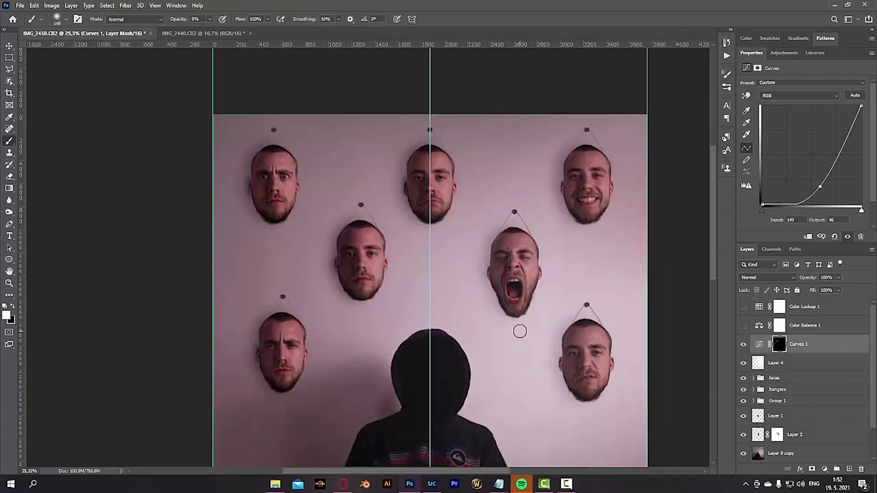
left_click(743, 325)
left_click(743, 307)
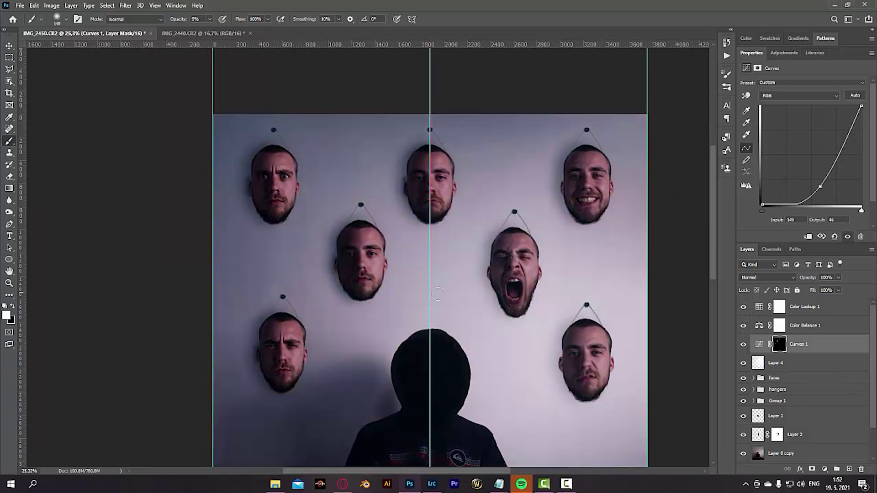
Step: Set the opacity of the Curves 1 adjustment layer to 60%
scroll(503, 311, "left", 3)
scroll(448, 325, "right", 2)
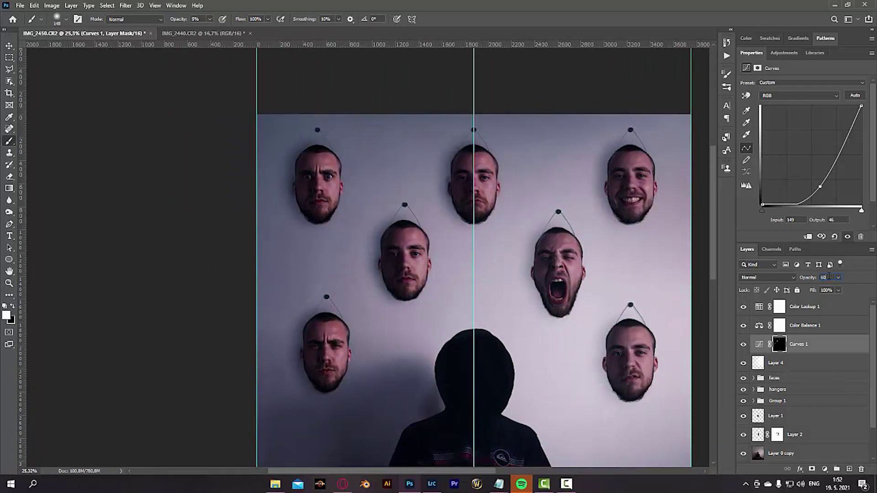
key("Return")
scroll(407, 231, "down", 3)
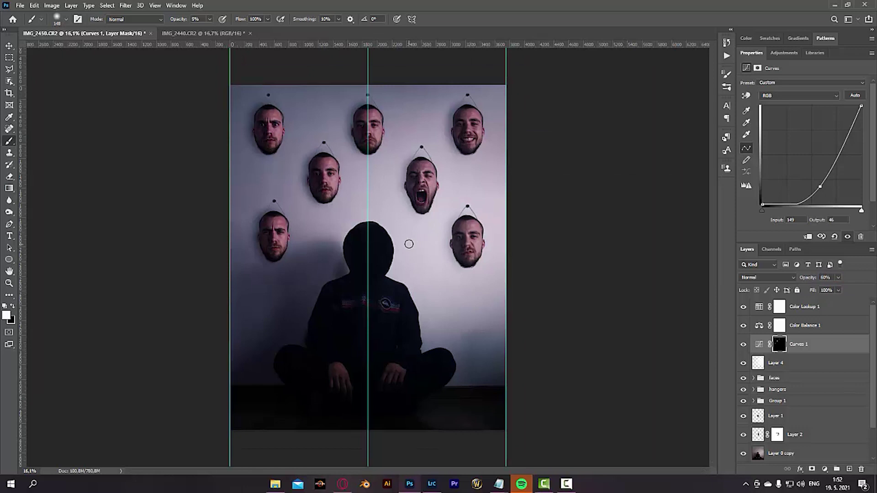
Step: Adjust the Color Balance 1 layer's opacity and compare the image with and without the Color Lookup 1 layer
left_click(806, 326)
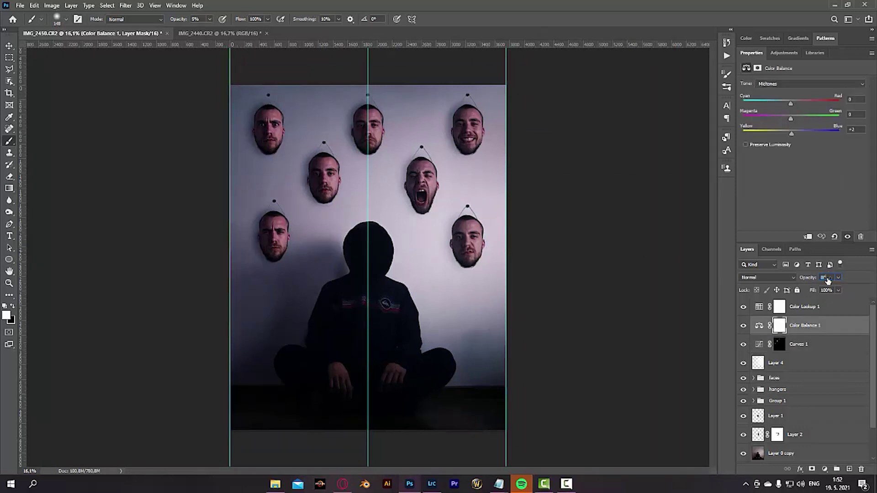
key("Return")
left_click(743, 307)
left_click(744, 307)
Step: Set the opacity of the Color Lookup 1 layer to 100%
left_click(799, 308)
left_click(798, 325)
key("alt+bracketright")
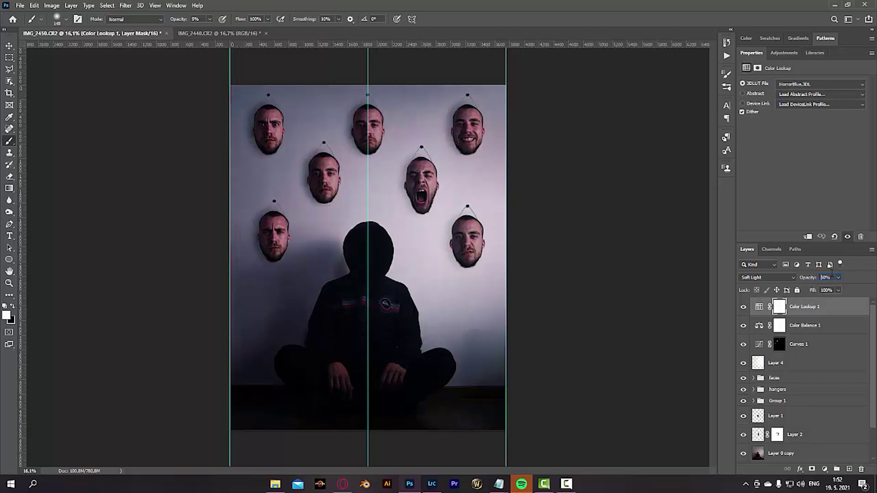
type("100")
key("Return")
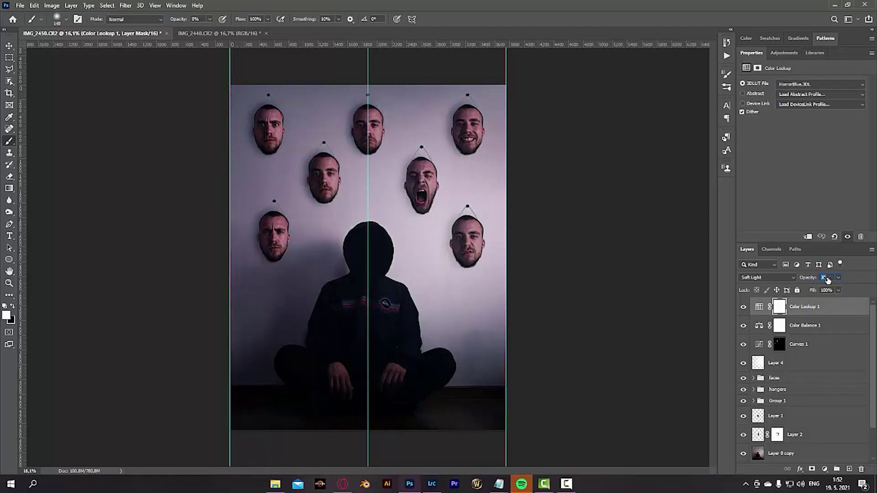
Step: Add a Curves adjustment with the white point output at about 212 and black point output at 8, and place it below Color Lookup 1
left_click(822, 469)
left_click(830, 363)
mouse_move(859, 106)
left_mouse_down()
mouse_move(852, 108)
mouse_move(861, 131)
mouse_move(862, 123)
left_mouse_up()
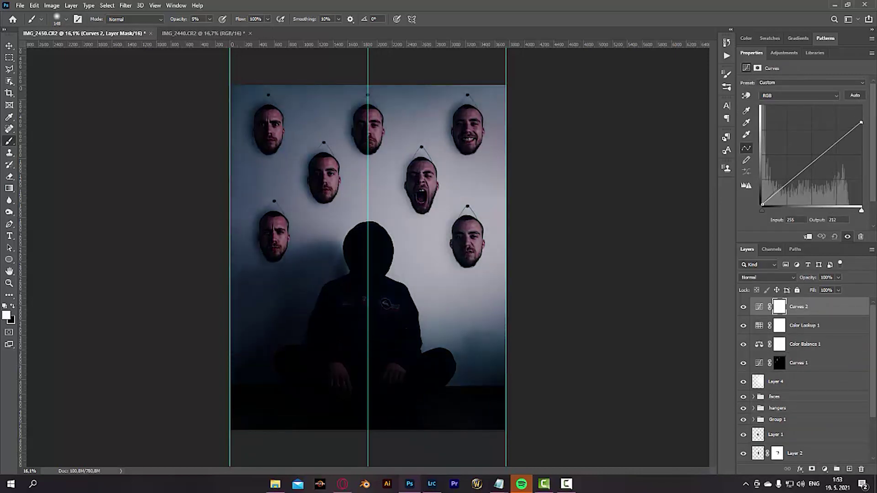
left_click_drag(762, 205, 762, 201)
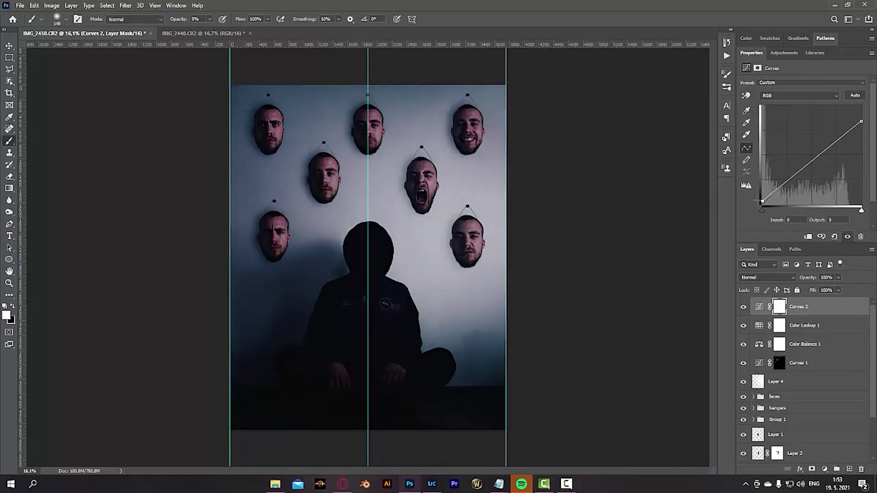
left_click_drag(799, 309, 799, 335)
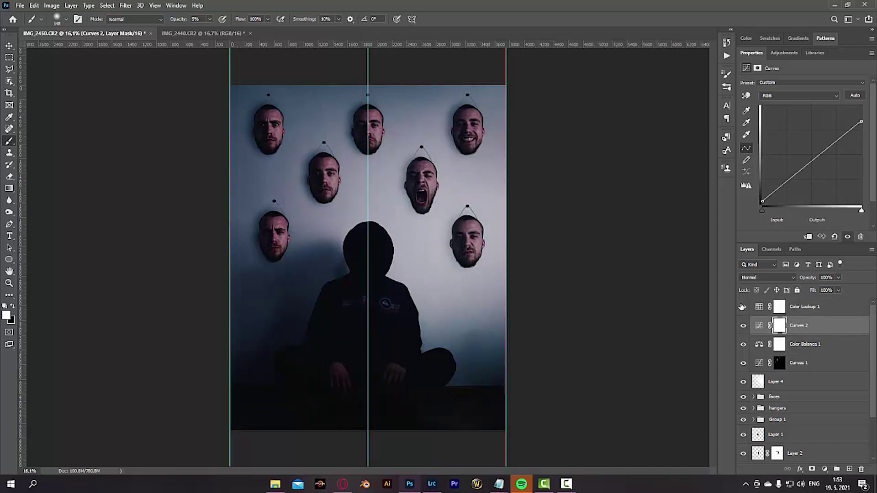
Step: Try out different blend modes on the Color Lookup 1 layer, including Linear Dodge, Hard Light, Hard Mix, Divide and Saturation
left_click(743, 309)
left_click(807, 307)
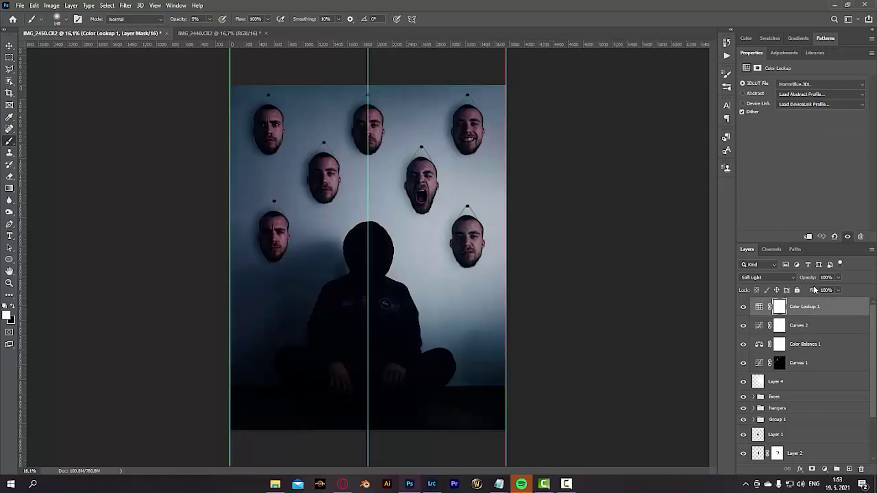
left_click(794, 277)
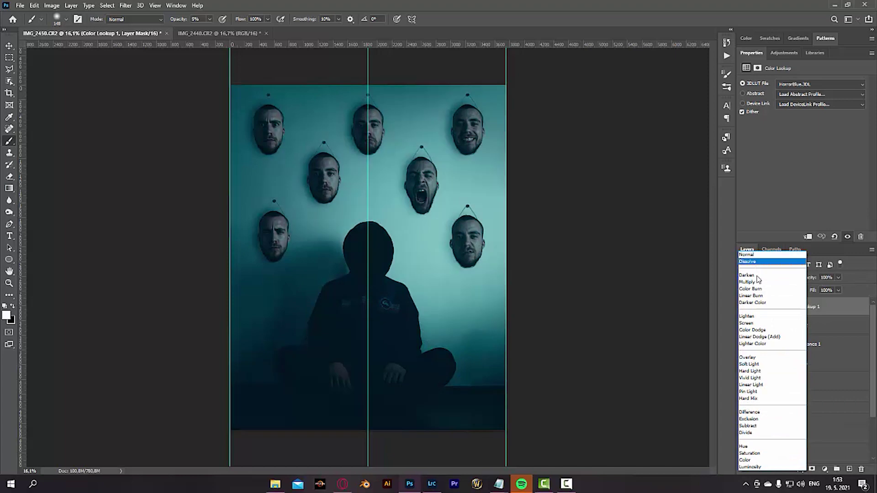
left_click(755, 277)
scroll(755, 278, "down", 3)
scroll(755, 277, "down", 5)
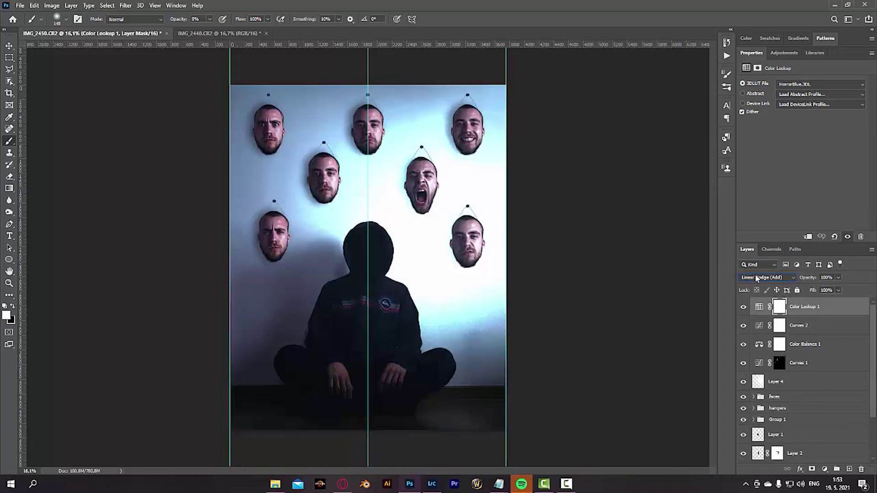
scroll(755, 277, "up", 1)
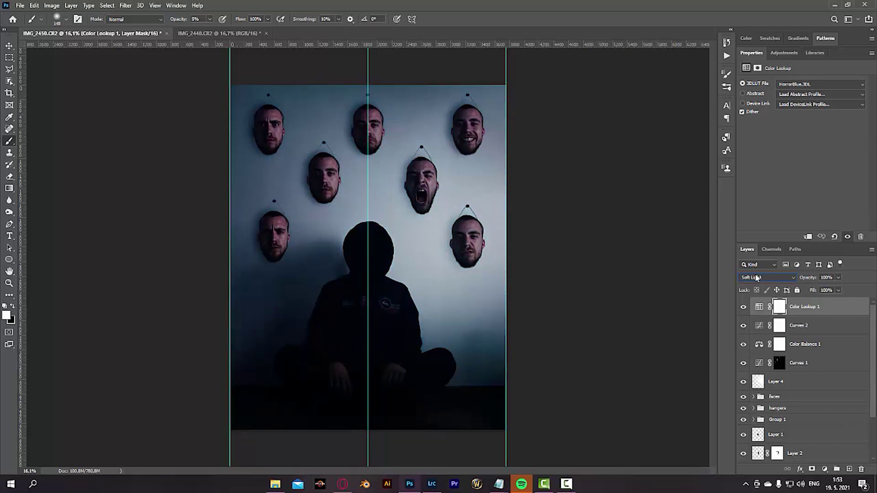
scroll(757, 278, "down", 1)
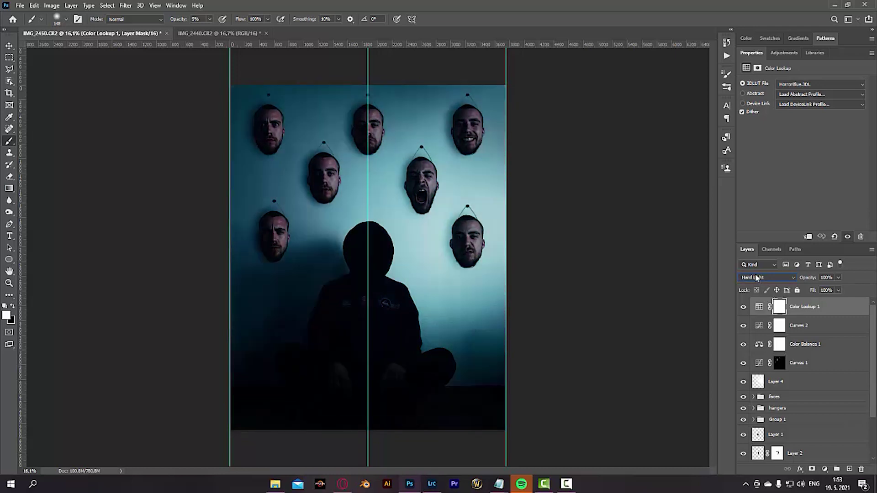
scroll(756, 278, "up", 2)
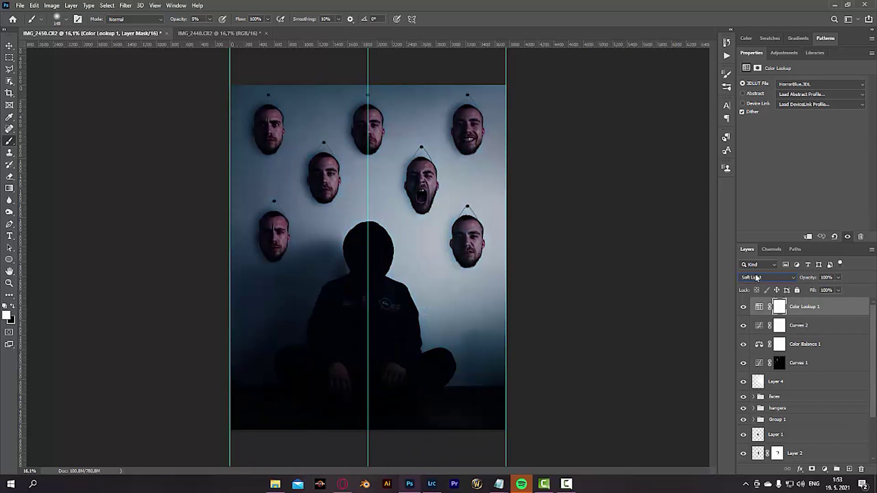
scroll(757, 278, "down", 6)
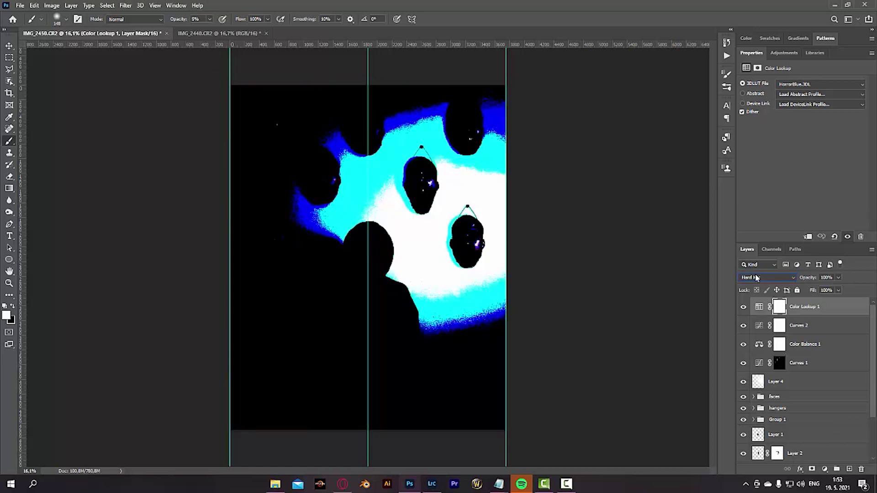
scroll(757, 278, "down", 4)
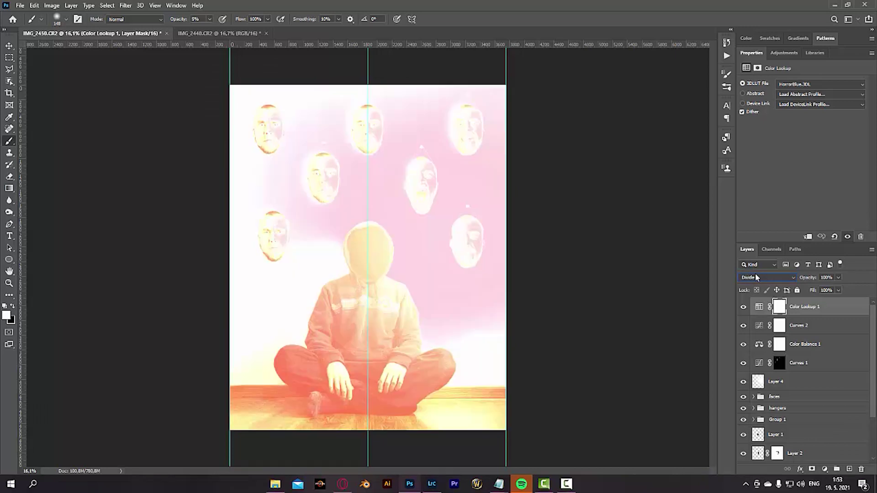
scroll(759, 278, "down", 1)
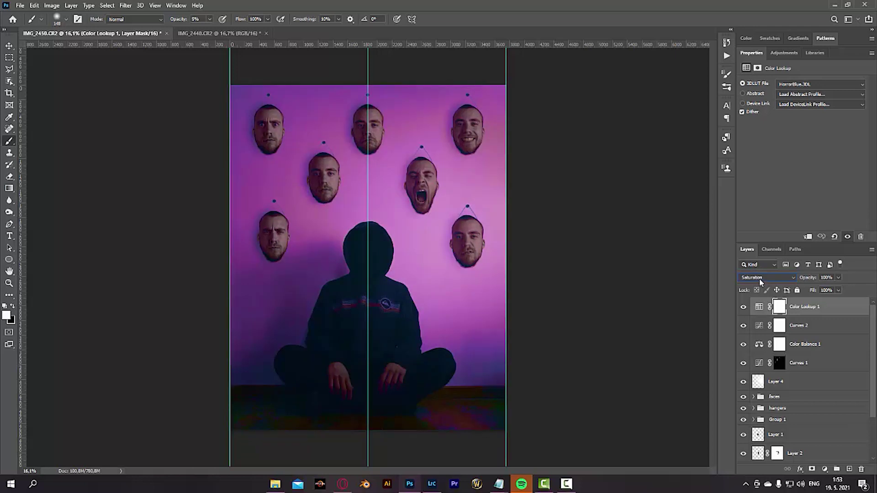
Step: Set the Color Lookup 1 layer's blend mode to Multiply and its opacity to 30%
left_click(759, 278)
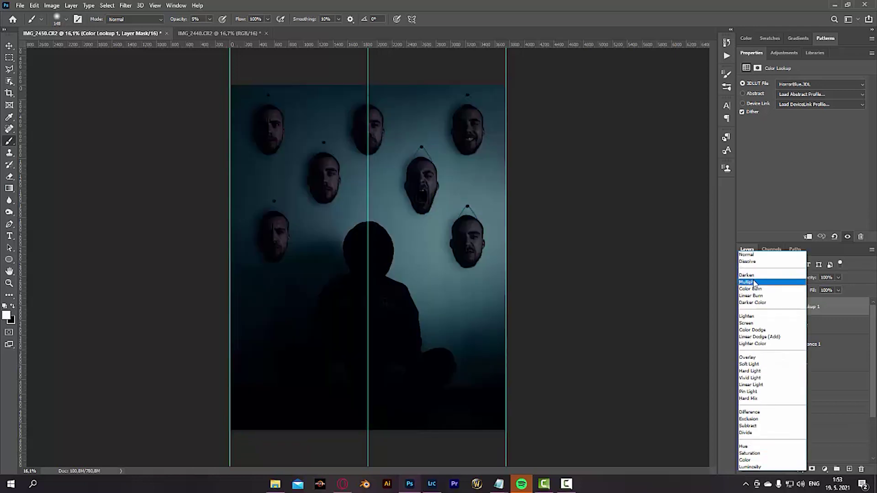
left_click(758, 282)
double_click(828, 277)
type("50")
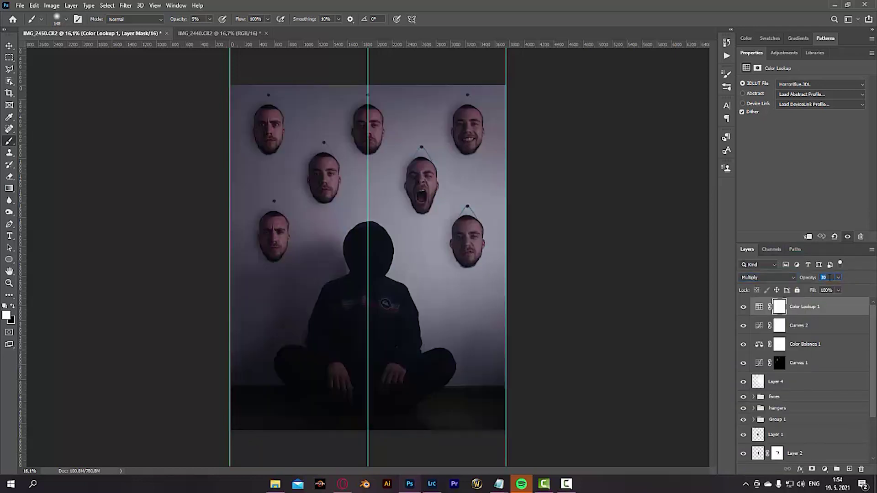
Step: Hide the Color Lookup 1, Curves 2 and Color Balance 1 layers and select the Curves 1 layer mask
left_click_drag(743, 307, 745, 370)
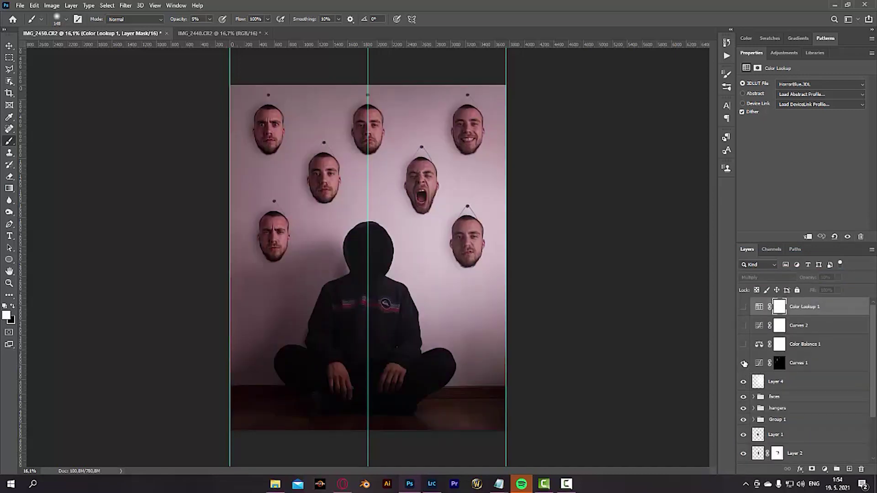
left_click(744, 363)
left_click(780, 363)
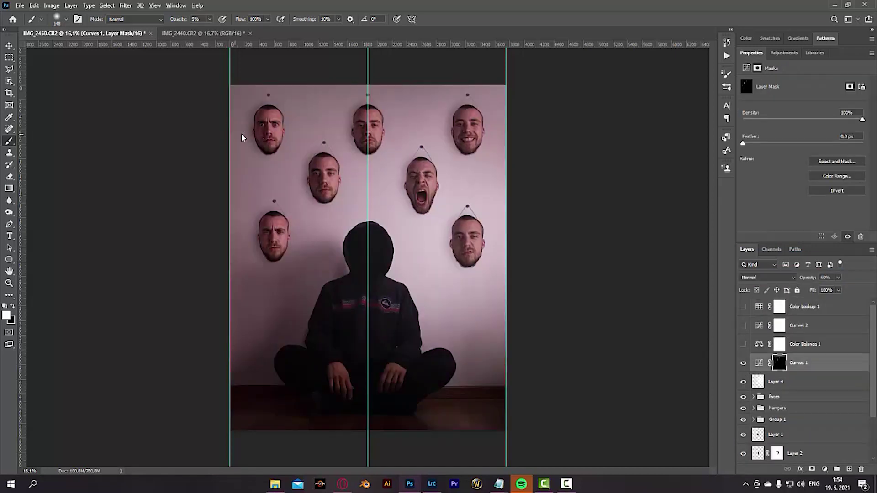
Step: Paint on the Curves 1 mask with a large soft brush of about 707 px to darken the left sides of the faces
left_click_drag(253, 117, 260, 117)
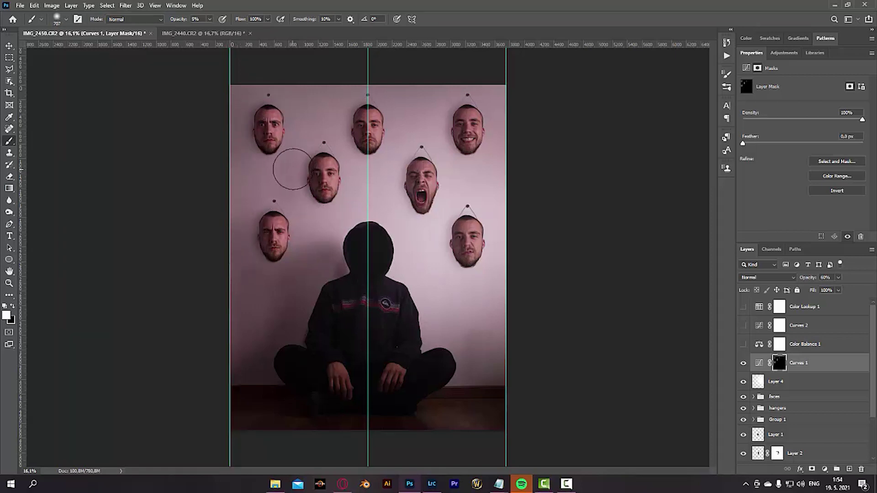
left_click_drag(352, 136, 346, 121)
left_click_drag(405, 210, 399, 171)
left_click_drag(453, 268, 459, 248)
left_click_drag(452, 130, 454, 110)
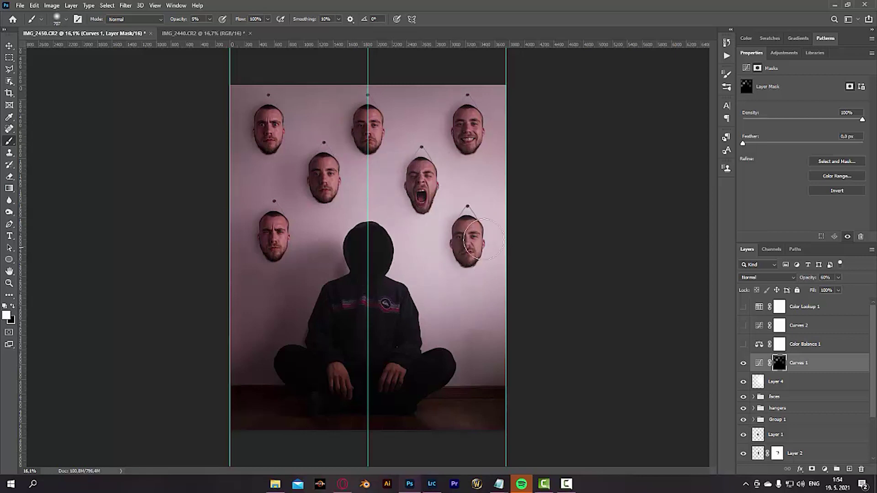
Step: Compare the image with and without the Curves 1 adjustment to check the painted shading around the faces
left_click(743, 365)
left_click(744, 364)
left_click(743, 365)
left_click(744, 364)
scroll(268, 211, "down", 1)
scroll(392, 265, "up", 2)
scroll(391, 265, "down", 1)
scroll(447, 241, "up", 1)
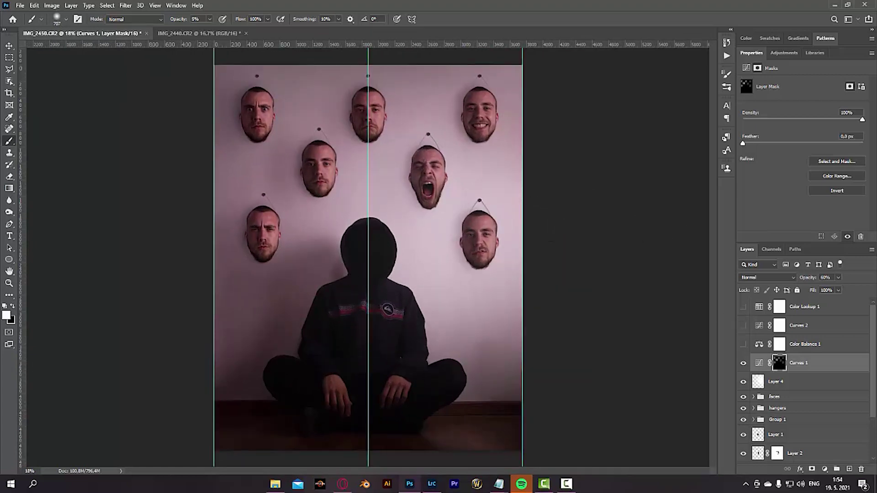
key("v")
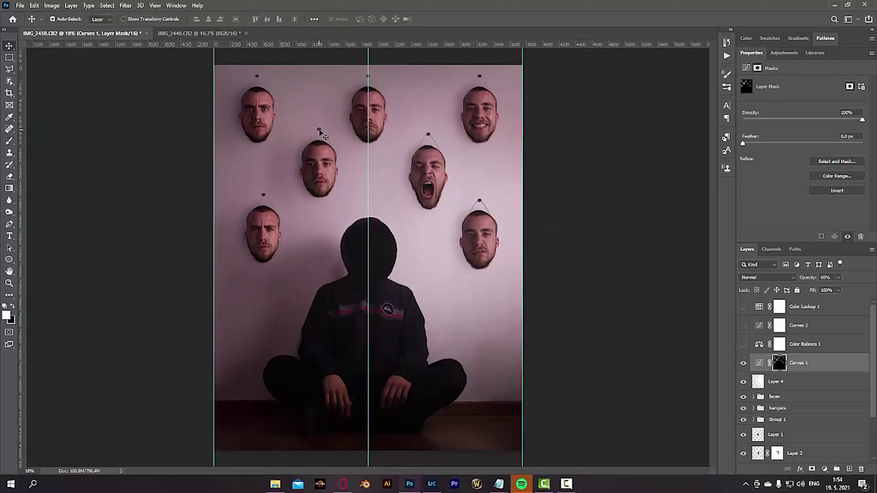
left_click(320, 133)
left_click(743, 382)
left_click(320, 132)
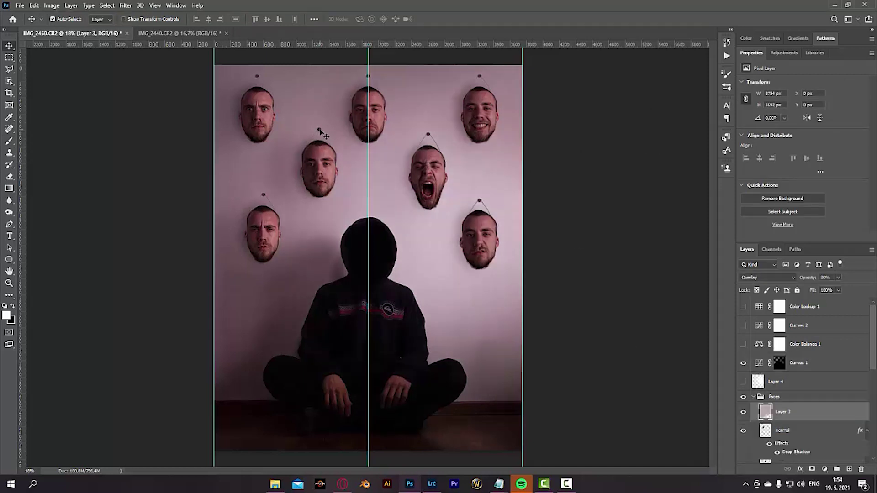
left_click(320, 134)
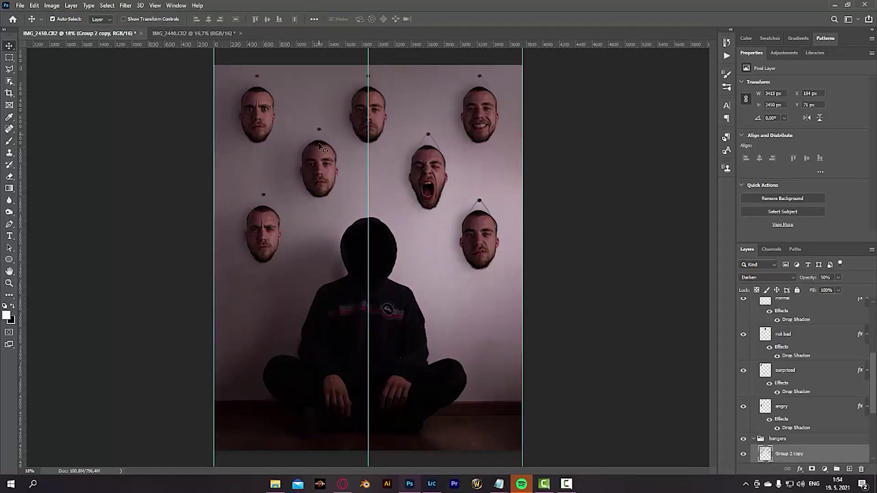
left_click(319, 158)
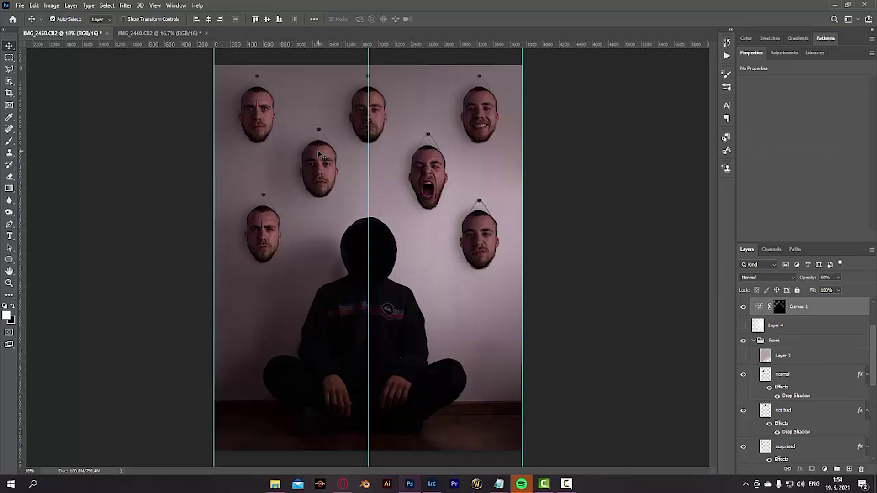
key("ctrl+z")
key("ctrl+z")
key("ctrl+z")
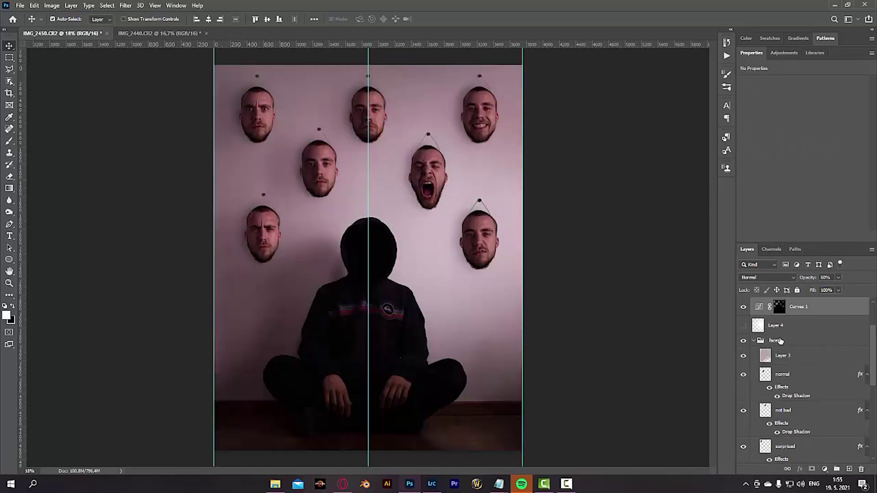
Step: Show Layer 4 and the Color Balance 1 and Curves 2 adjustment layers again
scroll(750, 339, "up", 2)
mouse_move(744, 345)
left_mouse_down()
mouse_move(744, 308)
mouse_move(745, 329)
left_mouse_up()
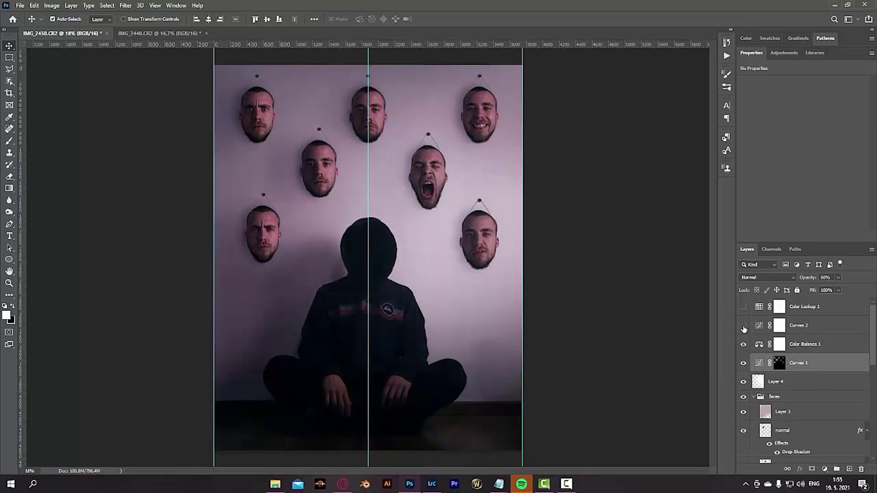
left_click(743, 326)
Step: Add a Curves adjustment above Curves 1 with an S-curve, mapping shadows from 47 to 34 and raising highlights, and show Color Lookup 1
left_click(825, 469)
left_click(786, 370)
left_click_drag(825, 142, 825, 133)
left_click_drag(782, 182, 780, 190)
left_click(743, 364)
left_click(743, 364)
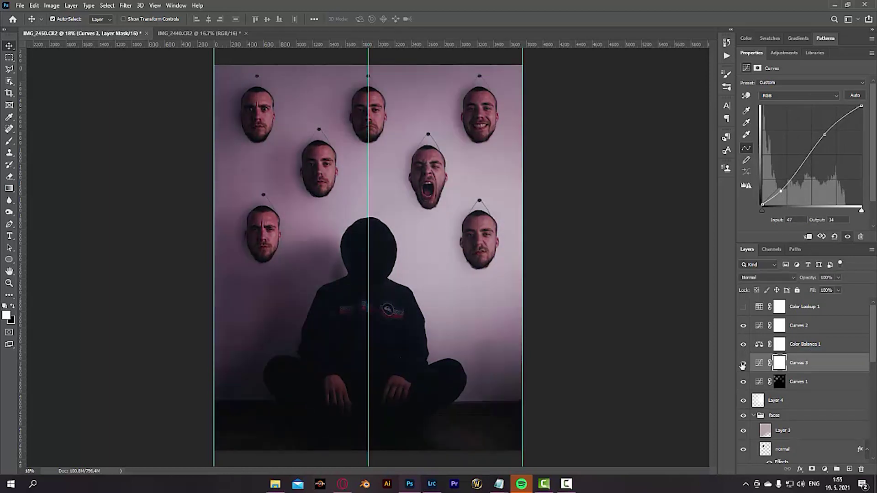
left_click(743, 306)
Step: Examine the beard edge and surrounding shadow of the lower-left hanging face up close
scroll(275, 263, "up", 2)
scroll(275, 263, "up", 4)
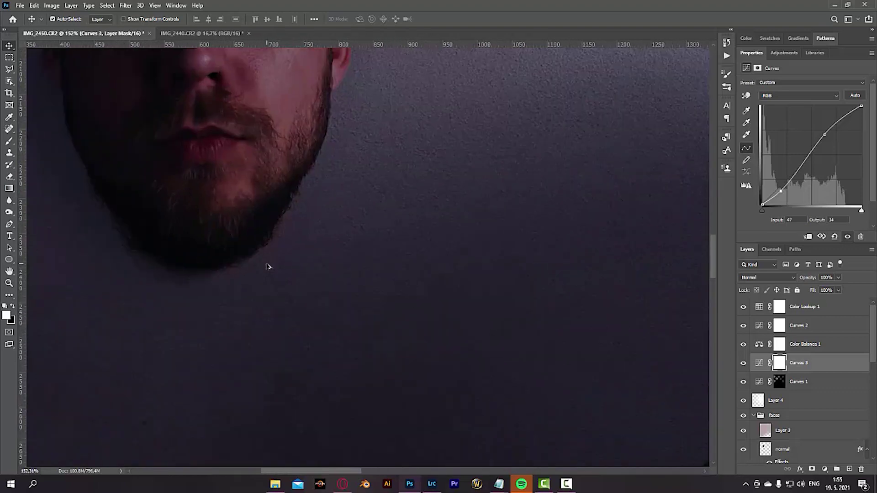
scroll(269, 267, "down", 2)
left_click(259, 254)
scroll(781, 437, "down", 5)
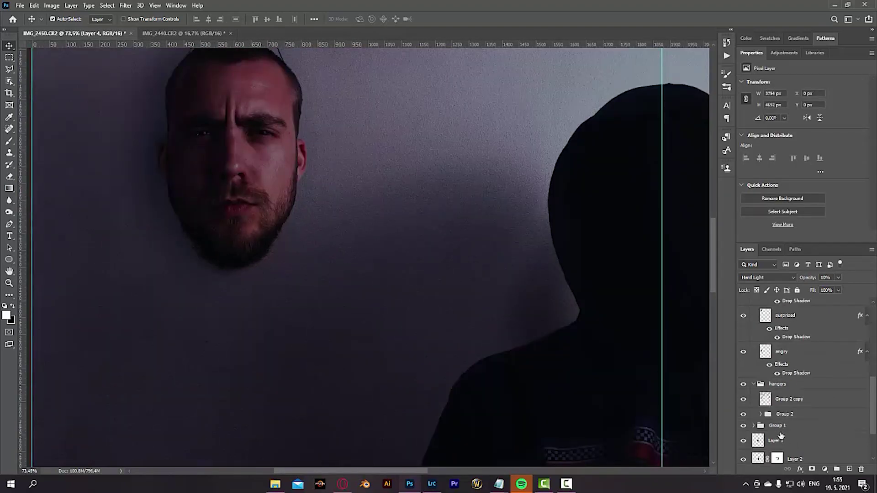
Step: Look through the face layers, expanding Group 1 and toggling individual faces such as boss face and not bad to check their visibility
scroll(775, 416, "up", 3)
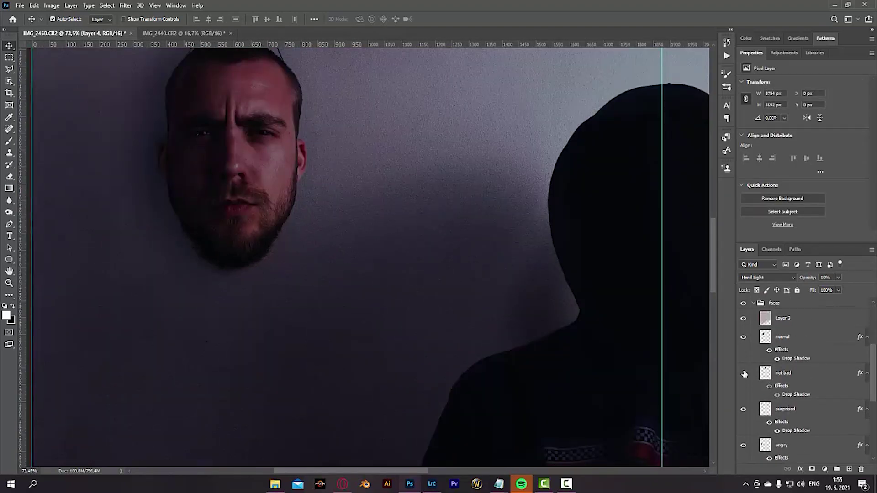
scroll(778, 410, "down", 3)
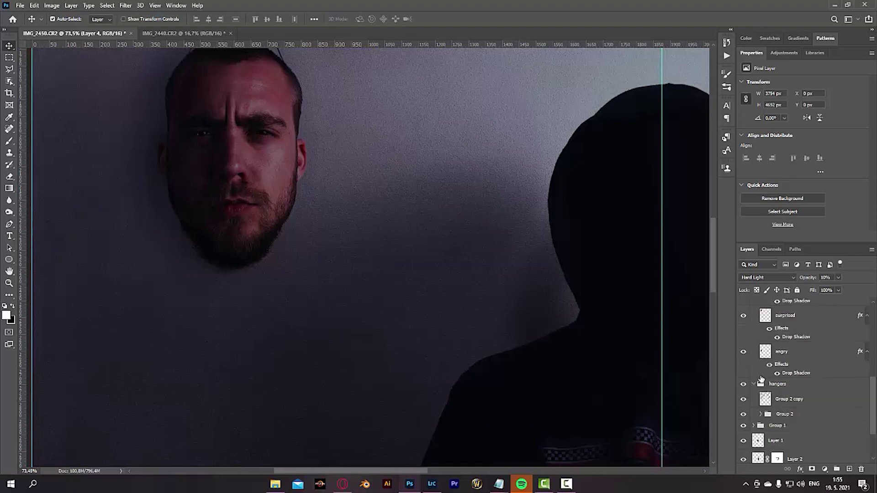
scroll(760, 379, "down", 2)
left_click(754, 401)
scroll(765, 409, "down", 4)
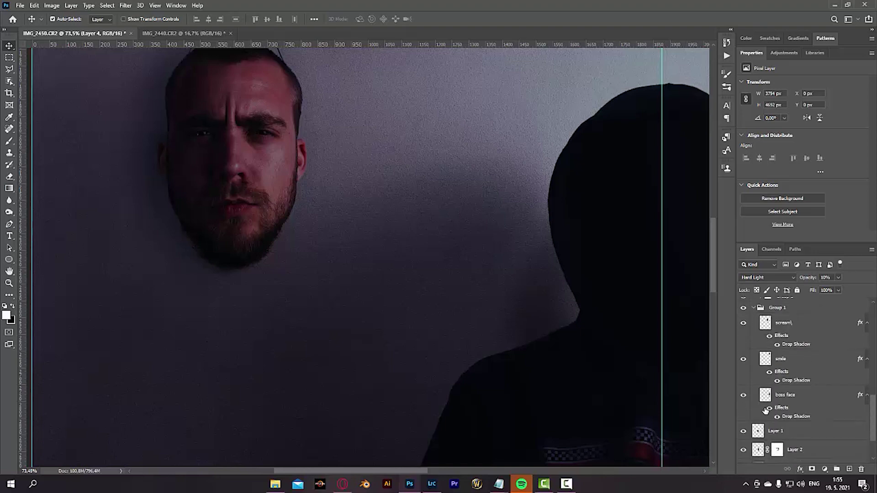
left_click(744, 396)
scroll(750, 350, "up", 5)
left_click(744, 386)
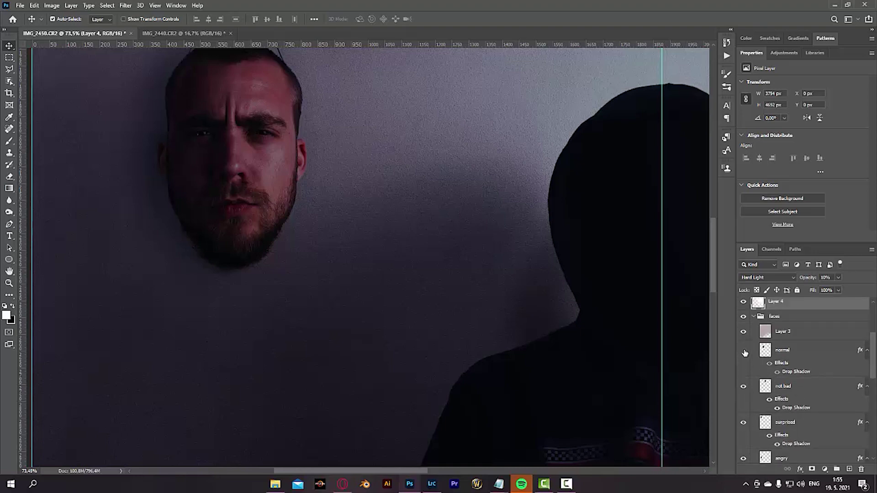
scroll(313, 233, "down", 8)
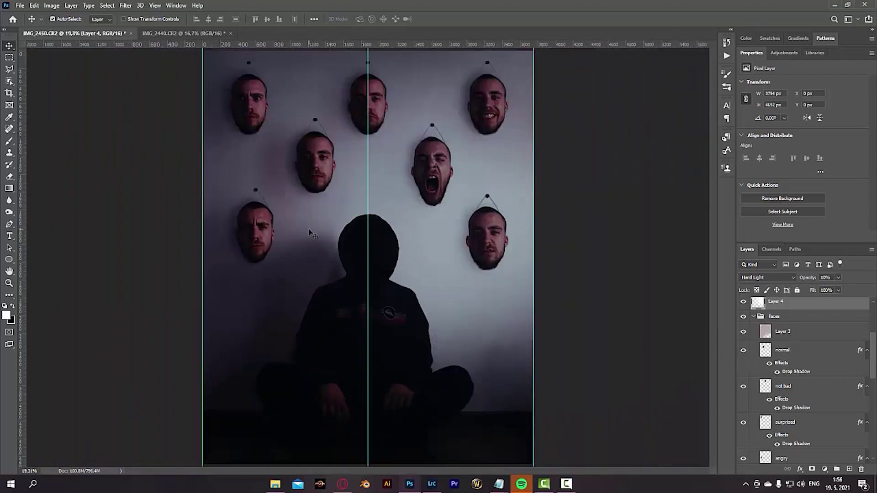
Step: Compare the whole composite with and without the Curves 2 and Color Lookup 1 adjustments
scroll(761, 338, "up", 5)
scroll(761, 338, "up", 1)
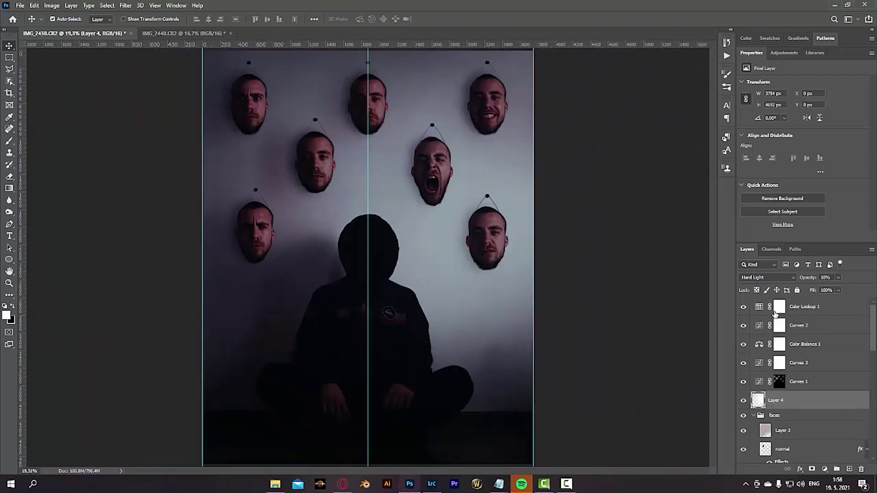
left_click(743, 326)
left_click(743, 307)
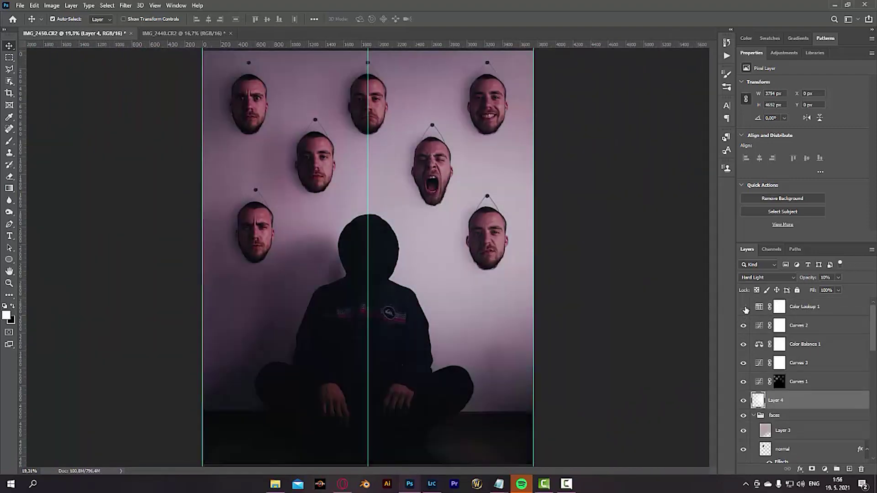
left_click(744, 308)
Step: Load the You can do it.CUBE lookup table on Color Lookup 1 and set its blend mode to Normal
left_click(781, 315)
left_click(820, 84)
left_click(778, 471)
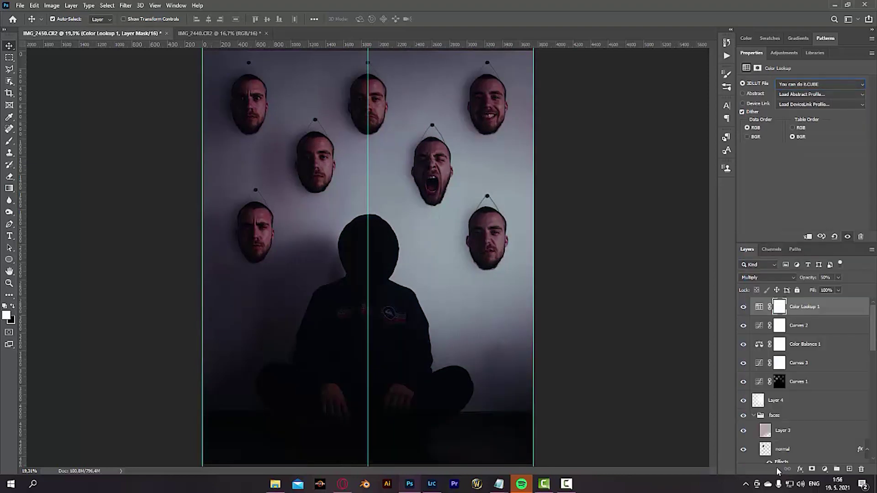
left_click(767, 277)
left_click(761, 257)
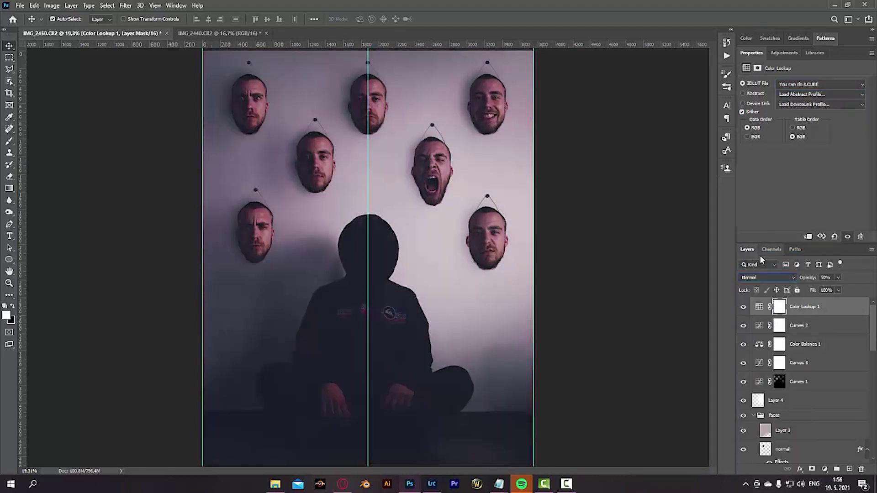
Step: Try lookup tables from well-see.CUBE back through TensionGreen.3DL to TealOrangePlusContrast.3DL on Color Lookup 1, and hide the guides
left_click(789, 83)
left_click(779, 433)
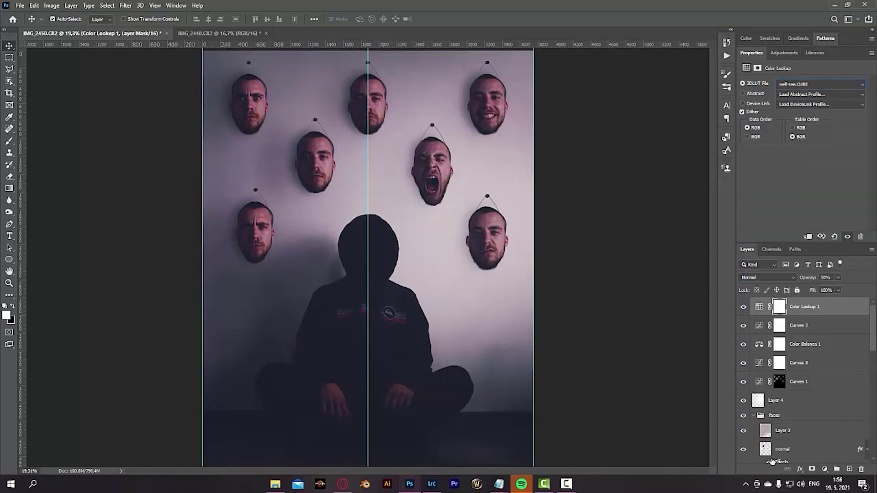
key("Up")
key("Up")
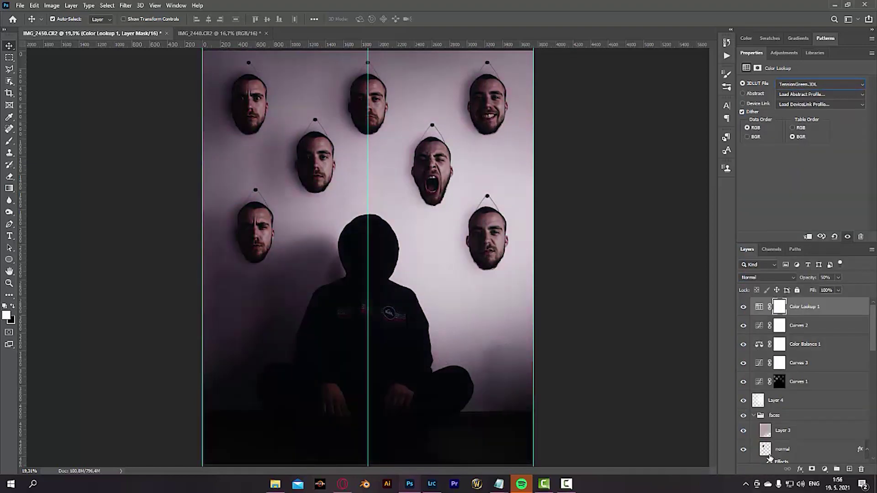
key("Up")
key("Up")
key("ctrl+h")
key("Up")
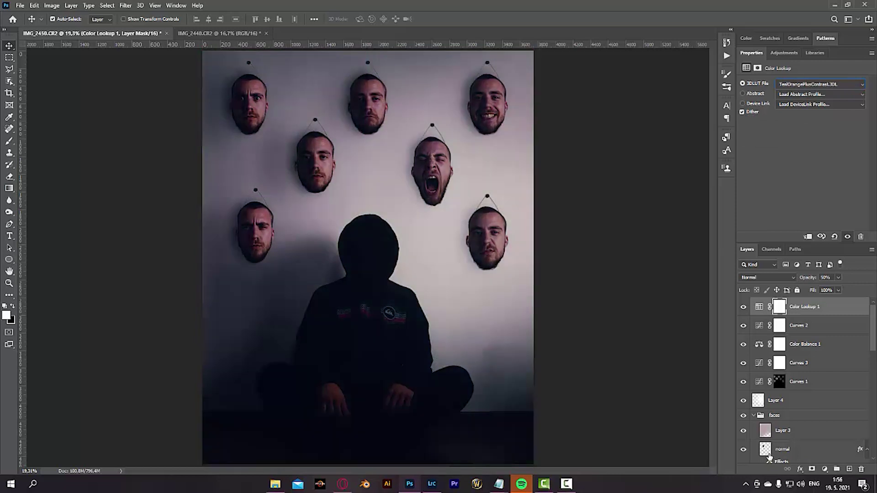
key("Up")
key("Down")
Step: Set Color Lookup 1 to 100% opacity and try blend modes such as Darken and Lighten before restoring Normal
left_click_drag(810, 280, 842, 288)
left_click(768, 277)
left_click(767, 275)
key("Down")
key("Down")
key("Down")
key("Down")
key("Down")
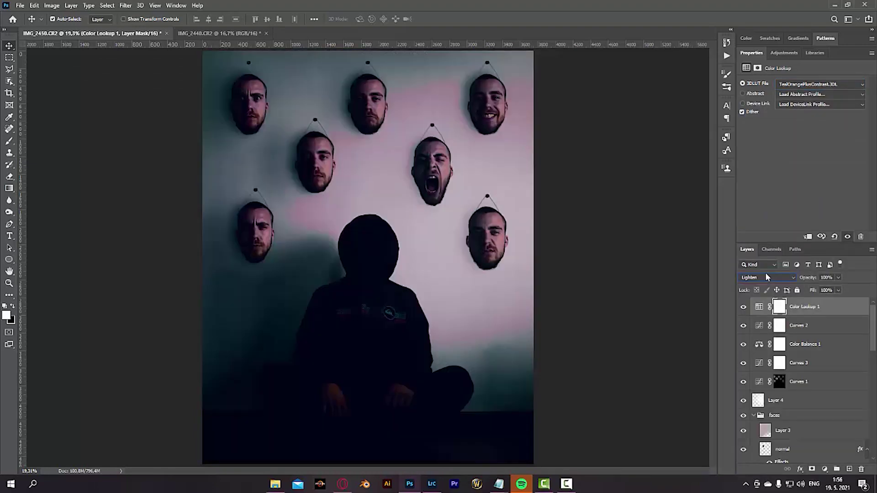
key("Up")
key("Down")
left_click(767, 275)
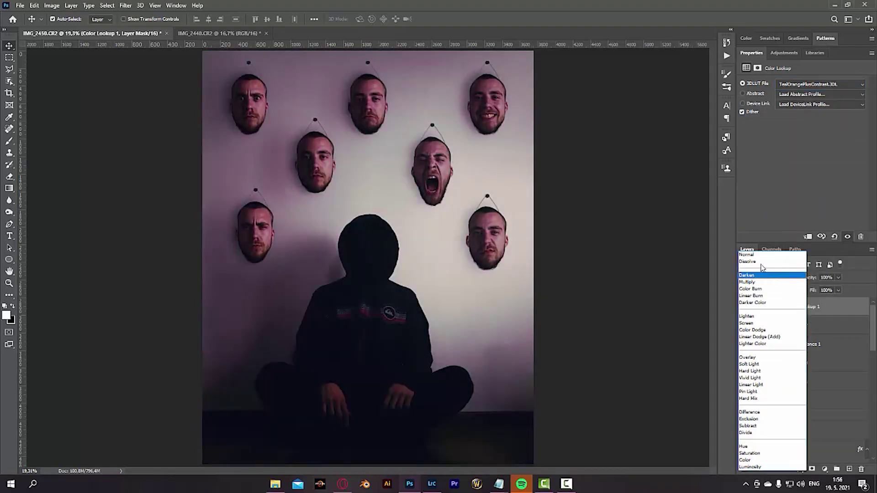
left_click(754, 254)
Step: Preview lookup tables on Color Lookup 1 from smooth-sailing.CUBE back through Once upon a time.CUBE and MoeWarm.cube to the Kodak 5218 looks
left_click(821, 84)
left_click(770, 402)
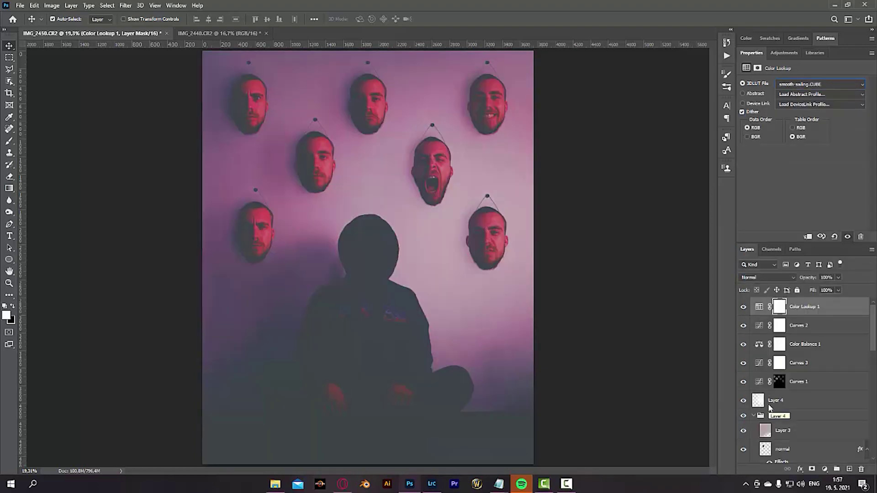
key("Up")
key("Up")
key("Up")
key("Up")
key("Up")
key("Up")
key("Up")
key("Up")
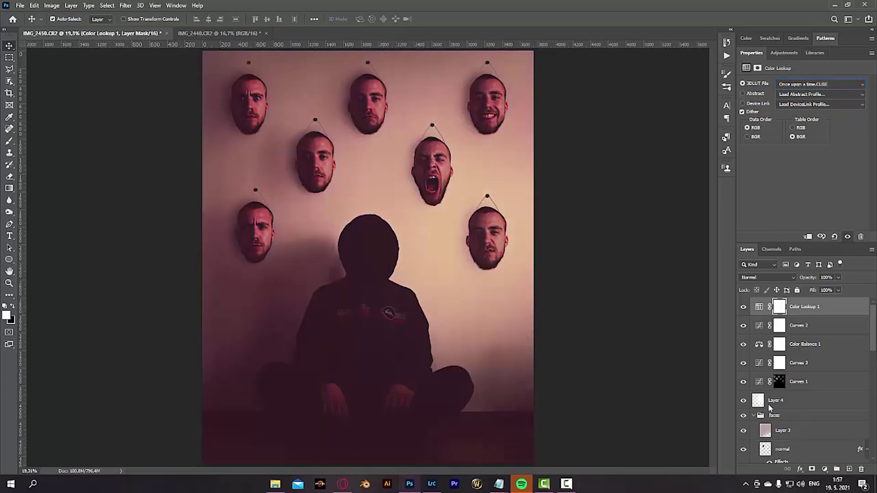
key("Up")
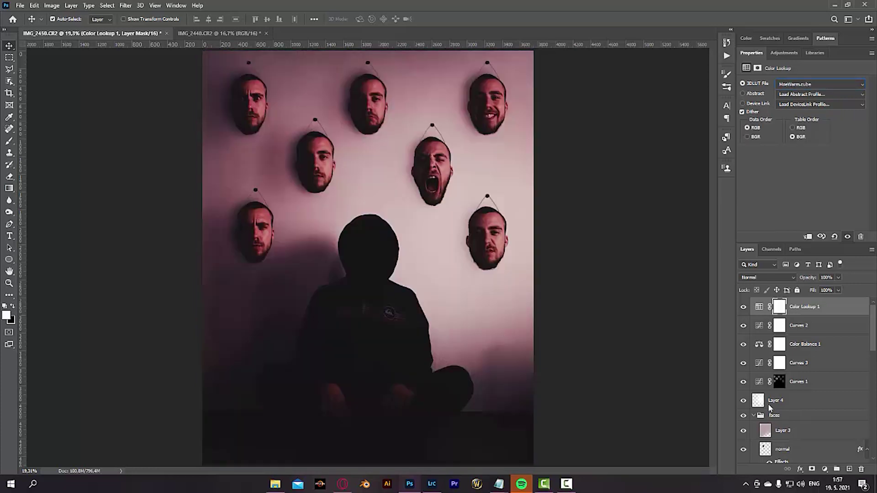
key("Up")
key("Up")
key("Up")
key("Up")
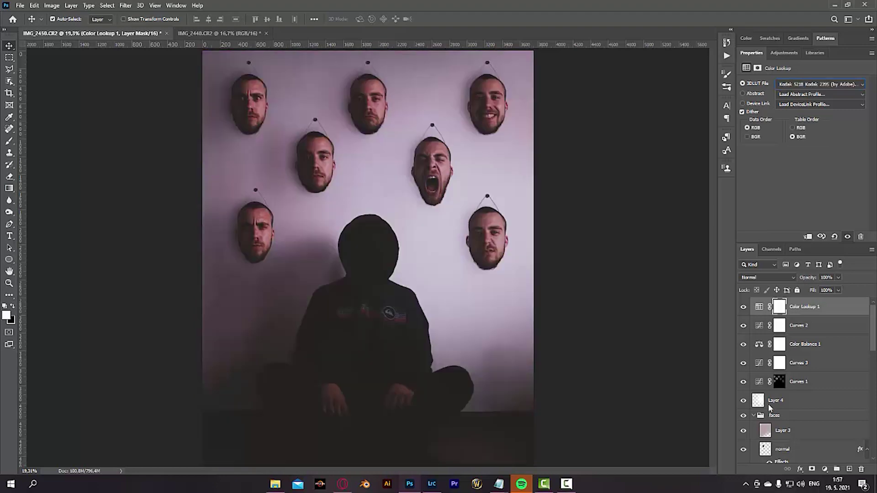
key("Up")
Step: Preview lookup tables on Color Lookup 1 from 2Strip.look onward through DropBlues.3DL, FoggyNight.3DL and Good morning.CUBE to the Kodak looks
left_click(783, 84)
left_click(778, 122)
key("Down")
key("Down")
key("Down")
key("Down")
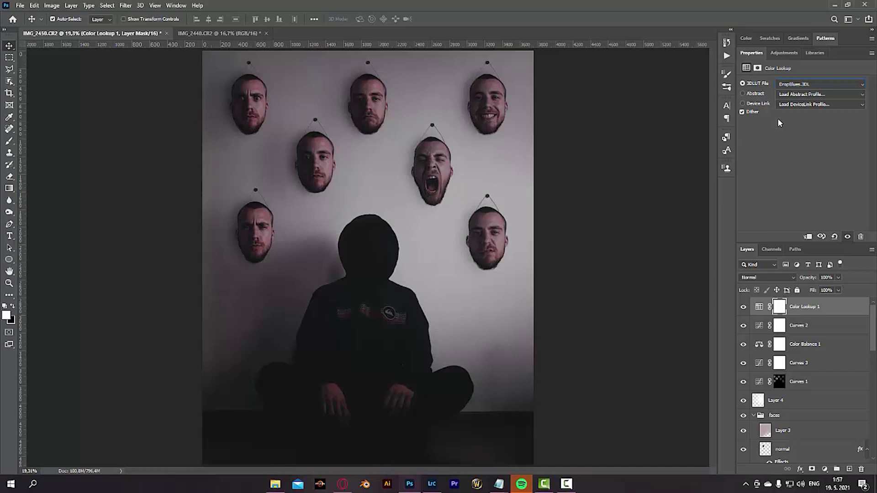
key("Down")
key("Down")
key("Down")
key("Down")
key("Down")
key("Down")
key("Down")
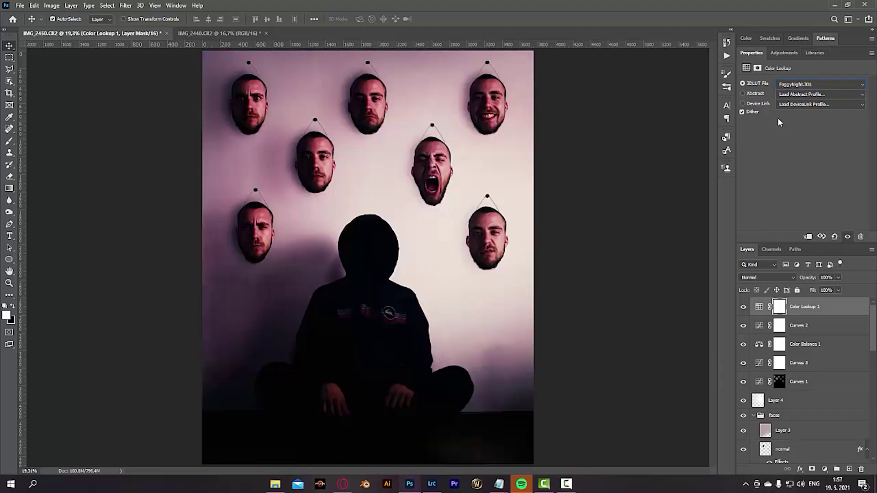
key("Down")
key("Down")
key("Down")
key("Down")
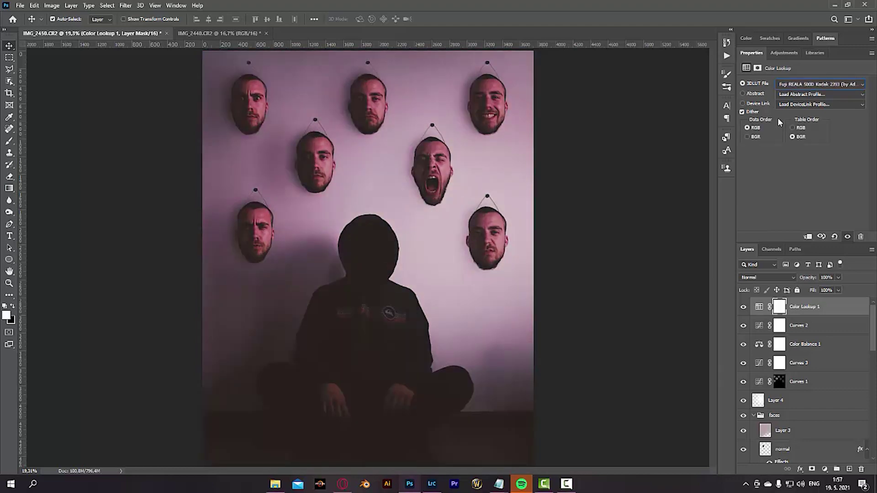
key("Down")
key("Down")
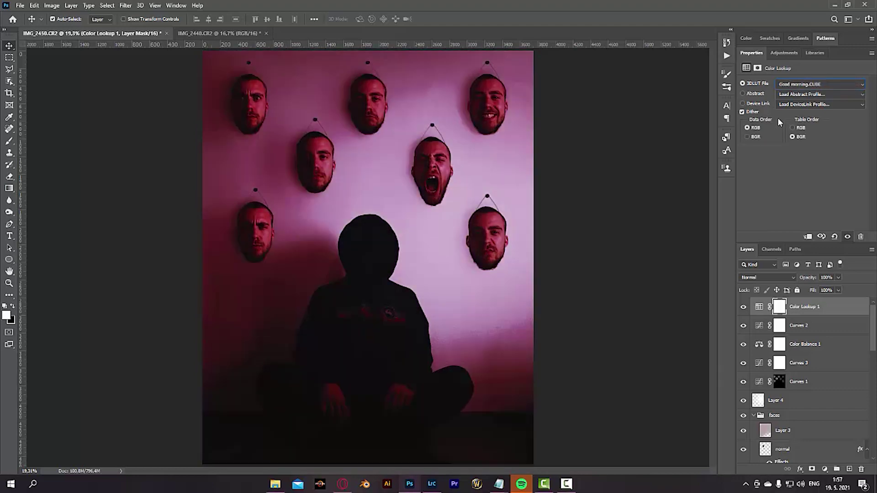
key("Down")
key("Down")
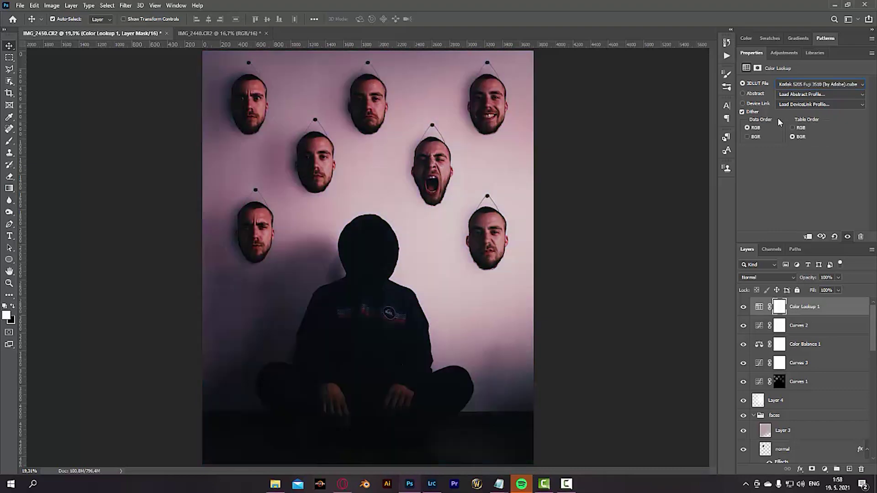
Step: Apply NightFromDay.CUBE to Color Lookup 1, trying 50% opacity and other blend modes such as Overlay before restoring Normal
left_click(817, 85)
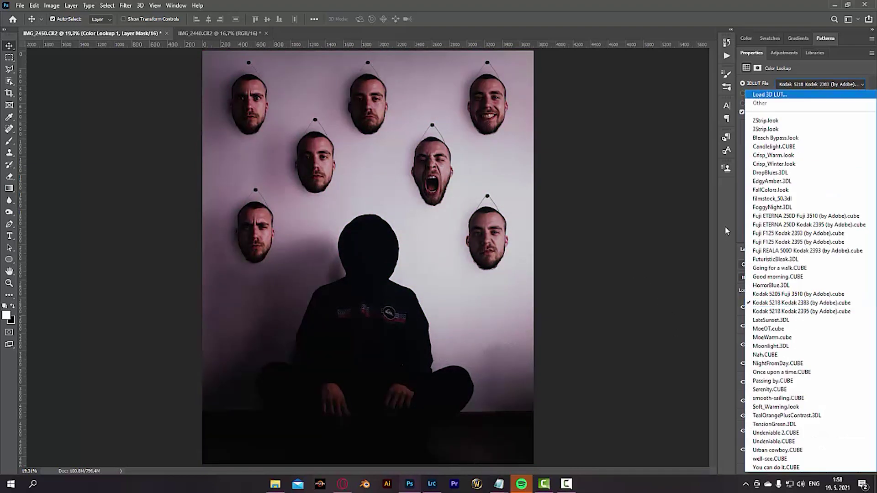
left_click(796, 364)
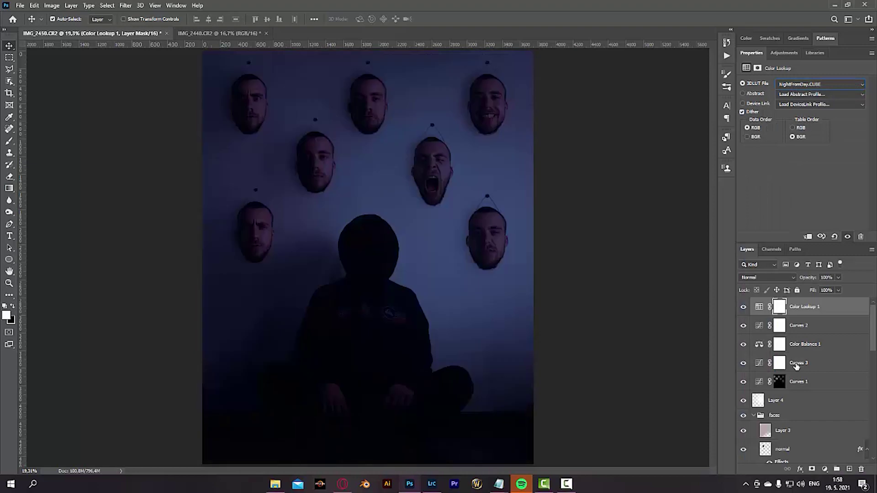
type("50")
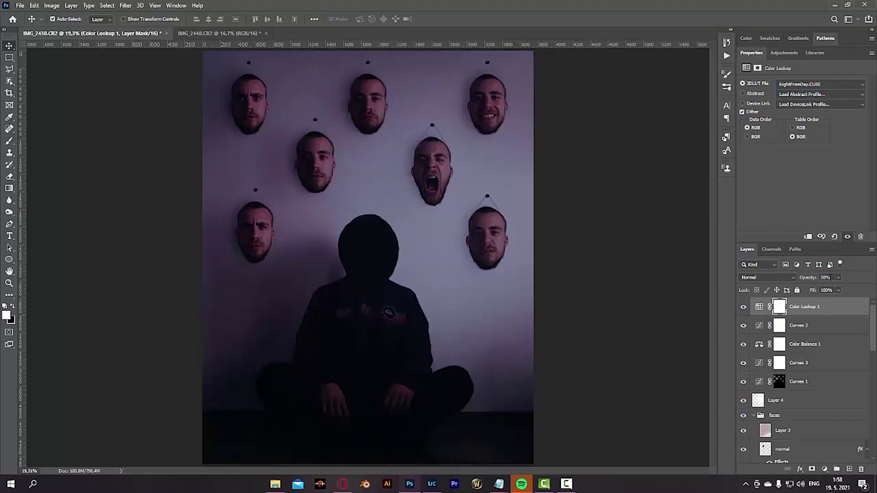
left_click(793, 278)
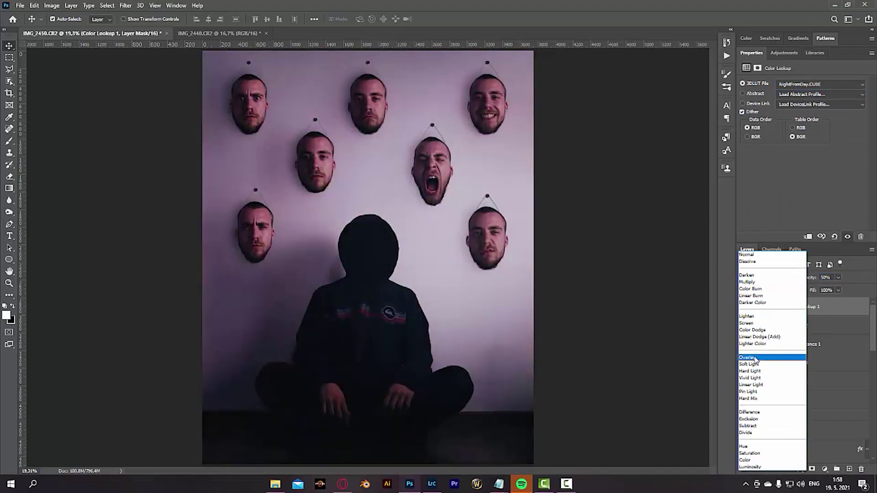
left_click(746, 255)
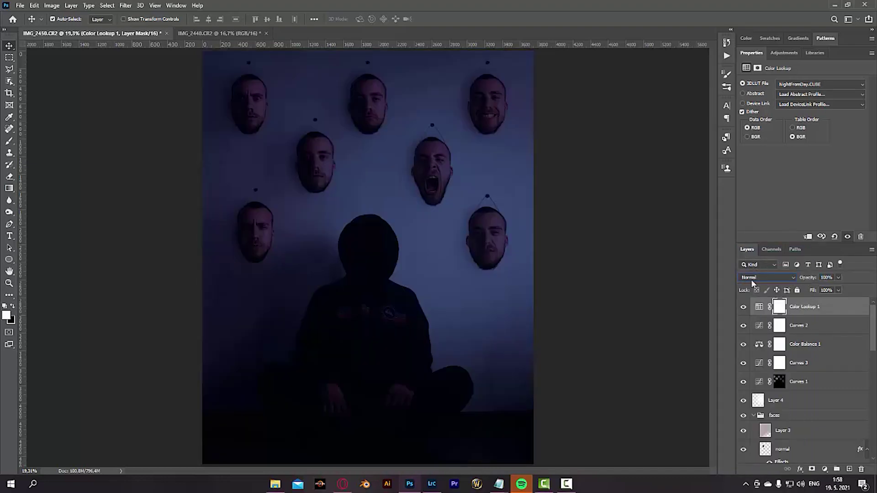
Step: Hide Color Lookup 1 and examine the overall grade of the hanging faces and hooded figure without it
left_click(743, 307)
scroll(377, 273, "down", 4)
scroll(377, 274, "up", 3)
scroll(378, 273, "down", 2)
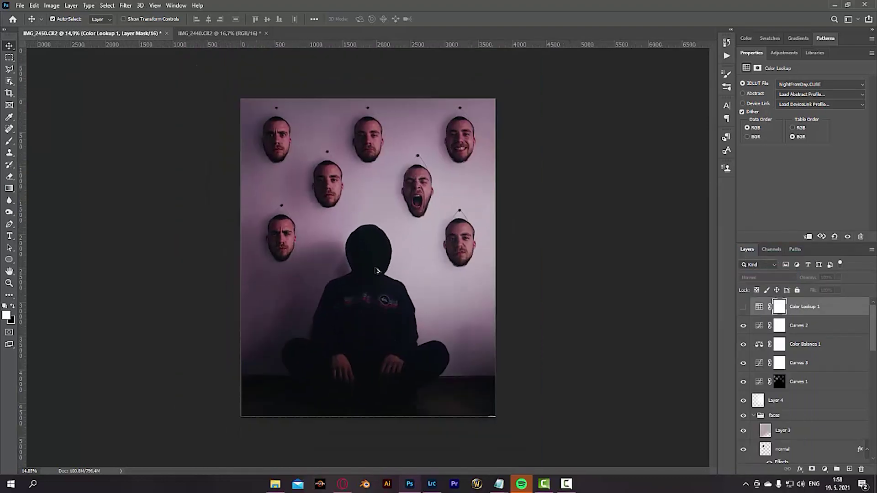
scroll(377, 273, "up", 5)
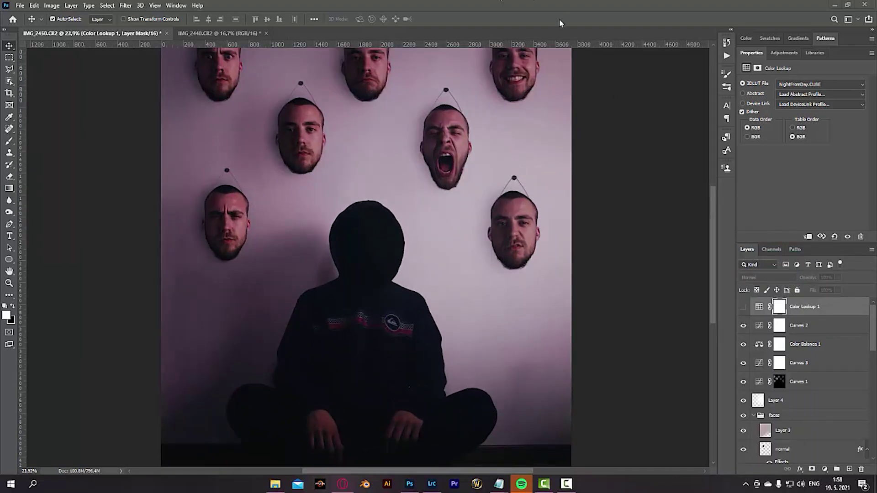
scroll(418, 203, "down", 4)
scroll(418, 202, "up", 3)
left_click_drag(385, 265, 428, 281)
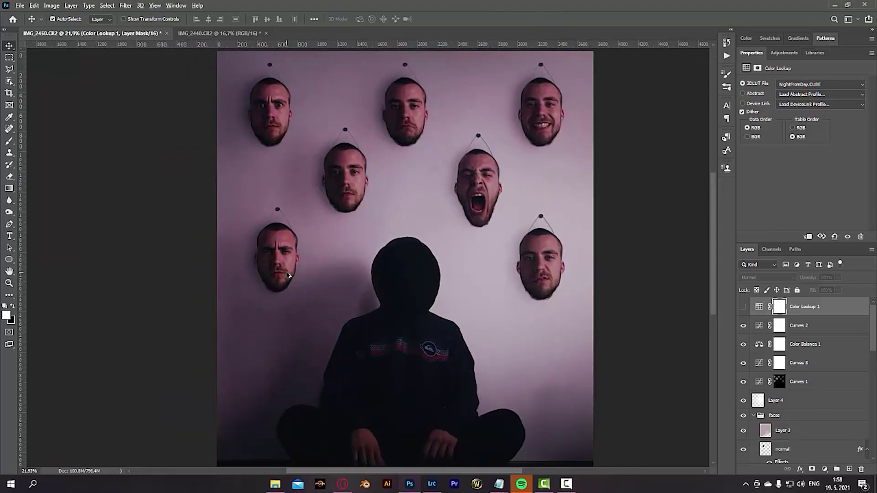
scroll(288, 275, "up", 1)
scroll(444, 263, "down", 2)
scroll(444, 262, "up", 1)
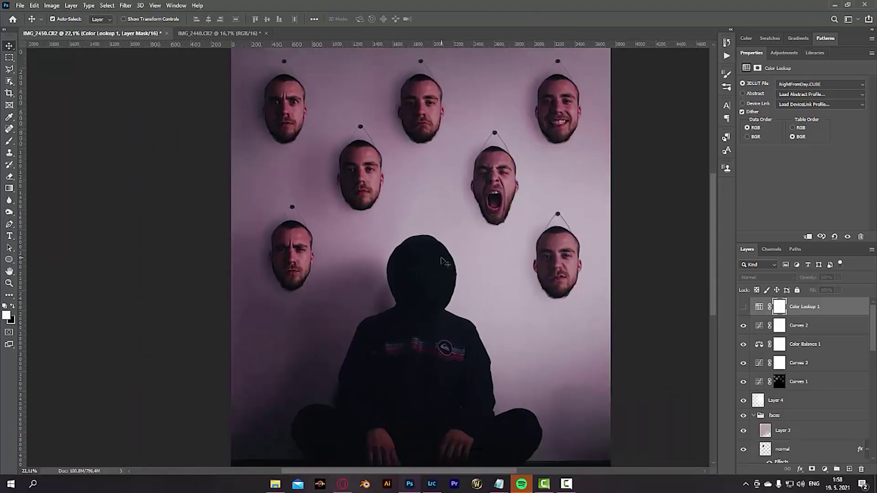
scroll(442, 261, "down", 2)
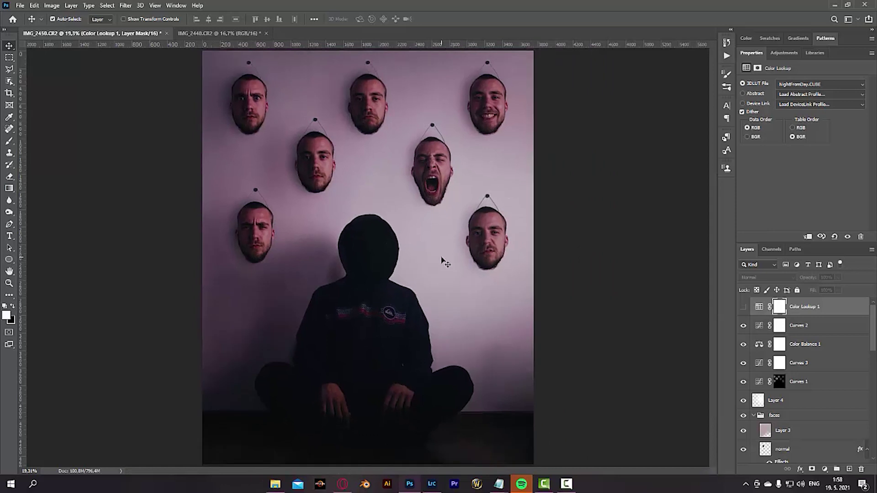
Step: Compare the image with and without the Curves 1, Curves 3 and Curves 2 adjustments
left_click(745, 386)
left_click(745, 385)
left_click(743, 364)
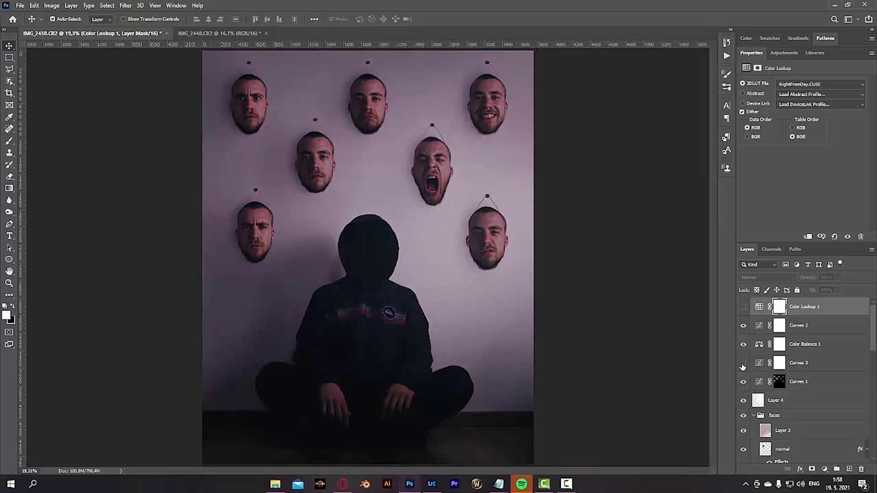
left_click(744, 365)
left_click(743, 326)
left_click(743, 326)
Step: Try Color Lookup 1 at 30% opacity against the image without it, and delete that adjustment layer
left_click(743, 307)
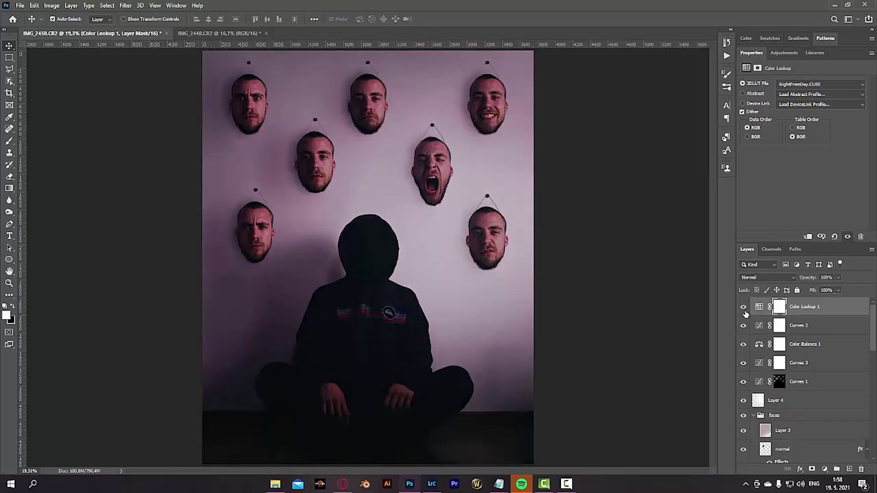
left_click(827, 277)
type("30")
left_click(744, 307)
left_click(744, 308)
left_click(743, 309)
left_click(744, 309)
key("Delete")
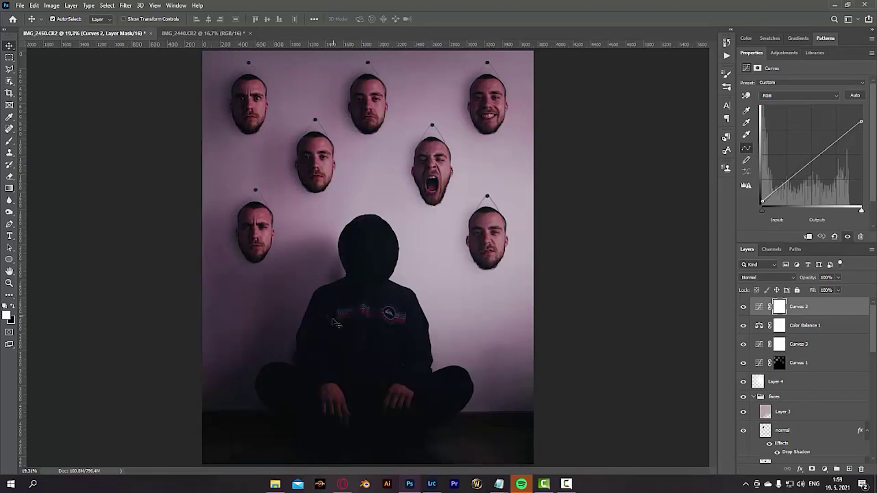
scroll(297, 304, "up", 2)
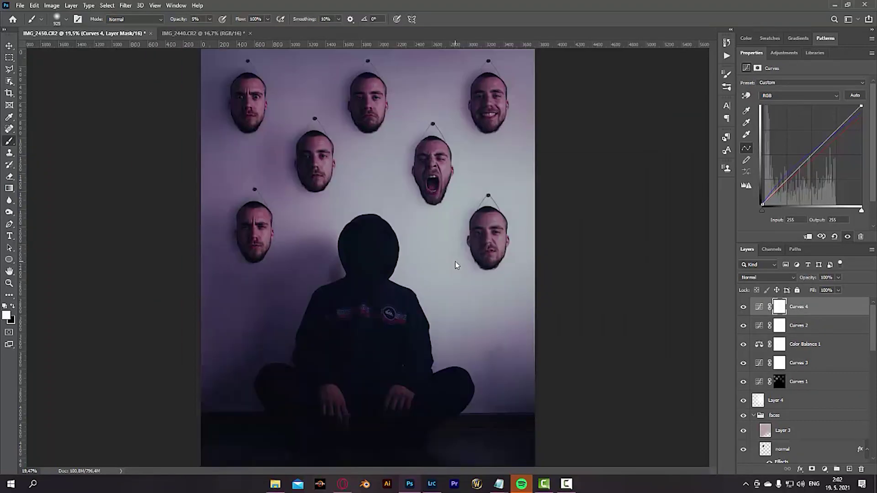
Step: Toggle layers on and off through the stack to locate the one holding the lowest right-hand face
key("v")
left_click(496, 243)
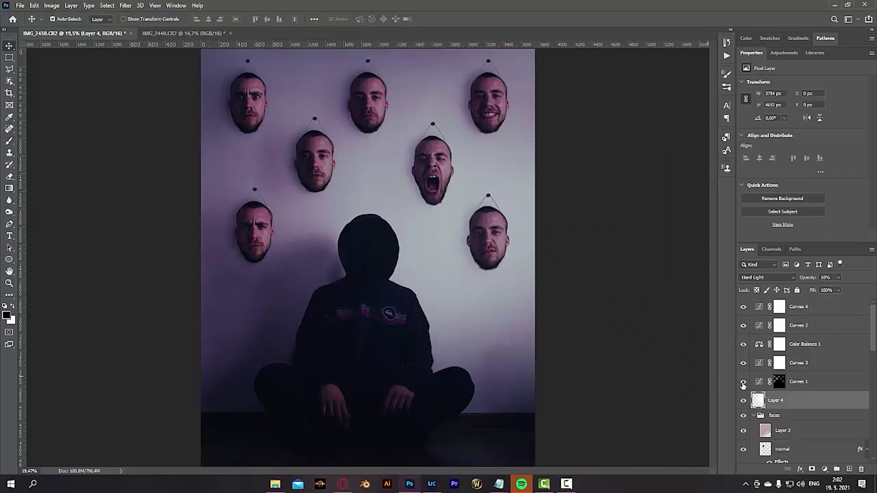
left_click(742, 307)
scroll(772, 383, "down", 5)
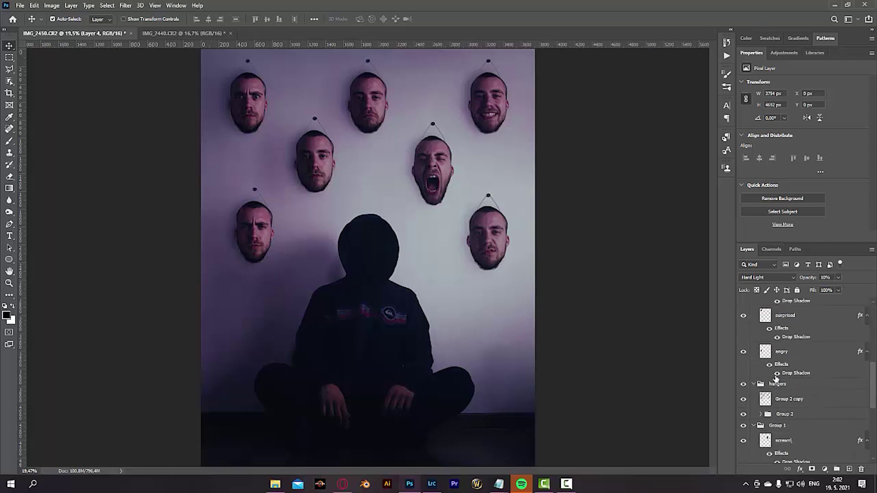
scroll(748, 344, "up", 2)
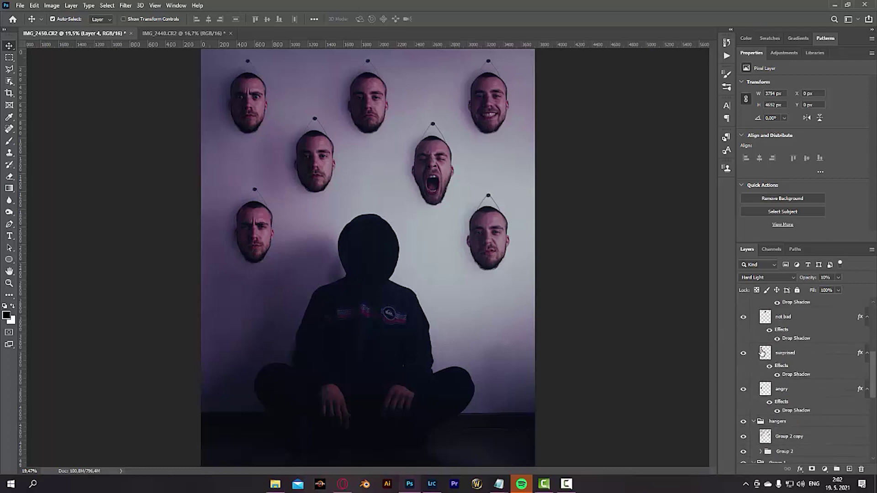
left_click(743, 321)
left_click(743, 321)
scroll(789, 360, "down", 3)
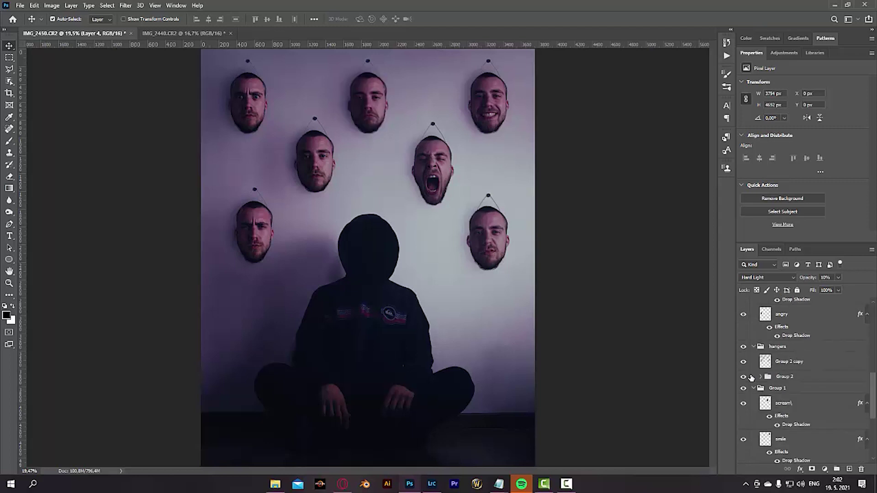
scroll(752, 377, "down", 3)
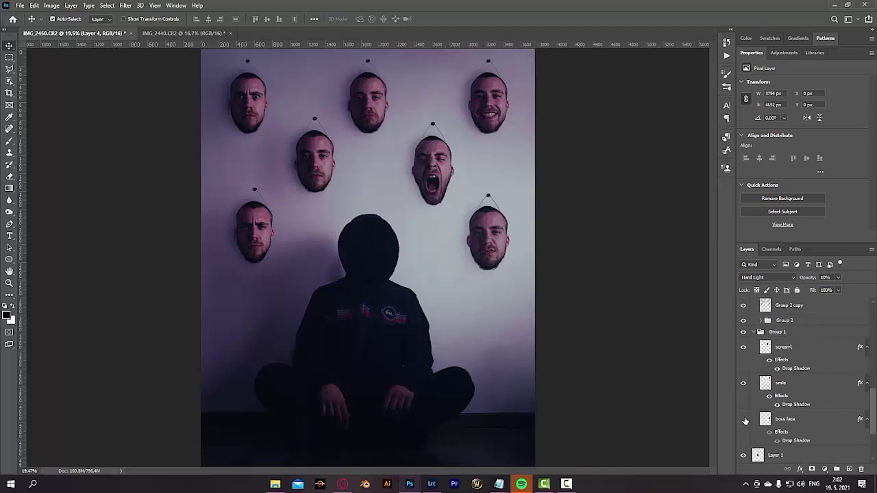
left_click(744, 419)
left_click(744, 420)
Step: Duplicate the boss face layer and turn the copy black with a Hue/Saturation lightness of -100
left_click(802, 422)
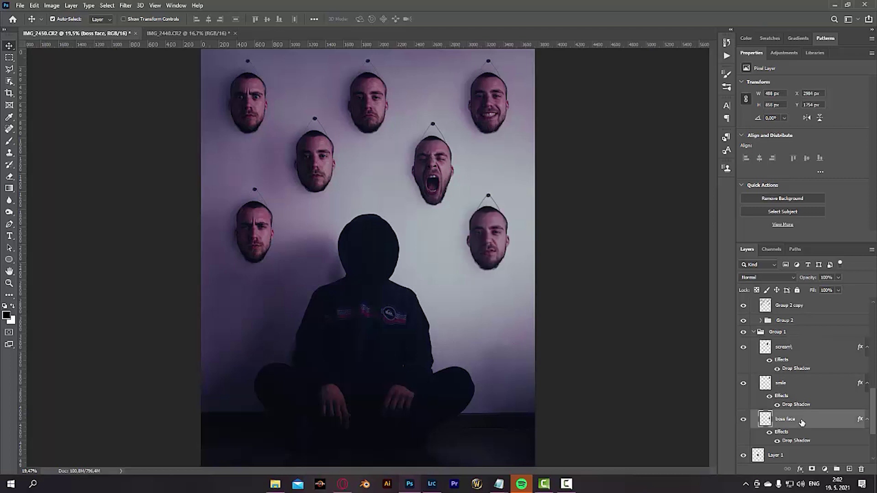
key("ctrl+j")
key("ctrl+u")
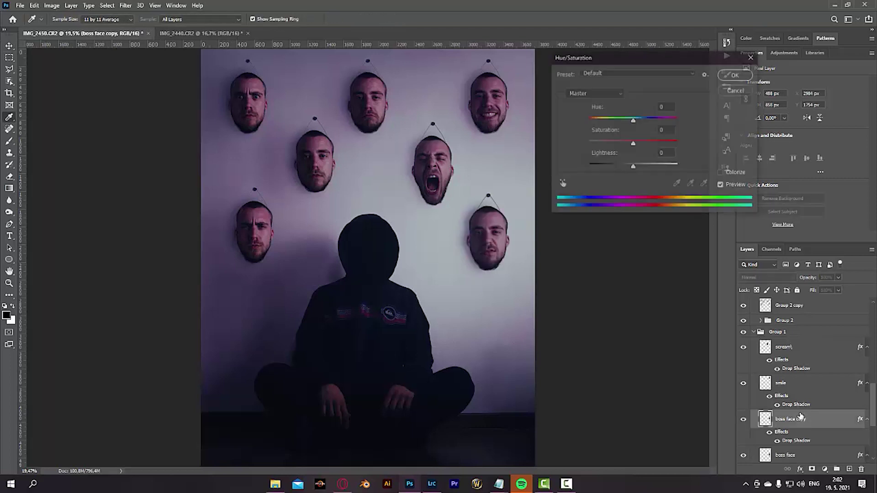
left_click_drag(601, 164, 590, 164)
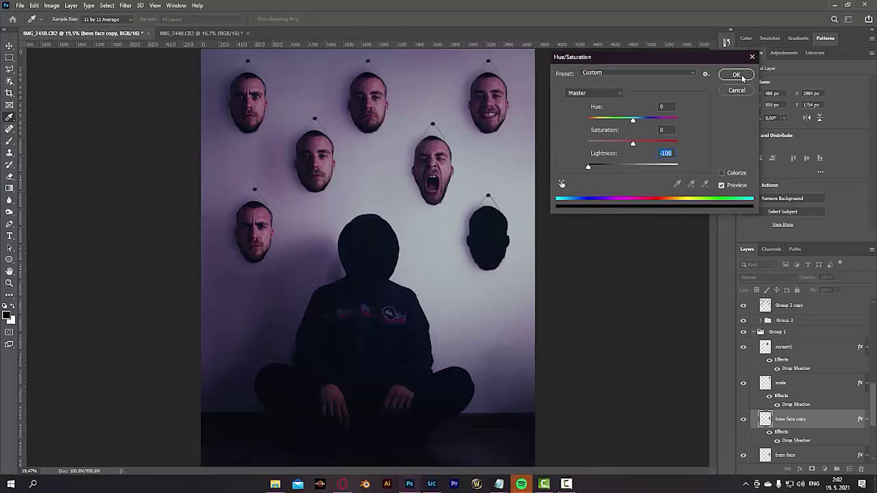
key("Return")
Step: Nudge the black boss face copy 100 px to the left of the original face
key("shift+Left")
key("shift+Left")
key("shift+Left")
key("shift+Left")
key("shift+Left")
key("shift+Left")
key("shift+Left")
key("shift+Left")
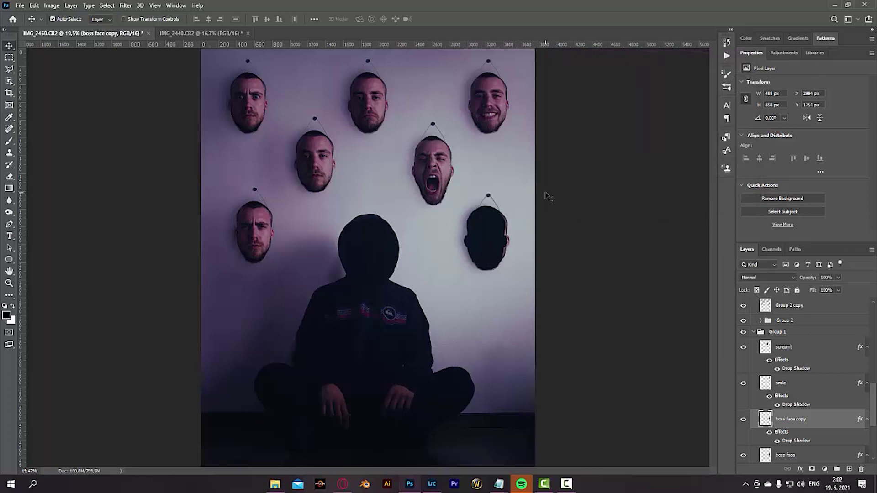
key("shift+Left")
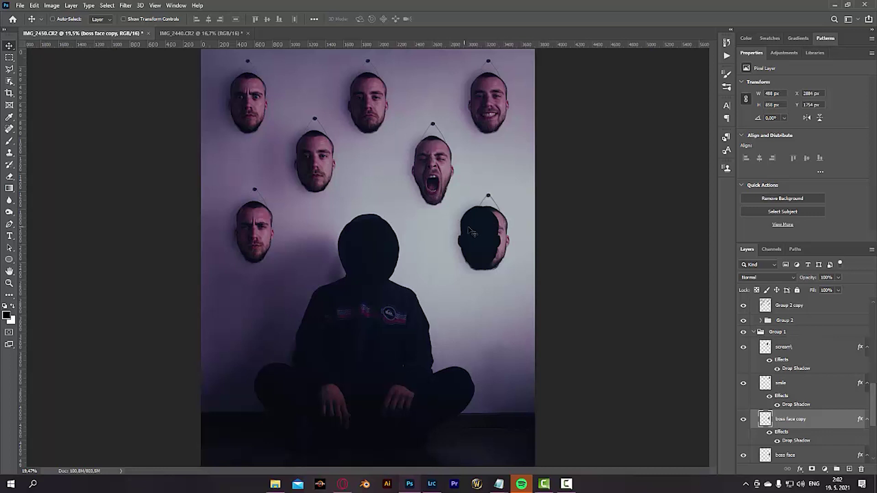
key("ctrl+t")
mouse_move(453, 246)
left_mouse_down()
mouse_move(427, 246)
mouse_move(445, 246)
left_mouse_up()
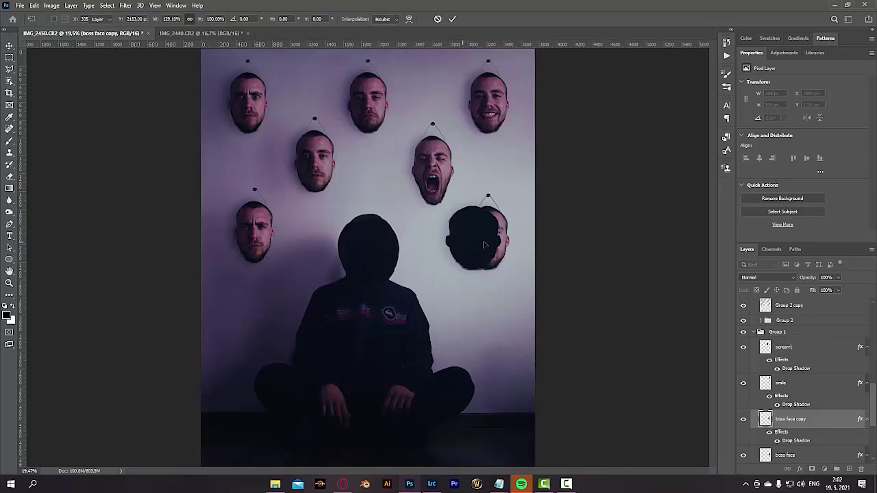
key("Escape")
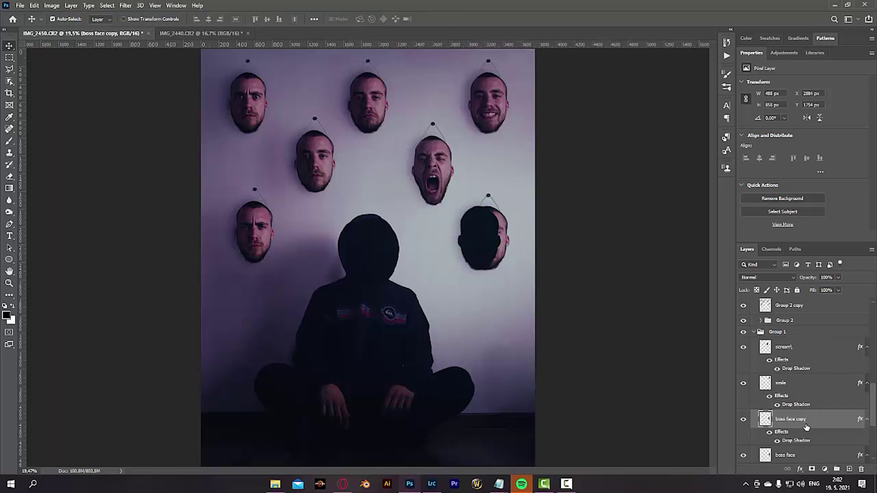
Step: Place the boss face copy beneath the boss face layer and widen and skew it into a cast shadow shape
scroll(793, 434, "down", 2)
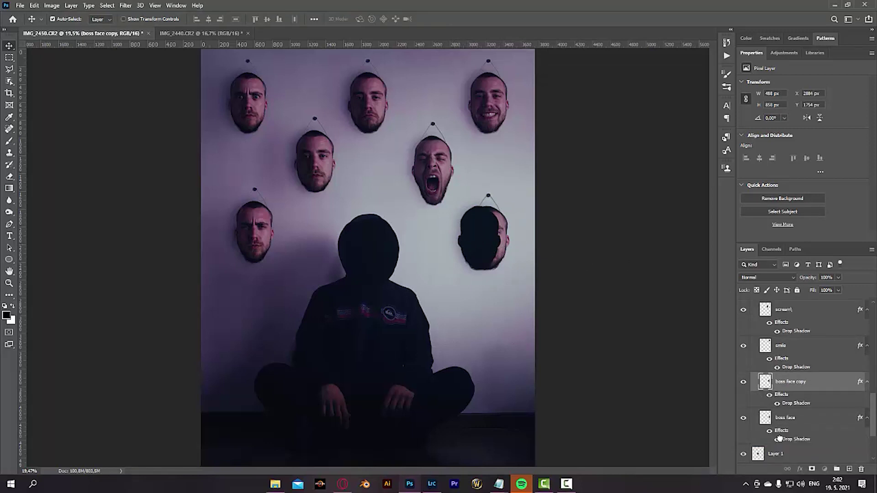
left_click_drag(779, 439, 779, 437)
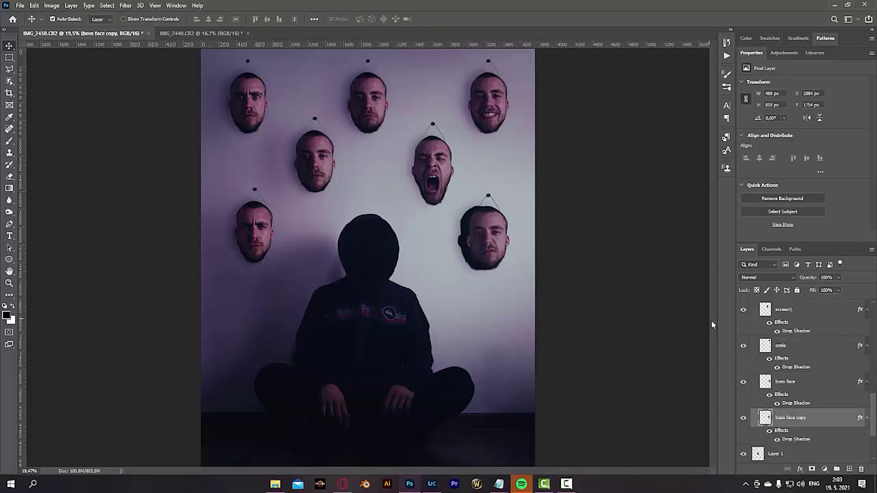
key("ctrl+t")
left_click_drag(482, 207, 487, 207)
left_click_drag(481, 280, 485, 280)
left_click_drag(464, 243, 444, 209)
left_click_drag(454, 281, 452, 278)
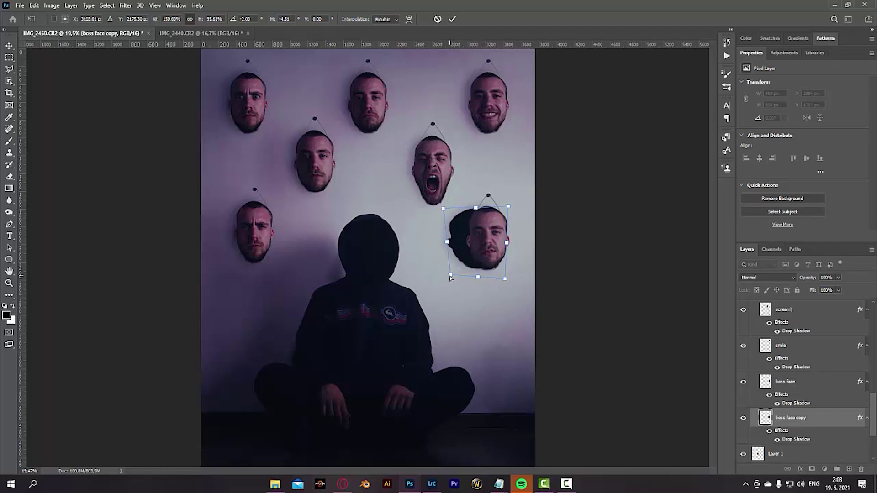
left_click_drag(444, 208, 483, 209)
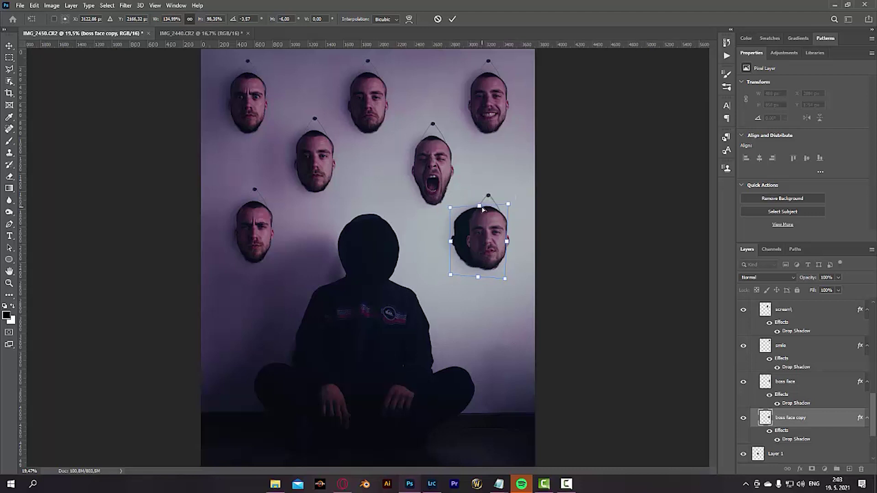
left_click_drag(479, 268, 506, 282)
left_click_drag(451, 278, 452, 273)
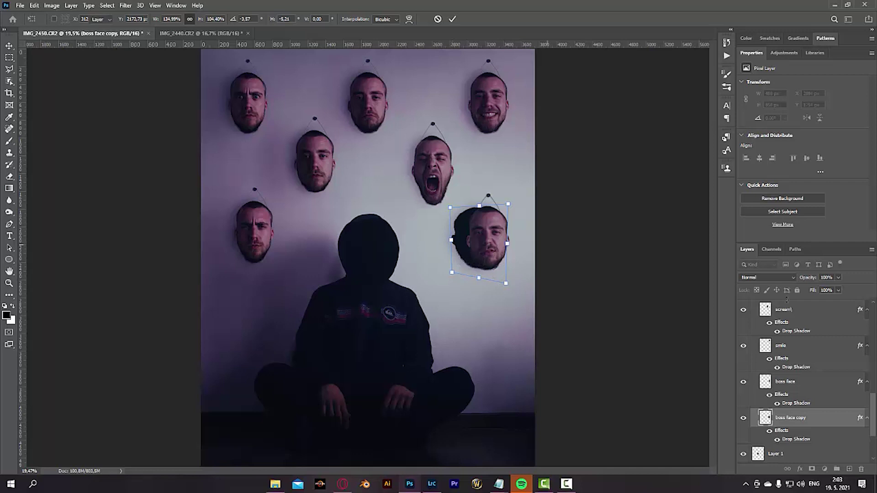
key("Return")
Step: Try the boss face copy as a shadow at 30% opacity, and delete that layer
left_click(826, 278)
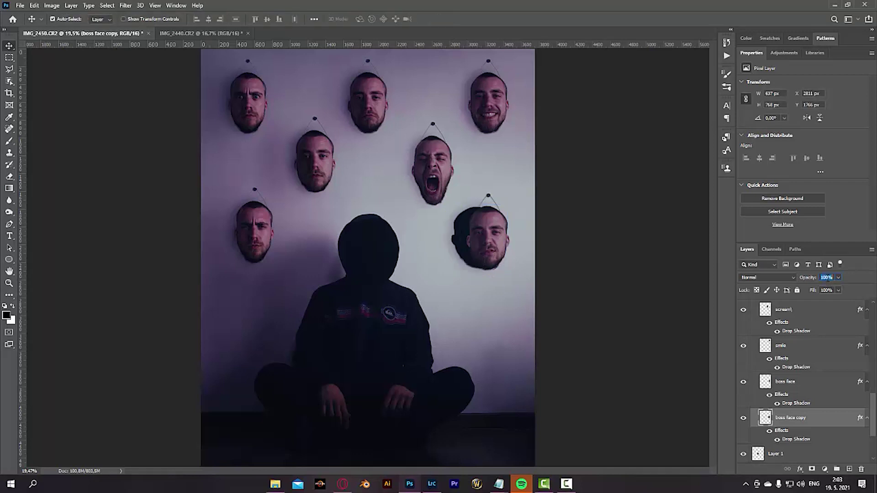
type("30")
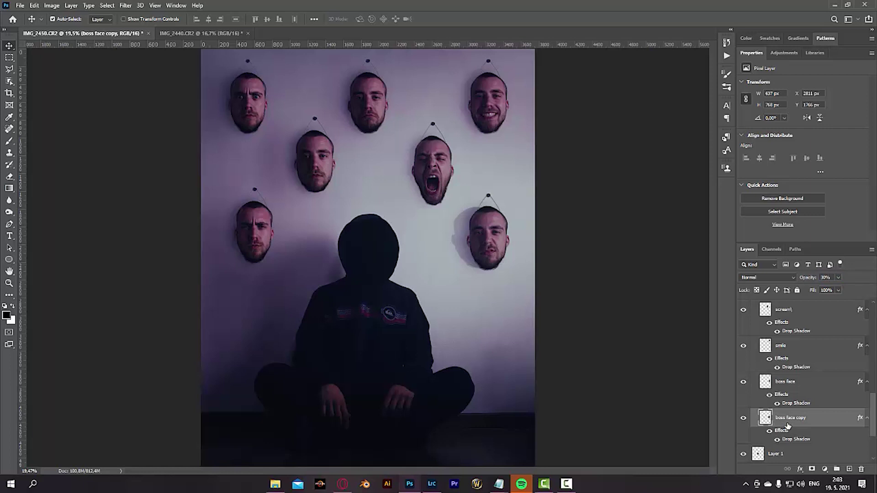
key("Delete")
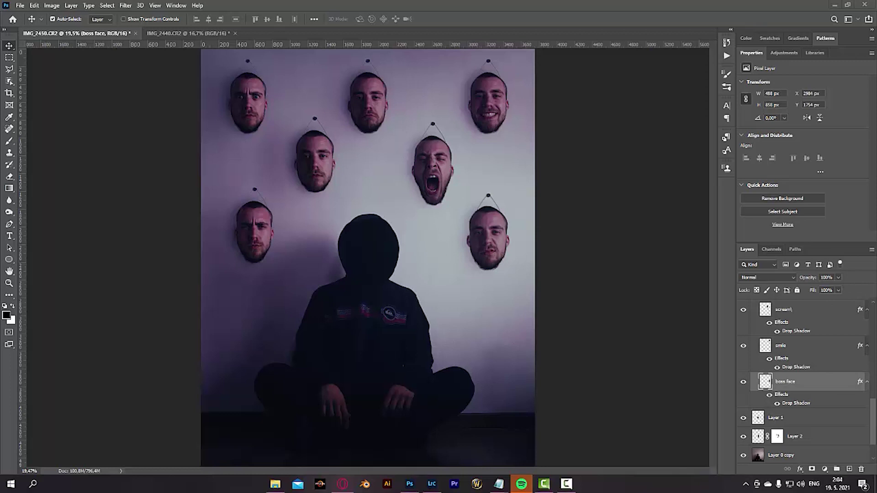
Step: Paste the profile silhouette photo above the boss face layer and flip it horizontally
key("ctrl+v")
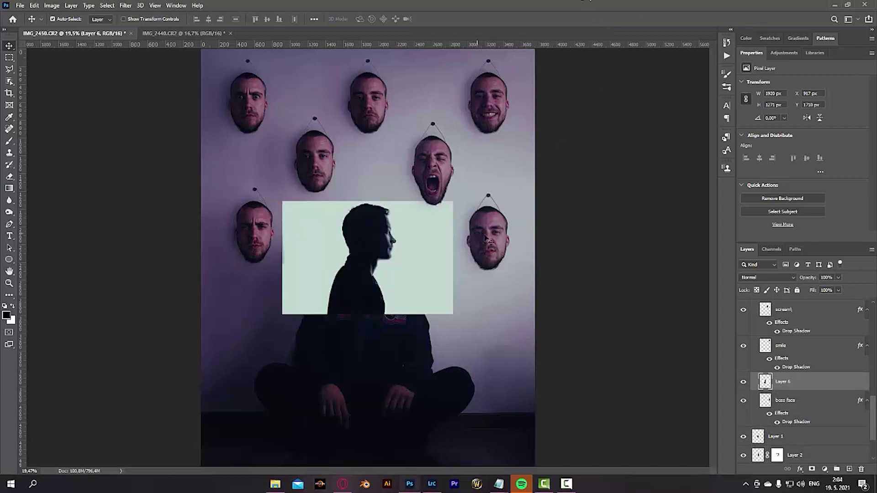
right_click(392, 253)
left_click(425, 346)
key("ctrl+t")
right_click(381, 256)
left_click(402, 405)
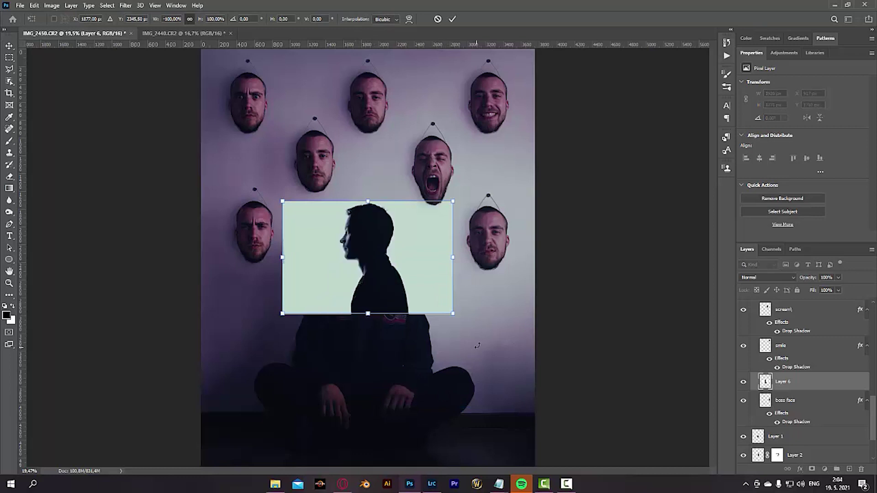
Step: Try the Lighten and Overlay blend modes on the pasted silhouette photo
left_click(775, 279)
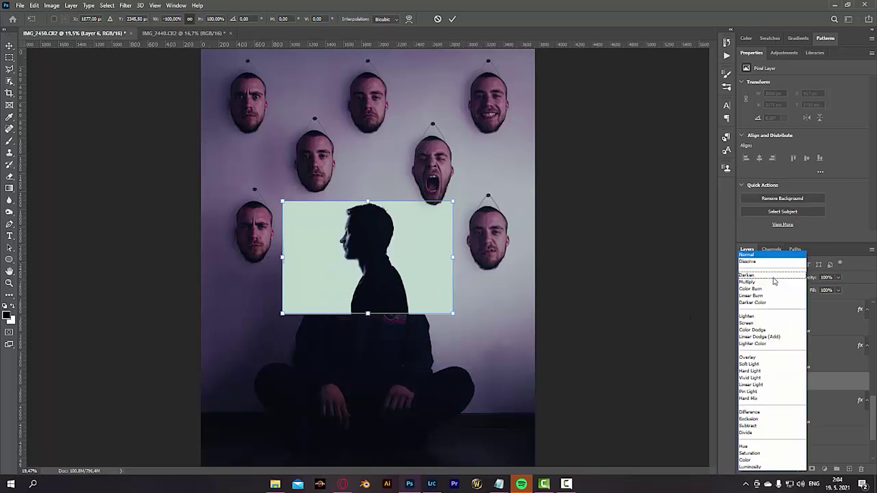
left_click(759, 319)
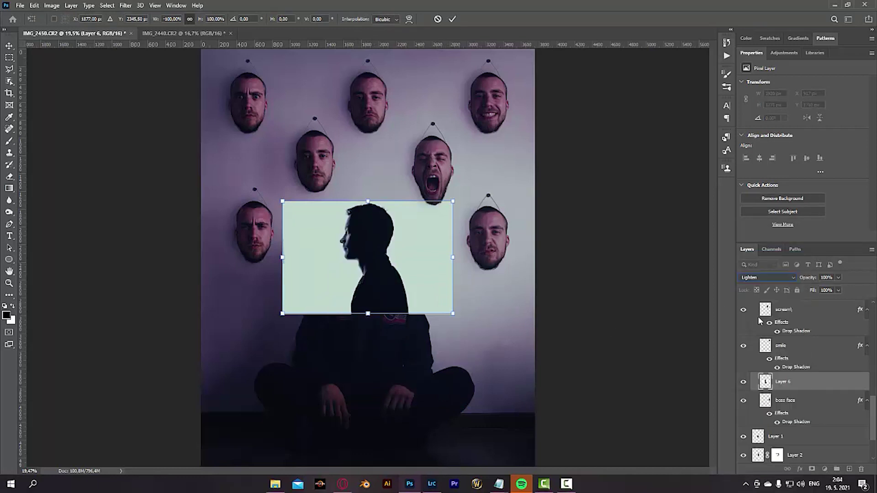
left_click(773, 277)
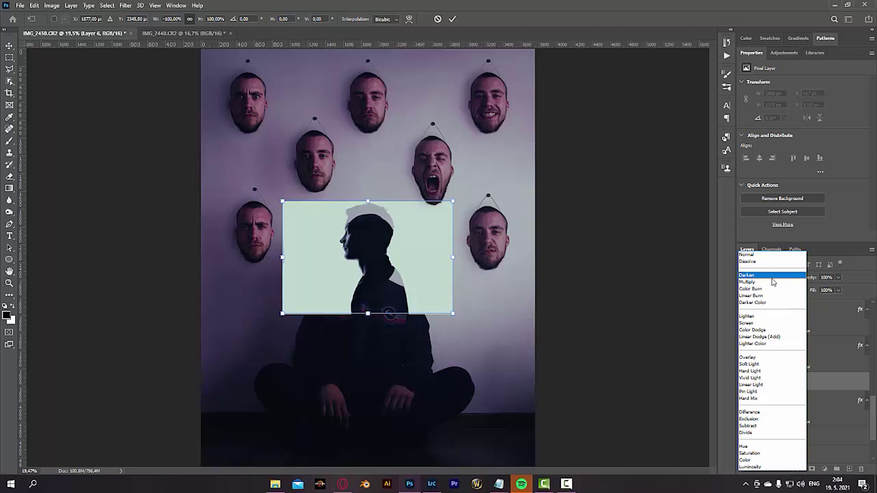
left_click(754, 359)
Step: Move the silhouette photo over the lowest right-hand face and set its blend mode to Normal
left_click_drag(410, 264, 517, 269)
key("Return")
left_click(774, 279)
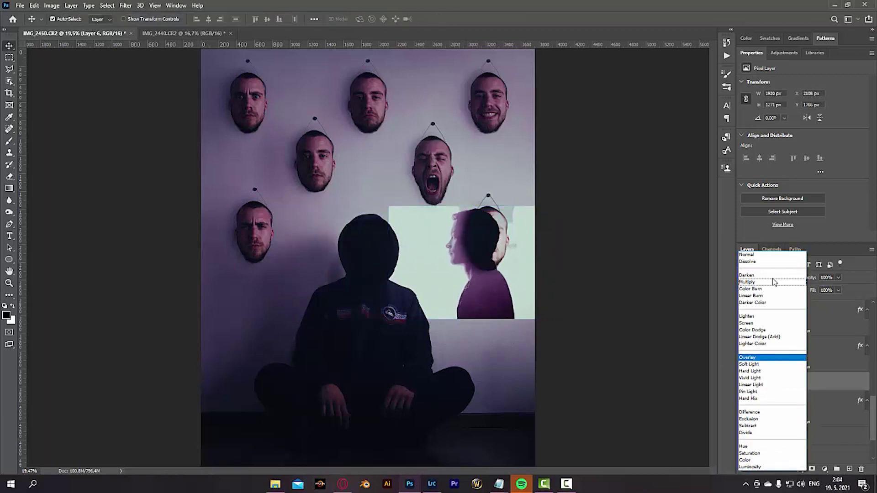
left_click(618, 158)
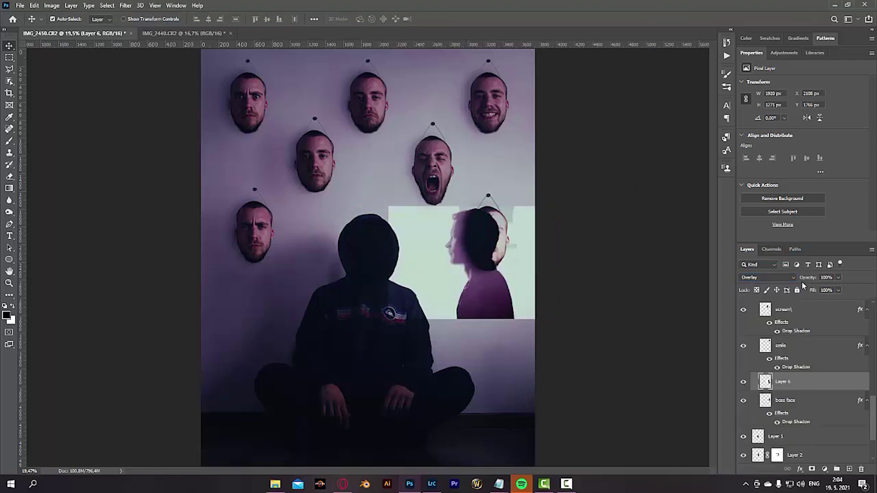
left_click(772, 277)
left_click(759, 255)
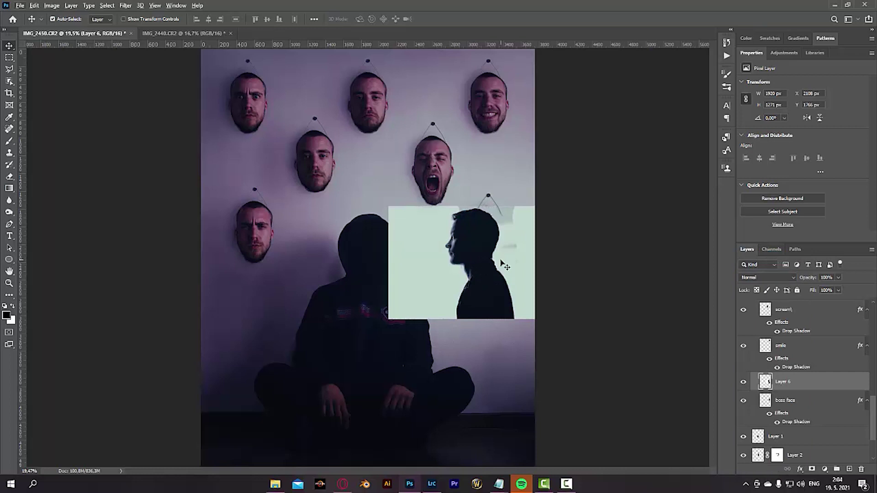
Step: Select the person in the silhouette photo as the subject and mask out the bright background
key("w")
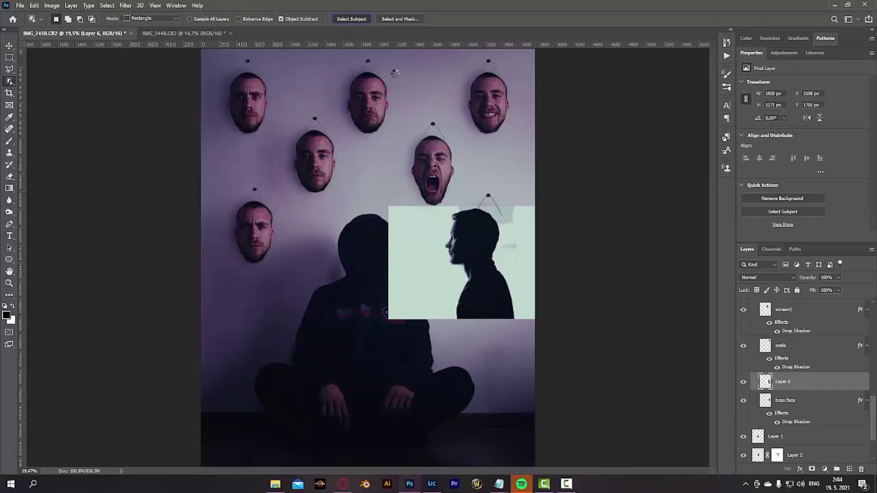
left_click(812, 469)
scroll(491, 253, "up", 5)
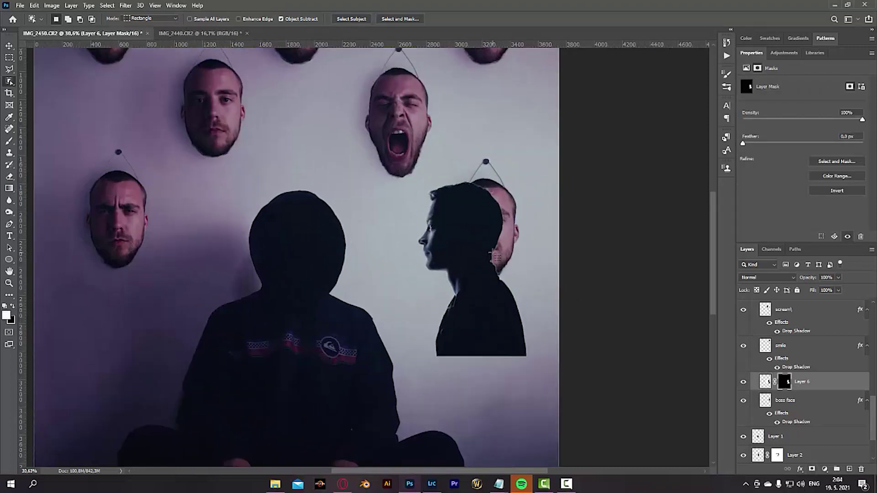
Step: Adjust the placement of the masked silhouette over the lowest right-hand face
key("ctrl+t")
left_click_drag(448, 249, 457, 196)
key("Return")
key("w")
scroll(530, 347, "down", 2)
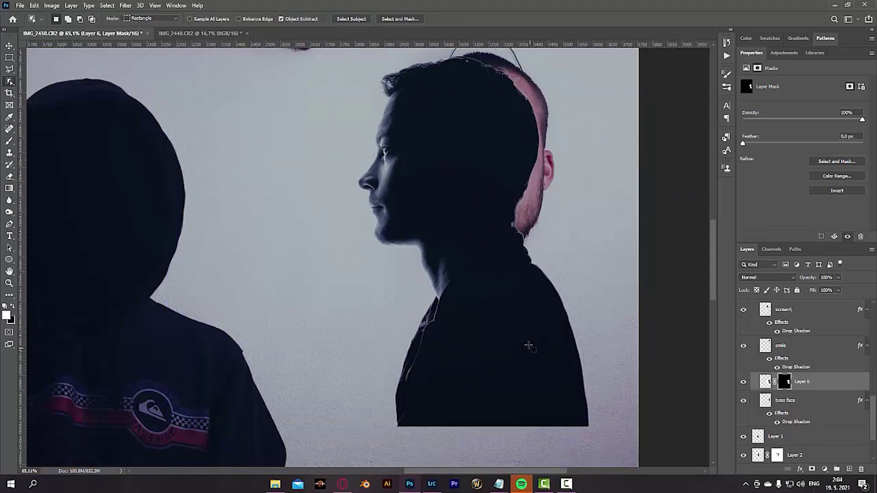
Step: Undo the last repositioning of the masked silhouette over the lowest right-hand face
key("v")
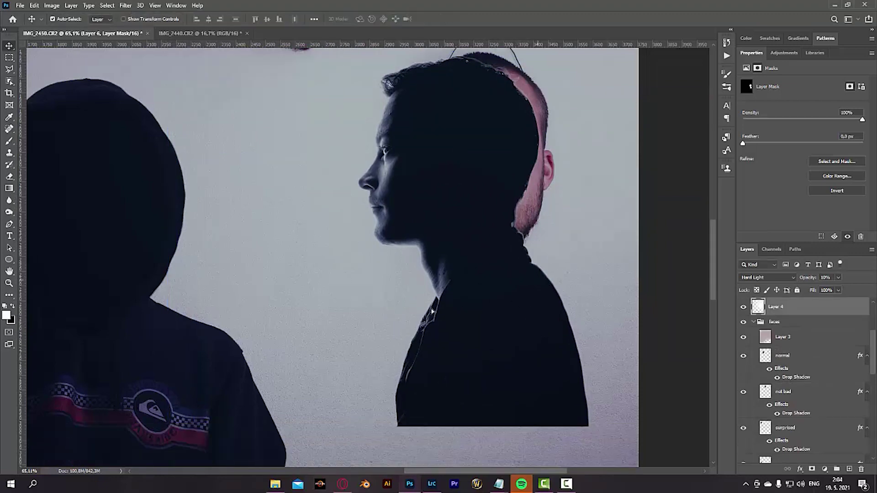
left_click(443, 310)
scroll(808, 388, "down", 5)
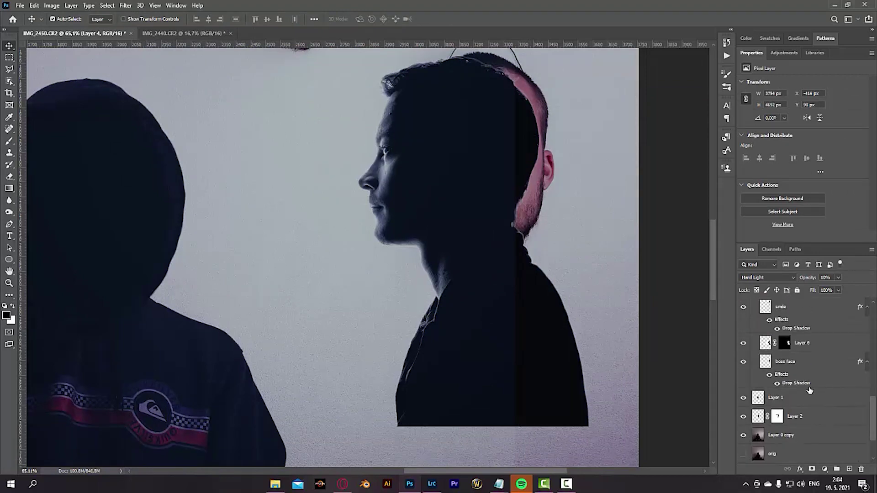
scroll(787, 397, "down", 3)
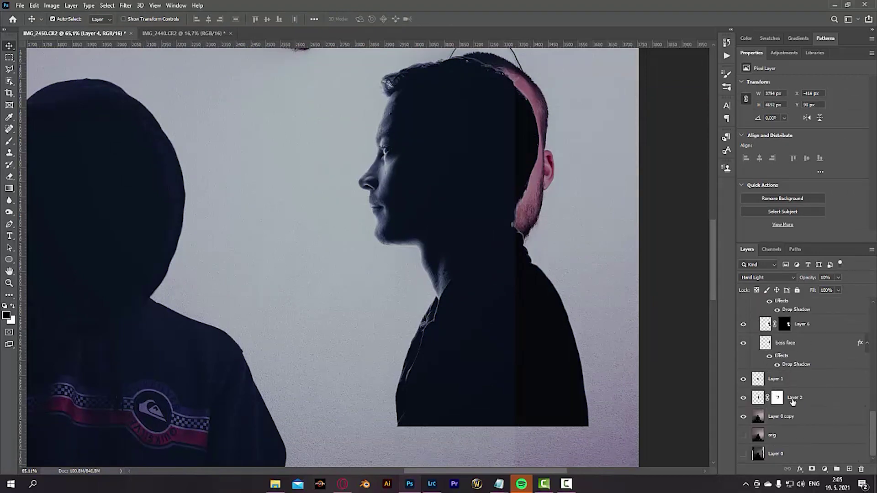
left_click(563, 347)
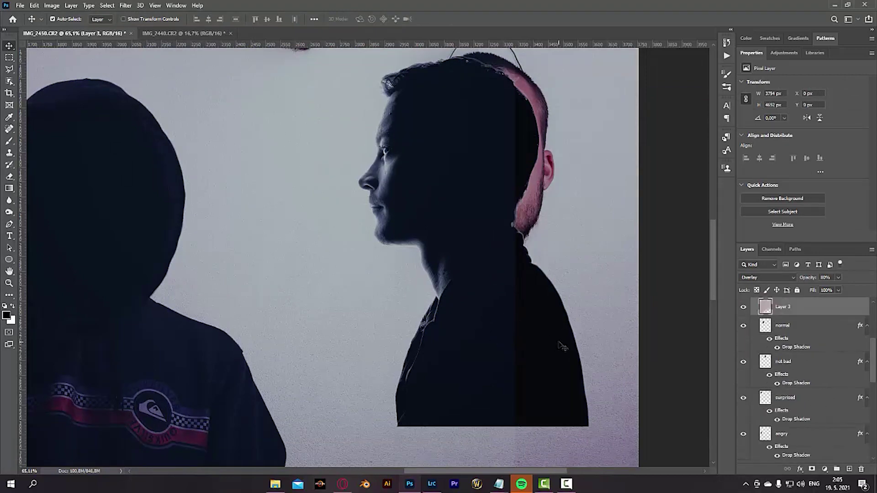
key("ctrl+z")
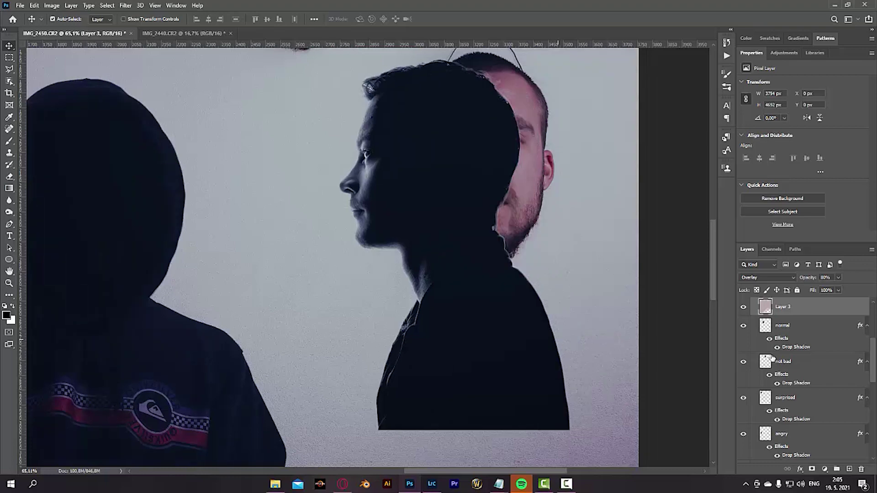
Step: Paint black at 100% brush opacity on the silhouette's layer mask to hide the shoulders and neck, leaving only the head
scroll(790, 376, "down", 10)
scroll(792, 377, "down", 1)
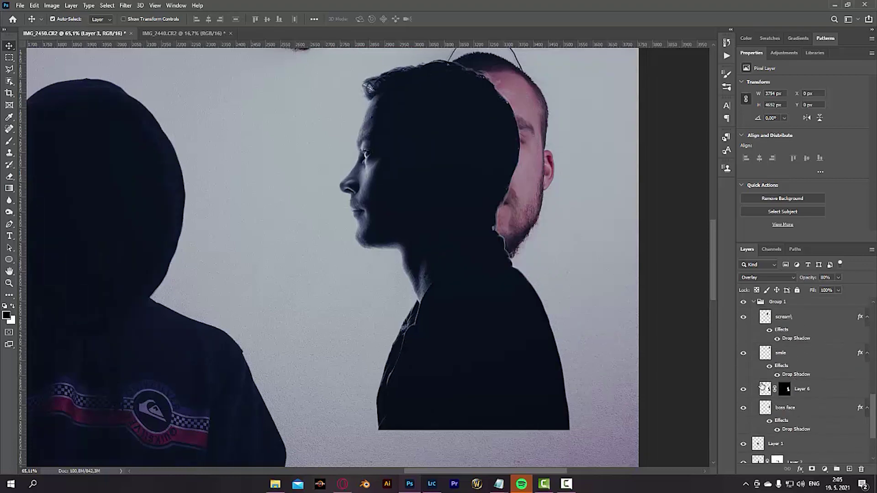
scroll(748, 396, "down", 2)
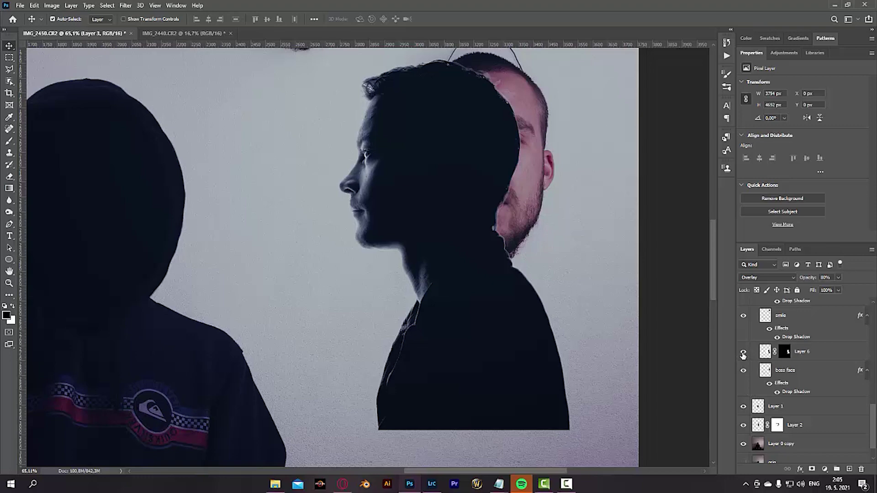
left_click(743, 353)
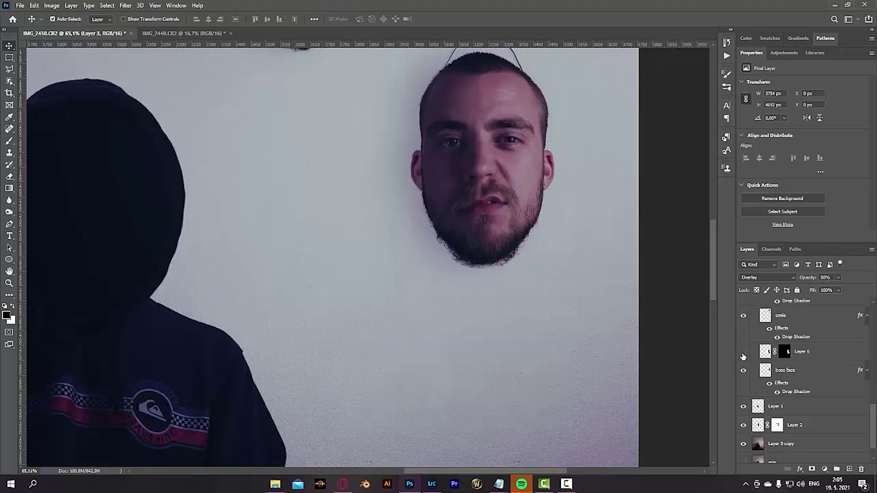
left_click(787, 356)
key("b")
left_click_drag(576, 362, 530, 369)
key("x")
scroll(589, 403, "down", 1)
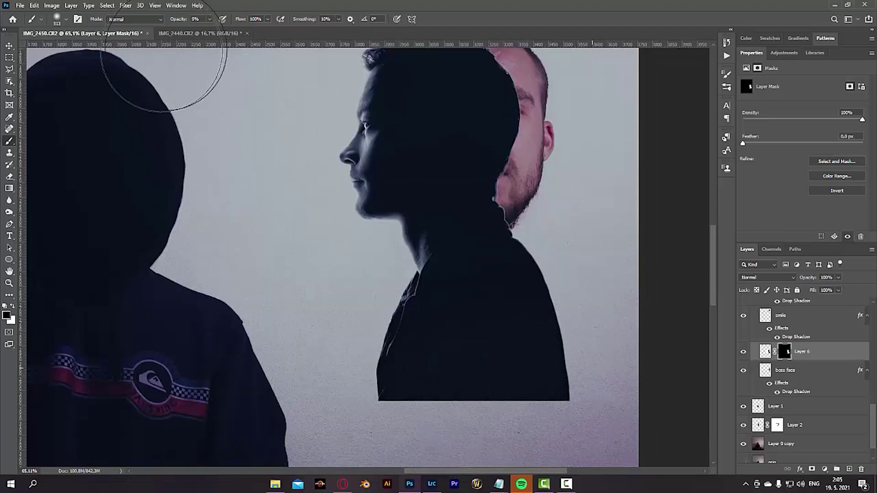
key("0")
mouse_move(646, 431)
left_mouse_down()
mouse_move(420, 420)
mouse_move(416, 434)
mouse_move(441, 372)
mouse_move(480, 333)
mouse_move(512, 274)
left_mouse_up()
right_click(563, 297, "alt")
mouse_move(561, 101)
left_mouse_down()
mouse_move(551, 129)
mouse_move(547, 292)
left_mouse_up()
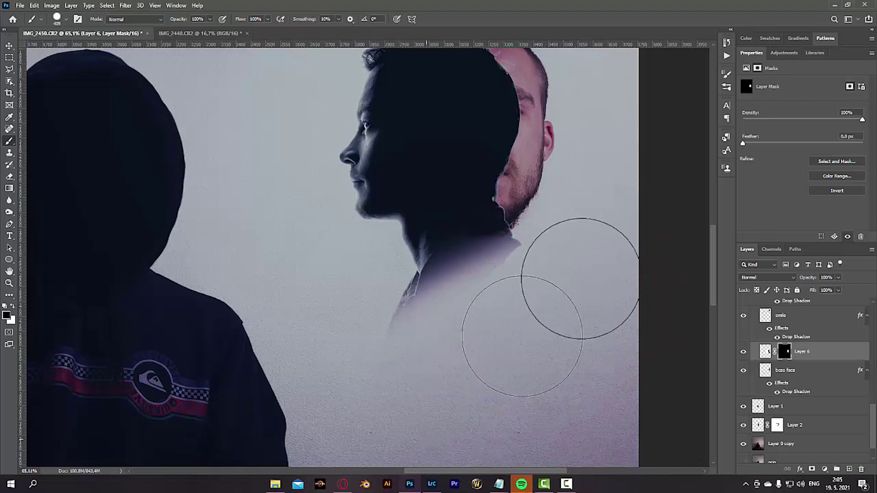
mouse_move(553, 274)
left_mouse_down()
mouse_move(378, 337)
mouse_move(368, 275)
mouse_move(398, 290)
mouse_move(468, 278)
mouse_move(552, 239)
left_mouse_up()
Step: Apply the layer mask permanently to the silhouette layer
scroll(498, 243, "up", 4)
key("ctrl+t")
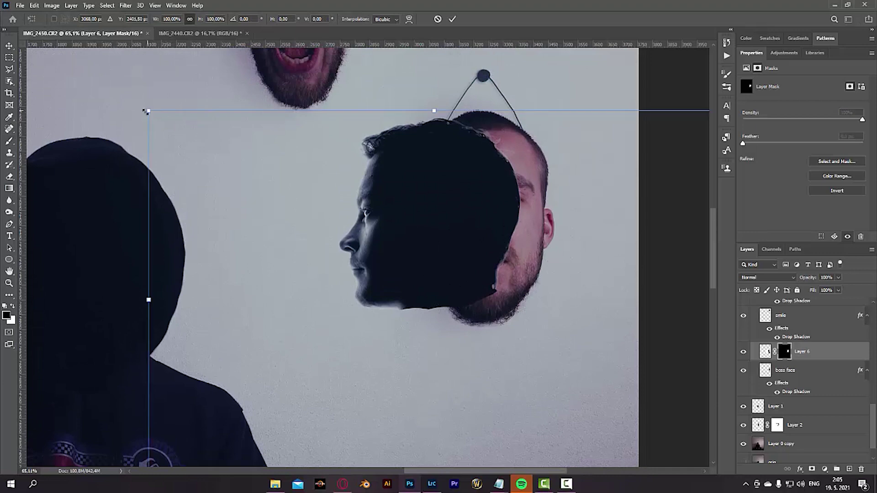
key("alt+space")
key("Escape")
key("Escape")
right_click(783, 351)
left_click(801, 379)
Step: Scale the silhouette head to about 105% and move it down and right over the lowest right-hand face
key("ctrl+t")
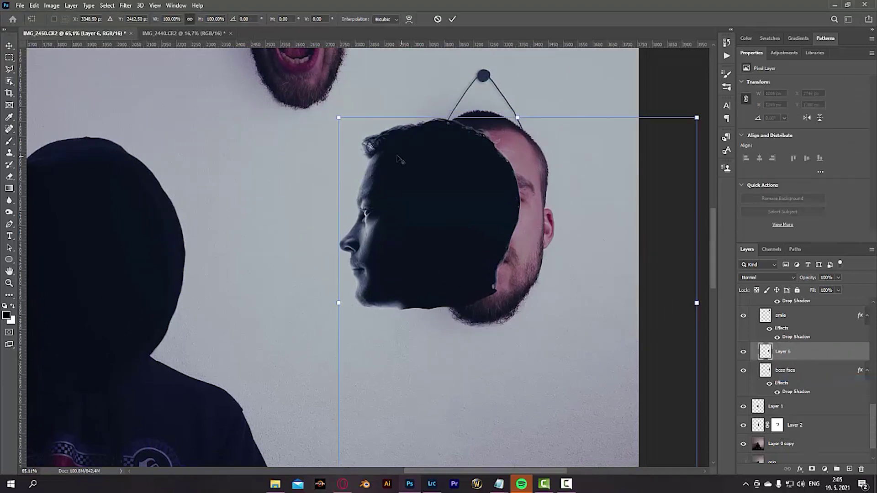
left_click_drag(338, 117, 330, 109)
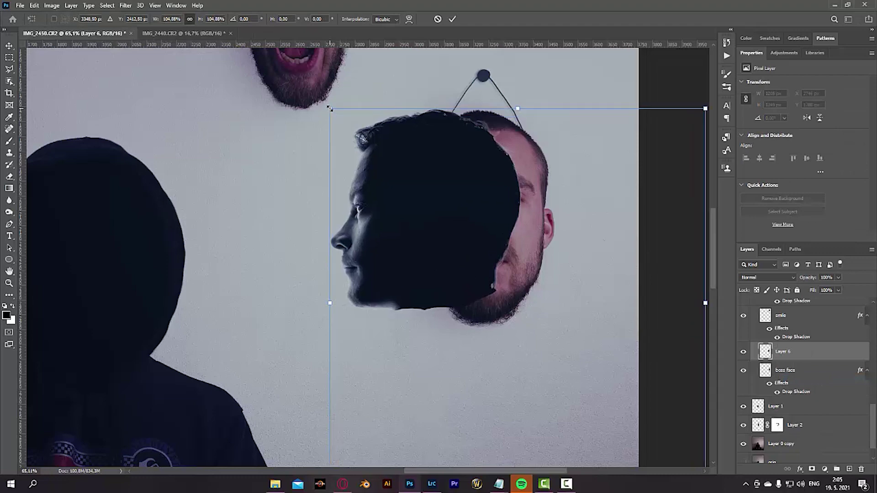
left_click_drag(435, 198, 468, 235)
key("Return")
key("ctrl+0")
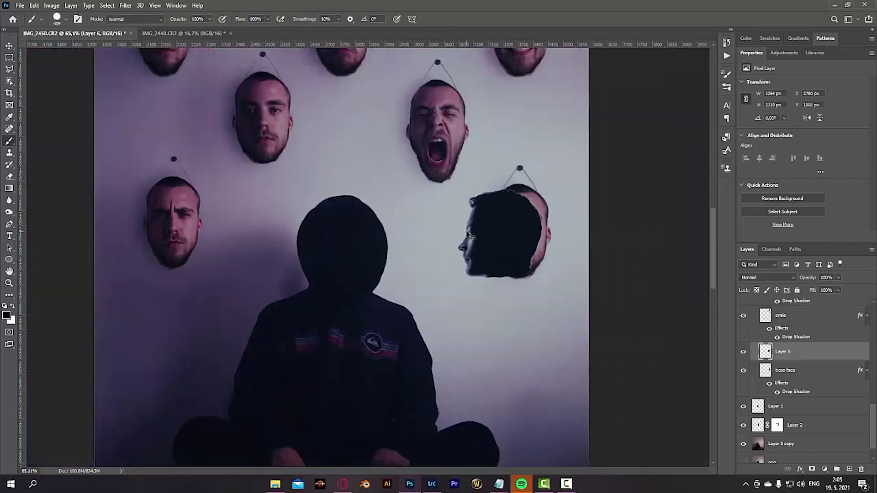
Step: Nudge the silhouette head up and right and enlarge it to about 106% so it covers the hanging face
key("ctrl+t")
key("shift+Right")
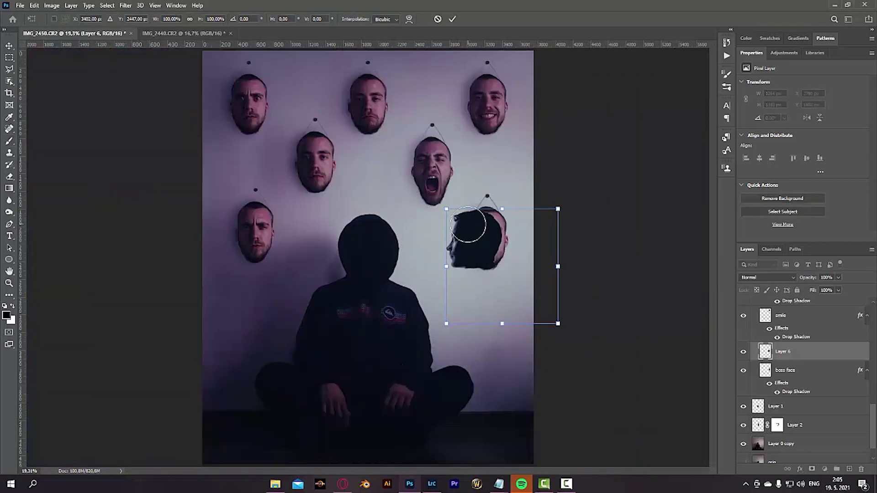
key("shift+Up")
key("shift+Up")
key("shift+Right")
key("shift+Up")
left_click_drag(559, 322, 565, 328)
key("Up")
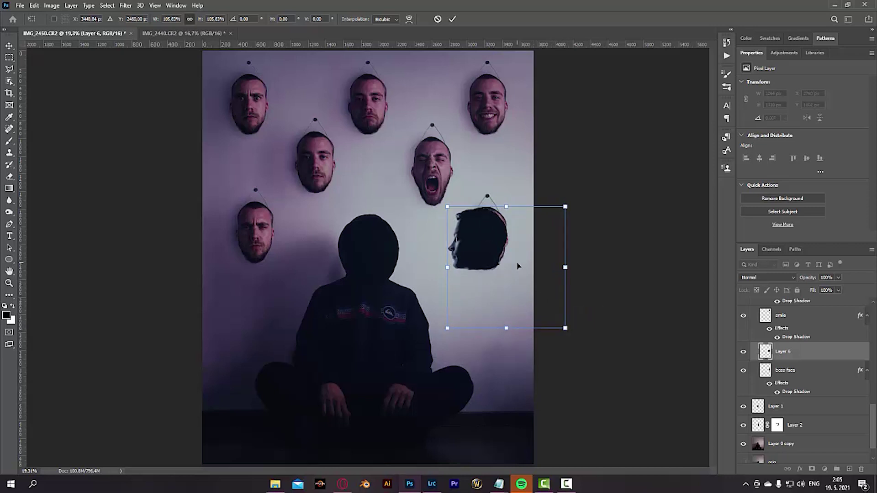
key("Return")
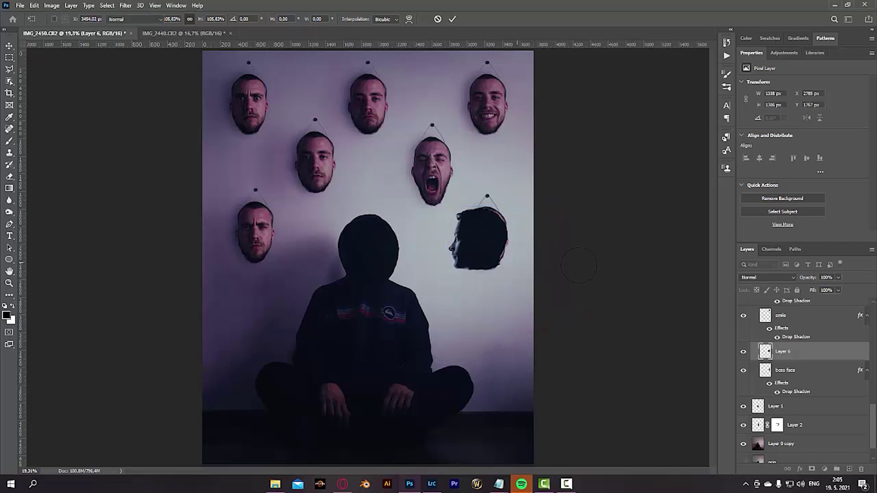
Step: Move the silhouette layer out of the group to just above Layer 1 and blacken it with Hue/Saturation at Lightness -100
key("b")
left_click_drag(787, 353, 787, 396)
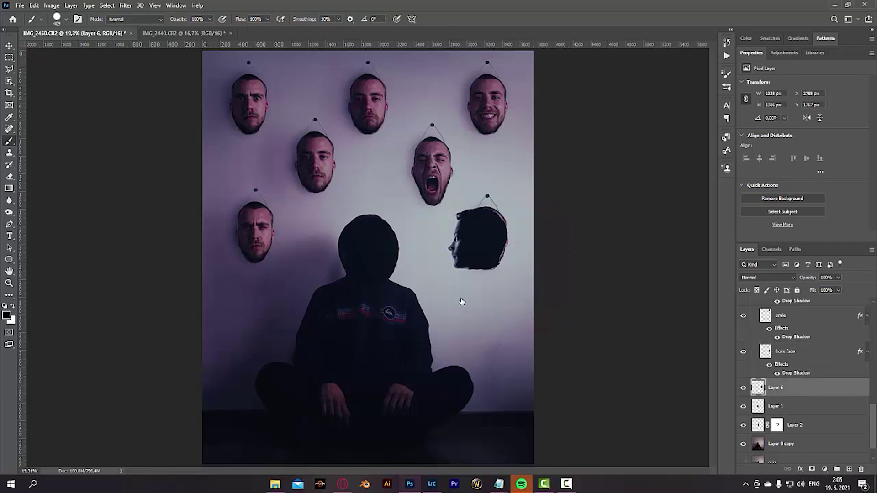
key("ctrl+u")
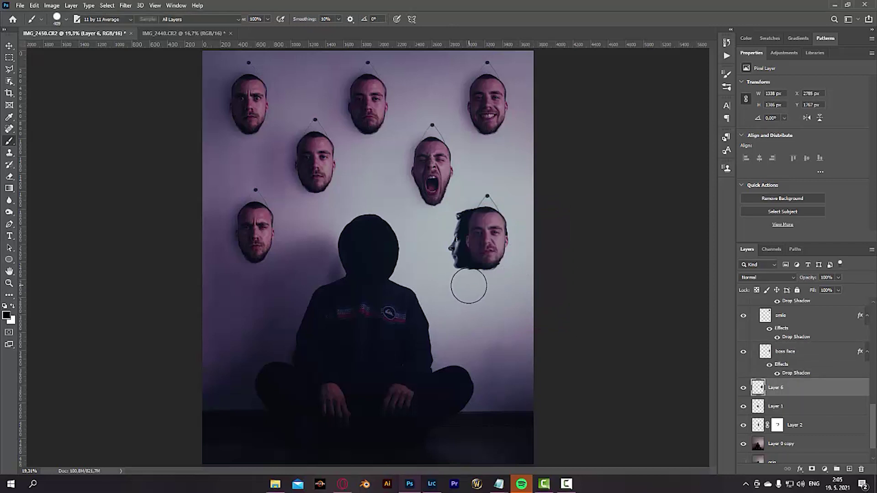
left_click_drag(633, 169, 562, 184)
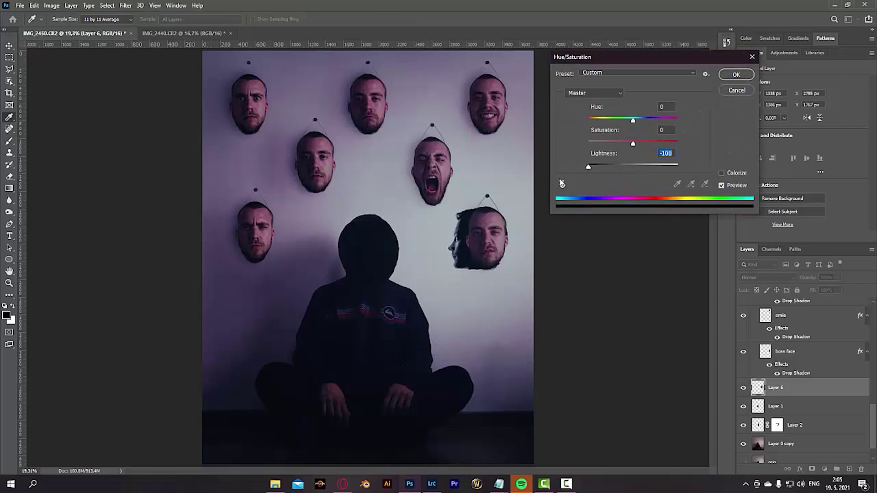
left_click(737, 75)
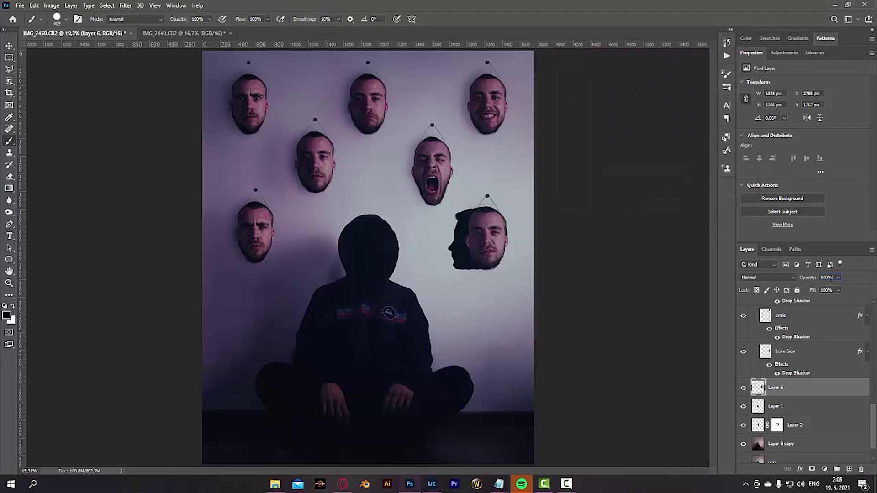
Step: Set the silhouette layer's opacity to 20% and distort its corners to shape it as a cast shadow
type("10")
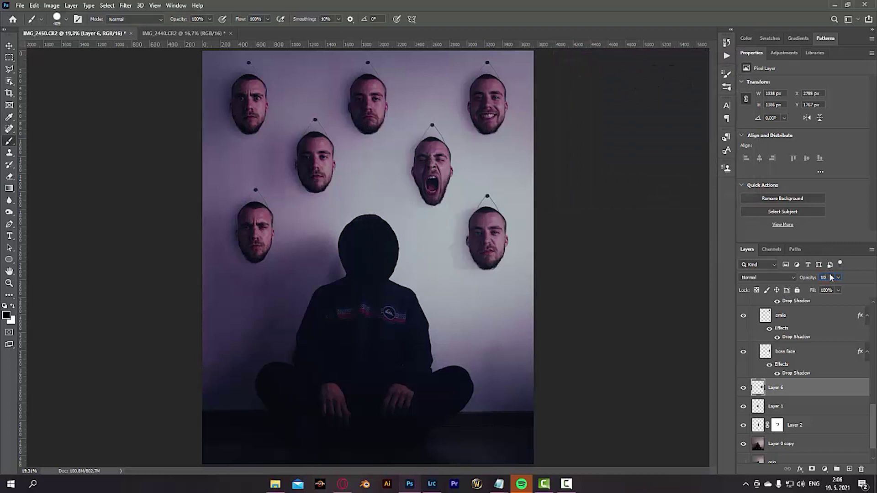
type("20")
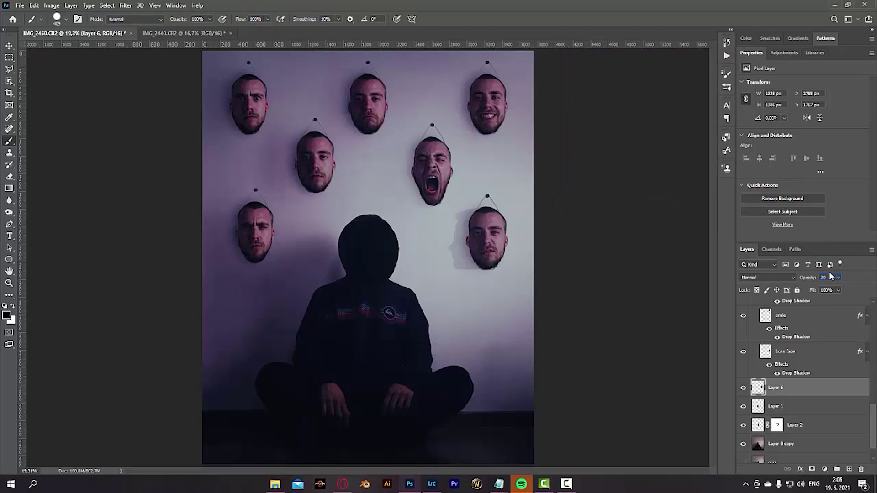
key("ctrl+t")
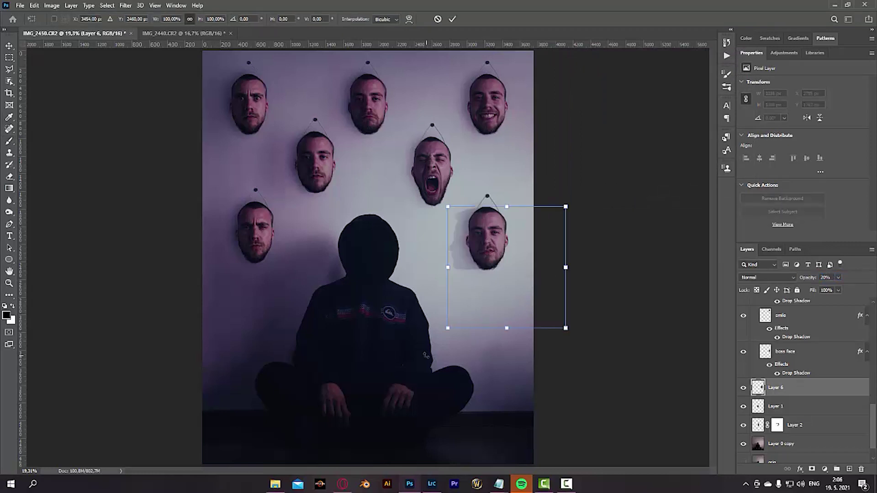
mouse_move(448, 329)
left_mouse_down()
mouse_move(446, 305)
mouse_move(445, 313)
left_mouse_up()
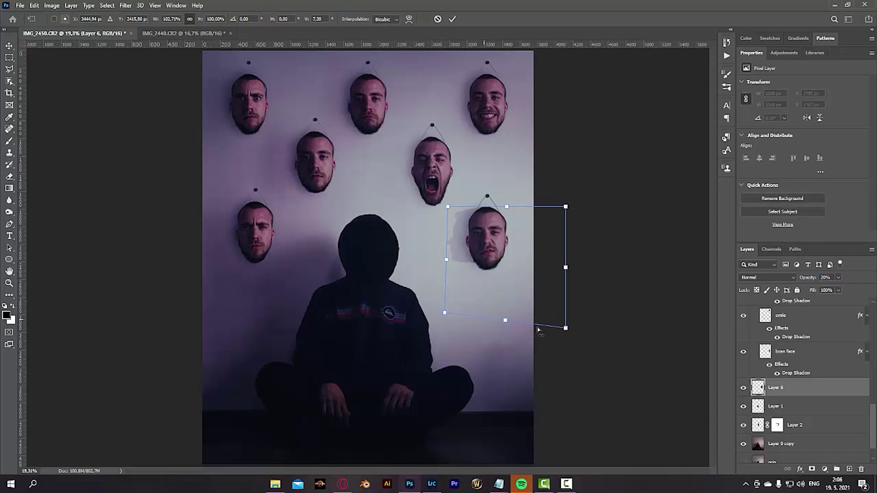
left_click_drag(566, 329, 565, 371)
left_click_drag(450, 209, 452, 208)
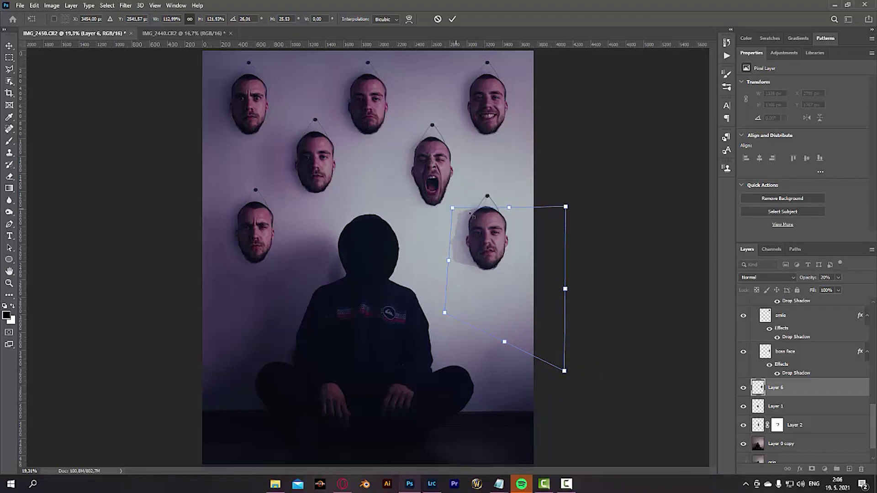
key("Return")
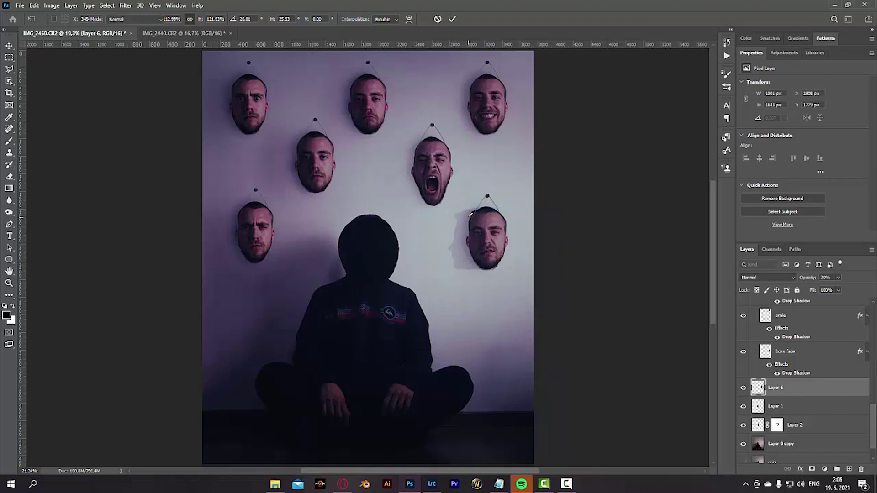
Step: Erase the protruding hair at the front and top of the shadow to smooth its forehead outline
scroll(460, 211, "up", 5)
key("e")
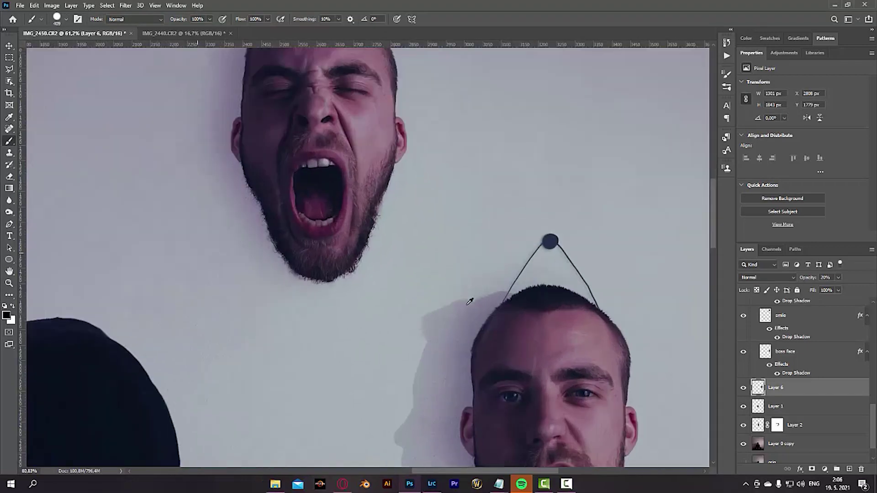
mouse_move(445, 287)
left_mouse_down()
mouse_move(407, 301)
mouse_move(464, 297)
mouse_move(419, 323)
mouse_move(377, 367)
mouse_move(478, 279)
mouse_move(506, 274)
mouse_move(428, 310)
mouse_move(415, 335)
left_mouse_up()
scroll(461, 281, "down", 3)
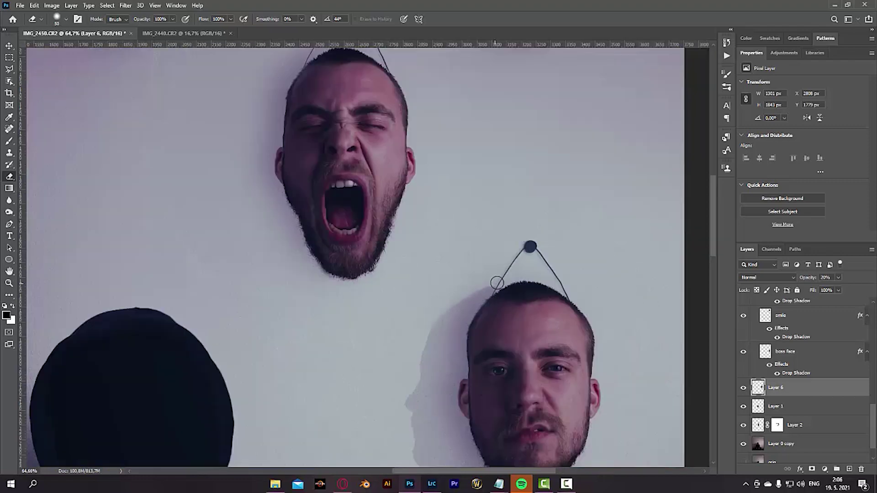
left_click_drag(445, 290, 490, 284)
key("ctrl+z")
scroll(528, 297, "down", 3)
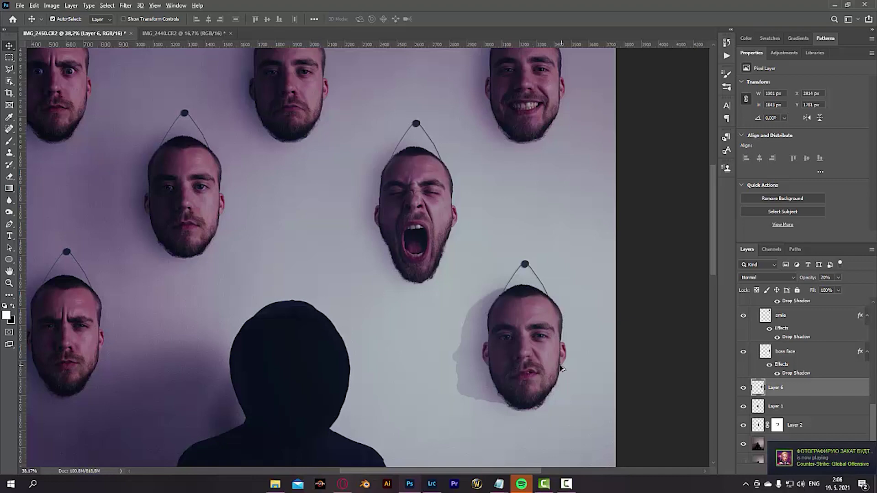
Step: Soften the edges of the silhouette shadow with a stronger Gaussian Blur
scroll(564, 366, "down", 1)
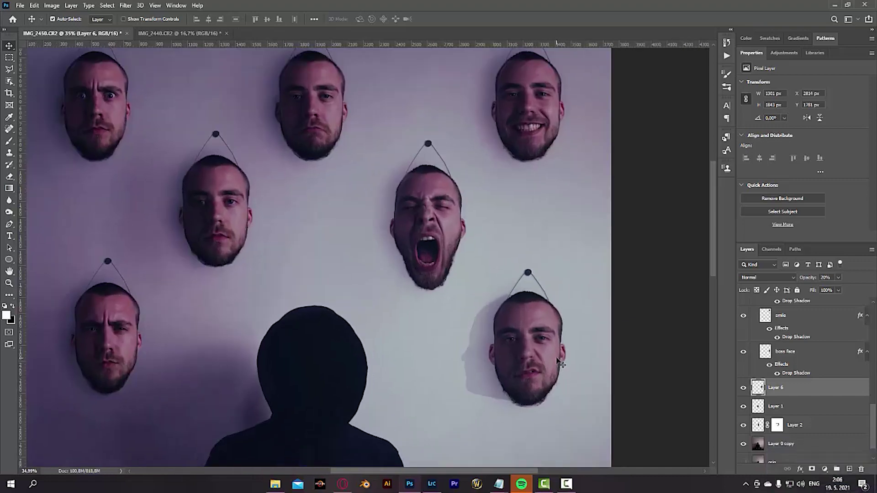
key("ctrl+alt+f")
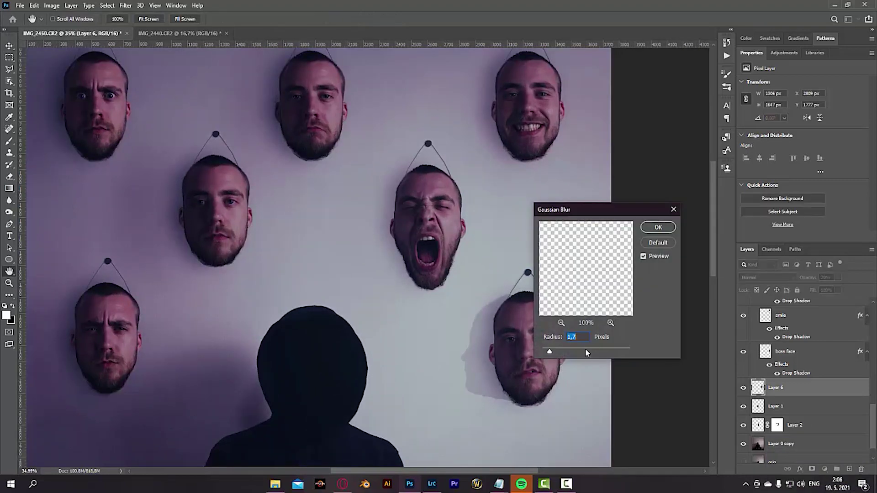
left_click(553, 351)
left_click_drag(559, 353, 566, 354)
left_click_drag(570, 351, 568, 351)
left_click(658, 227)
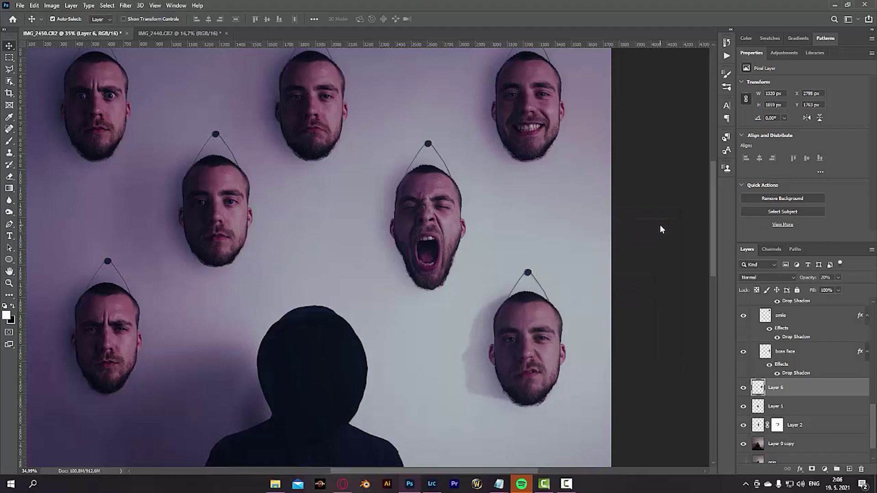
Step: Shift the shadow closer behind the lower-right face and distort its two outer corners so it flares away from the face
key("shift+Right")
key("shift+Right")
key("shift+Right")
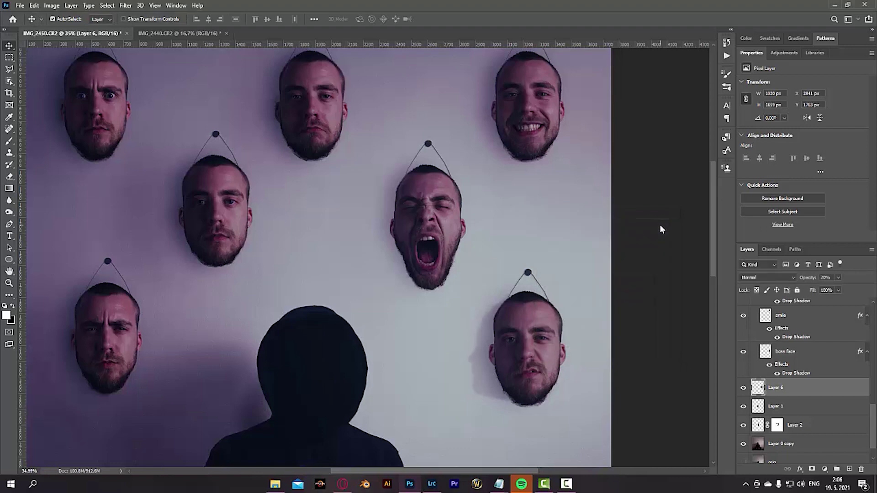
key("ctrl+t")
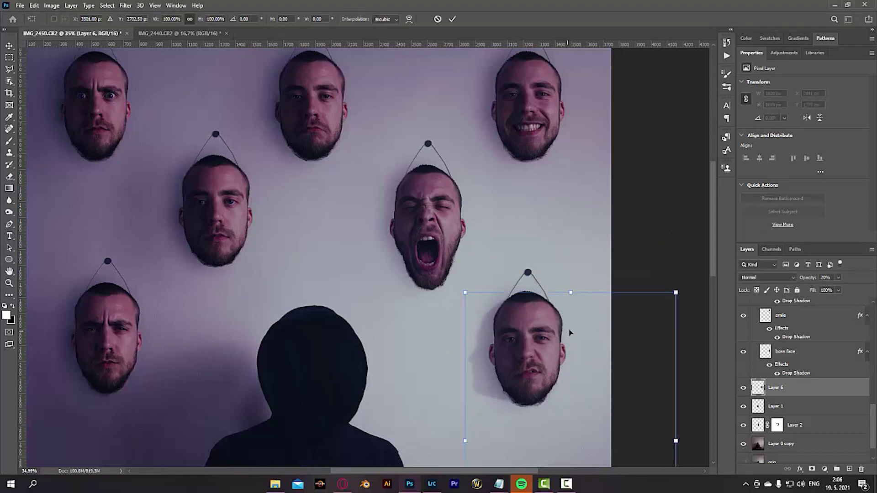
left_click_drag(678, 287, 678, 275)
scroll(671, 365, "down", 8)
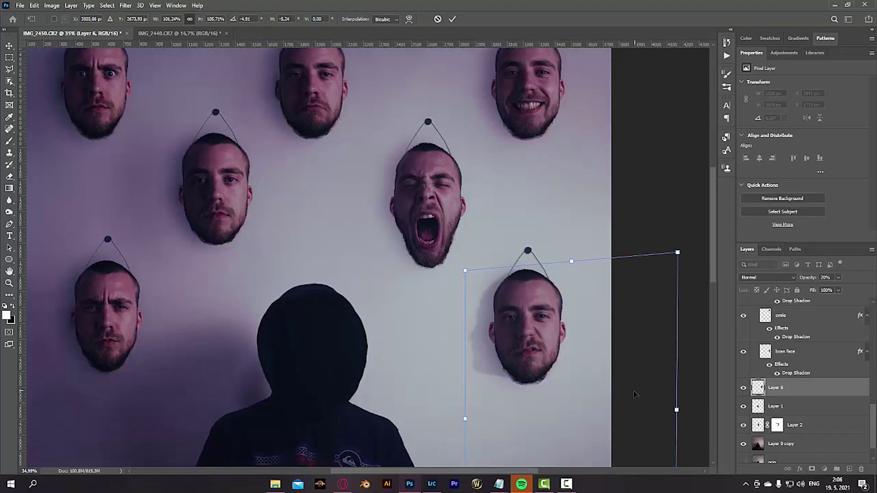
left_click_drag(676, 408, 675, 434)
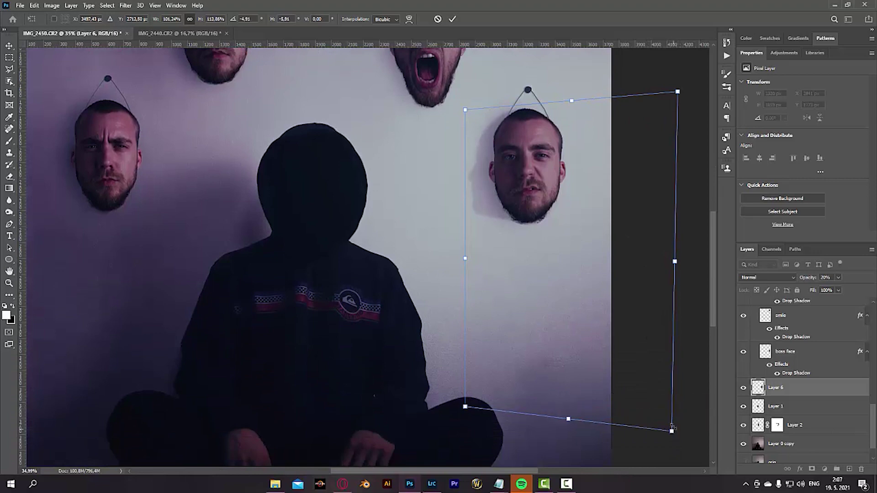
key("Return")
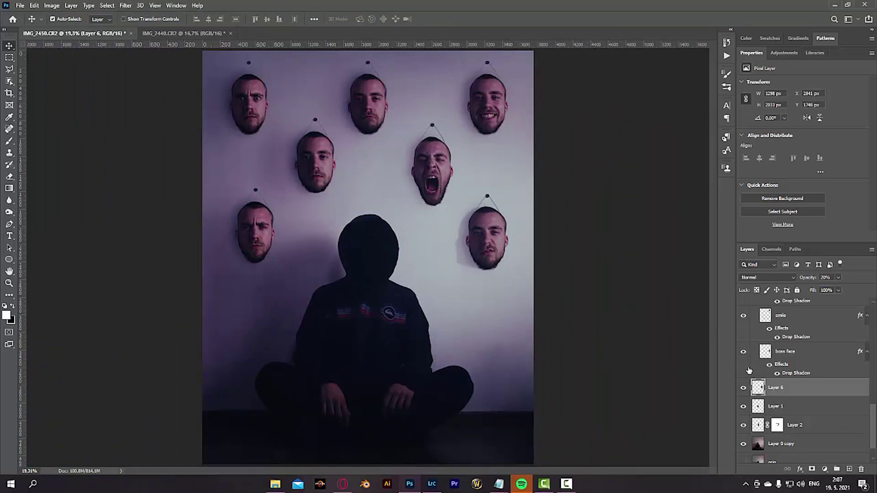
Step: Duplicate the silhouette shadow layer and move the copy up behind the smiling face
key("ctrl+j")
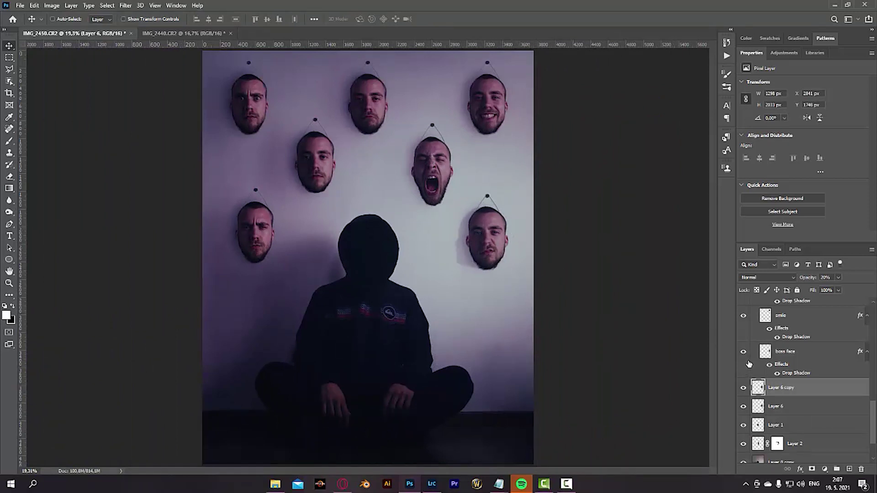
key("ctrl+t")
left_click_drag(498, 245, 503, 119)
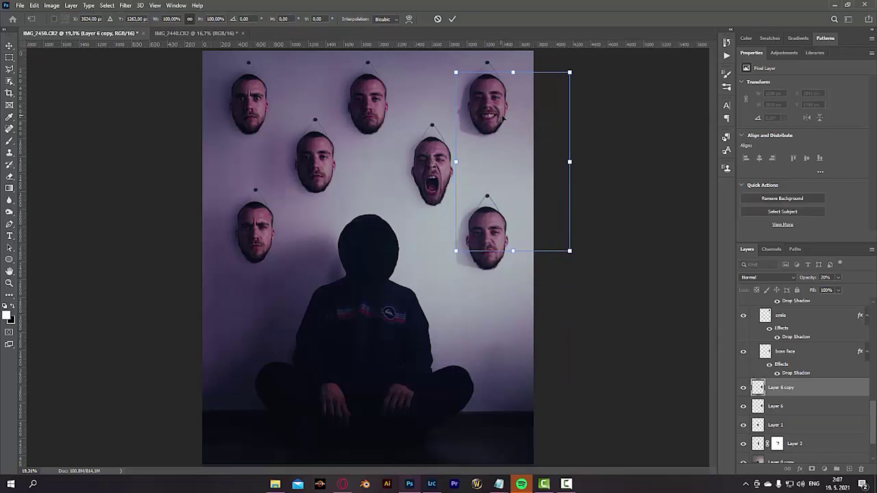
Step: Distort the copied shadow's corners to enlarge and skew it so it extends past the smiling face's shadow side
left_click_drag(575, 254, 577, 251)
left_click_drag(456, 72, 453, 63)
left_click_drag(570, 73, 588, 96)
left_click_drag(571, 249, 589, 262)
right_click(506, 142)
left_click(535, 190)
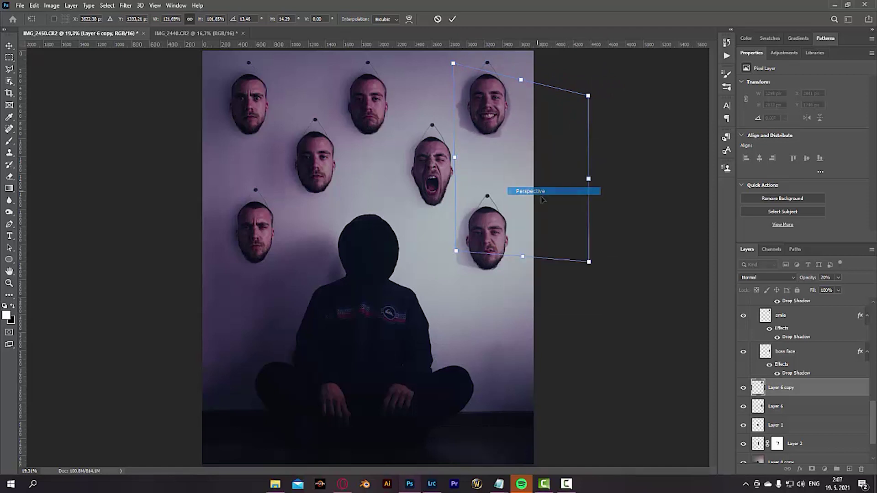
right_click(533, 181)
left_click(550, 216)
left_click_drag(589, 262, 602, 279)
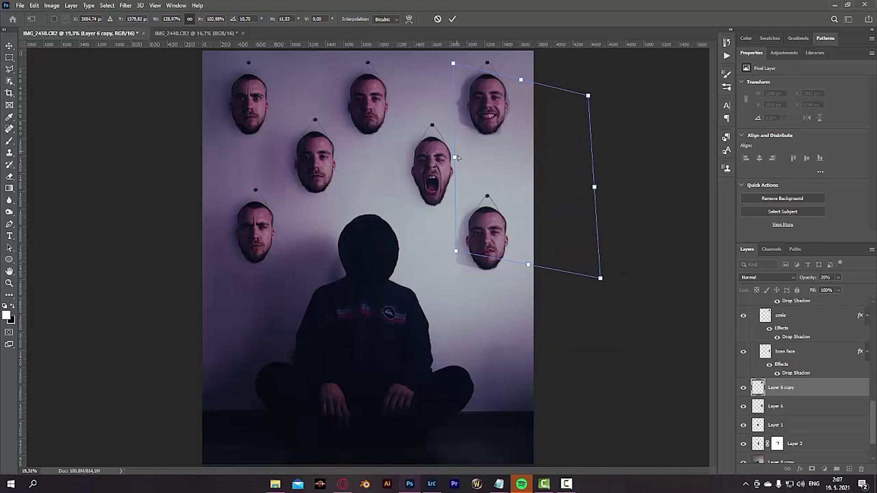
left_click_drag(456, 254, 449, 260)
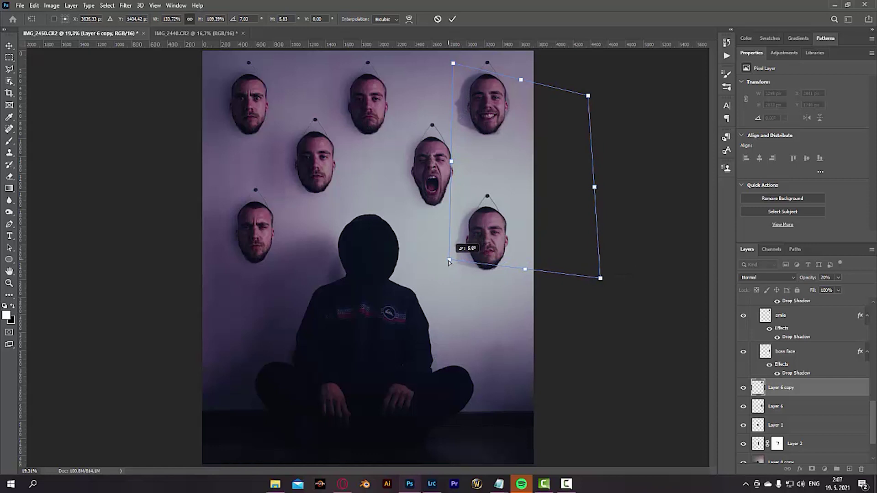
left_click_drag(453, 64, 449, 63)
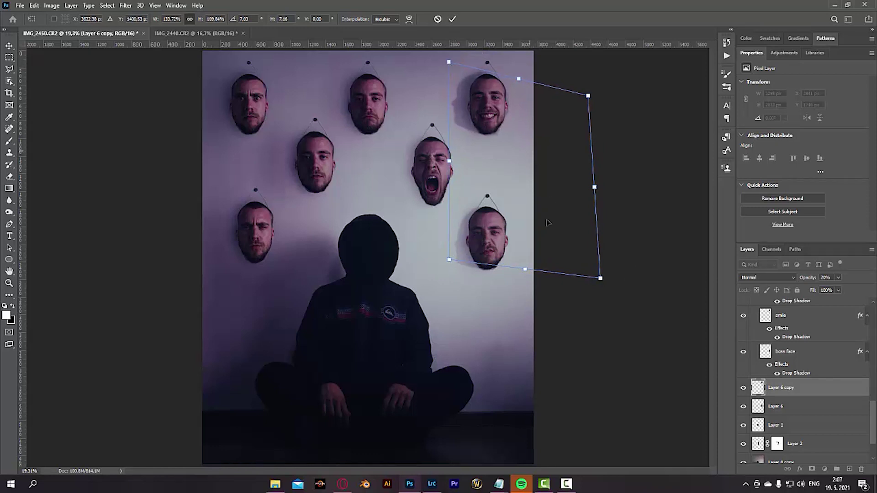
key("Return")
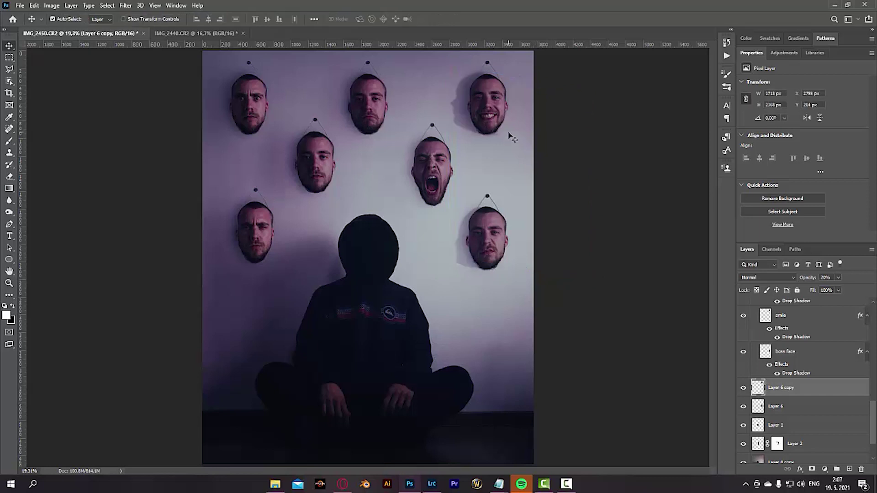
Step: Erase the shadow protruding at the smiling face's lit side and set that shadow layer's opacity to 15%
key("e")
left_click_drag(508, 131, 515, 130)
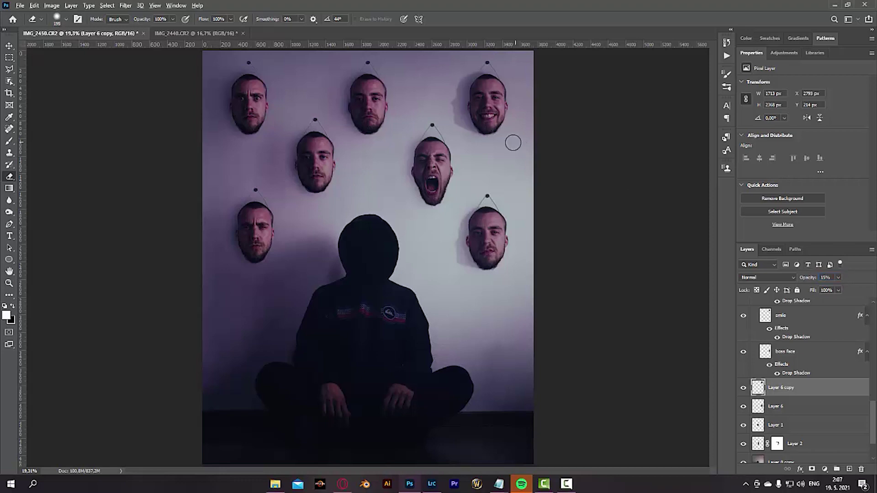
scroll(493, 156, "down", 3)
scroll(493, 163, "up", 5)
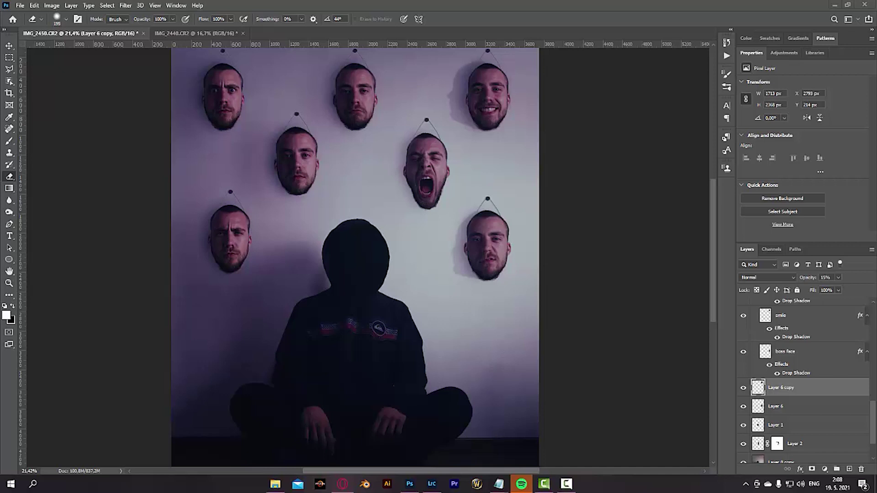
Step: Paste the copied screaming profile as a new layer, select its subject, and mask out the background
key("ctrl+v")
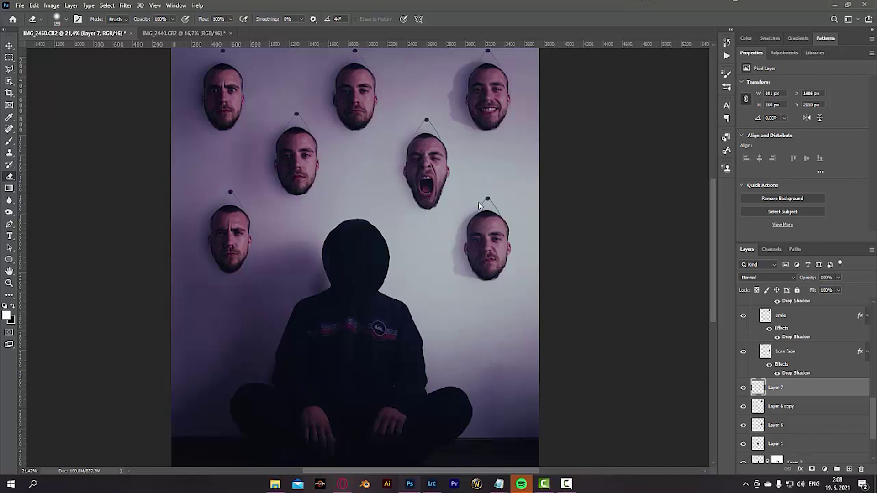
key("w")
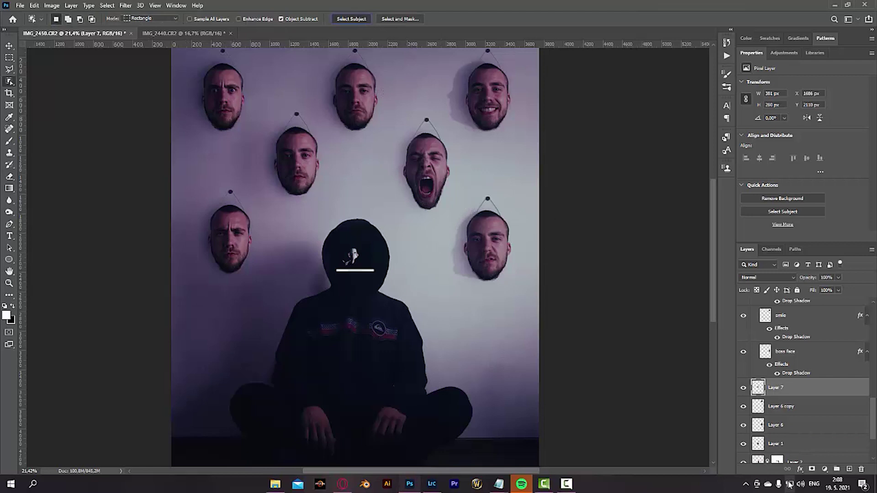
left_click(812, 469)
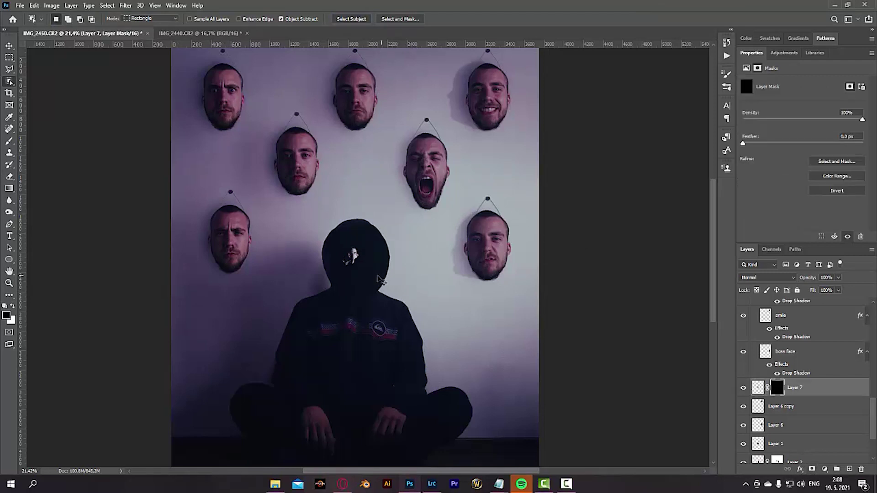
Step: Flip the pasted profile horizontally, enlarge it to about 418%, and position it behind the screaming face
key("ctrl+t")
left_click_drag(367, 265, 412, 180)
right_click(412, 181)
left_click(456, 338)
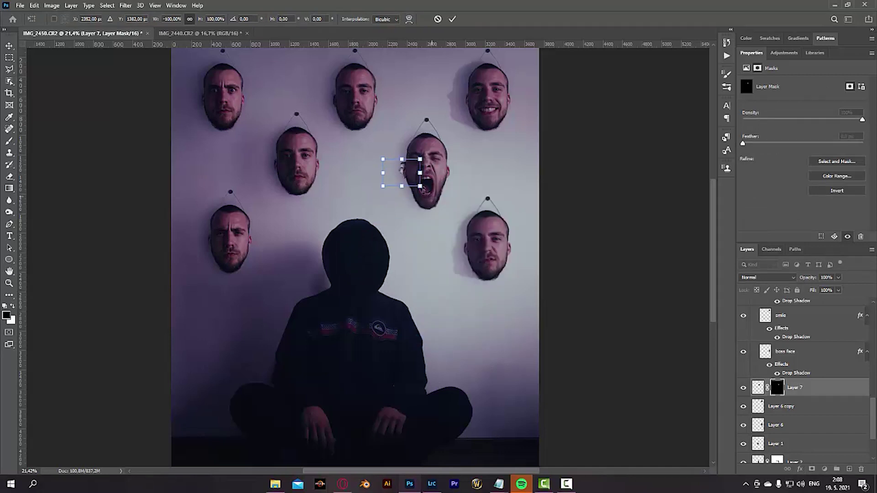
left_click_drag(420, 187, 497, 279)
left_click_drag(459, 206, 402, 184)
mouse_move(459, 136)
left_mouse_down()
mouse_move(500, 112)
mouse_move(468, 124)
left_mouse_up()
mouse_move(432, 169)
left_mouse_down()
mouse_move(445, 170)
mouse_move(437, 170)
left_mouse_up()
left_click_drag(477, 125, 478, 123)
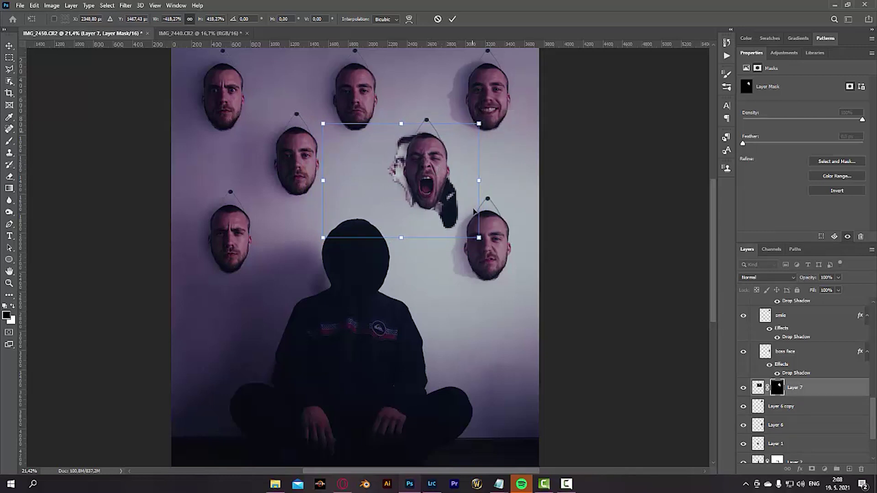
mouse_move(479, 238)
left_mouse_down()
mouse_move(489, 237)
mouse_move(479, 238)
left_mouse_up()
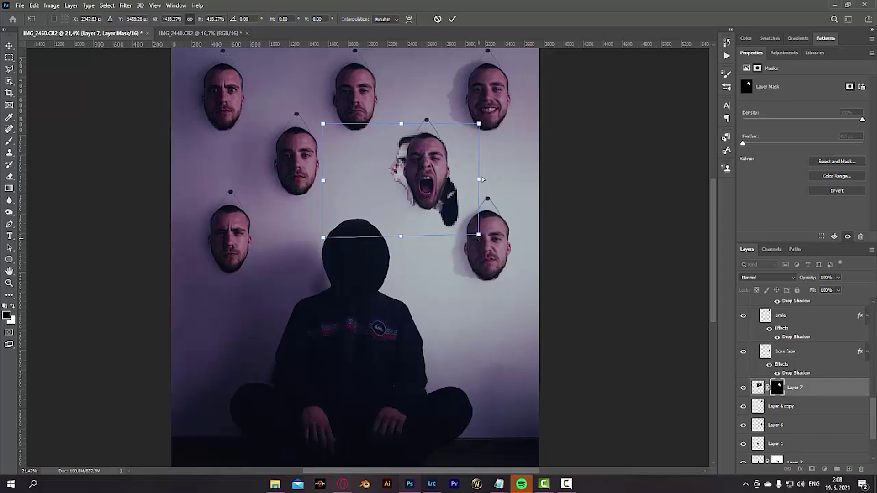
key("Return")
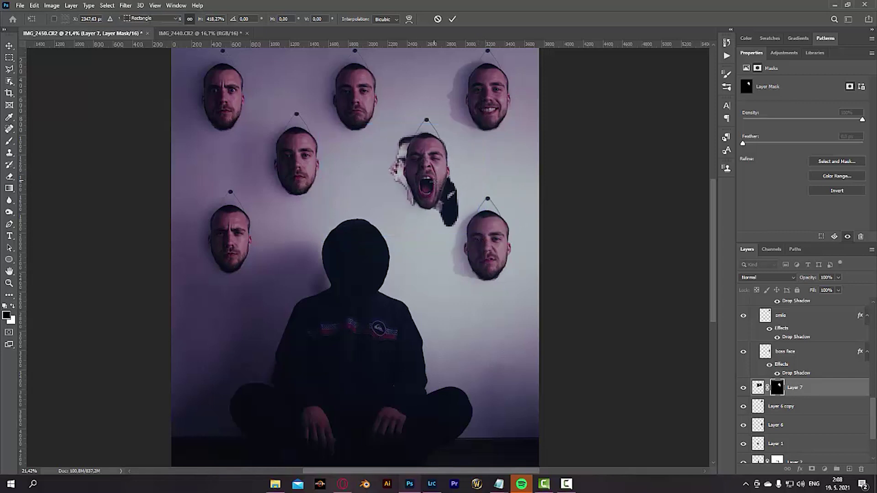
Step: Blacken the image content of Layer 7 with Hue/Saturation at Lightness -100
key("w")
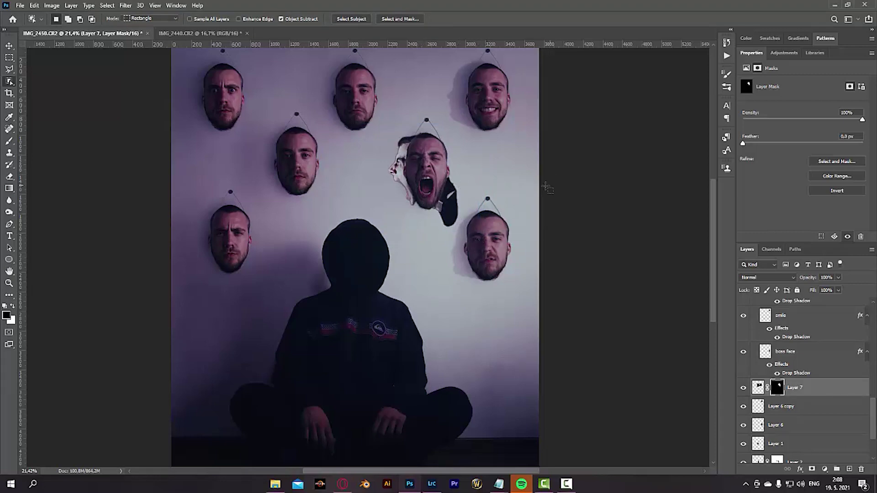
left_click(760, 389)
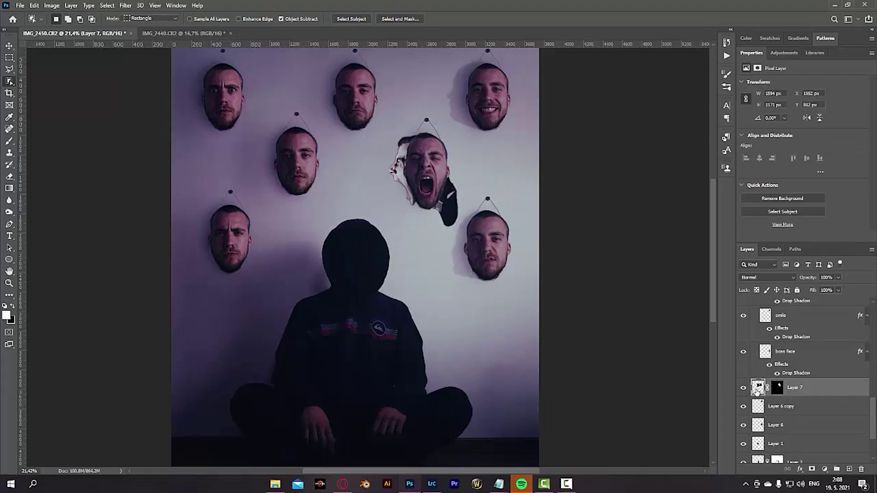
key("ctrl+u")
left_click_drag(633, 167, 591, 165)
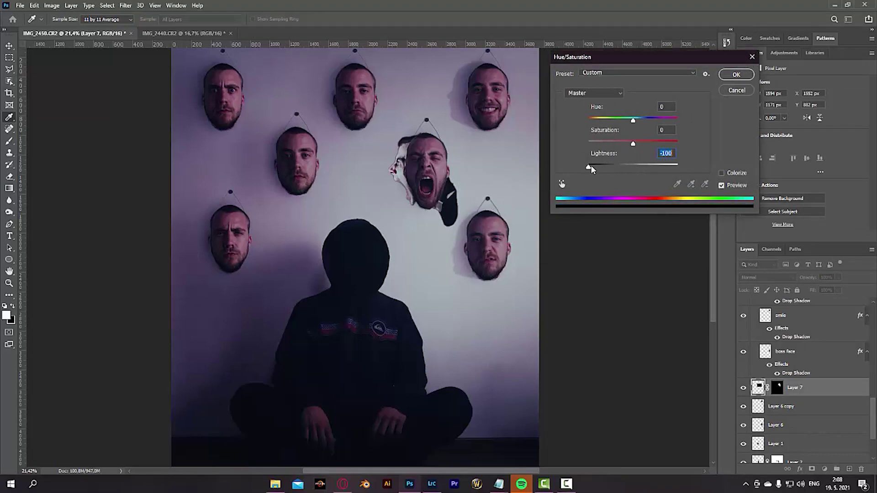
left_click(734, 75)
Step: Paint black on Layer 7's mask to hide the silhouette protruding below the screaming face's lit side
left_click(777, 388)
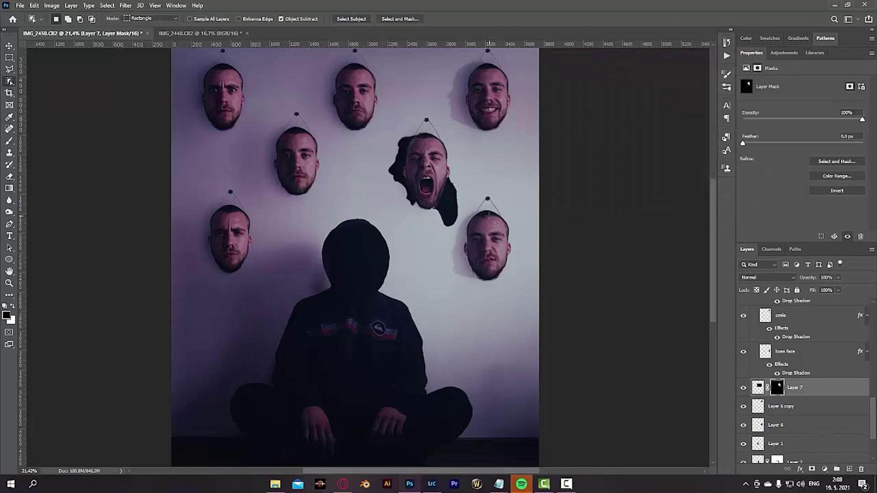
key("b")
mouse_move(476, 208)
left_mouse_down()
mouse_move(451, 243)
mouse_move(463, 191)
mouse_move(450, 223)
left_mouse_up()
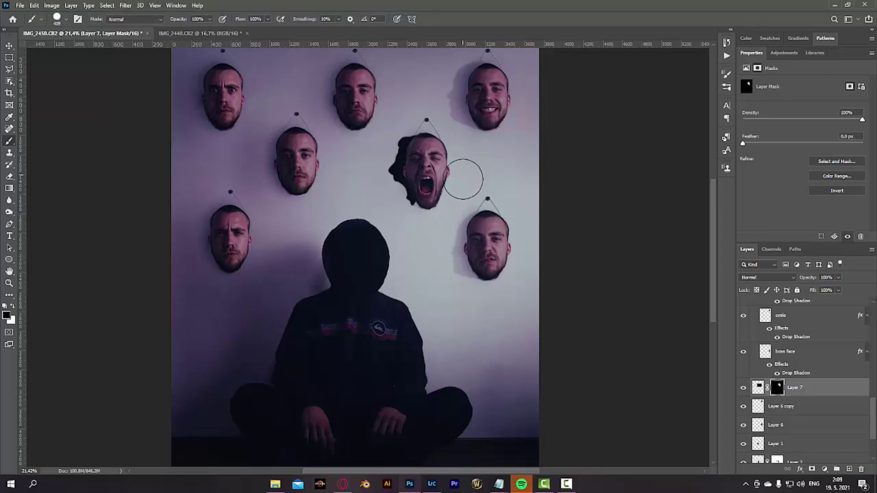
Step: Apply Layer 7's mask and distort the silhouette's lower corner outward to stretch its jaw
key("ctrl+t")
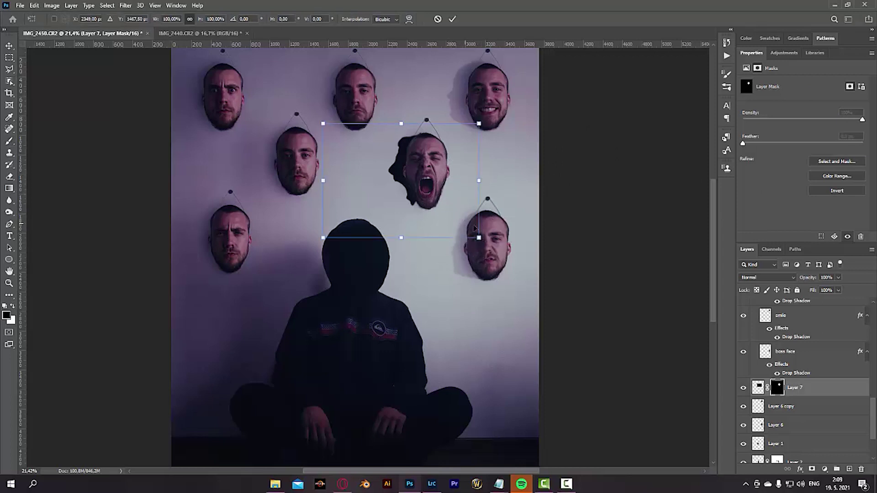
key("Escape")
right_click(777, 388)
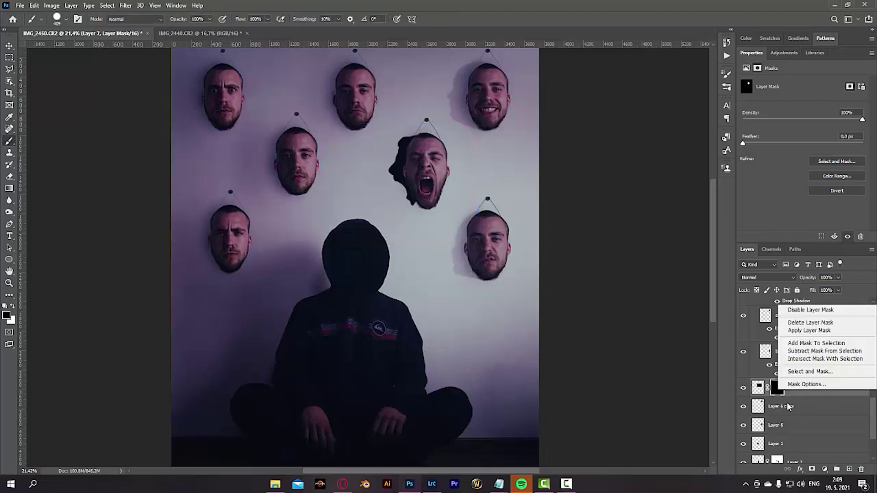
left_click(801, 331)
key("ctrl+t")
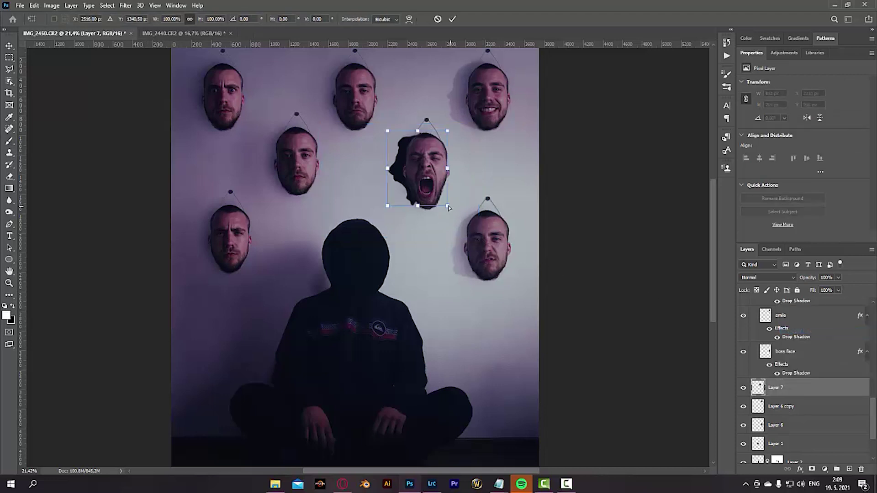
mouse_move(448, 211)
left_mouse_down()
mouse_move(464, 212)
mouse_move(443, 213)
mouse_move(446, 223)
mouse_move(450, 218)
left_mouse_up()
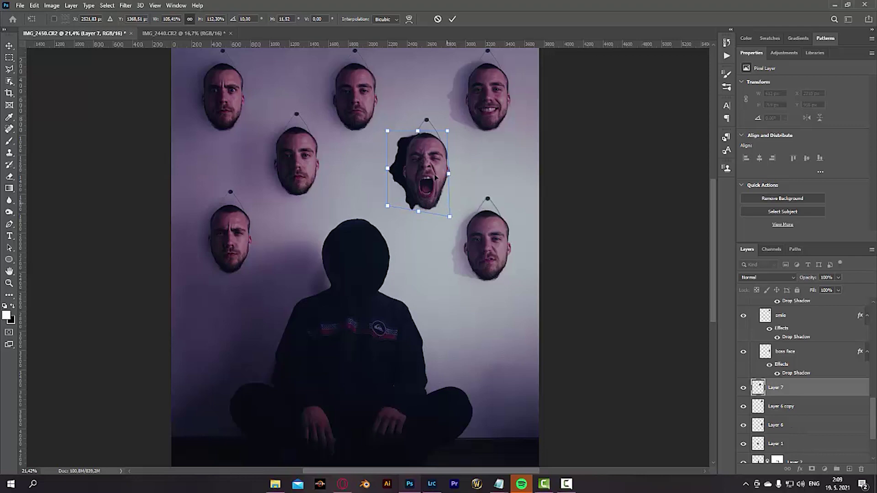
key("Return")
Step: Erase the protruding hair on the screaming silhouette to round off its forehead outline
key("e")
scroll(394, 166, "up", 2)
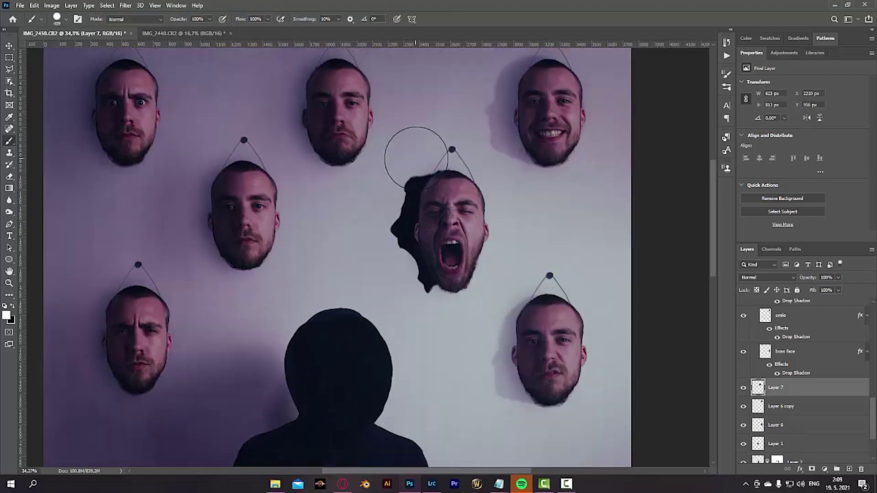
scroll(394, 166, "up", 3)
left_click_drag(402, 181, 398, 179)
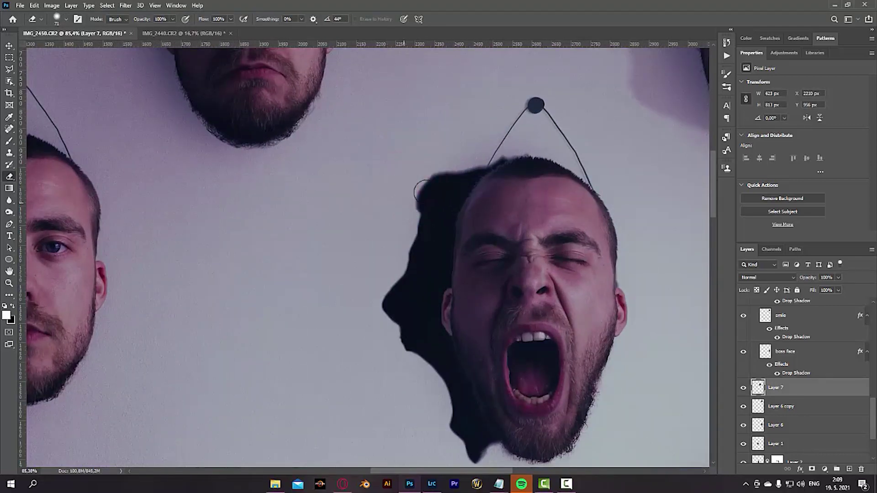
mouse_move(466, 157)
left_mouse_down()
mouse_move(399, 202)
mouse_move(387, 235)
mouse_move(425, 184)
mouse_move(485, 145)
mouse_move(448, 152)
mouse_move(406, 218)
mouse_move(454, 120)
left_mouse_up()
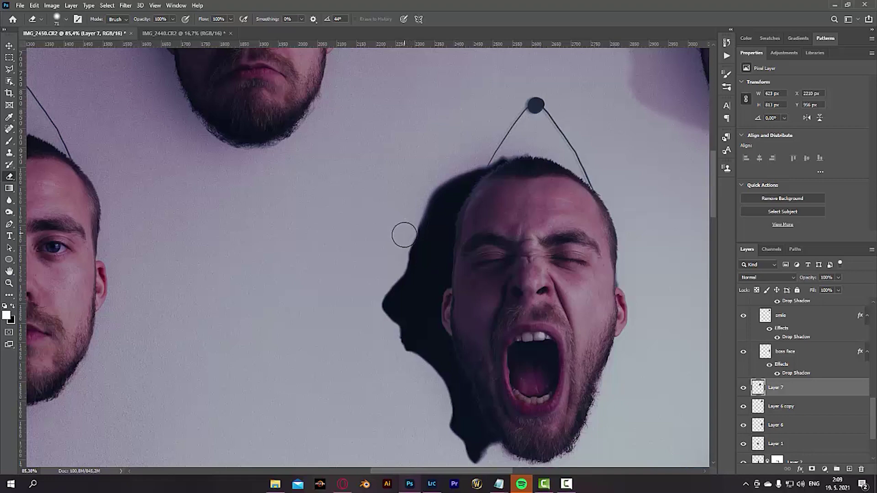
Step: Soften Layer 7's silhouette with a 6.2-pixel Gaussian Blur and lower the layer's opacity to 15%
key("ctrl+0")
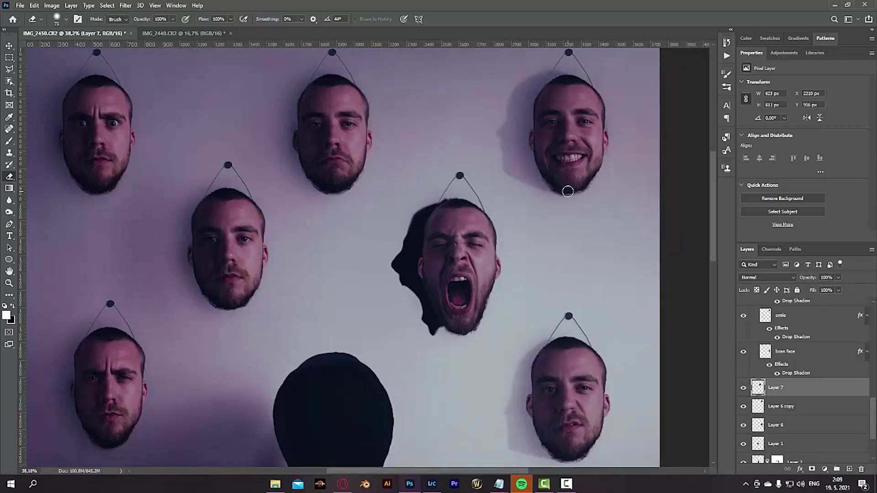
key("ctrl+alt+f")
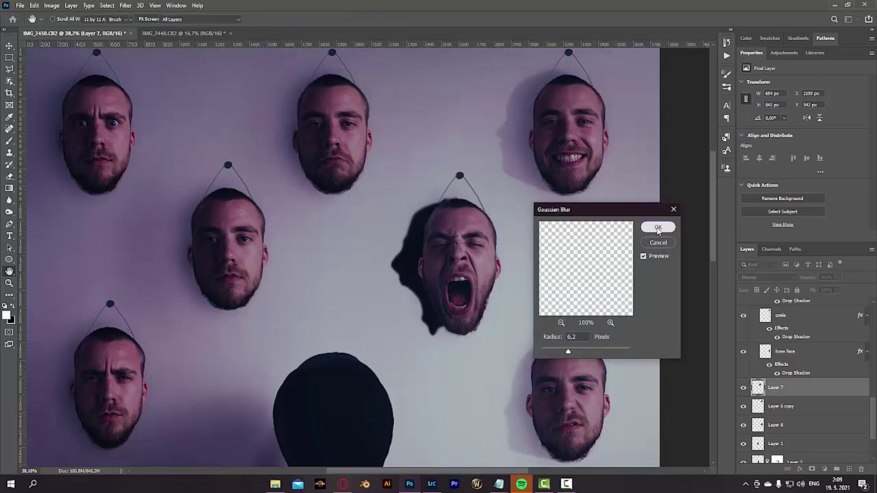
left_click(658, 228)
type("10")
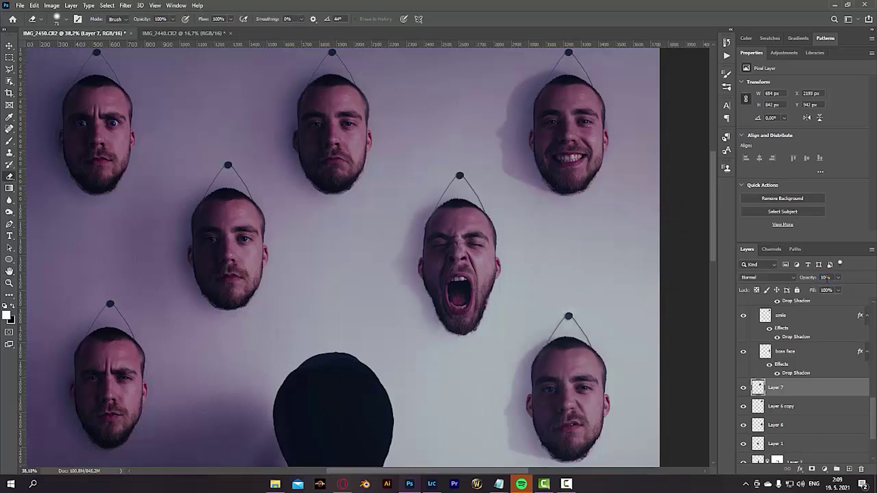
left_click(832, 278)
type("15")
key("Return")
scroll(481, 276, "down", 4)
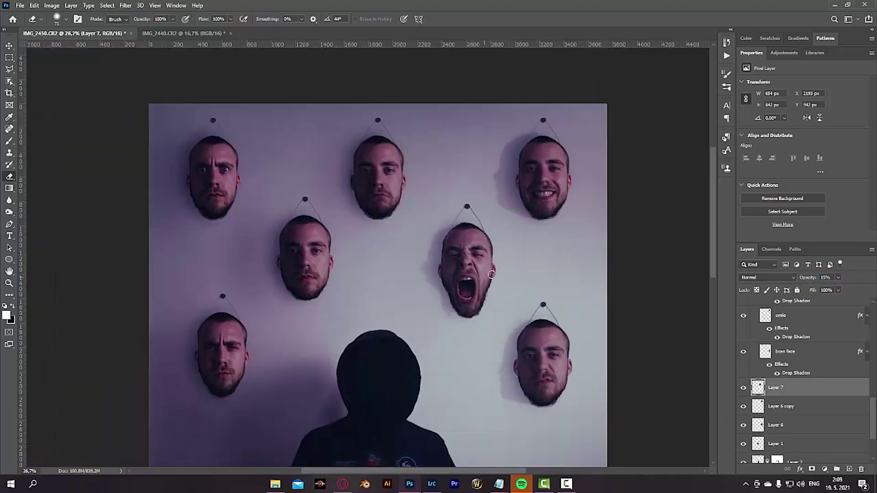
Step: Try to fill the gap in the shadow beneath the screaming face's jaw with the Clone Stamp
scroll(493, 314, "up", 3)
scroll(477, 300, "up", 7)
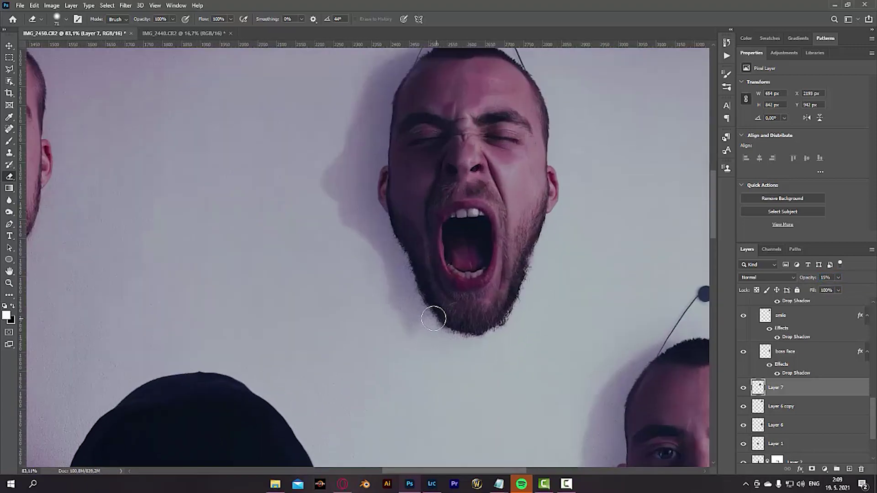
key("s")
left_click_drag(414, 308, 381, 312)
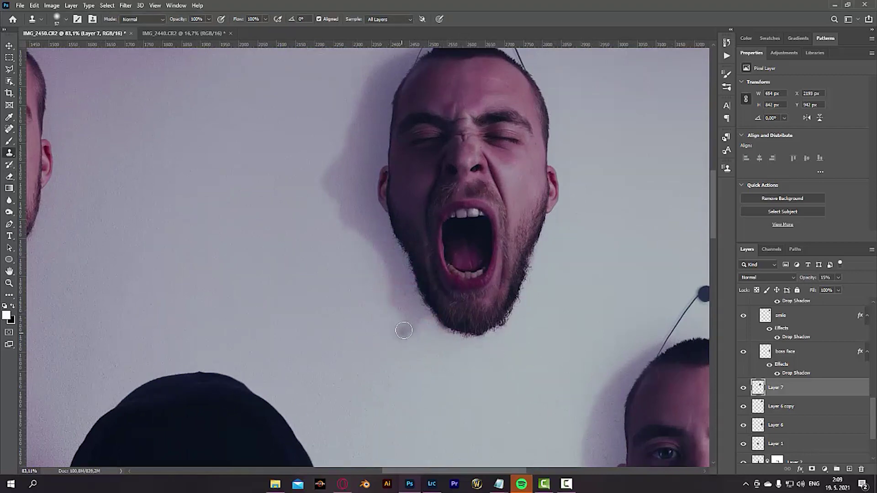
mouse_move(425, 314)
left_mouse_down()
mouse_move(431, 324)
mouse_move(413, 333)
left_mouse_up()
left_click(428, 321, "alt")
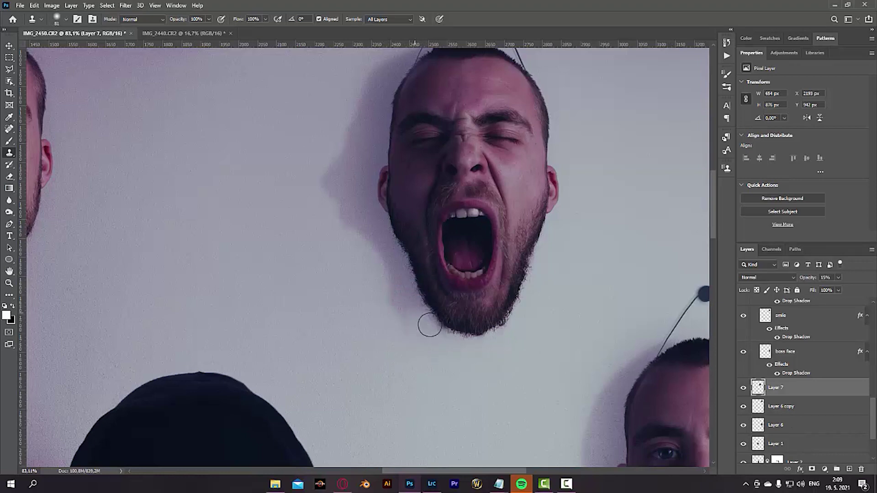
left_click(507, 341)
Step: Try painting black over the gap in Layer 7's jaw shadow at 100% layer opacity, and undo the retouching
left_click_drag(809, 278, 864, 279)
key("b")
left_click(405, 299, "alt")
left_click_drag(406, 300, 332, 317)
mouse_move(389, 302)
left_mouse_down()
mouse_move(399, 319)
mouse_move(432, 326)
left_mouse_up()
key("ctrl+z")
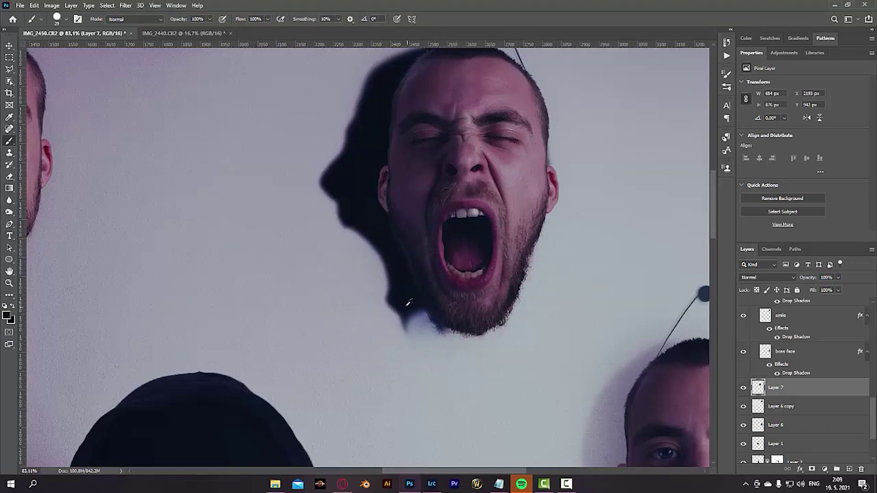
scroll(407, 305, "up", 9)
mouse_move(409, 273)
left_mouse_down()
mouse_move(391, 270)
mouse_move(393, 293)
left_mouse_up()
mouse_move(375, 328)
left_mouse_down()
mouse_move(398, 362)
mouse_move(468, 388)
mouse_move(511, 387)
left_mouse_up()
key("ctrl+z")
scroll(667, 355, "down", 10)
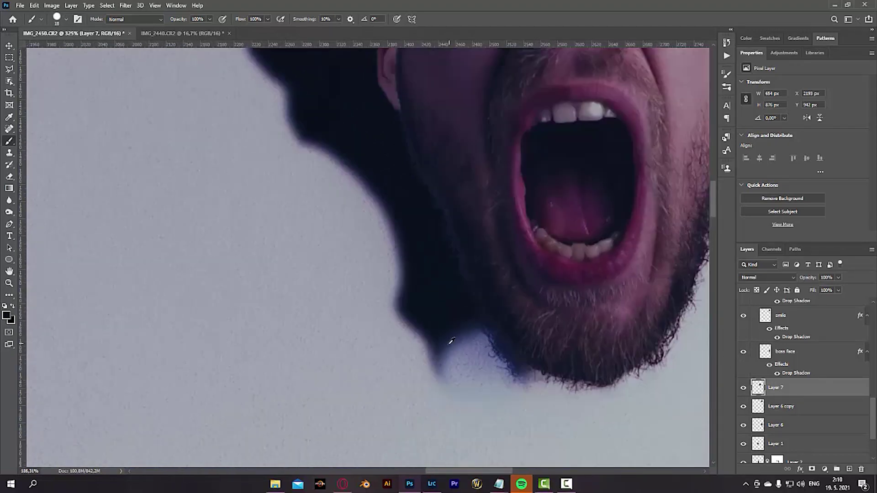
key("ctrl+z")
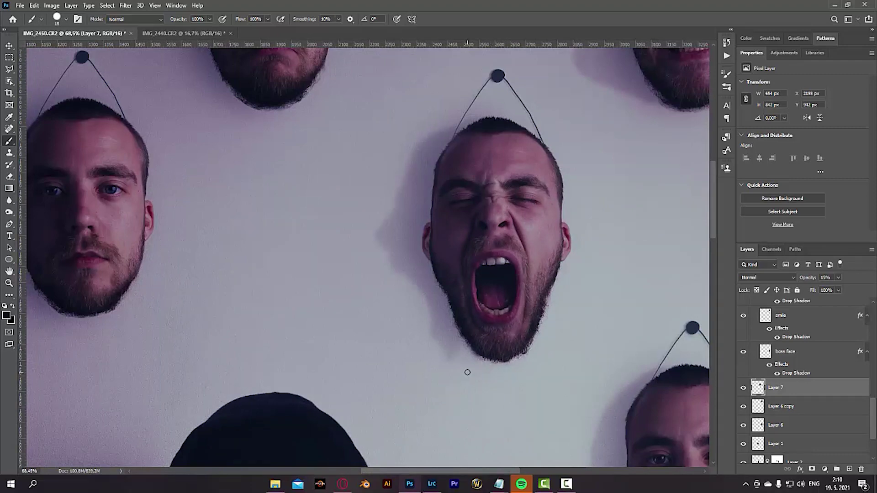
Step: Set Layer 7's opacity to 100% and erase the pointed lower tip of the jaw silhouette
key("0")
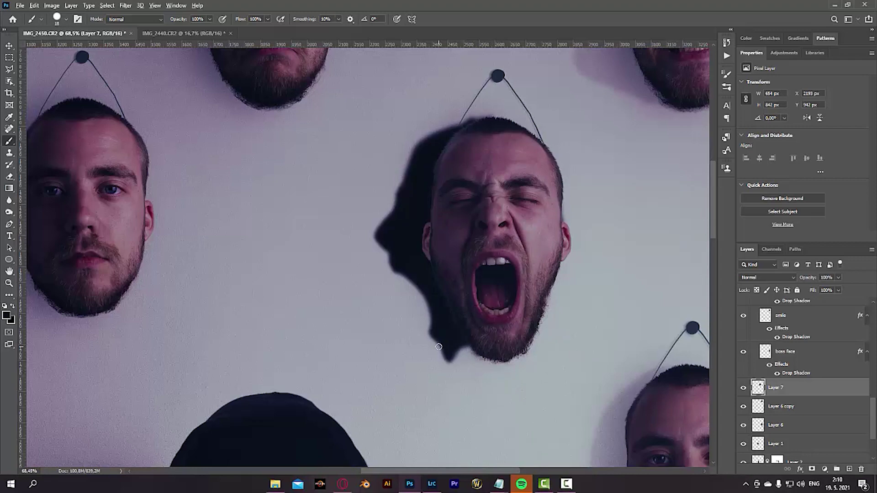
scroll(439, 347, "up", 5)
key("e")
mouse_move(392, 333)
left_mouse_down()
mouse_move(398, 350)
mouse_move(438, 372)
mouse_move(557, 405)
left_mouse_up()
mouse_move(375, 326)
left_mouse_down()
mouse_move(507, 377)
mouse_move(588, 391)
left_mouse_up()
Step: Distort the silhouette's lower corner outward to extend the jaw shadow, and erase the part protruding below the chin
key("ctrl+t")
scroll(543, 365, "down", 5)
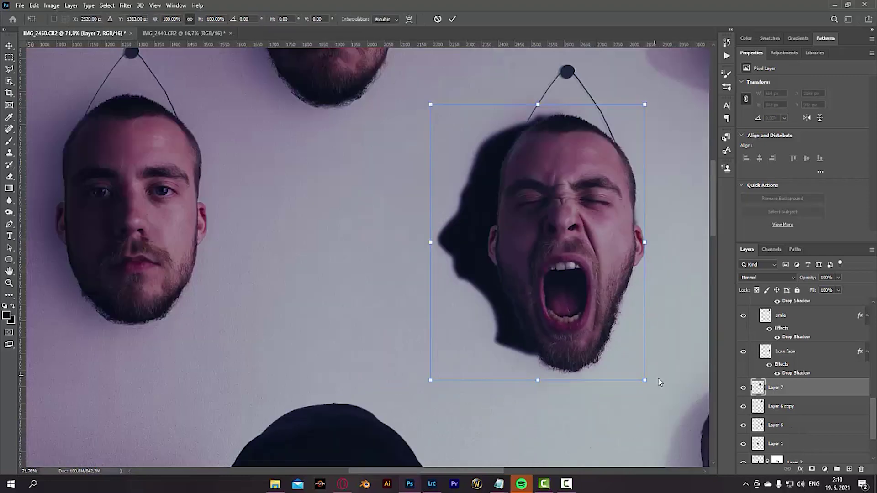
left_click_drag(648, 382, 657, 398)
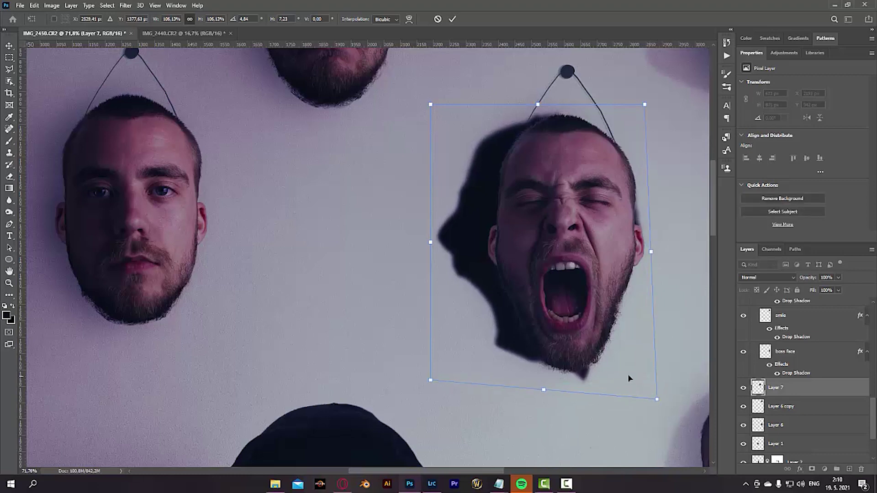
key("Return")
key("e")
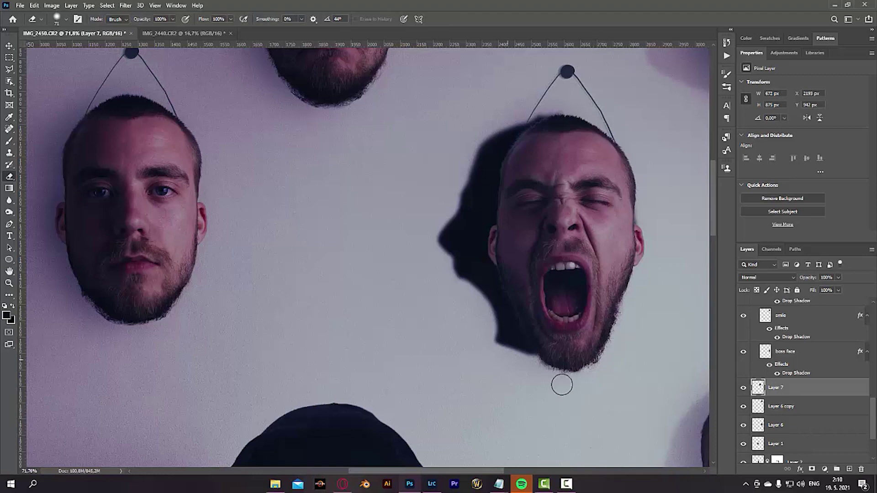
left_click_drag(602, 372, 548, 385)
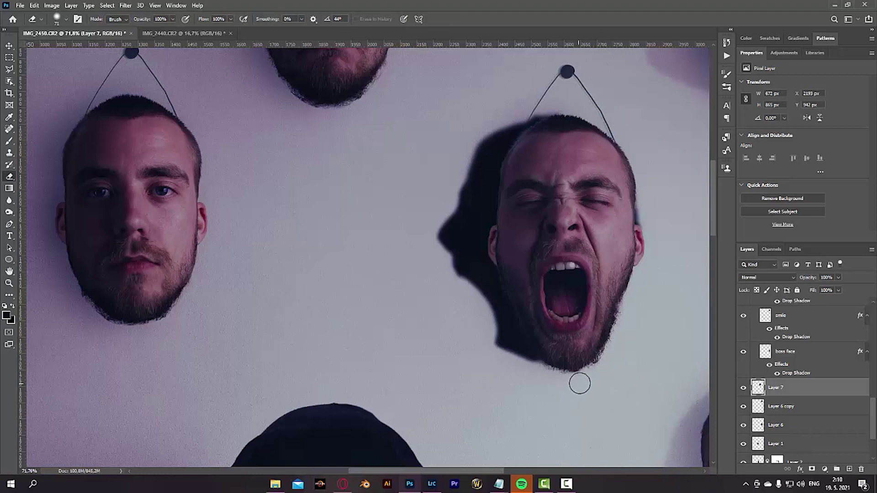
Step: Set Layer 7's opacity to 15% and compare the image with the shadow hidden and shown
type("15")
key("Return")
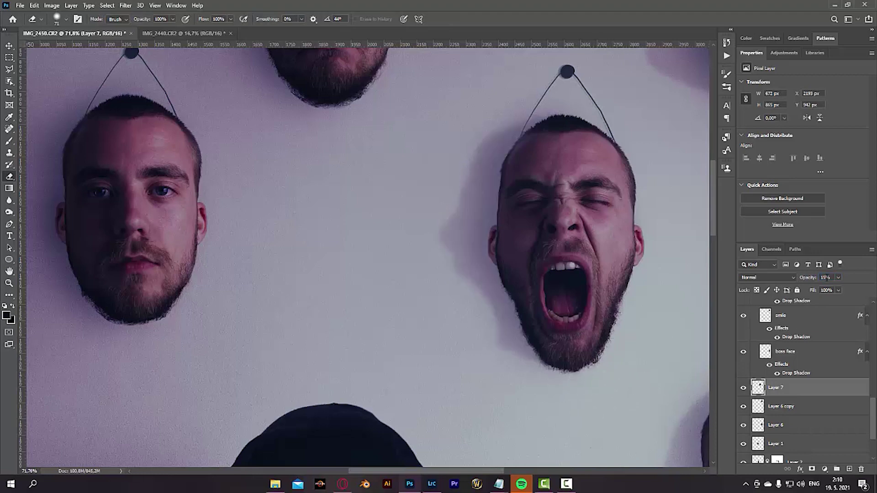
key("ctrl+0")
scroll(401, 134, "up", 2)
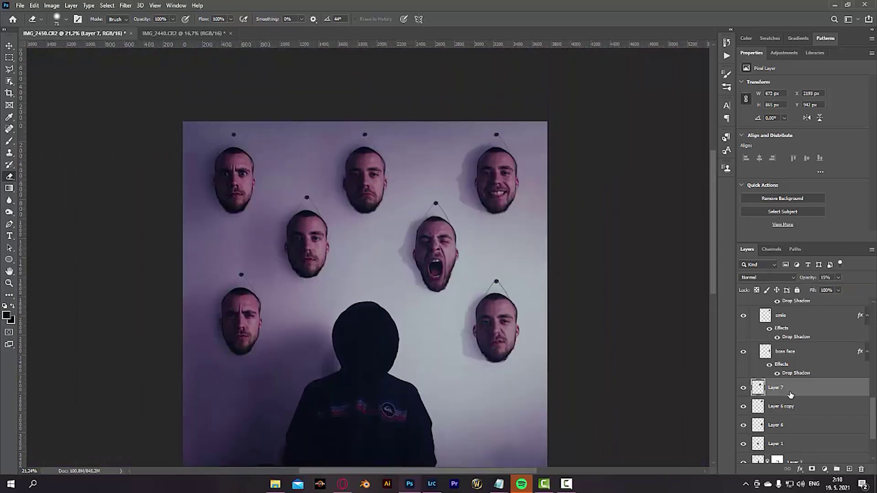
left_click(742, 388)
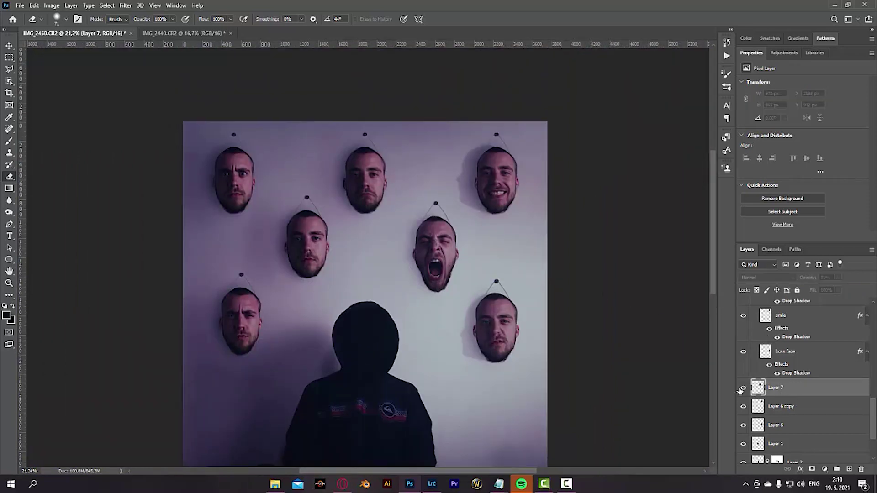
left_click(742, 389)
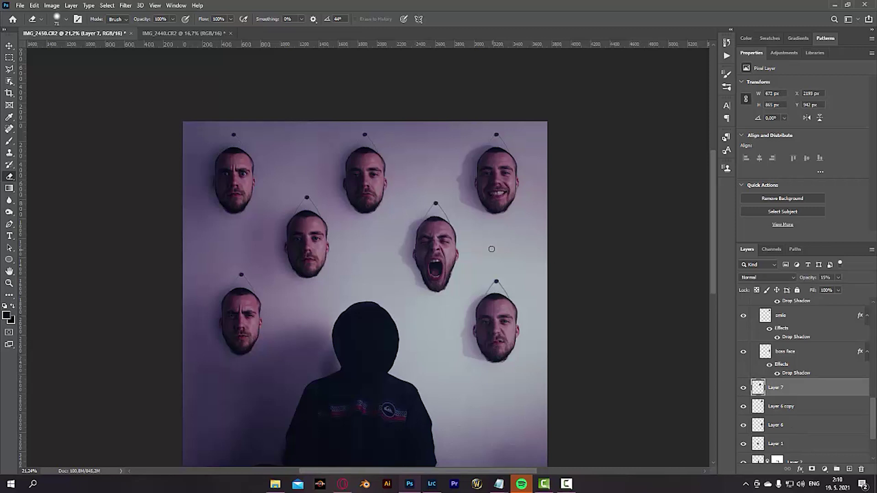
Step: Apply a Gaussian Blur with a 15-pixel radius to Layer 7
key("ctrl+alt+f")
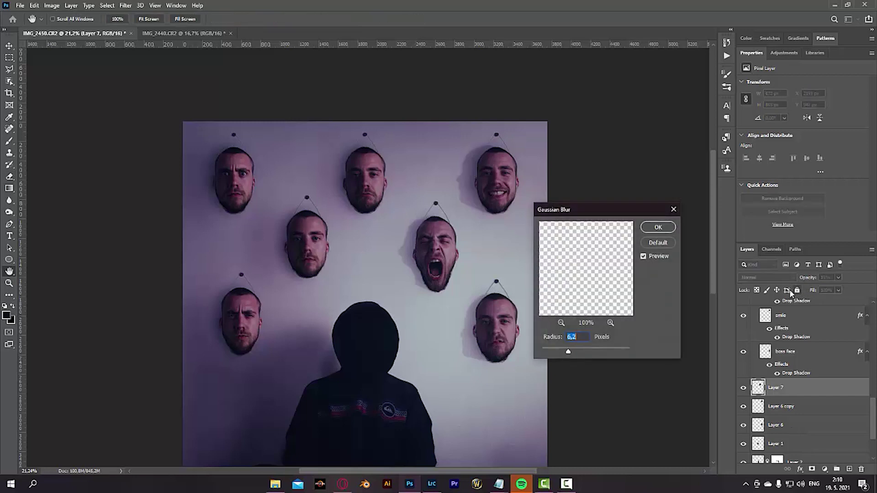
type("10")
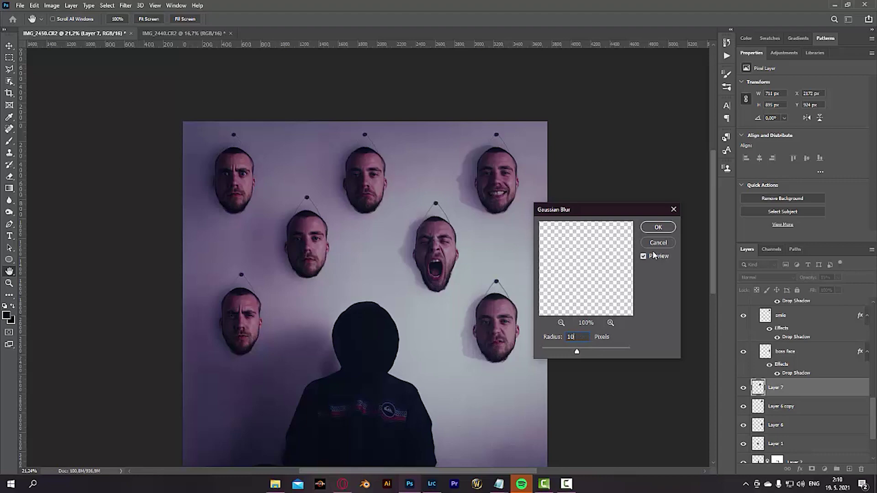
key("BackSpace")
type("5")
left_click(661, 230)
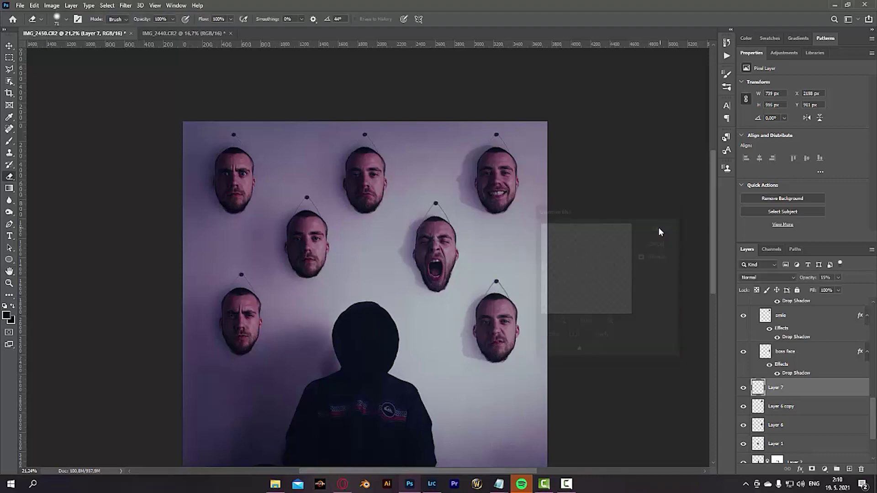
Step: Find the smiling face's shadow by toggling the visibility of the shadow layers, and select Layer 6 copy
key("v")
left_click(471, 352)
scroll(796, 403, "down", 5)
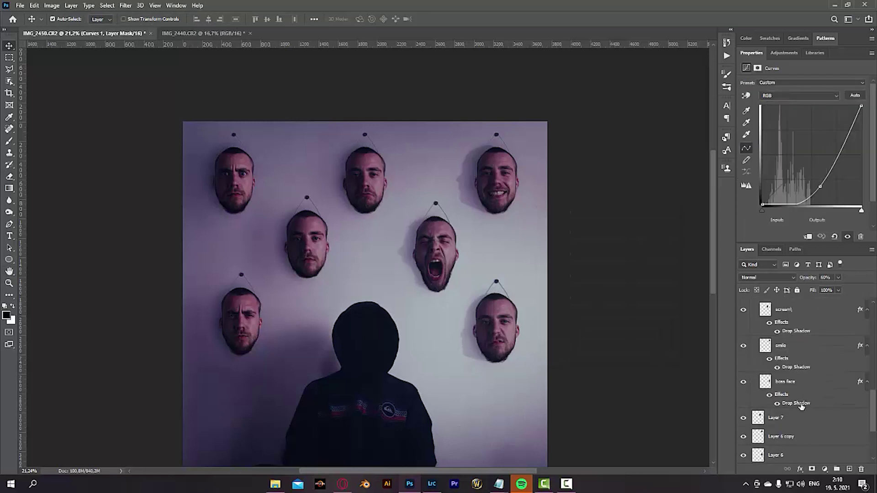
scroll(796, 404, "up", 5)
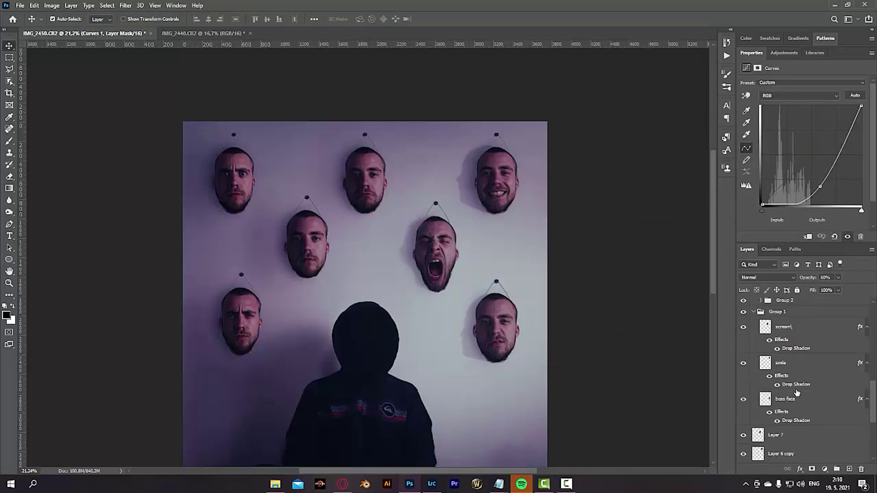
scroll(801, 399, "down", 5)
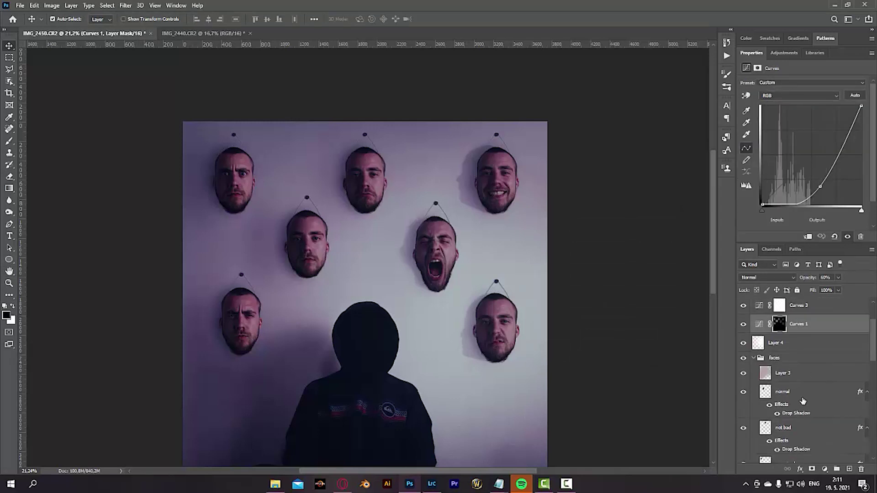
scroll(802, 409, "down", 1)
left_click(743, 381)
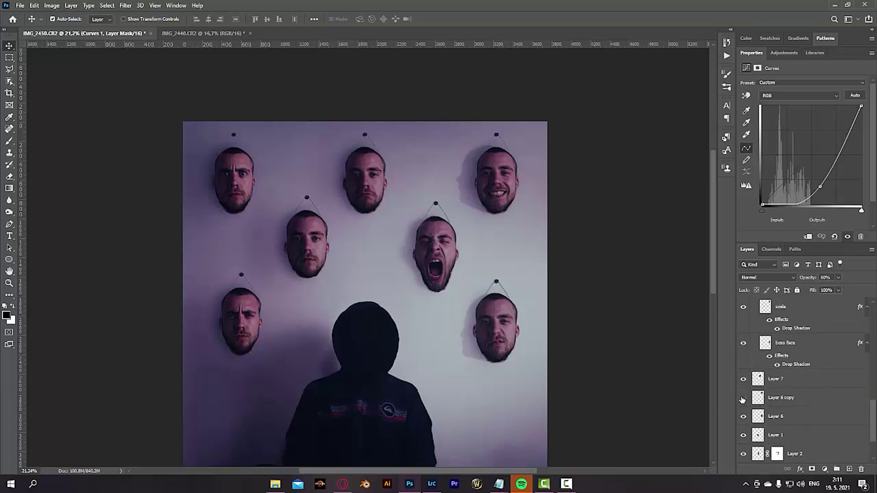
left_click(744, 398)
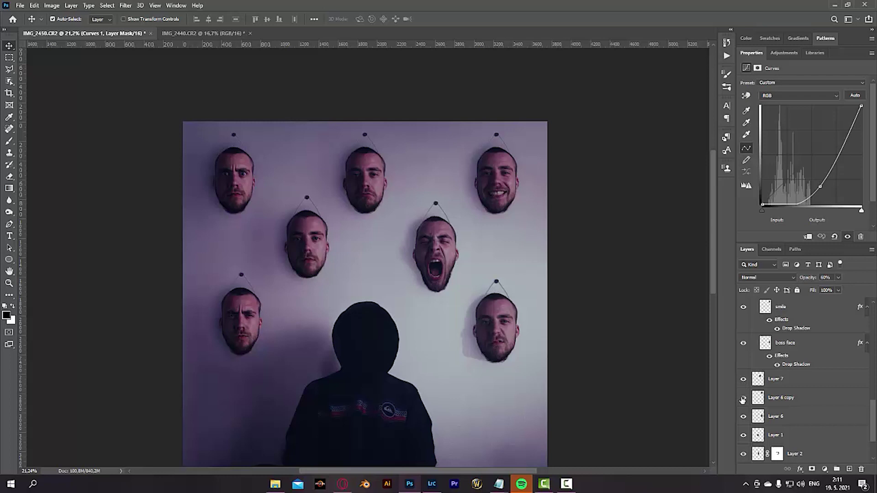
left_click(743, 399)
left_click(791, 399)
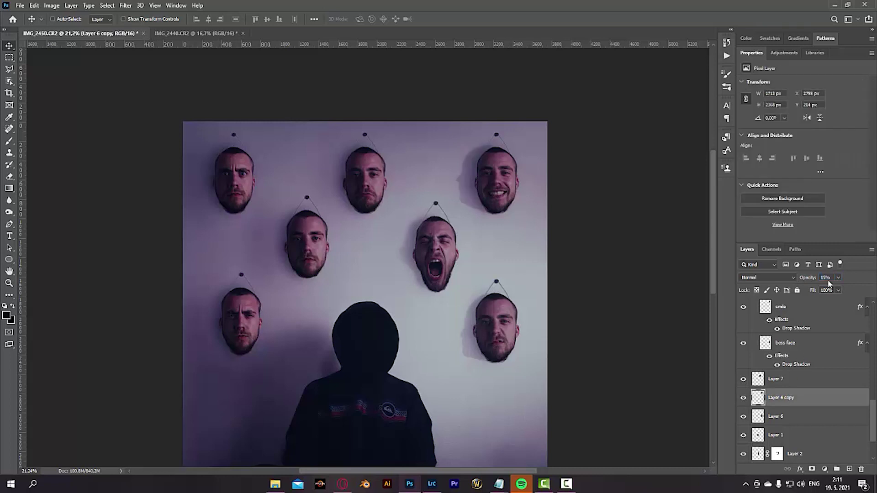
Step: Apply the last-used Gaussian Blur to Layer 6 copy and set its opacity to 10%
key("ctrl+alt+f")
left_click(656, 228)
type("10")
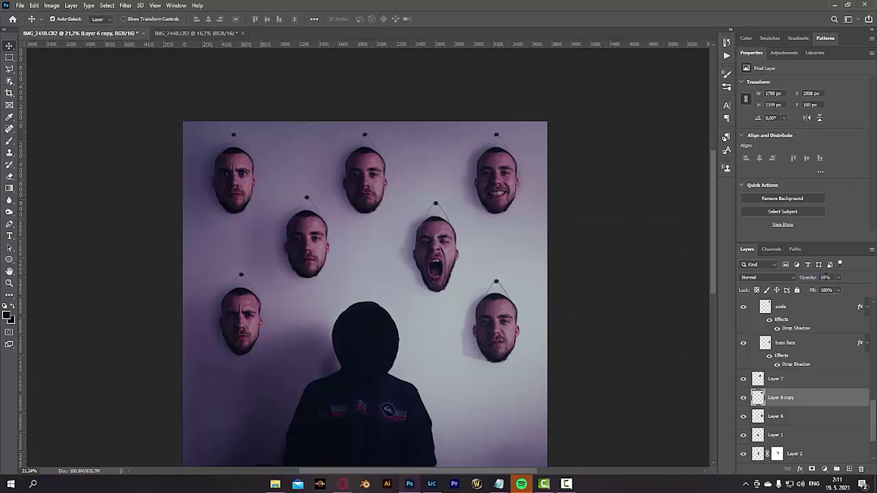
type("e")
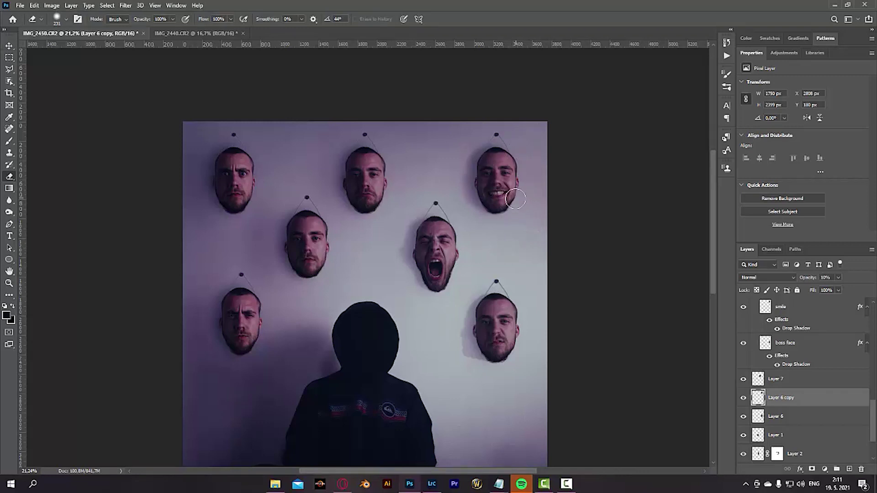
Step: Identify the lower face's shadow by toggling layer visibility, and apply the last-used Gaussian Blur to Layer 6
left_click(777, 434)
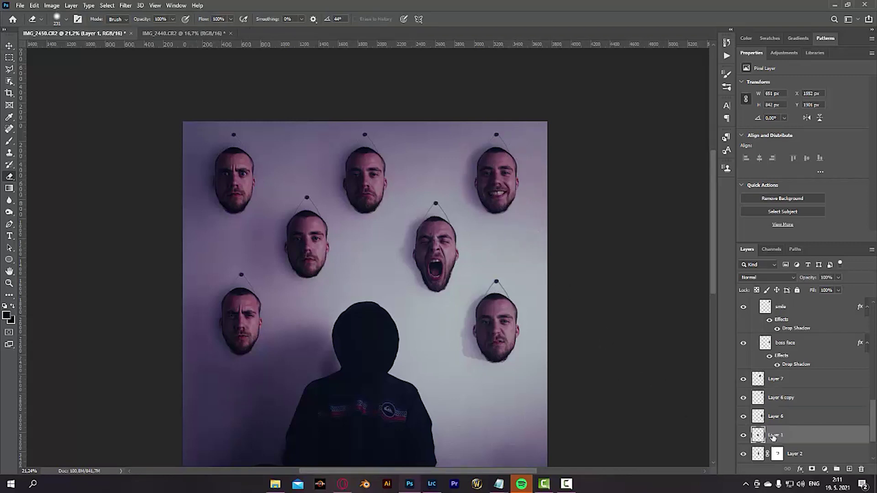
left_click(743, 436)
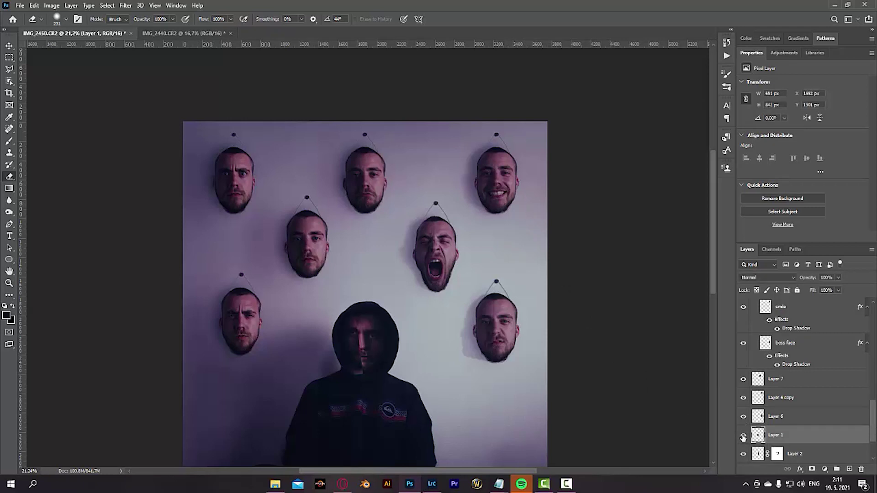
left_click(743, 437)
left_click(744, 419)
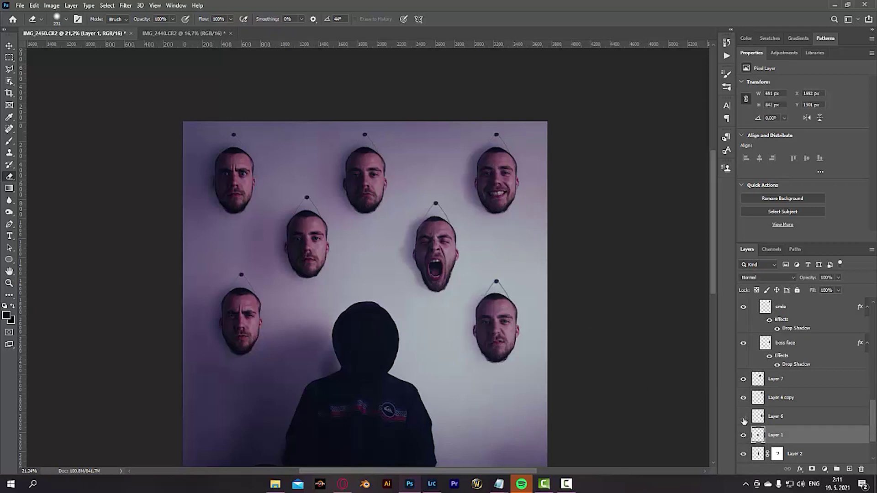
left_click(743, 420)
left_click(776, 416)
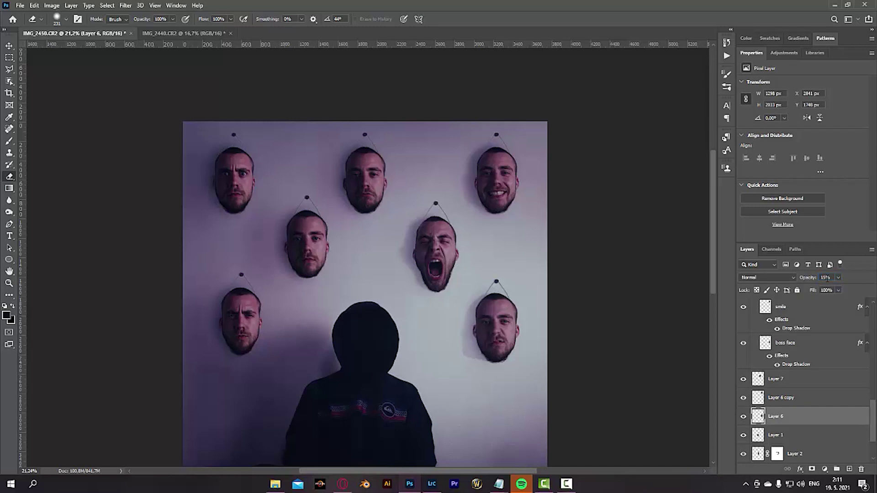
key("ctrl+alt+f")
left_click(659, 227)
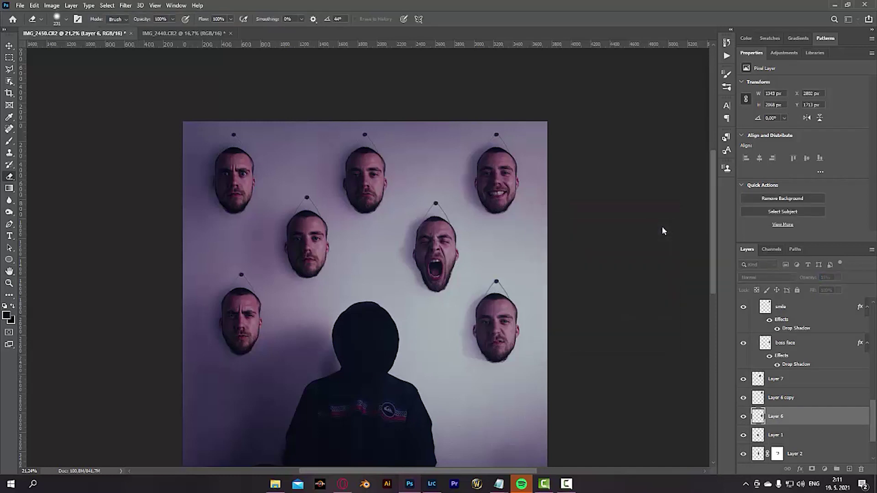
Step: Select Layer 4 from the wall shadow beside the hood and check its effect by toggling its visibility
key("ctrl+0")
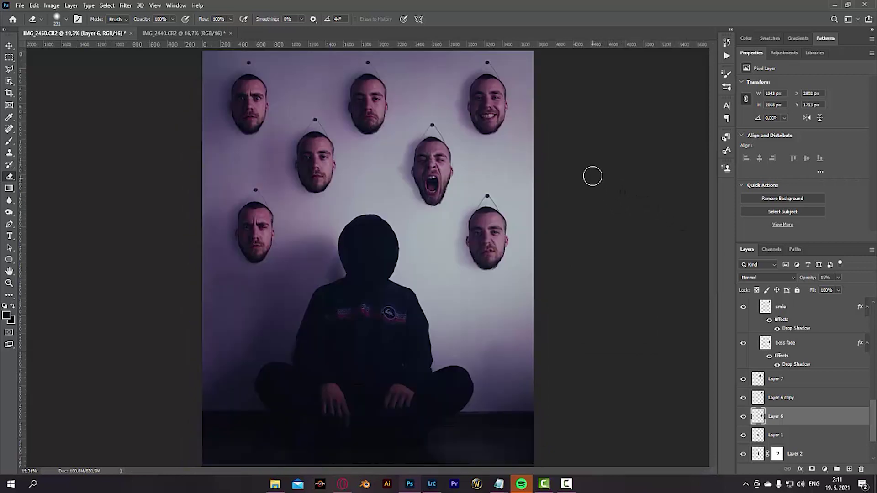
scroll(786, 388, "up", 3)
scroll(786, 388, "up", 5)
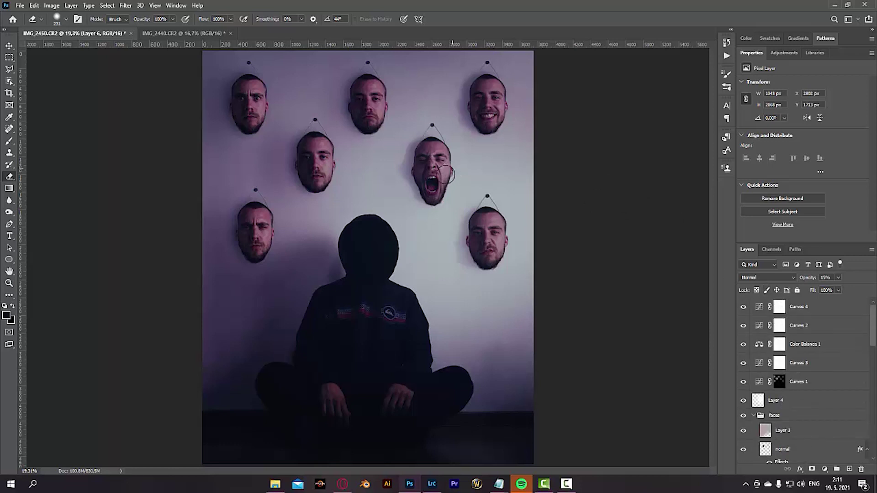
scroll(786, 404, "down", 8)
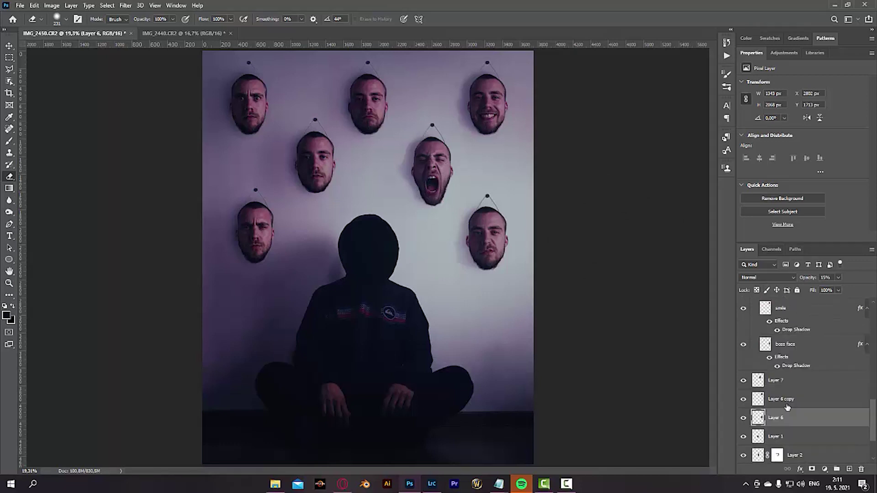
scroll(393, 227, "down", 3)
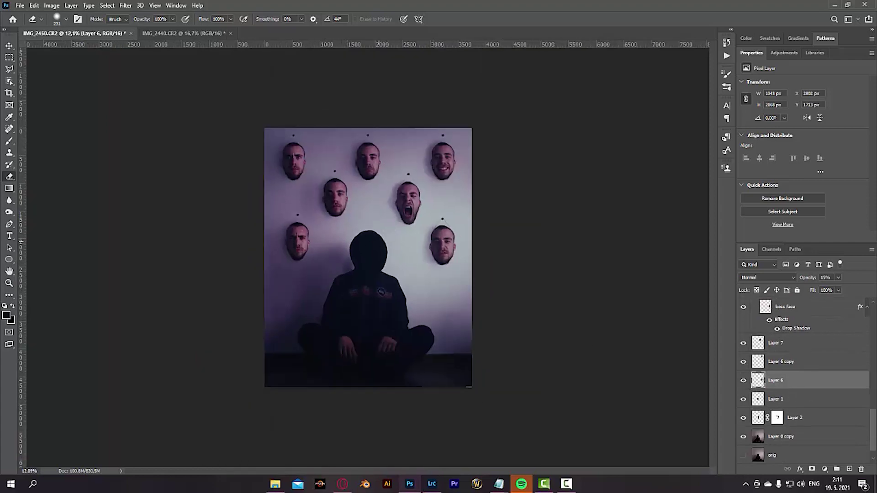
scroll(354, 254, "up", 6)
key("v")
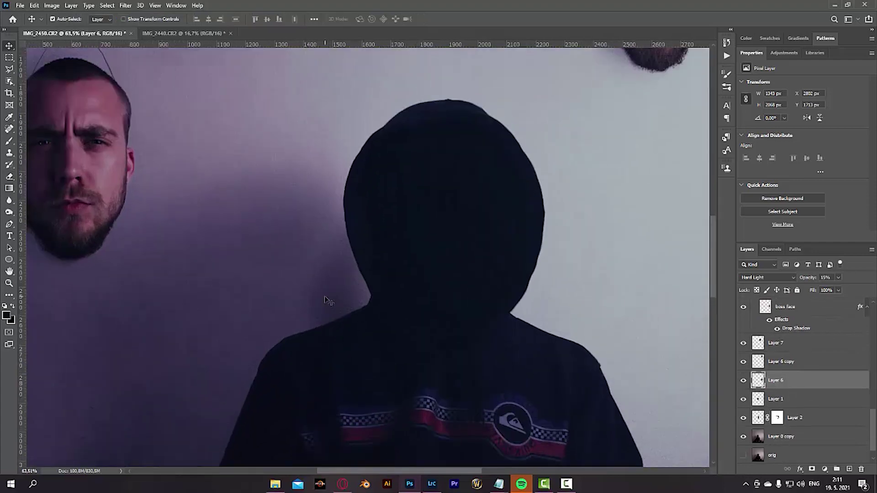
left_click(329, 302)
left_click(743, 306)
left_click(743, 308)
key("ctrl+0")
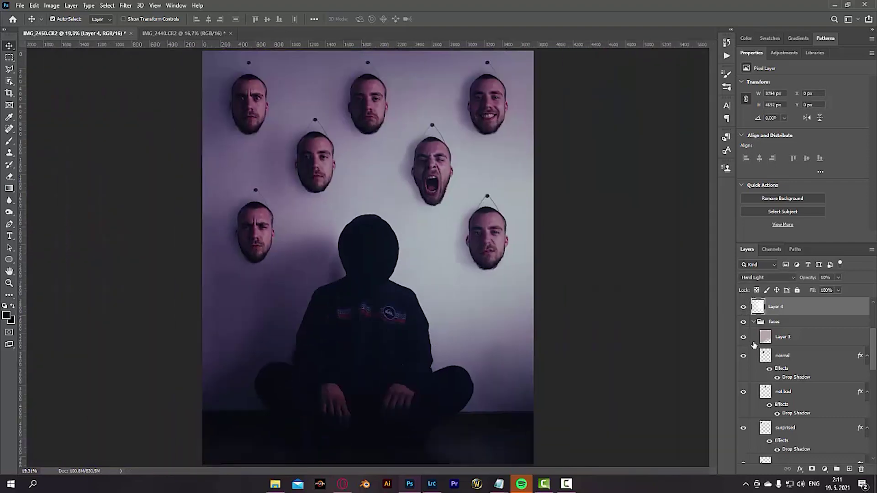
Step: Hide and show the faces group to check which faces it contains
left_click(743, 322)
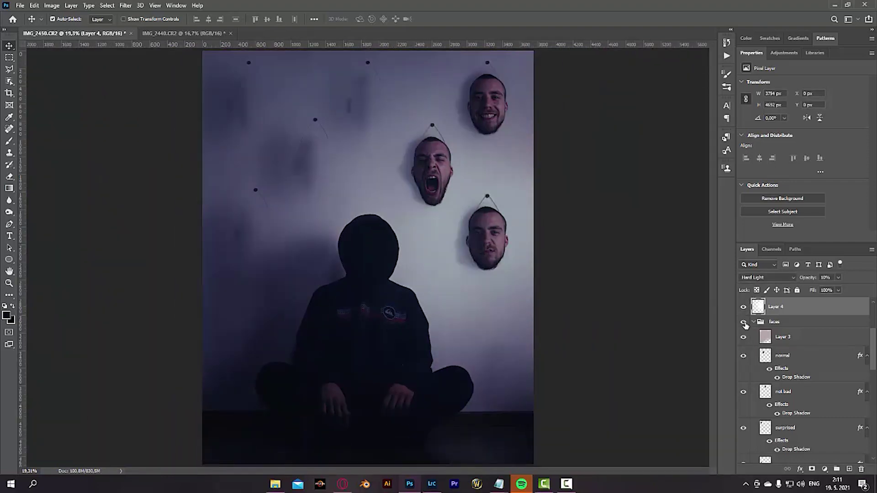
left_click(744, 323)
scroll(745, 361, "up", 3)
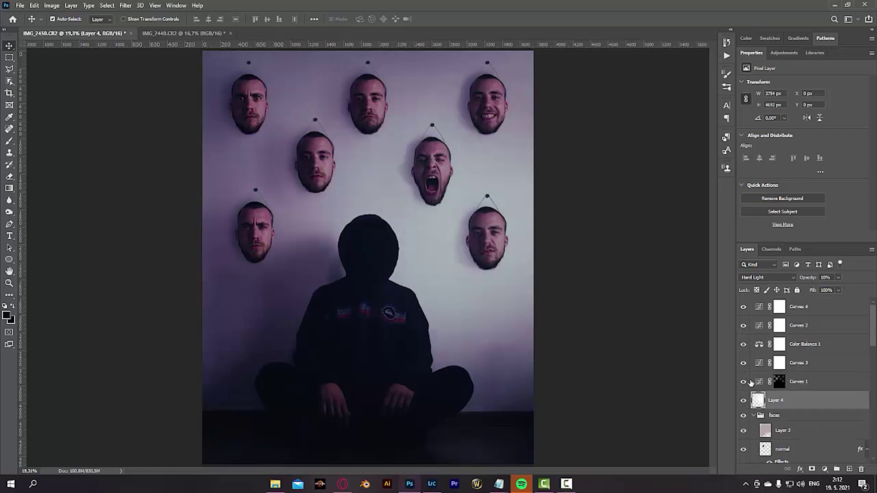
scroll(756, 372, "down", 6)
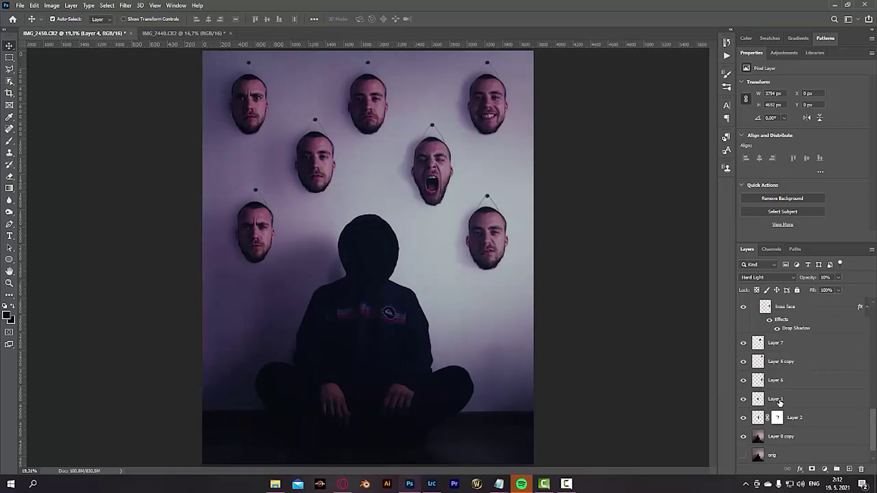
Step: Collapse Group 1, and check what the hangers group and Group 1 contain by toggling their visibility
left_click(753, 332)
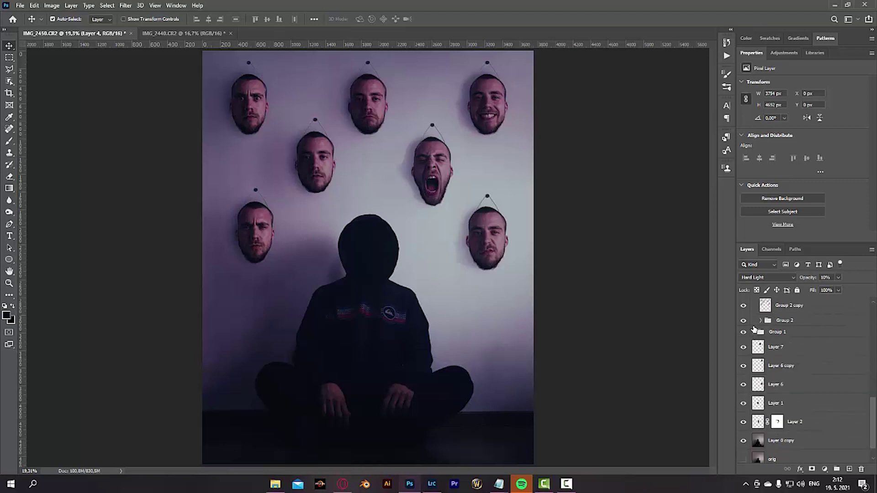
scroll(754, 330, "up", 3)
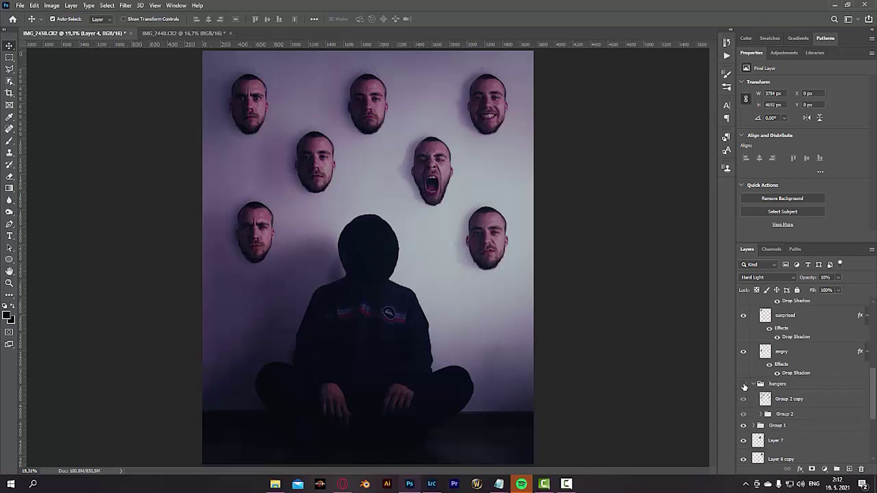
left_click(743, 426)
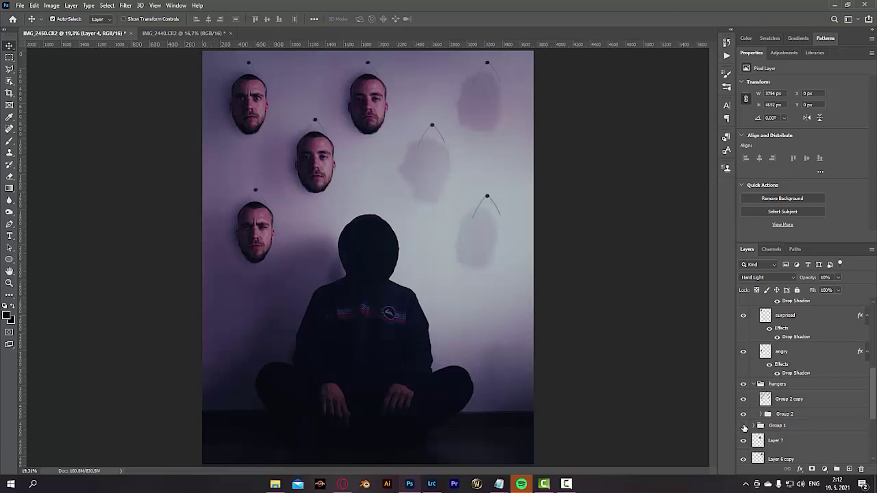
scroll(759, 390, "up", 5)
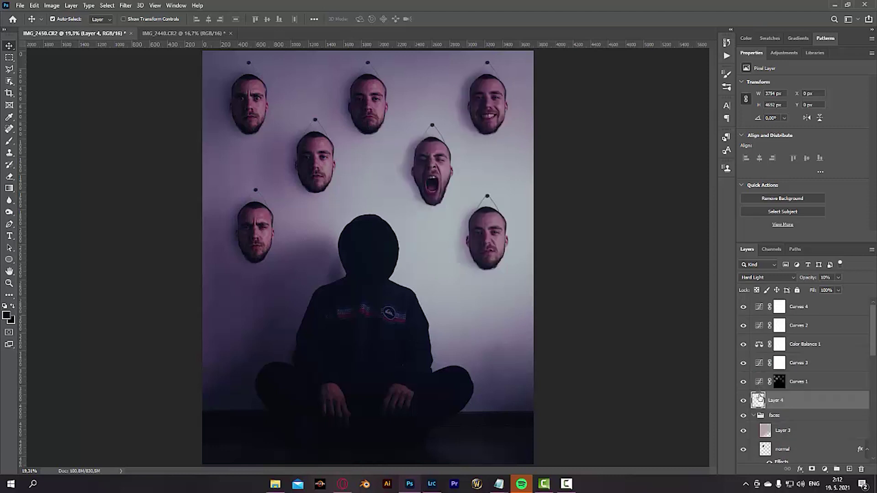
Step: Collapse the faces and hangers groups to tidy the layer stack, and select Group 1, leaving it collapsed
left_click(754, 416)
scroll(756, 402, "down", 2)
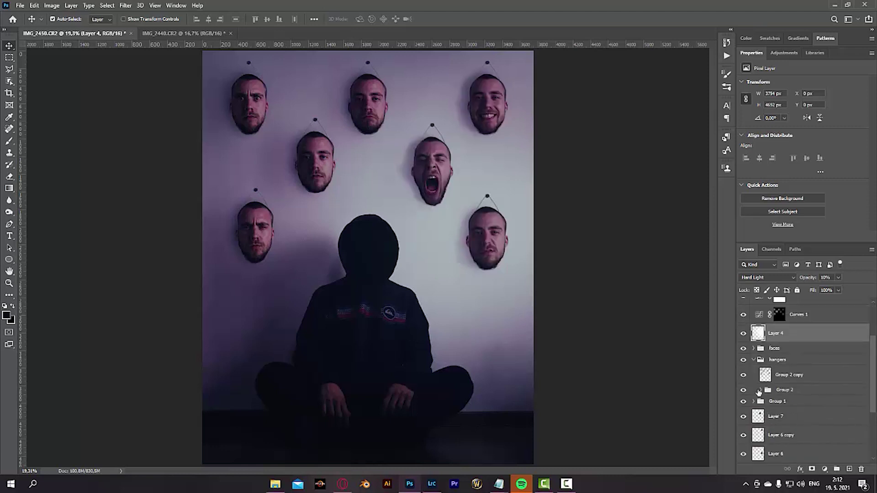
left_click(754, 361)
left_click(753, 372)
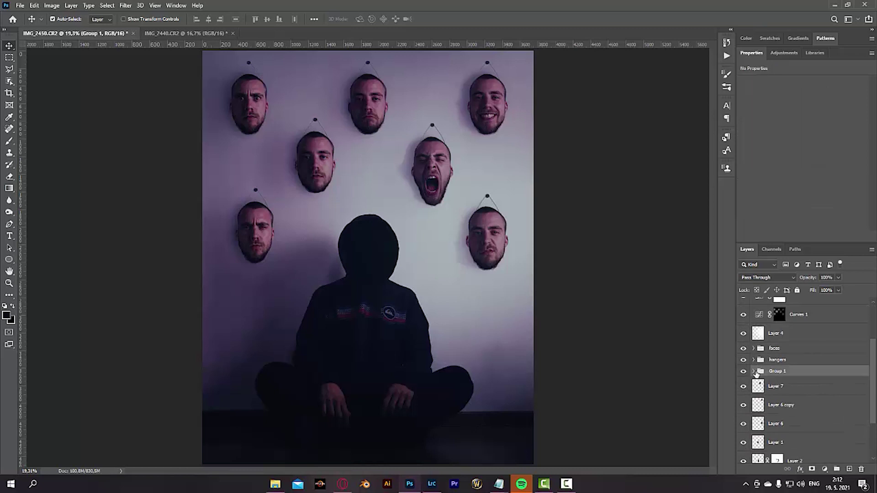
left_click(754, 371)
scroll(756, 374, "down", 2)
left_click(754, 334)
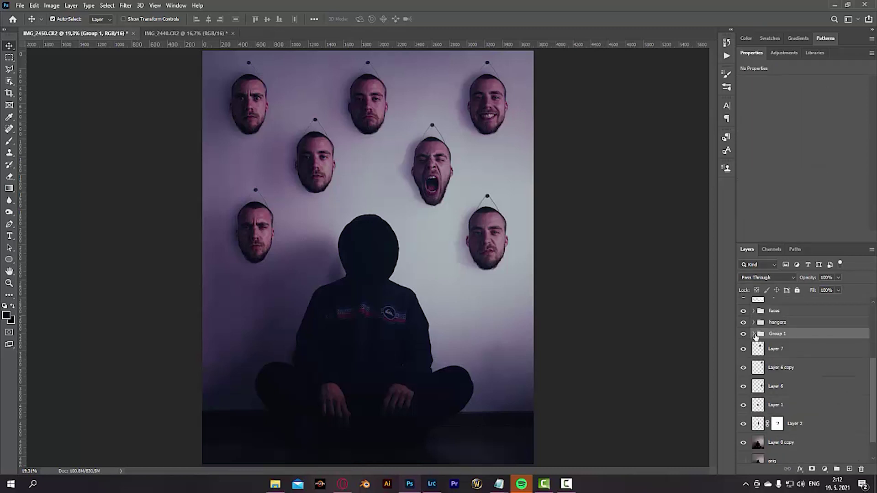
Step: Hide and show Layer 1, Layer 6, Layer 6 copy and Layer 7 to compare the image with and without them
left_click(744, 405)
left_click_drag(743, 387, 743, 352)
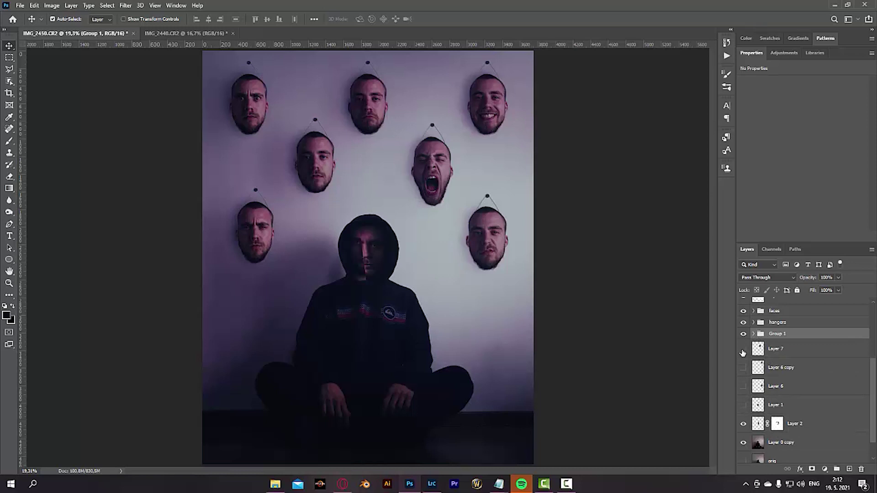
left_click_drag(743, 352, 743, 410)
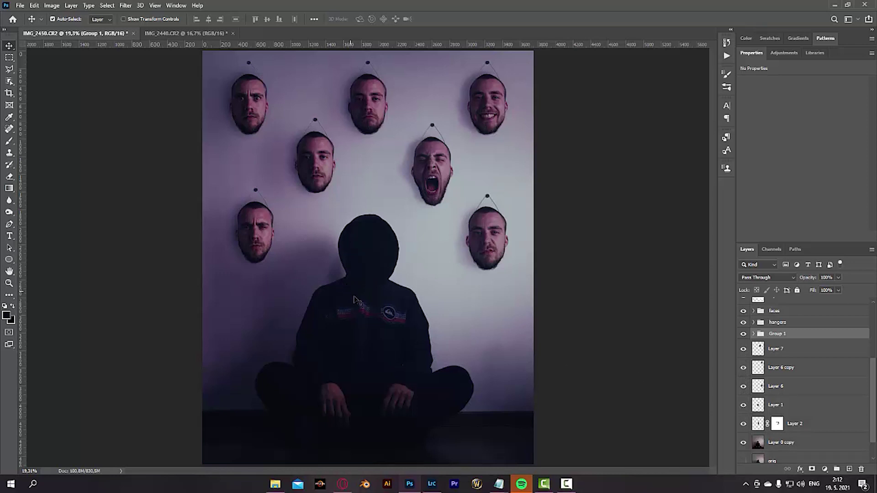
Step: Examine the hooded figure and the hanging faces with their shadows, both close up and as a whole
scroll(373, 315, "down", 2)
scroll(801, 361, "up", 3)
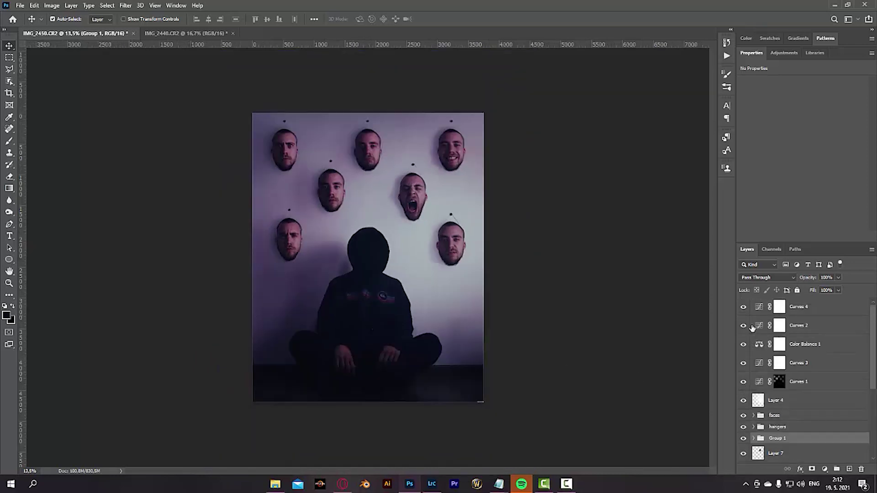
scroll(372, 247, "up", 3)
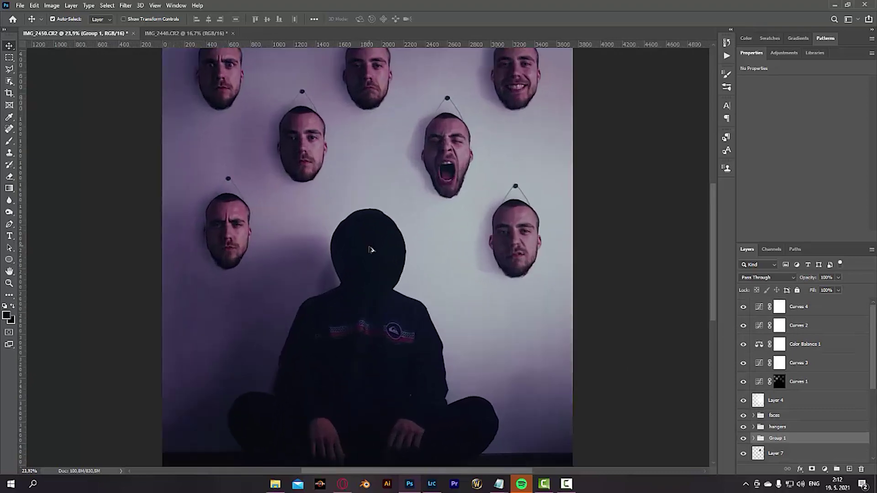
scroll(371, 251, "up", 2)
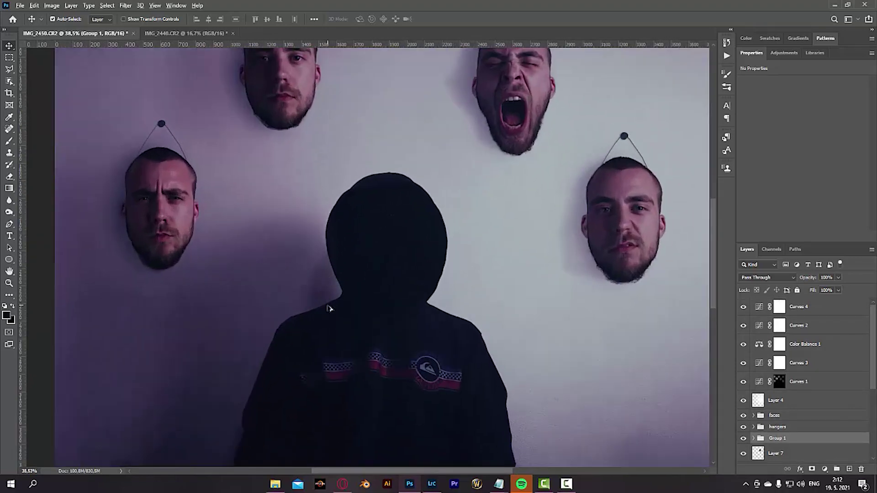
scroll(328, 309, "down", 2)
scroll(328, 311, "down", 1)
scroll(330, 311, "up", 3)
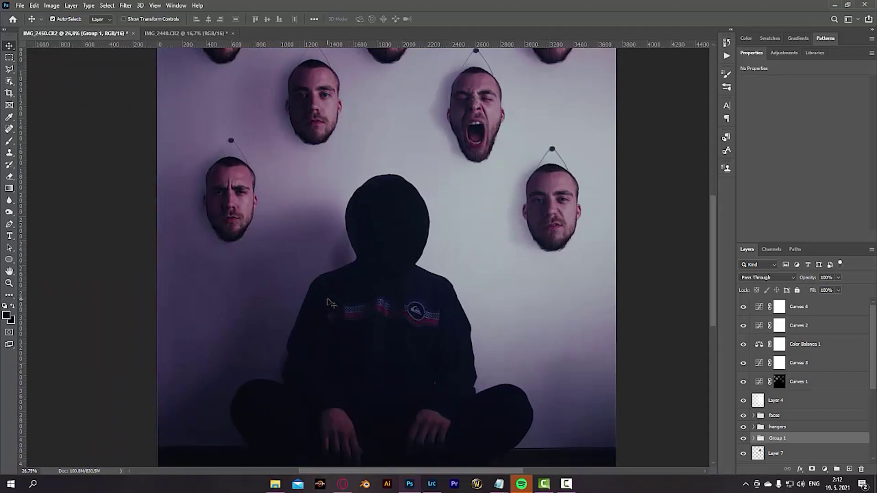
scroll(375, 248, "down", 5)
scroll(367, 252, "up", 2)
scroll(364, 260, "down", 2)
scroll(360, 271, "up", 1)
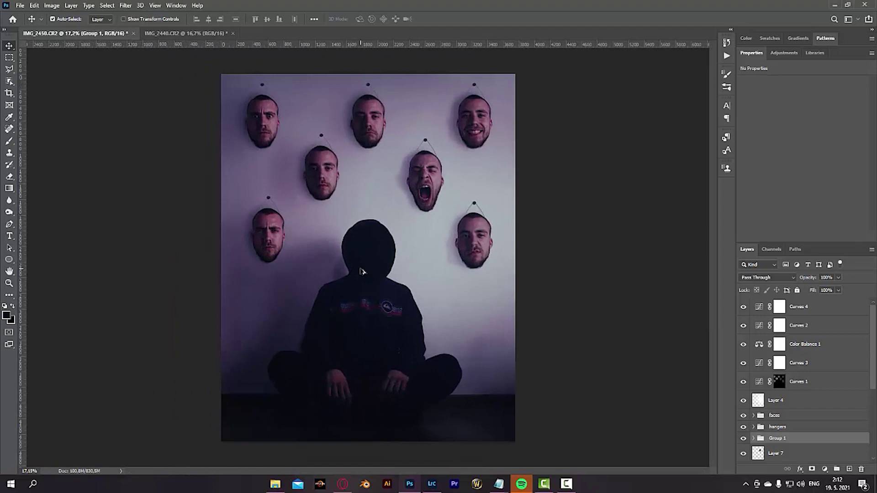
key("ctrl")
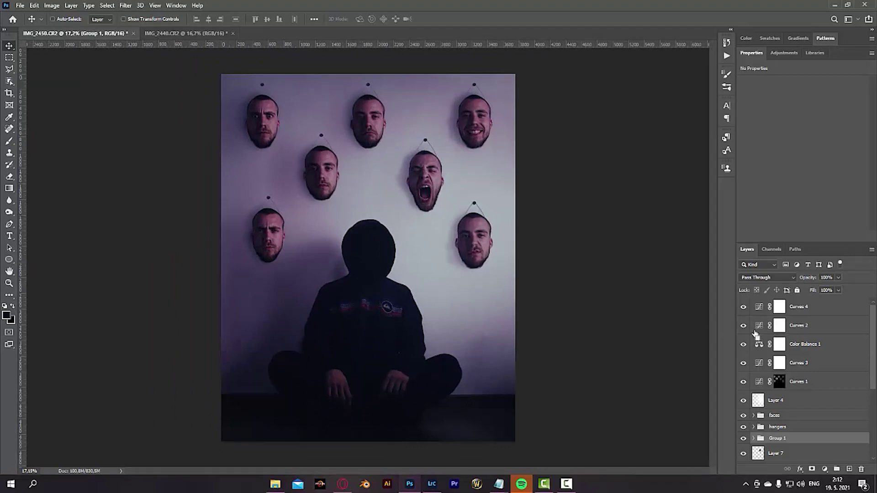